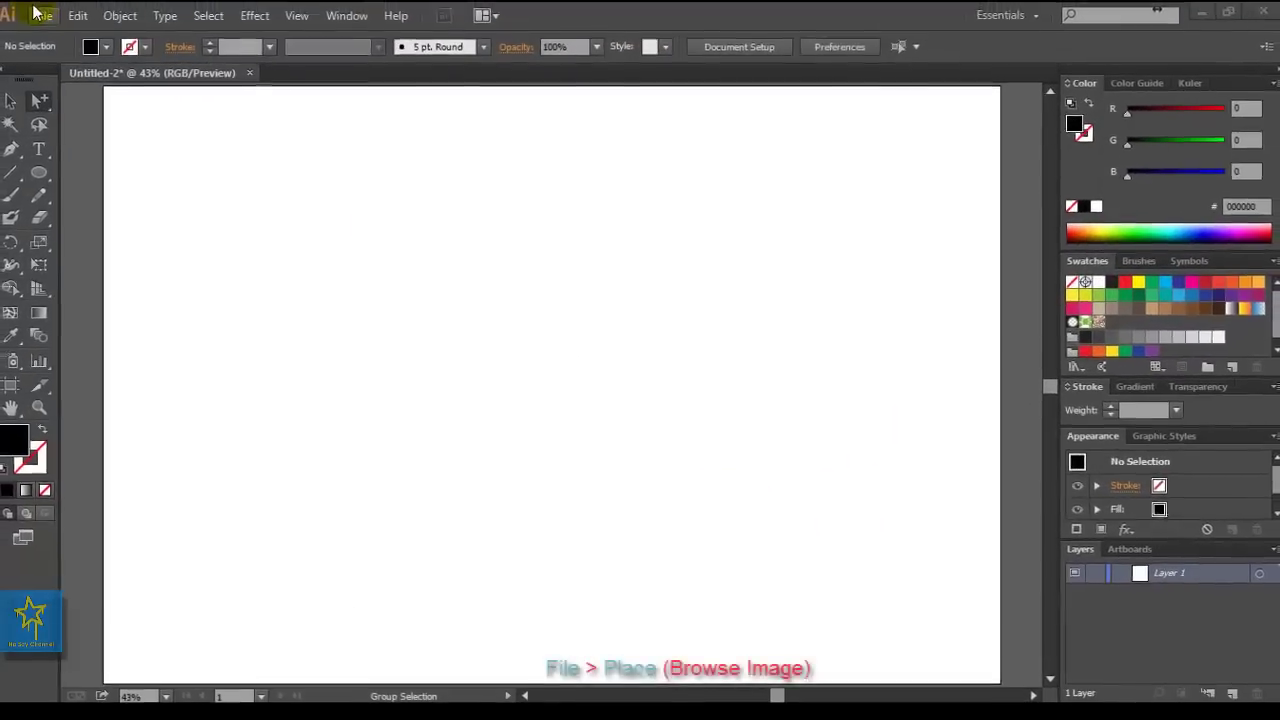
Place Banana.jpg on the artboard, center it with Align and embed it in Untitled-2
click(53, 29)
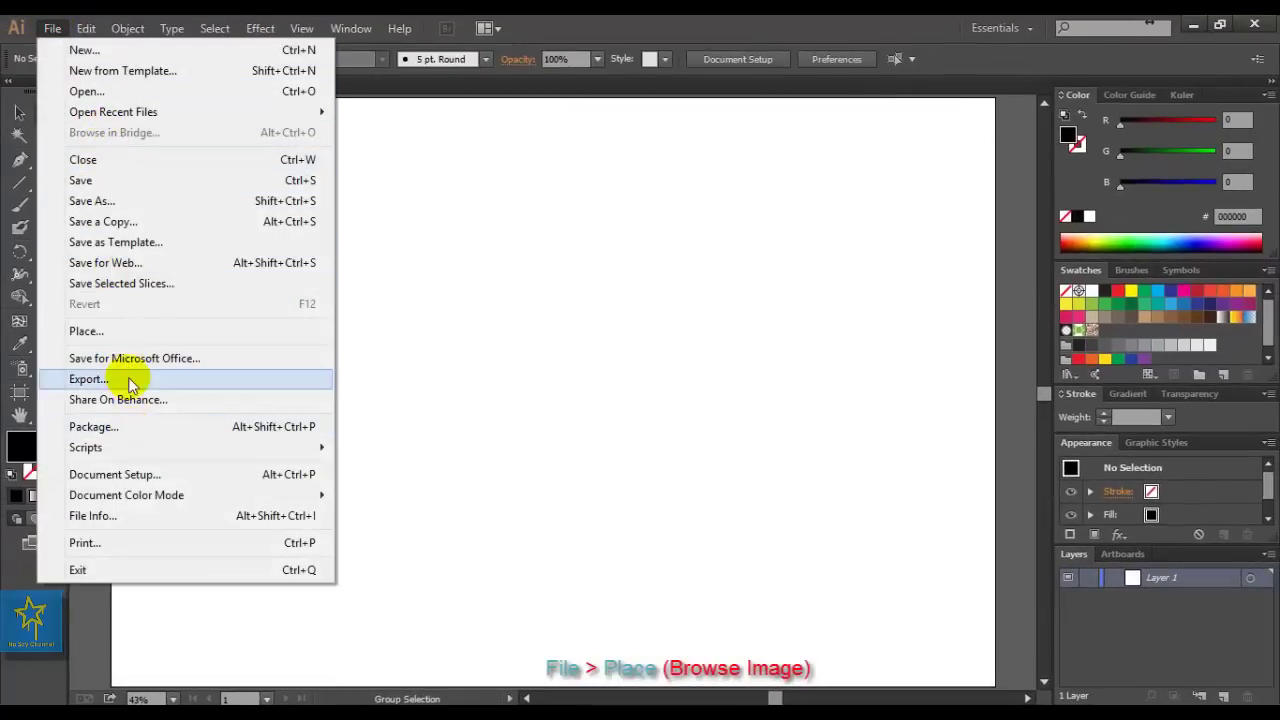
click(119, 331)
double_click(563, 327)
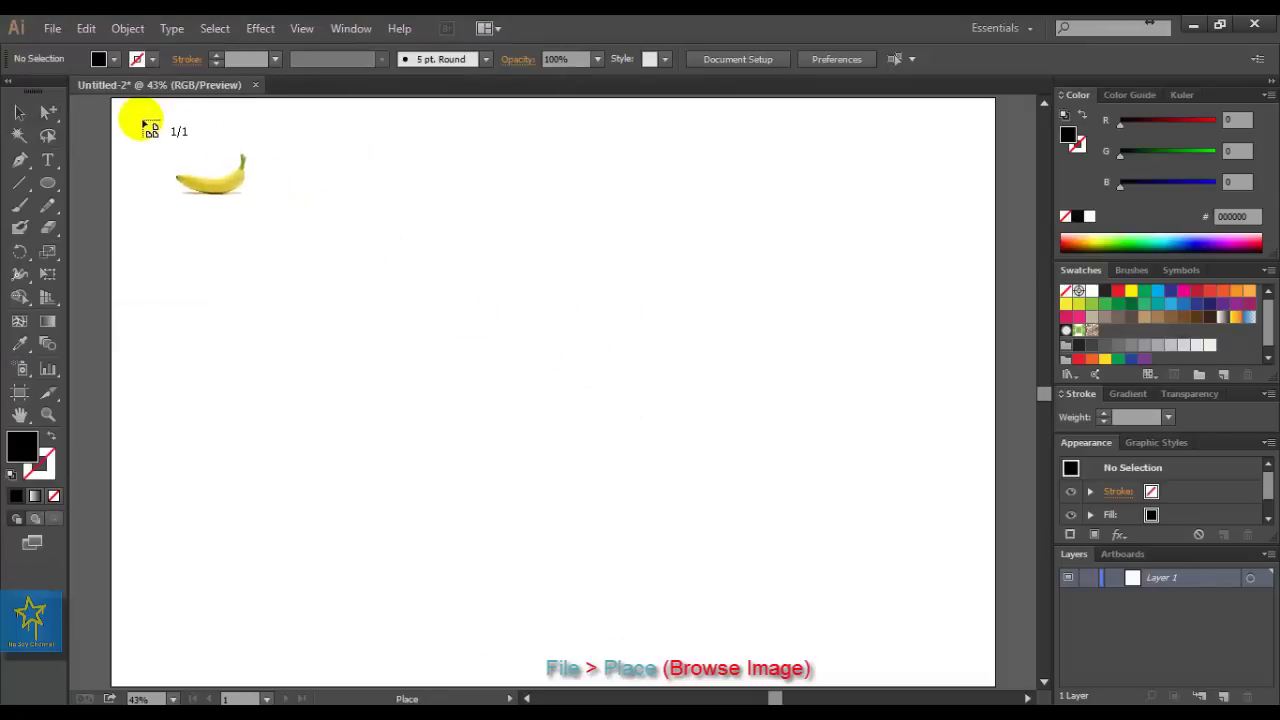
click(114, 99)
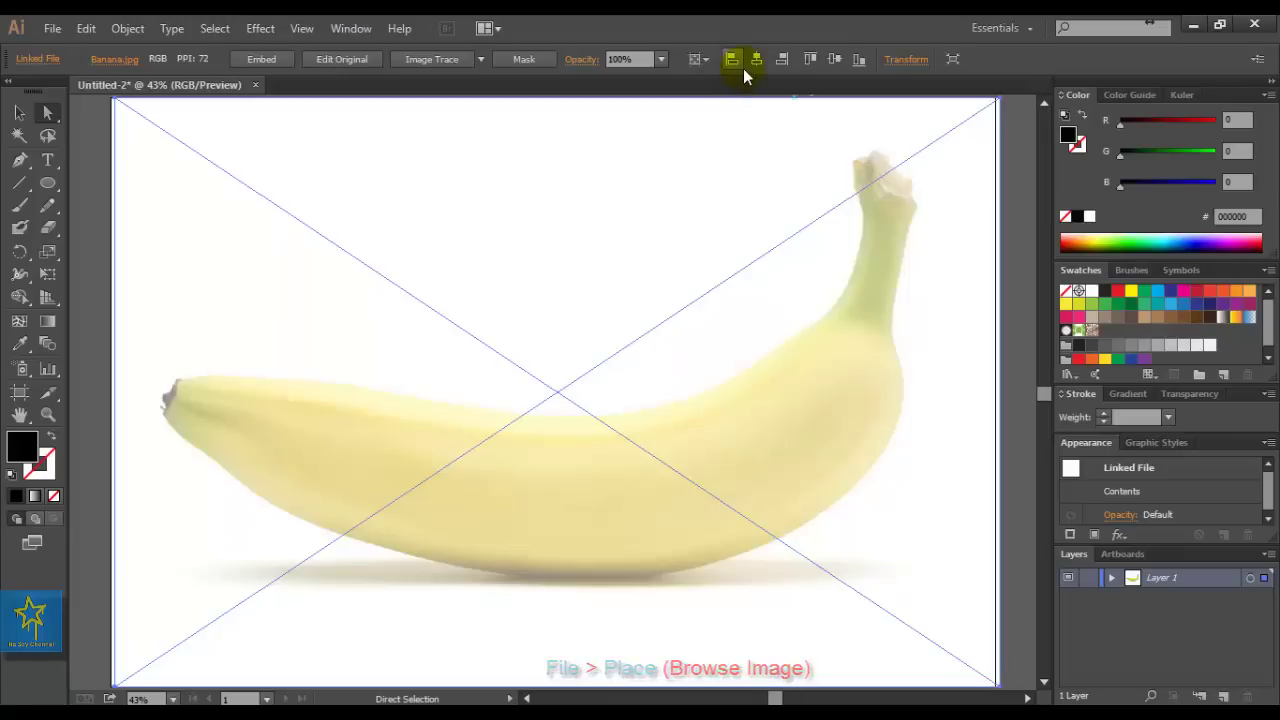
click(835, 60)
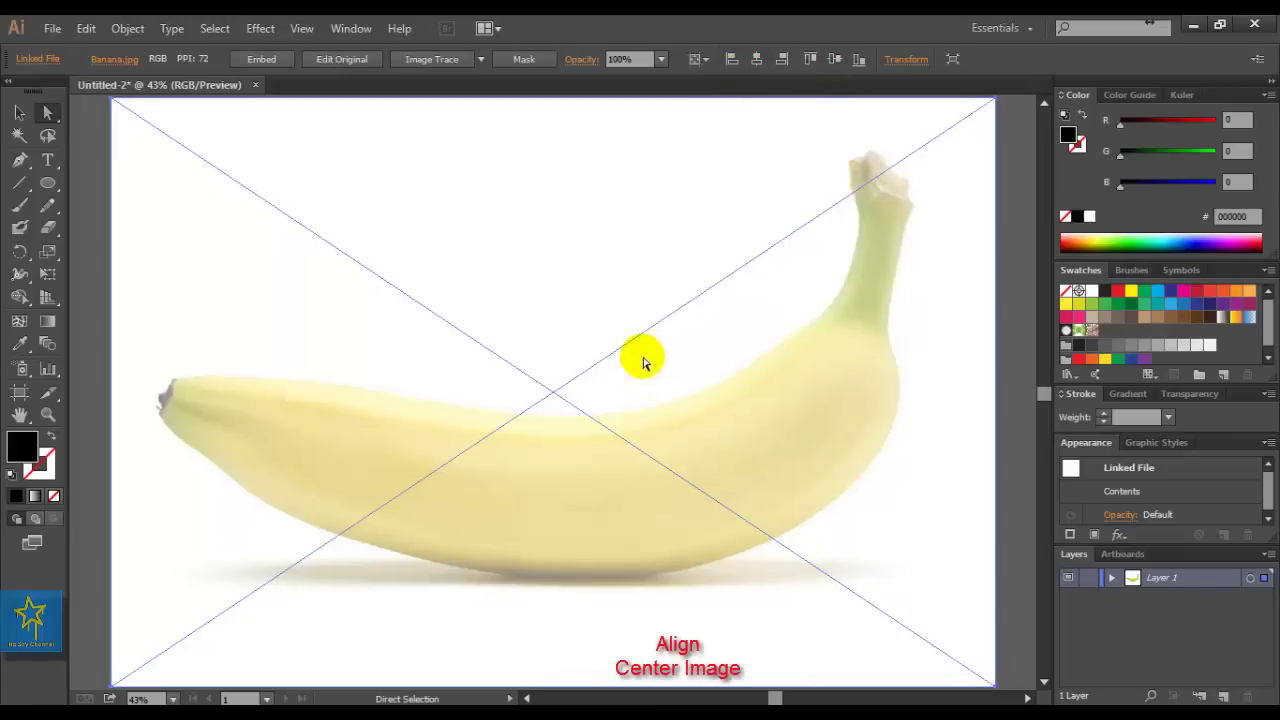
click(254, 64)
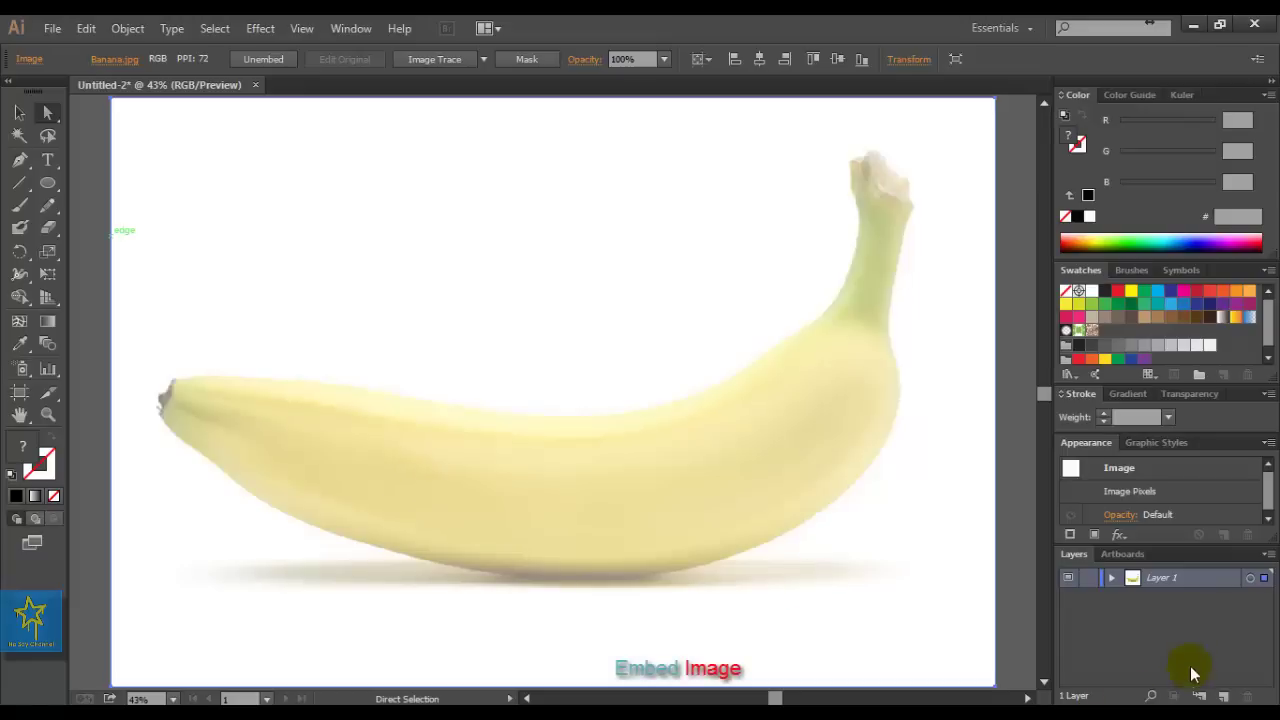
Turn Layer 1 into a template dimmed to 70% and add Layer 2 below it
double_click(1203, 578)
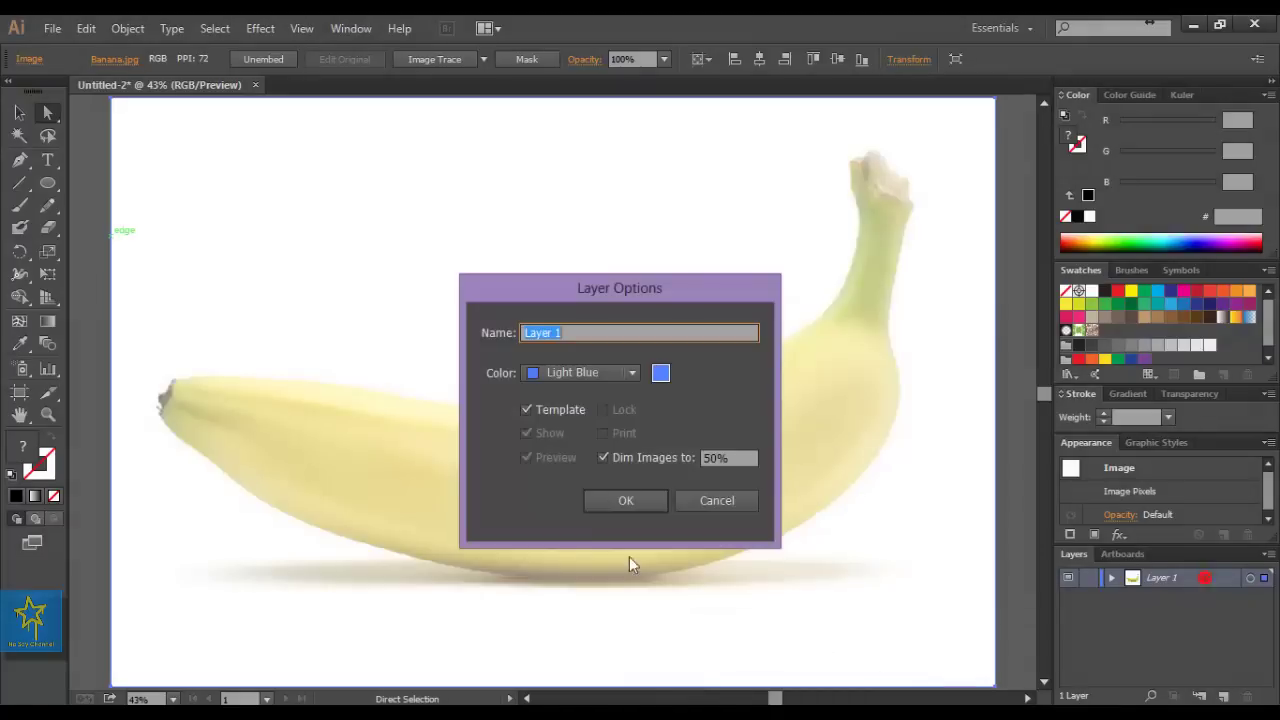
click(527, 409)
click(703, 452)
text(70)
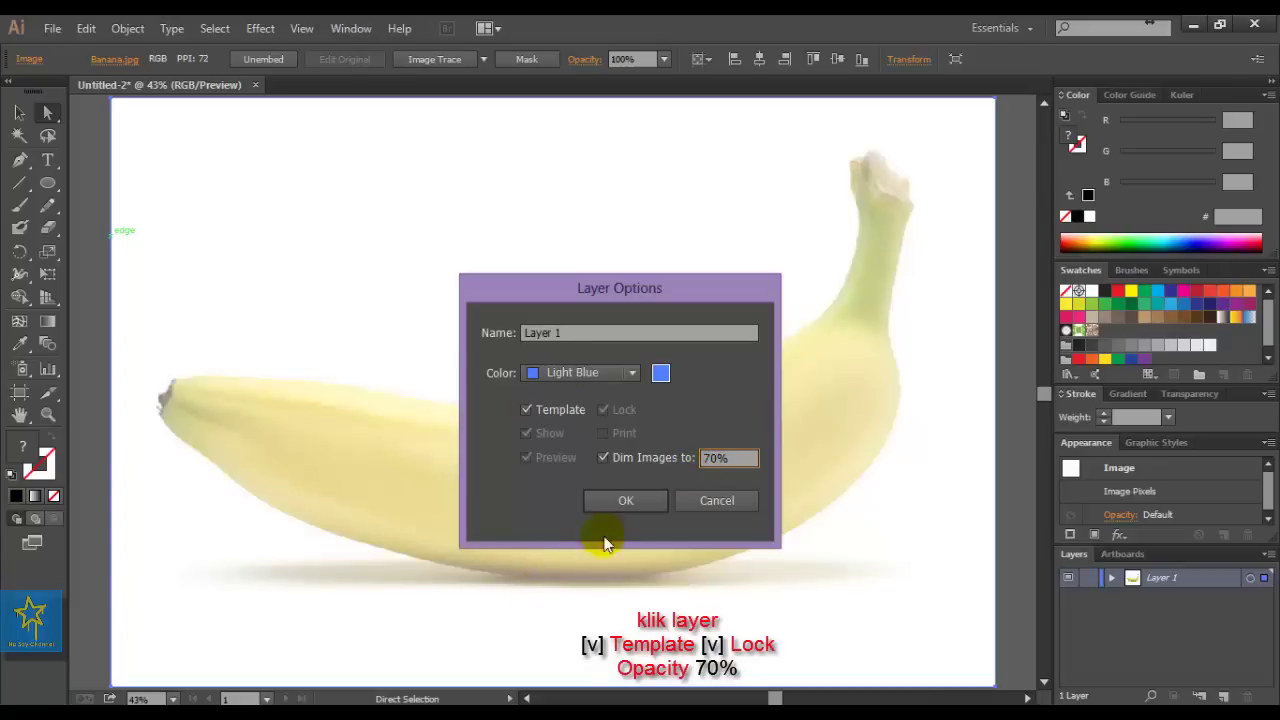
click(626, 502)
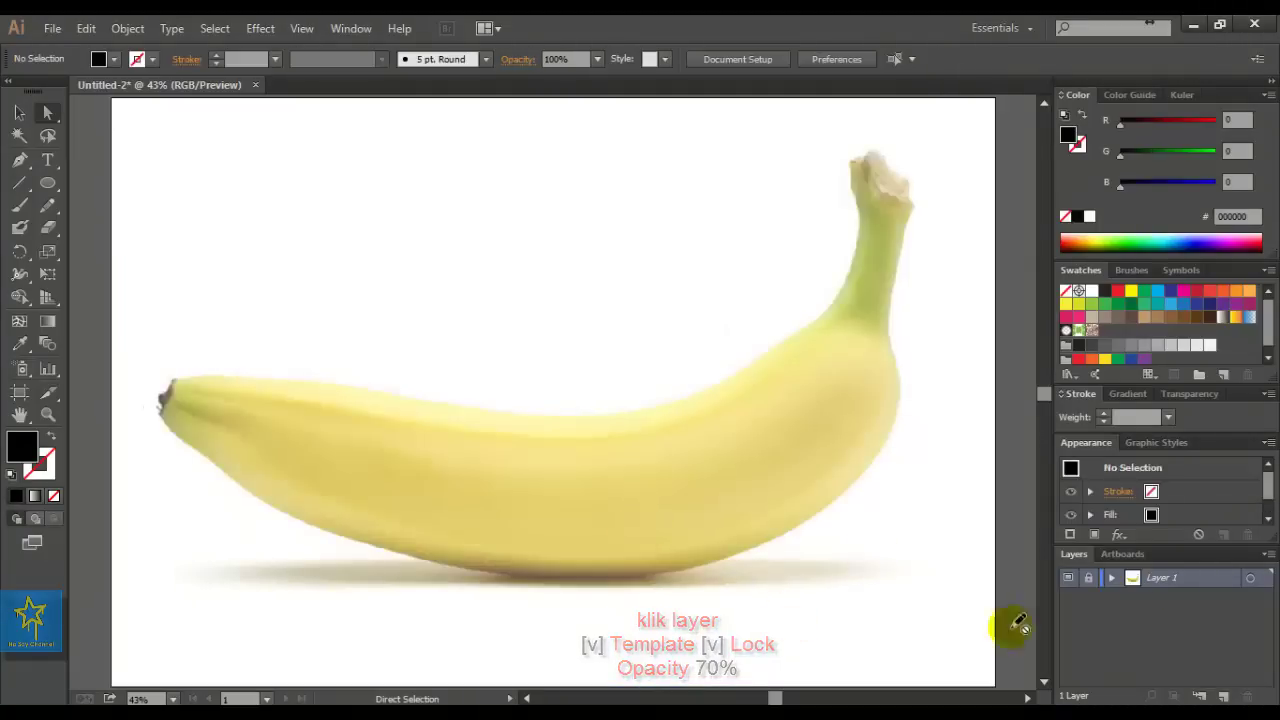
click(1226, 697)
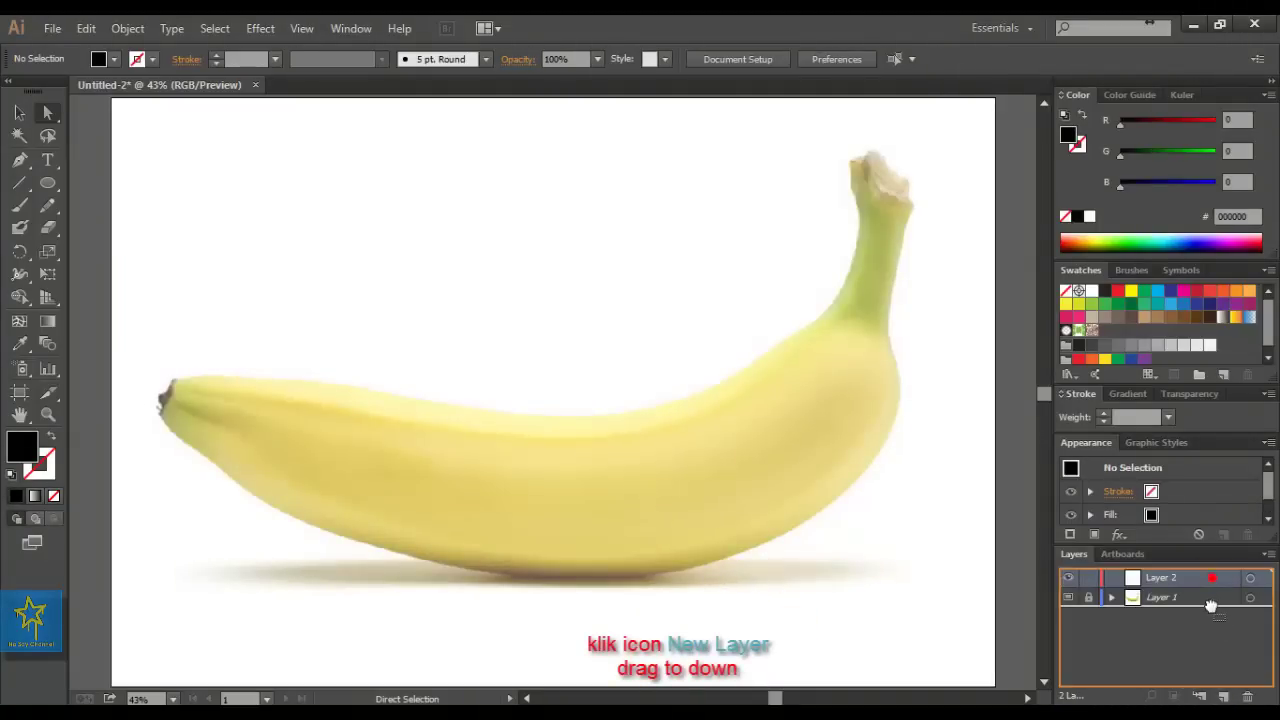
drag(1213, 577, 1228, 599)
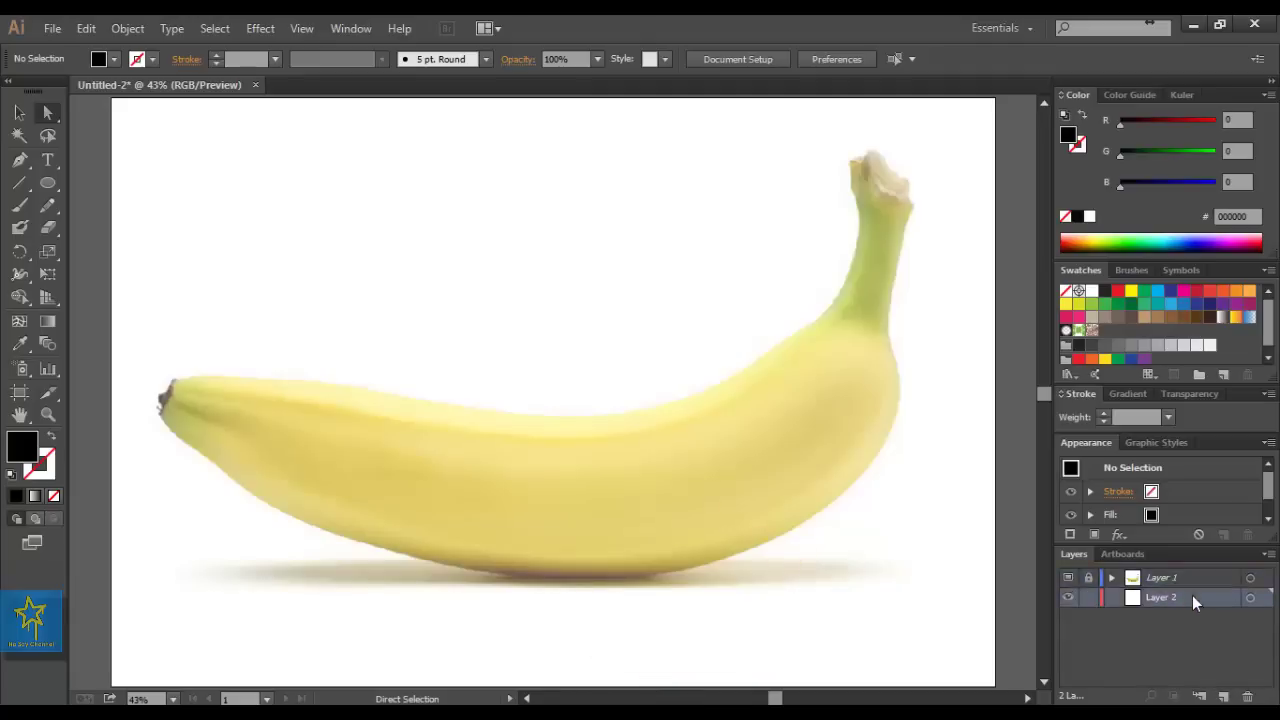
Draw an ellipse over the banana and pull its left anchor out to the tip
key(p)
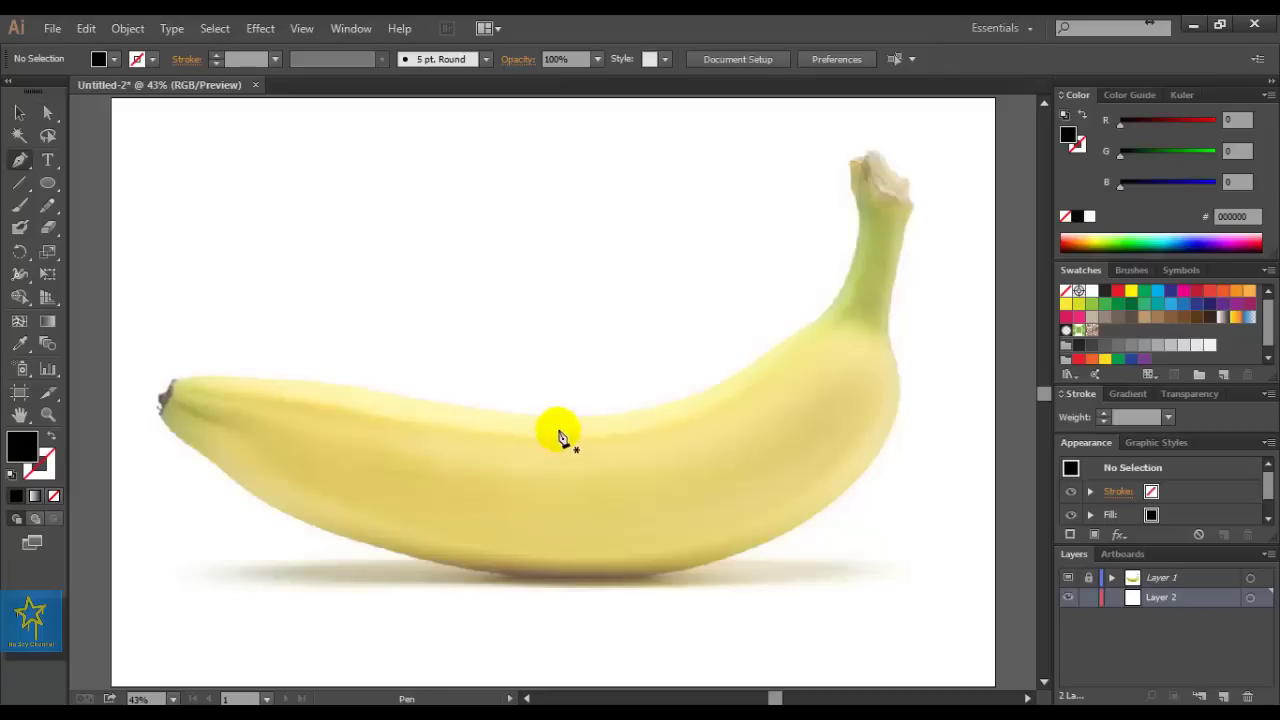
key(l)
drag(300, 176, 861, 572)
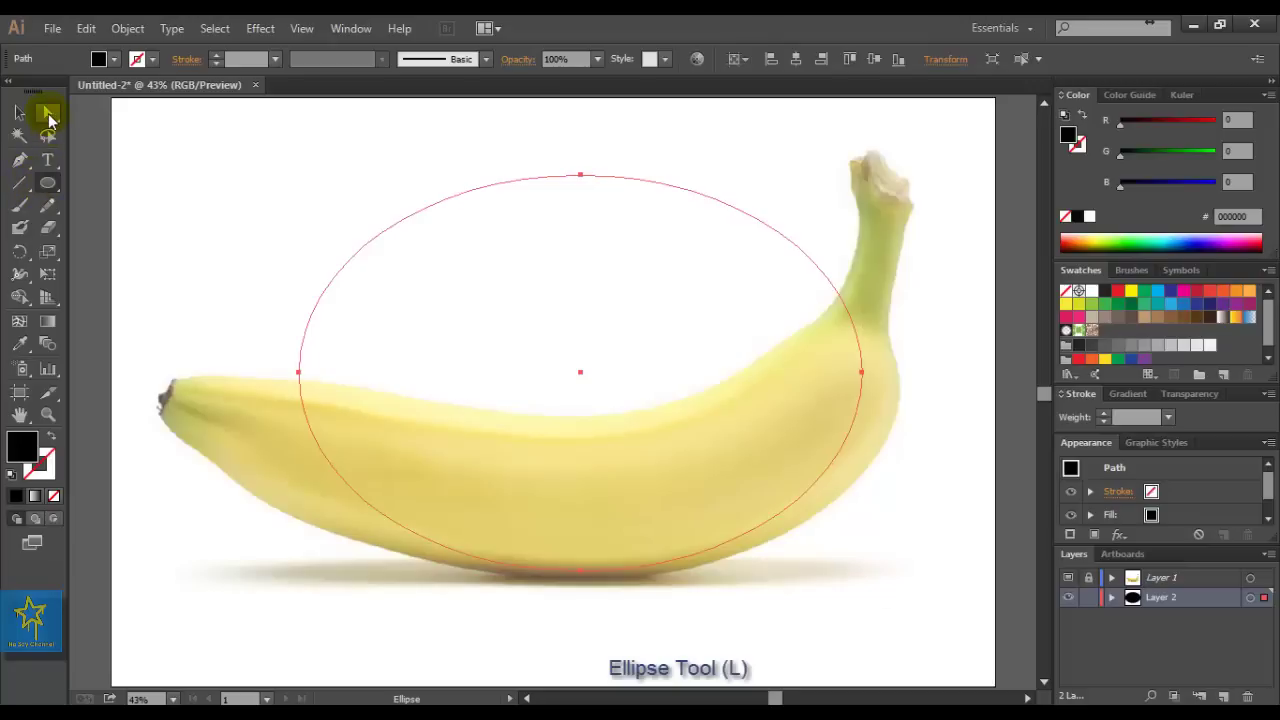
click(48, 114)
click(298, 374)
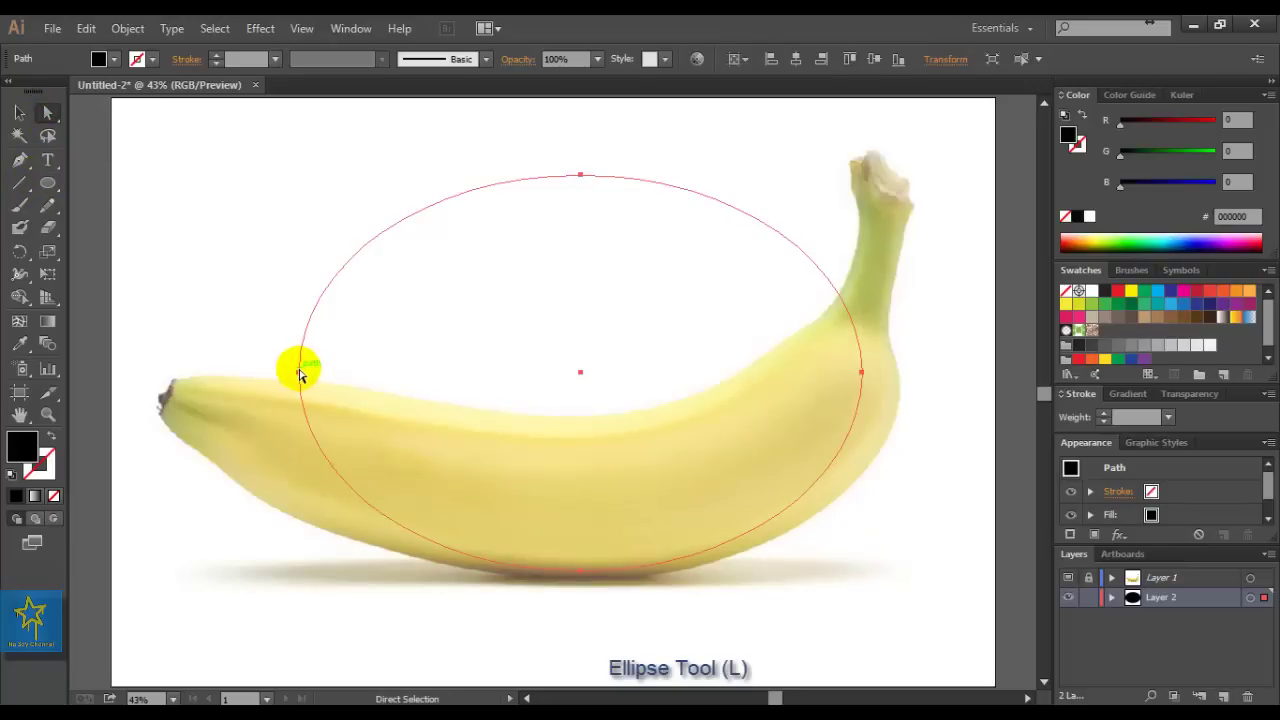
drag(300, 374, 166, 403)
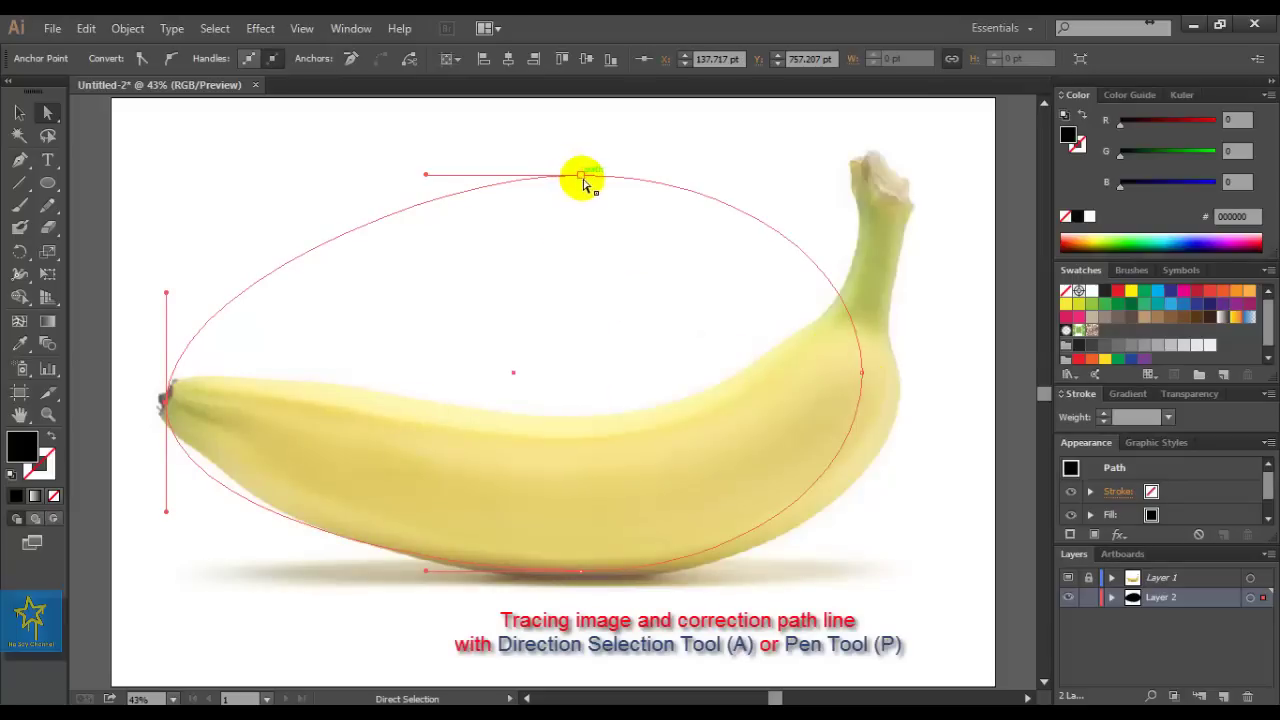
Fit the ellipse's top, bottom and right anchors to the banana's edges
drag(581, 176, 584, 418)
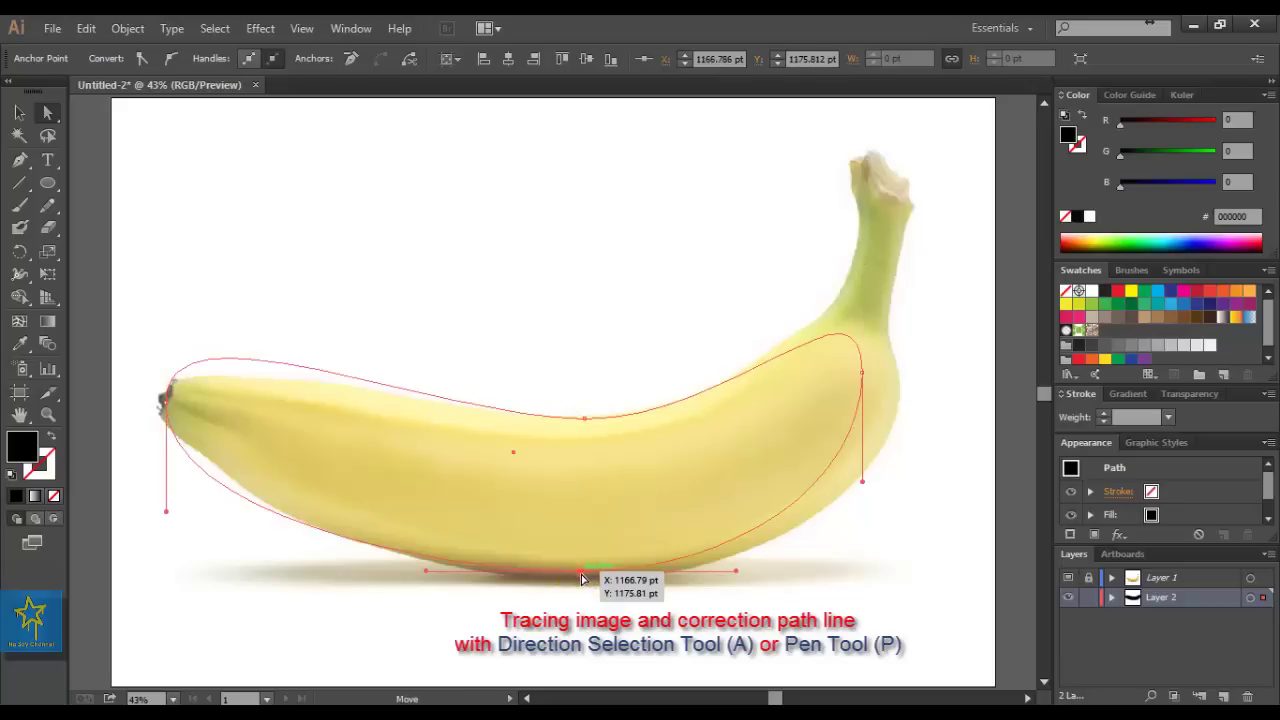
mouse_move(581, 575)
mouse_down()
mouse_move(585, 590)
mouse_move(582, 577)
mouse_up()
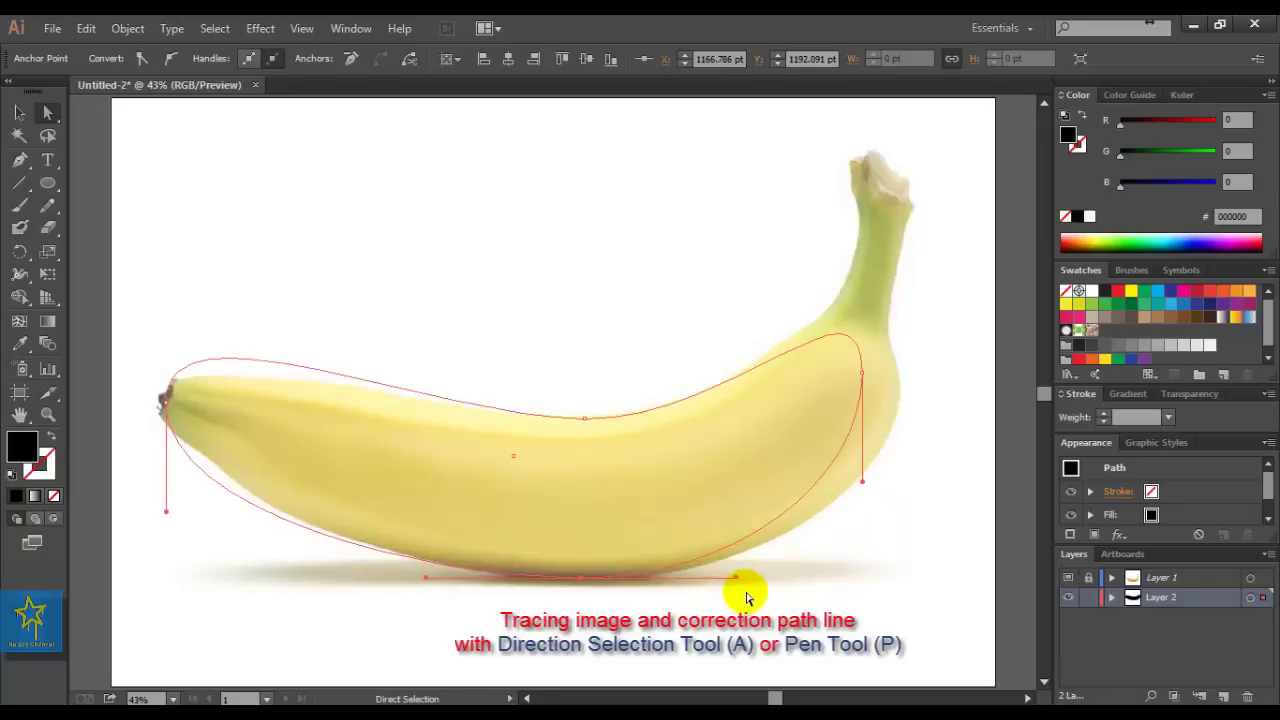
click(862, 374)
drag(863, 378, 900, 388)
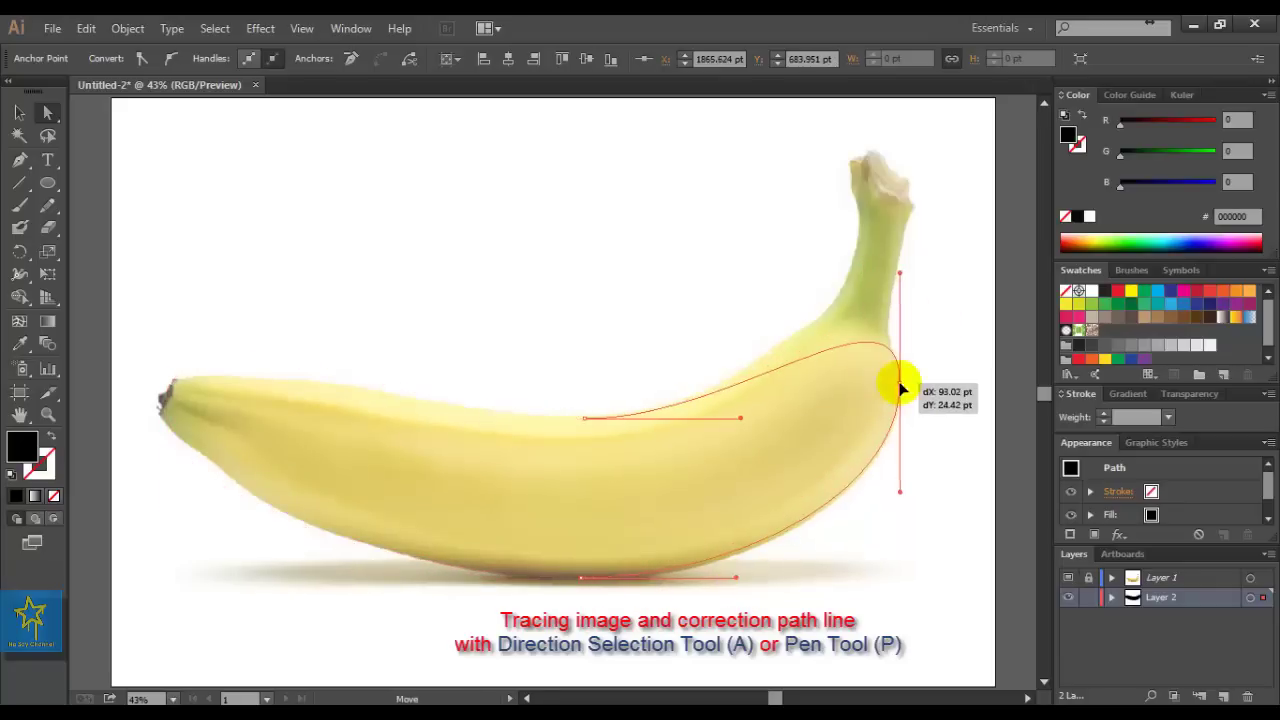
Add anchors on the upper curve and stretch the outline up to the stem tip
key(p)
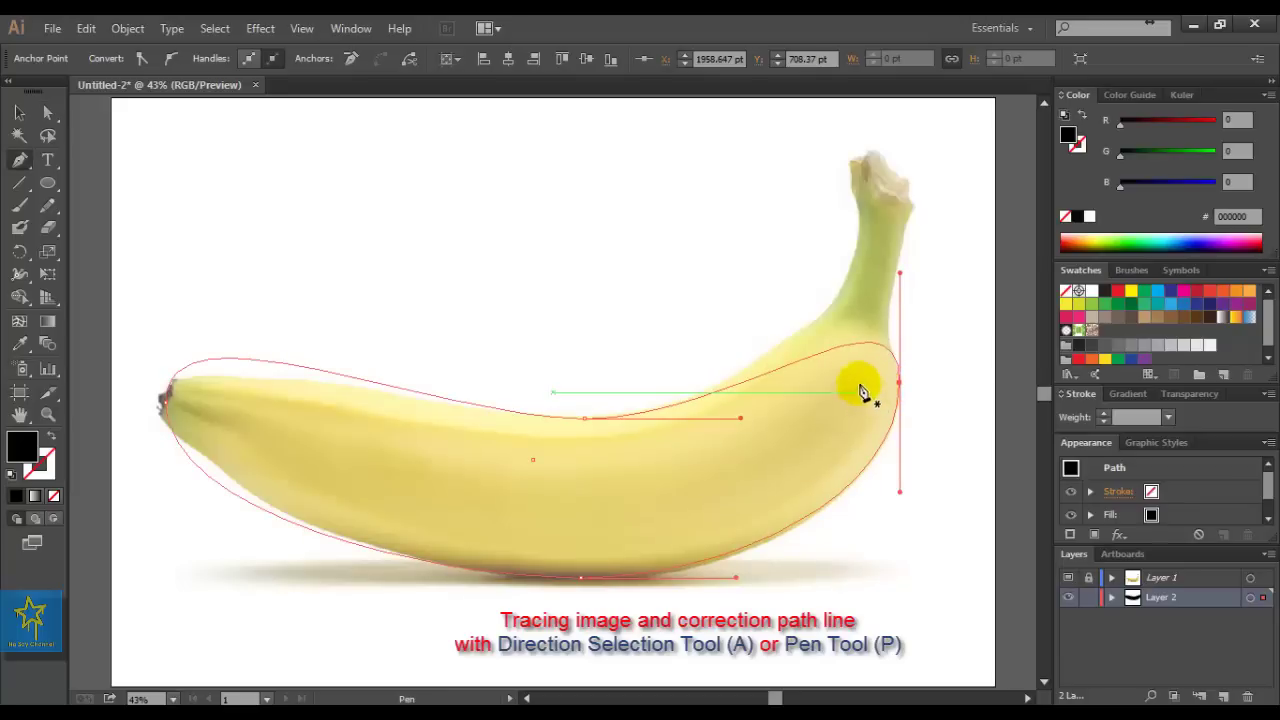
click(772, 372)
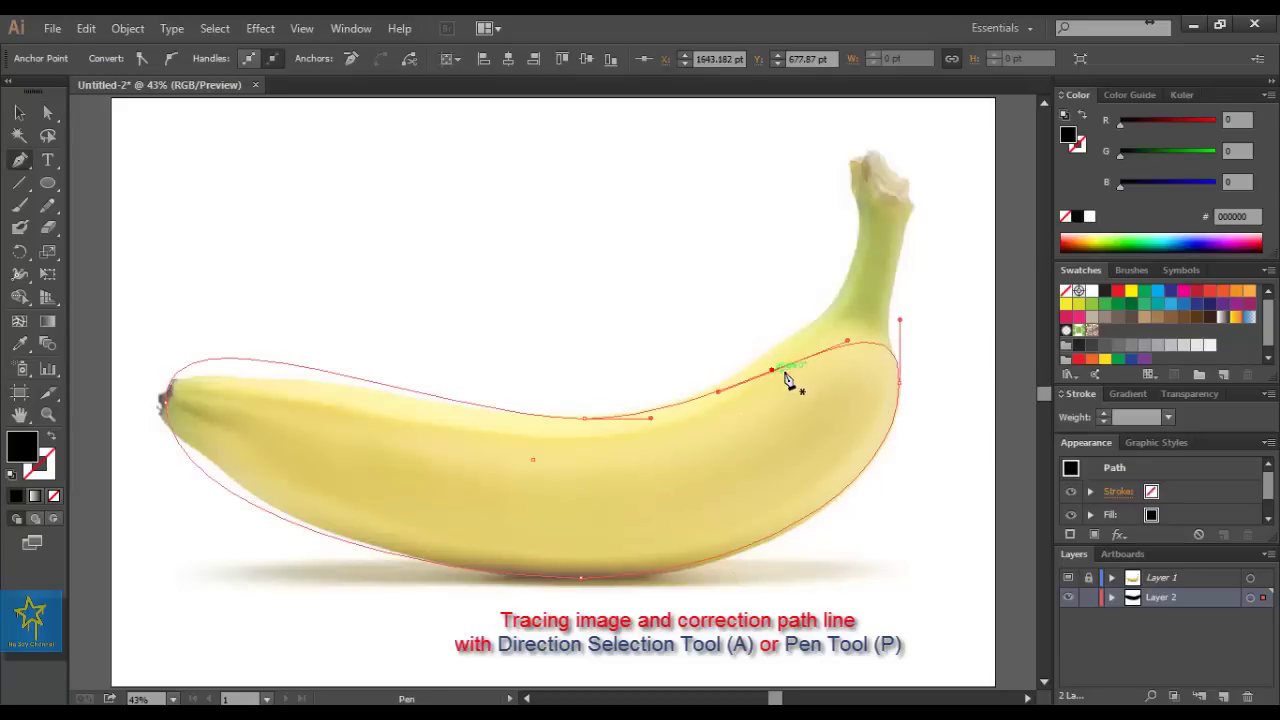
drag(772, 372, 785, 347)
click(851, 306)
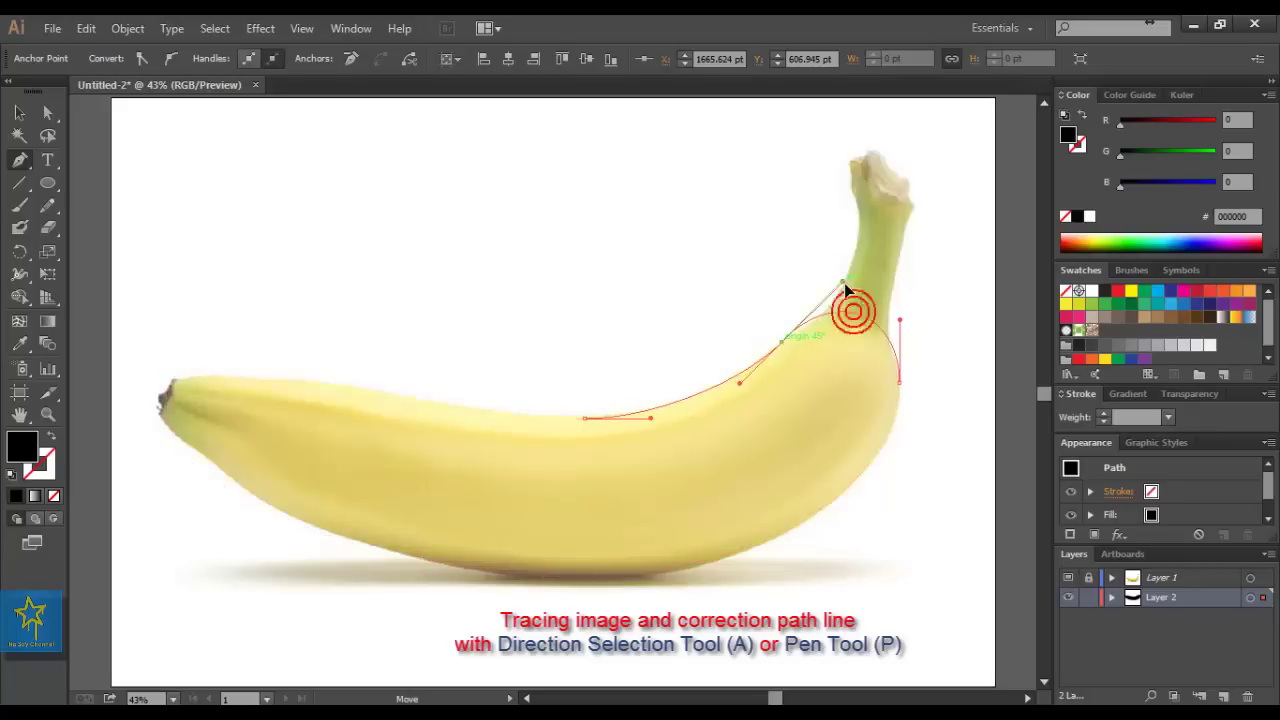
click(844, 290)
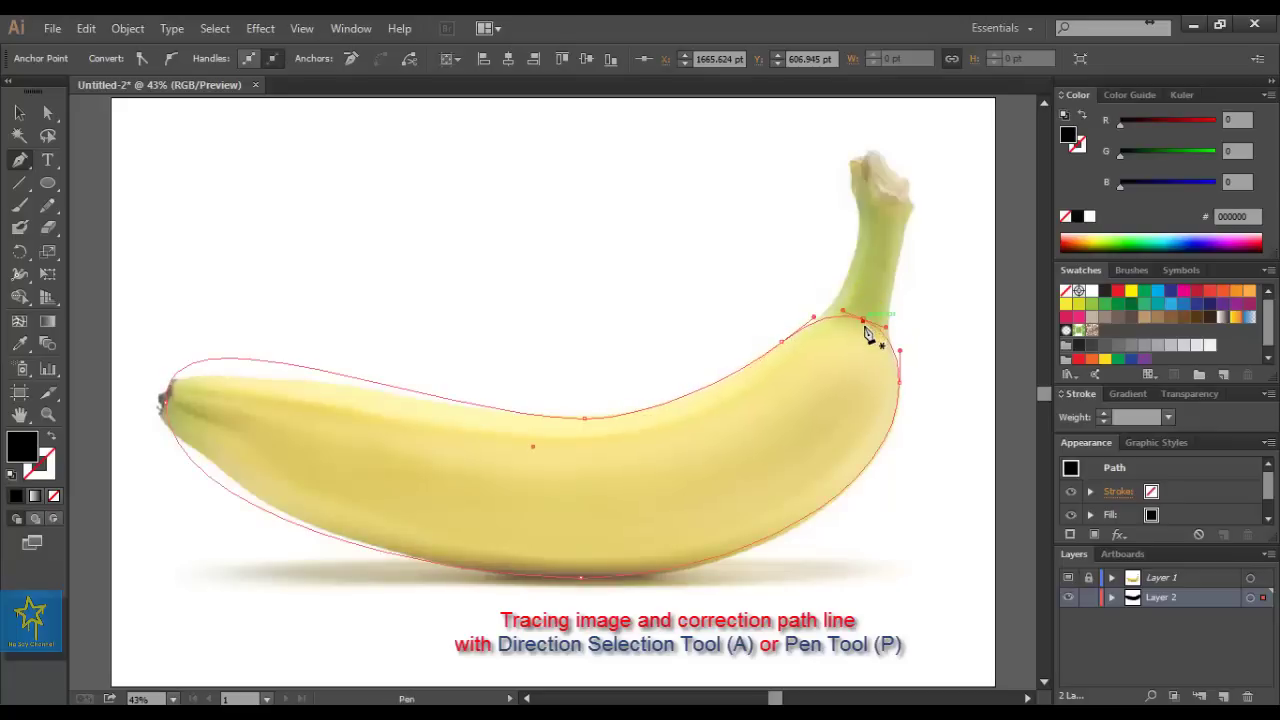
drag(864, 316, 888, 176)
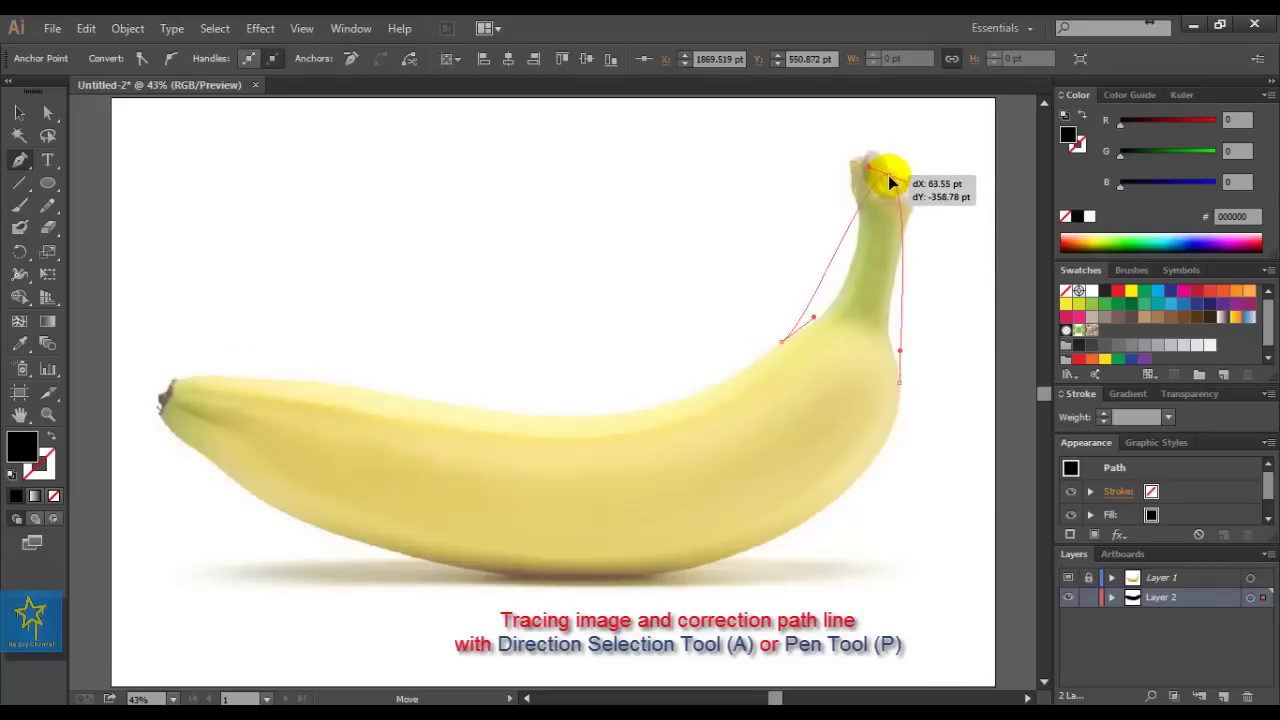
mouse_move(904, 316)
mouse_down()
mouse_move(888, 332)
mouse_move(886, 320)
mouse_up()
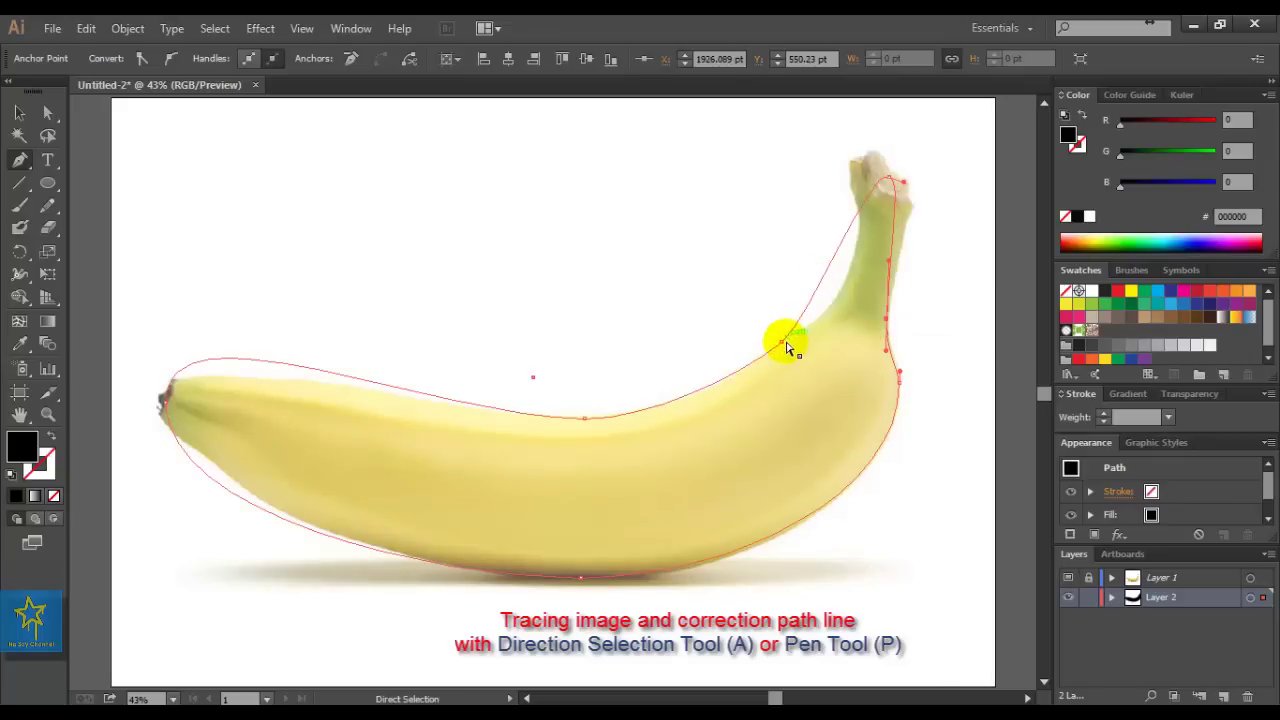
mouse_move(785, 346)
mouse_down()
mouse_move(846, 303)
mouse_move(888, 294)
mouse_up()
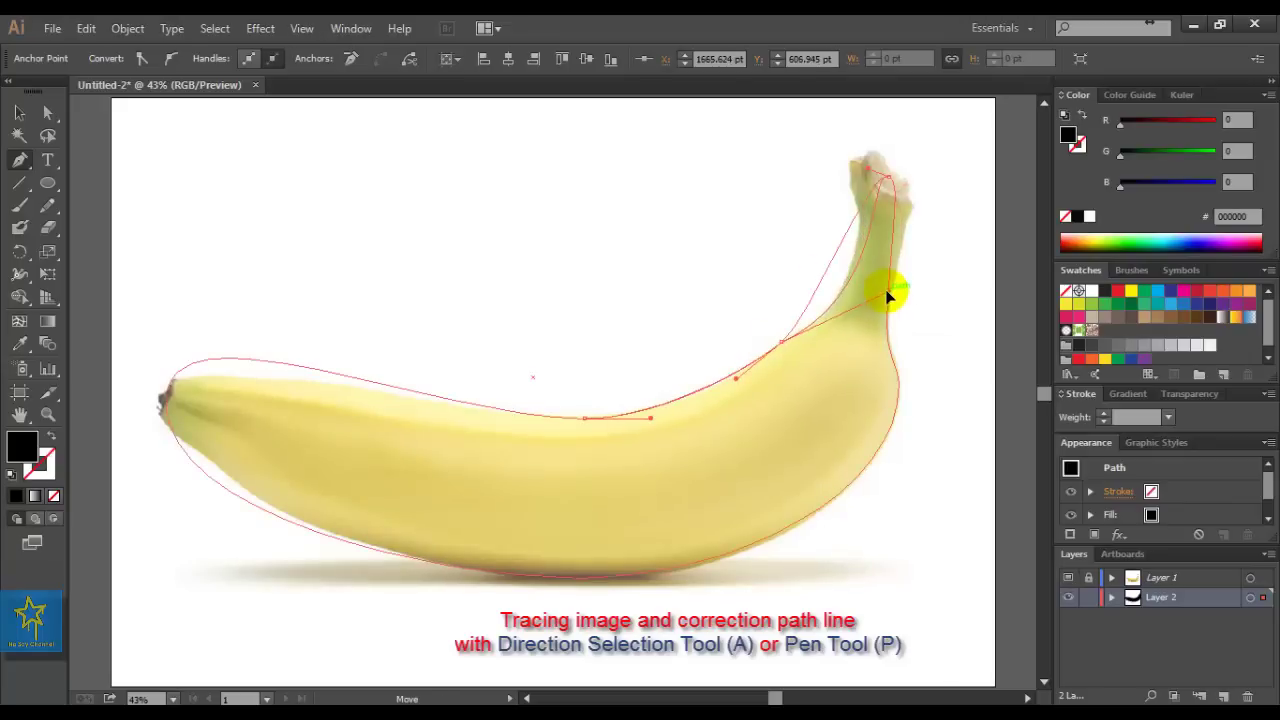
Adjust the stem anchors so the outline fits the stem's edges and top
click(872, 232)
drag(868, 220, 843, 146)
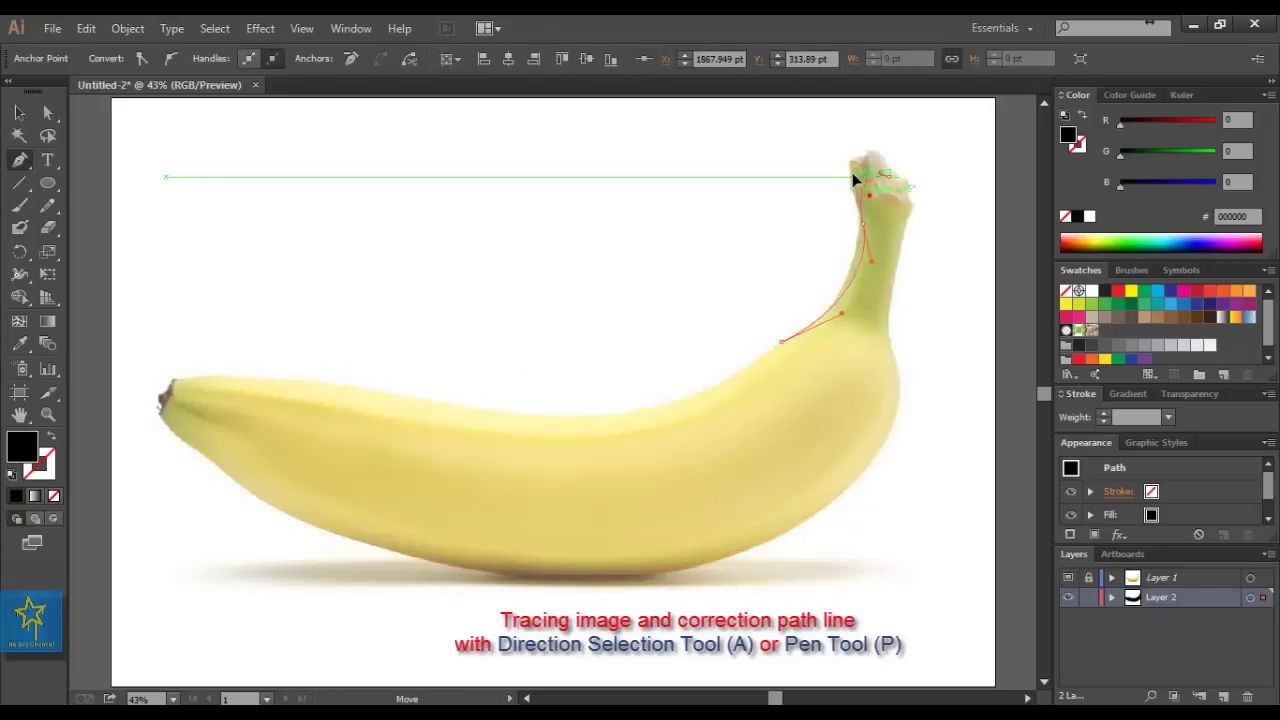
drag(868, 230, 852, 210)
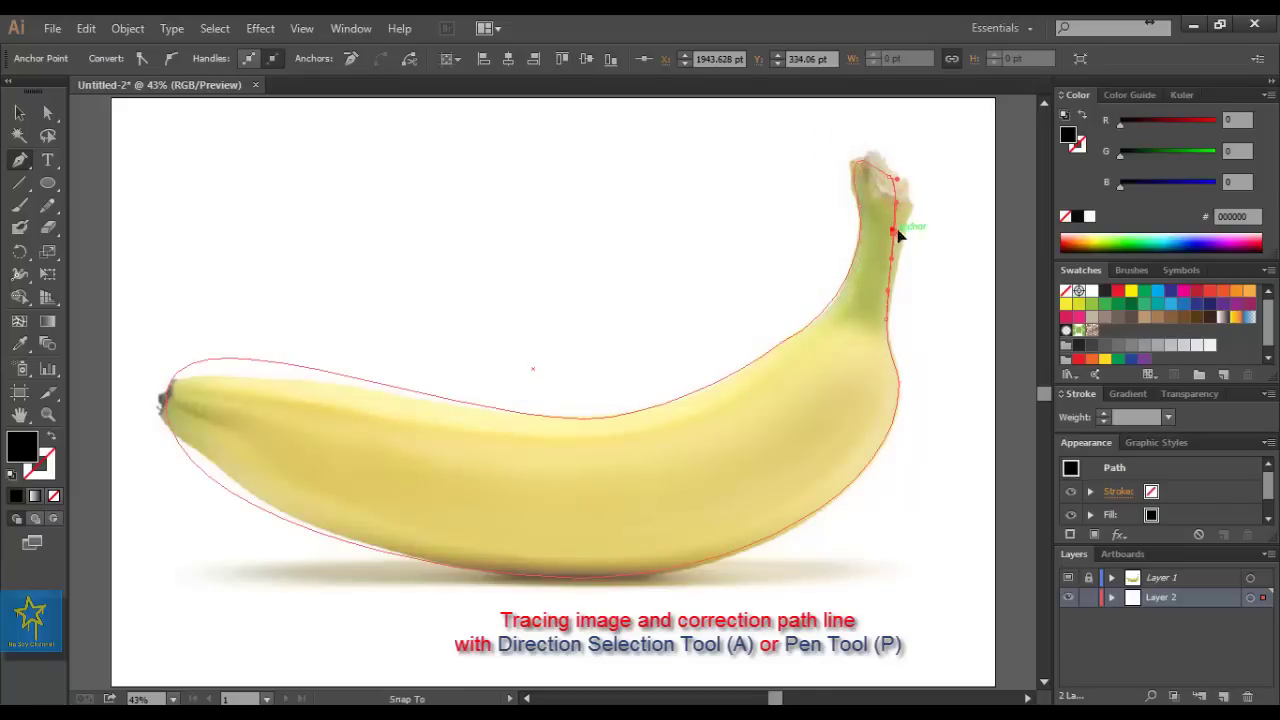
mouse_move(896, 238)
mouse_down()
mouse_move(905, 260)
mouse_move(916, 208)
mouse_up()
click(910, 252)
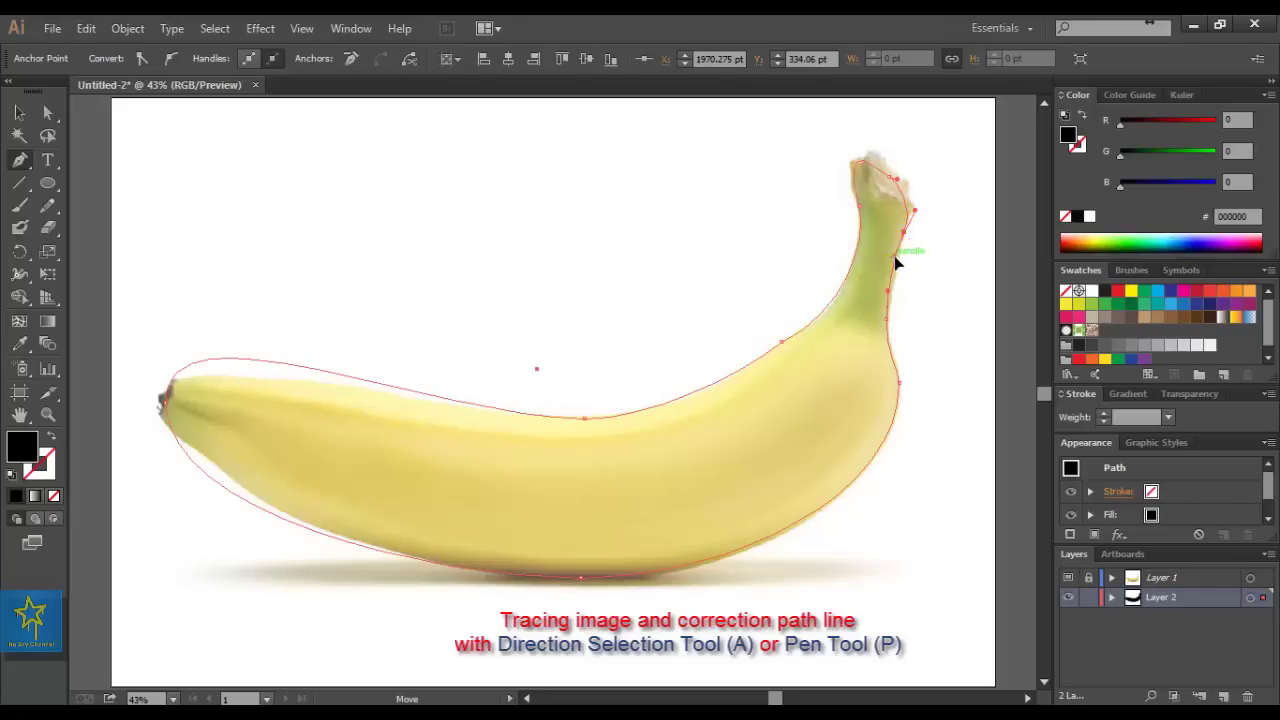
drag(901, 262, 905, 236)
click(887, 328)
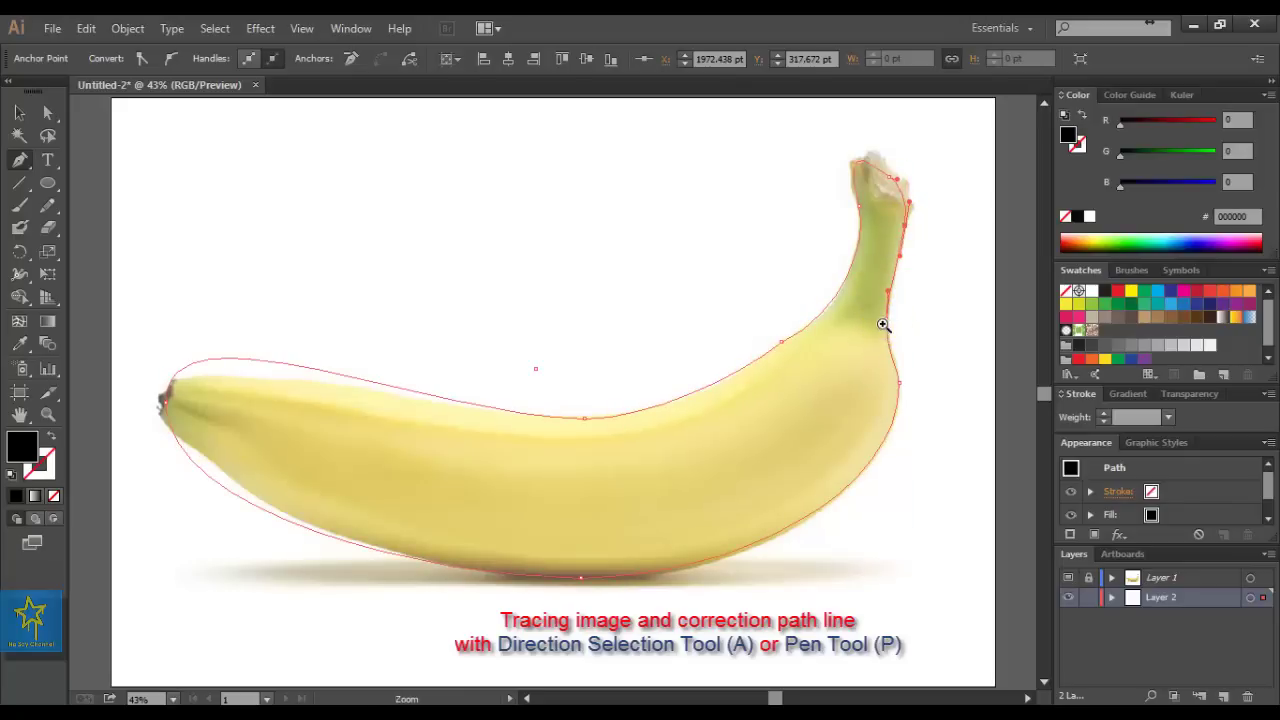
key(ctrl+equal)
Zoom in and reshape the outline around the stem's top, right bulge and left edge
drag(517, 466, 864, 346)
click(614, 400)
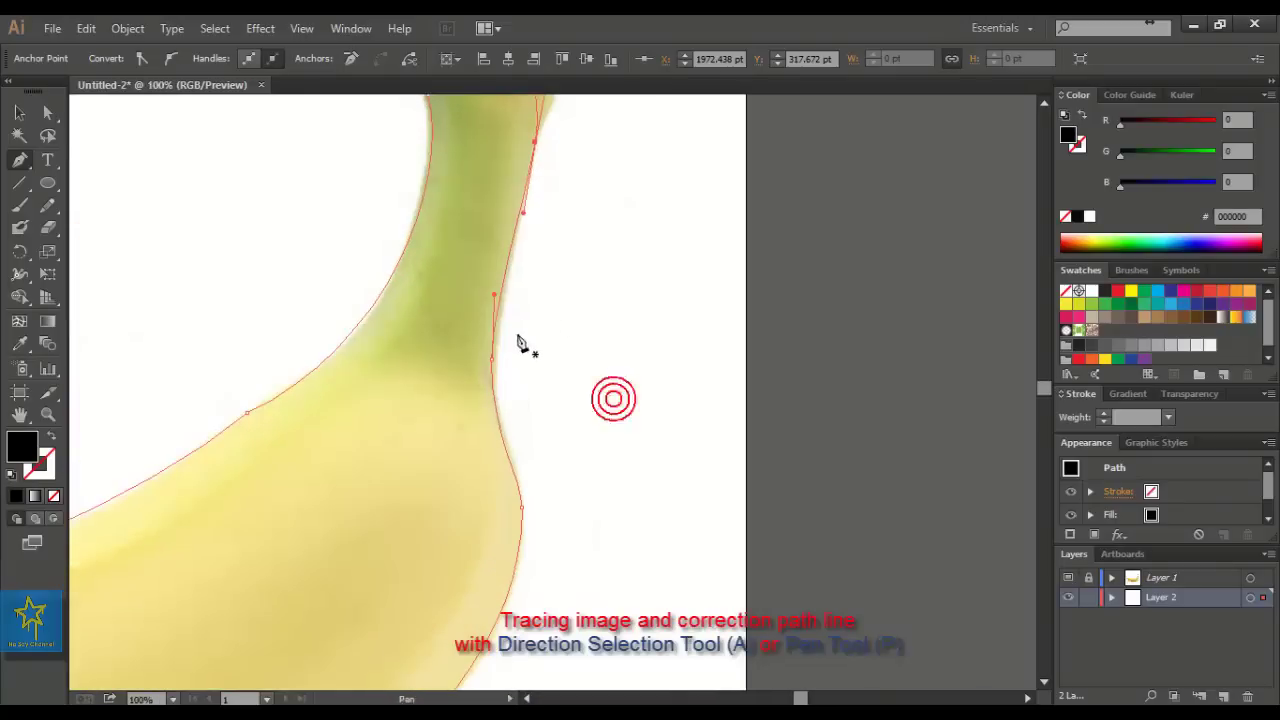
drag(493, 365, 498, 370)
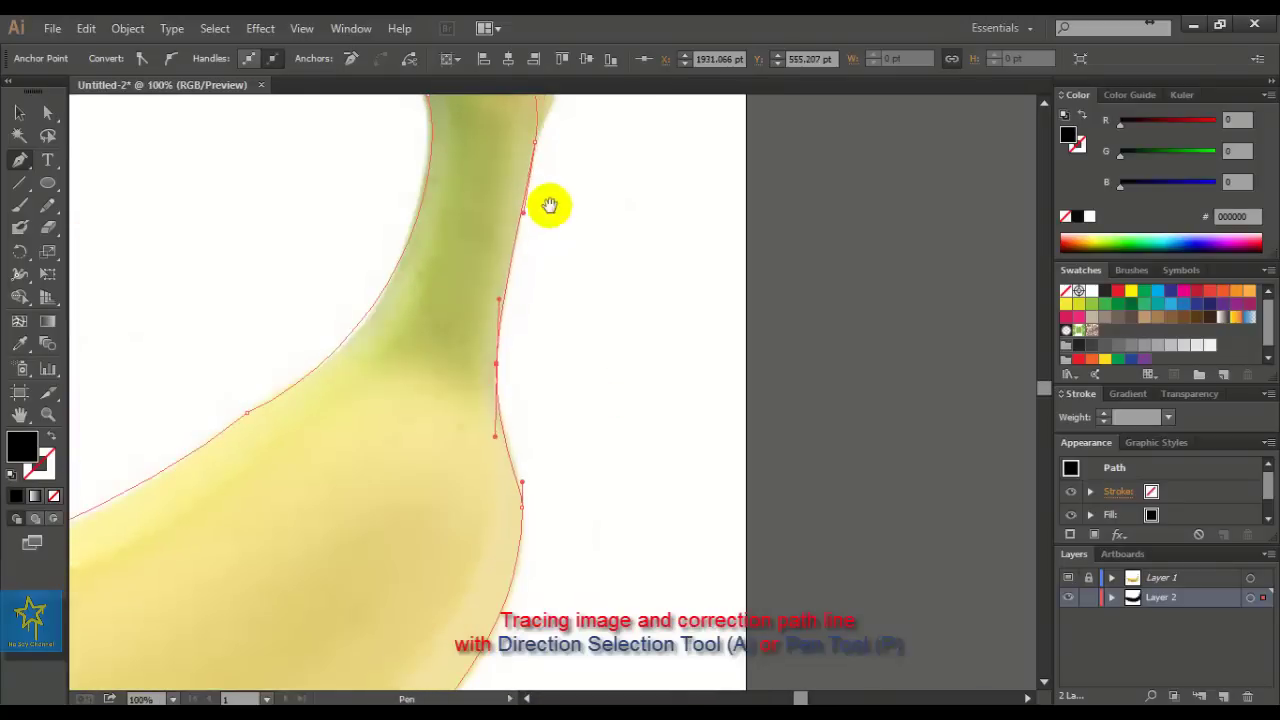
drag(549, 206, 563, 371)
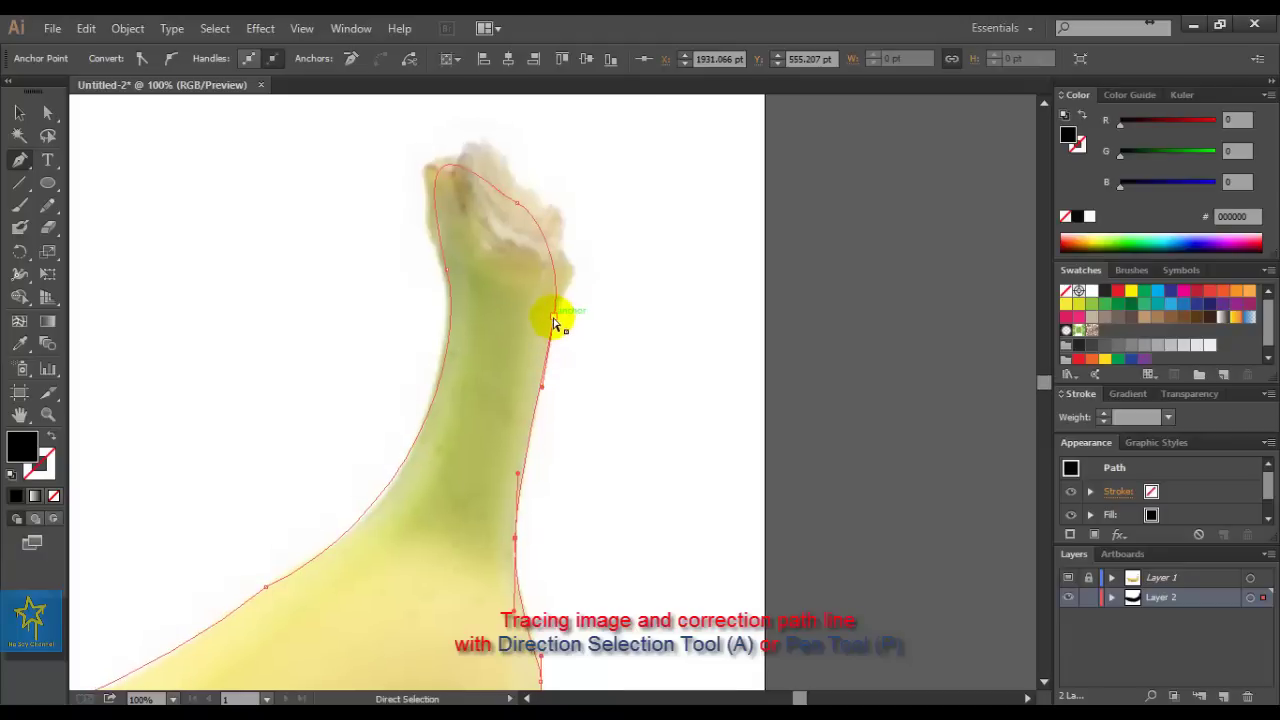
mouse_move(558, 260)
mouse_down()
mouse_move(543, 243)
mouse_move(578, 282)
mouse_up()
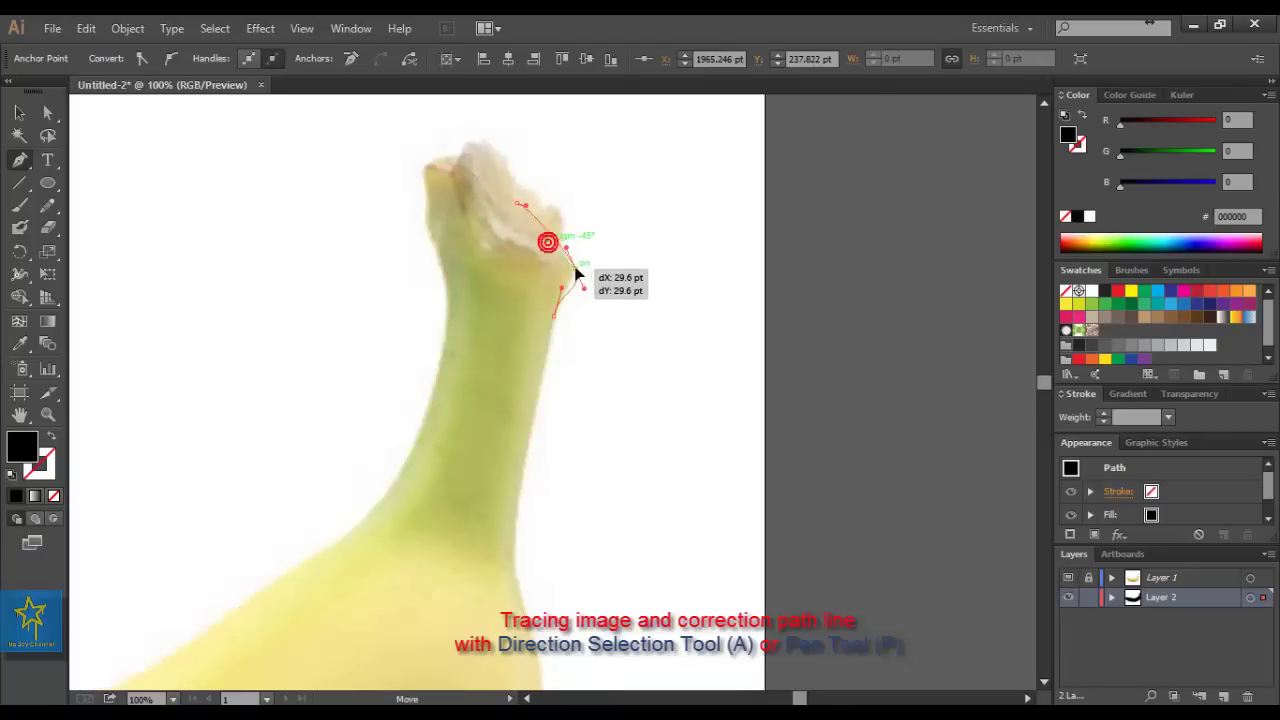
key(ctrl)
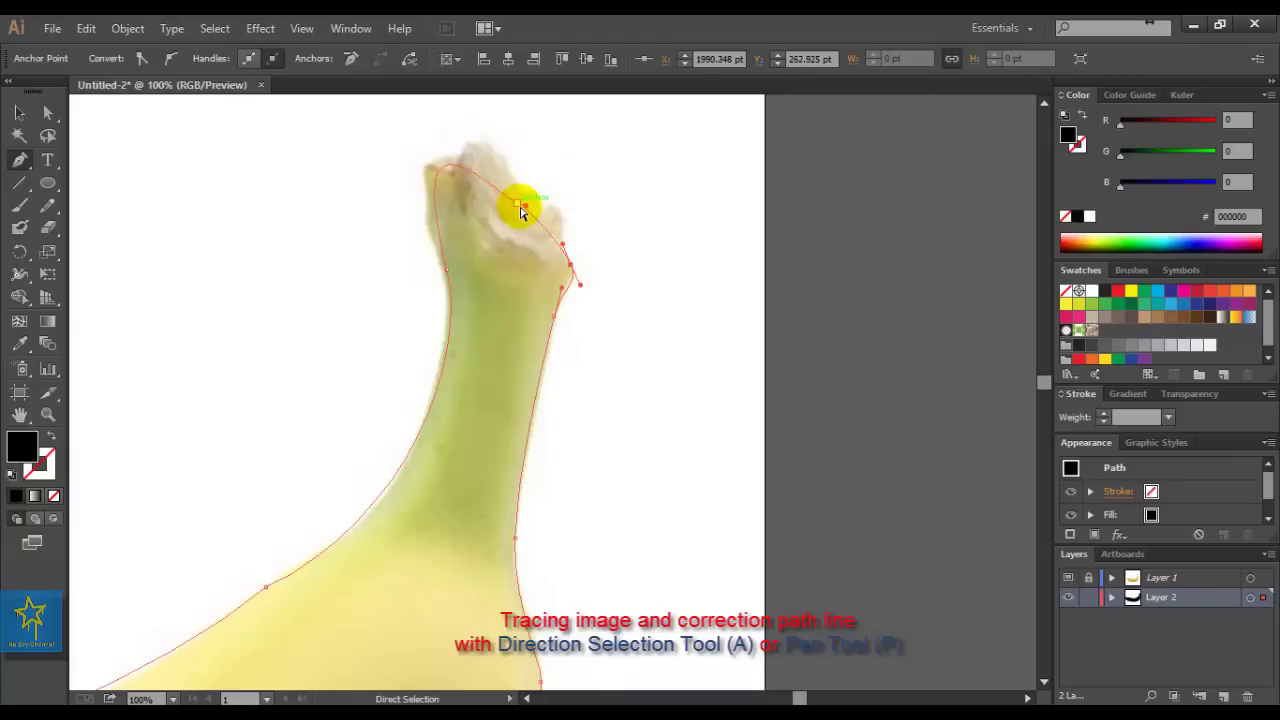
drag(521, 208, 514, 177)
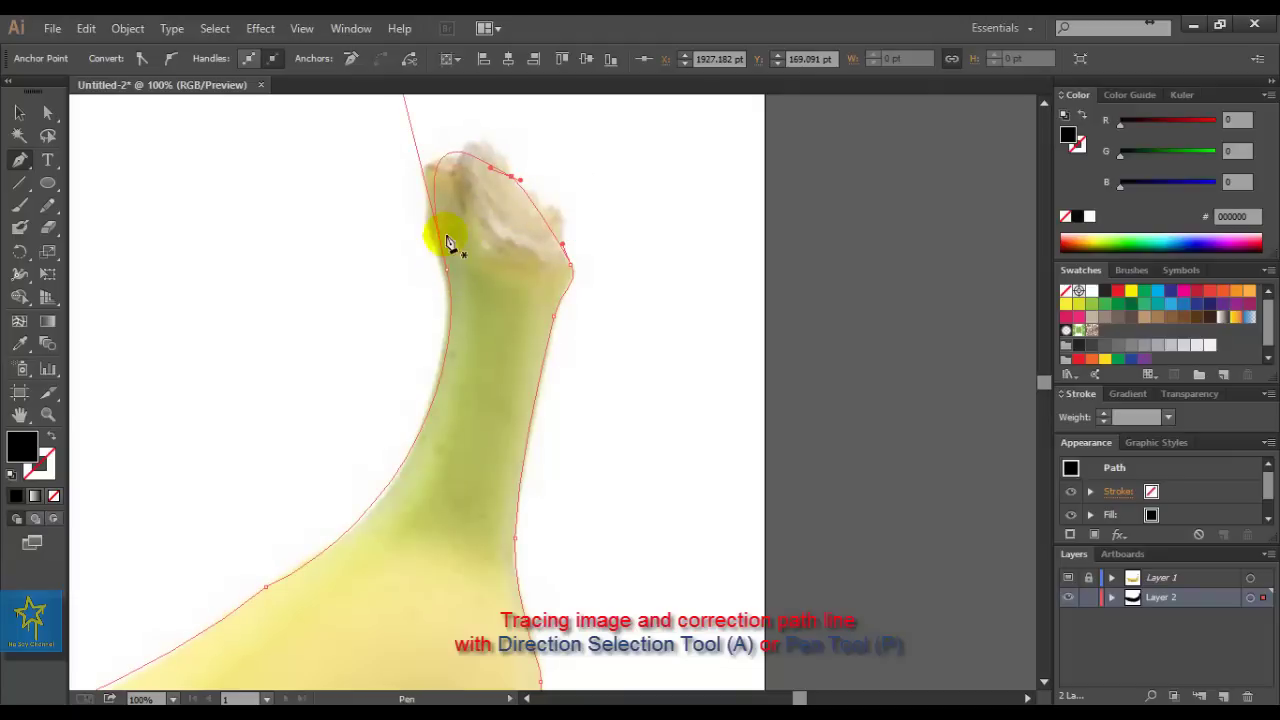
mouse_move(441, 175)
mouse_down()
mouse_move(441, 217)
mouse_move(428, 215)
mouse_up()
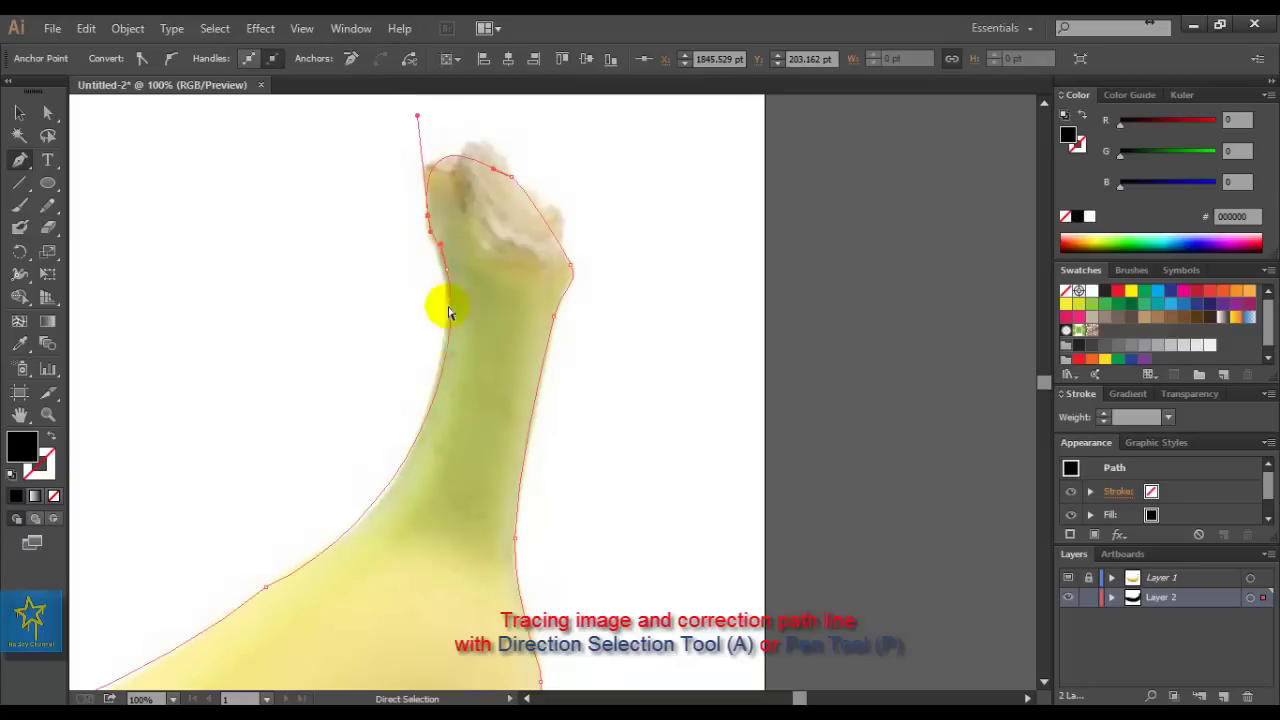
Curve the outline along the upper edge and add an anchor where the stem meets the body
ctrl+alt+click(474, 466)
ctrl+alt+click(507, 421)
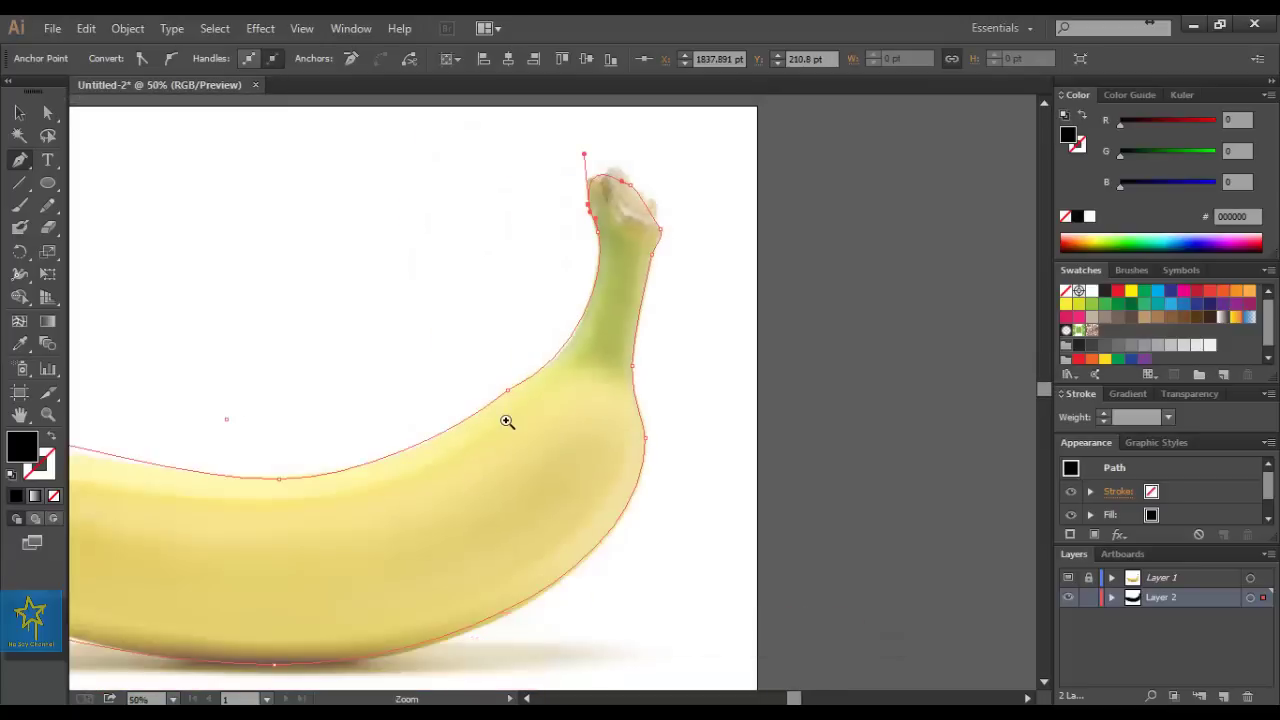
mouse_move(627, 290)
mouse_down()
mouse_move(709, 266)
mouse_move(770, 225)
mouse_move(723, 229)
mouse_up()
key(alt)
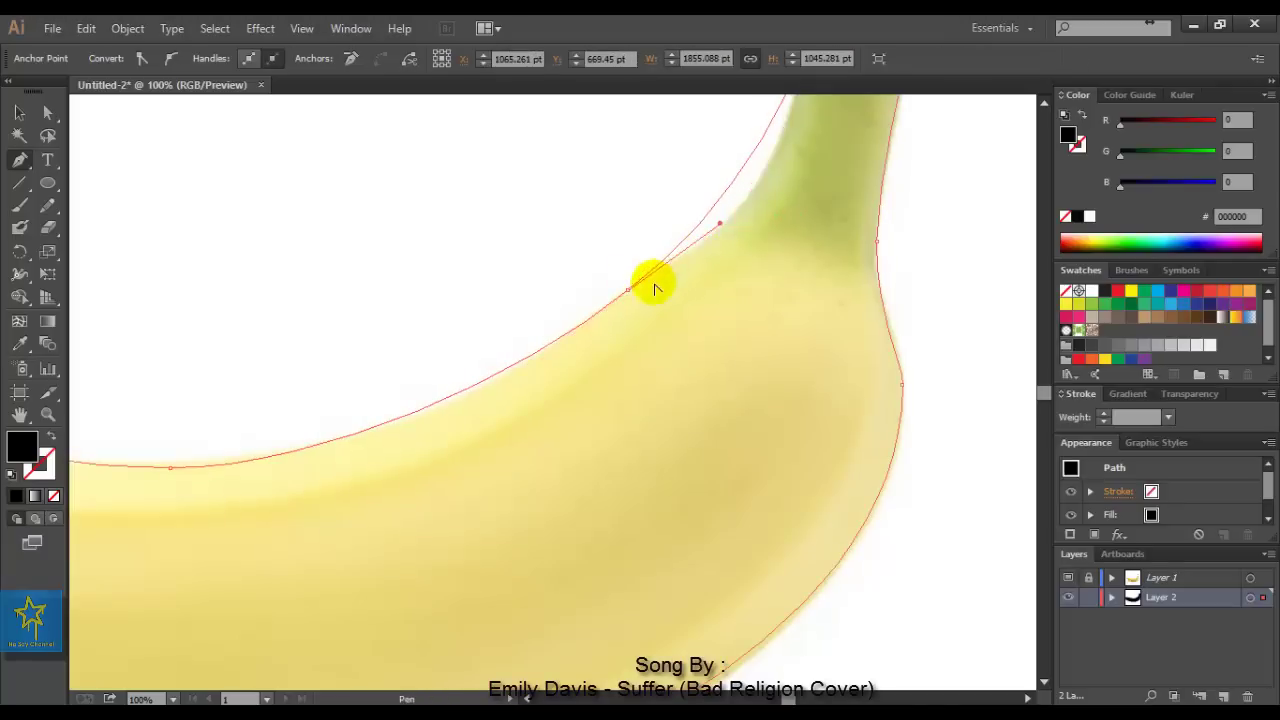
mouse_move(627, 290)
mouse_down()
mouse_move(756, 168)
mouse_move(770, 182)
mouse_up()
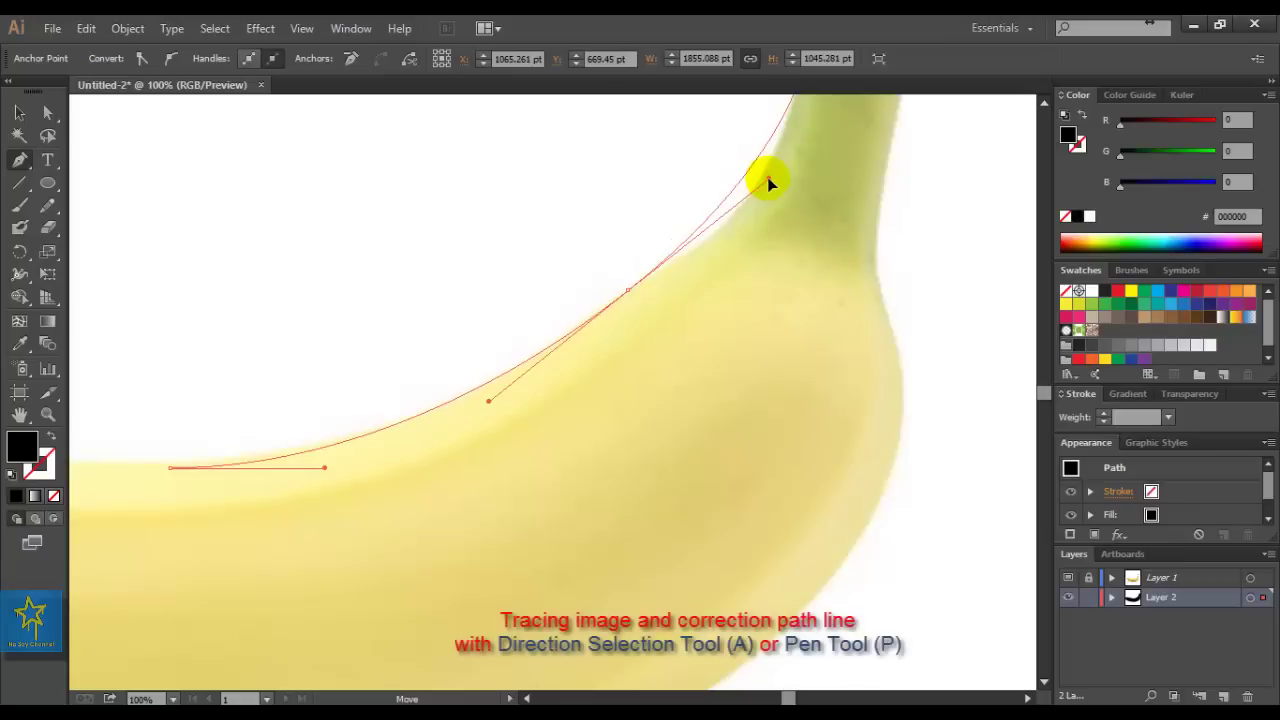
click(761, 155)
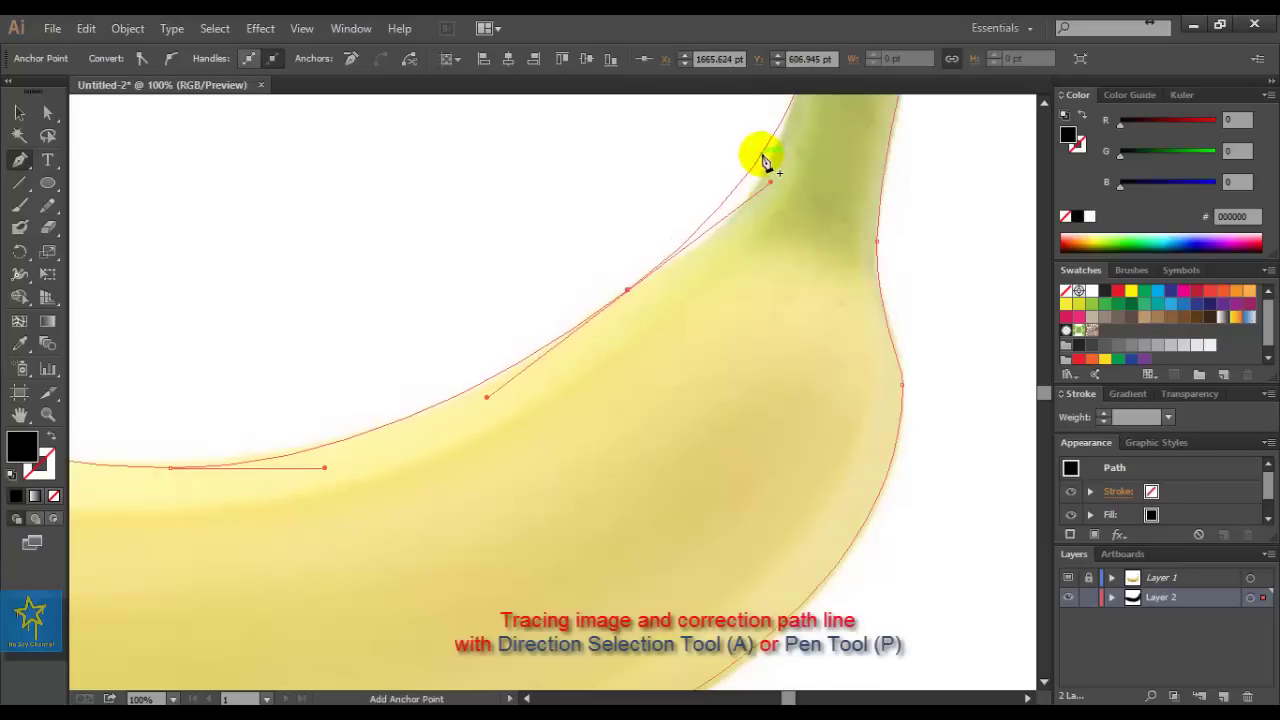
drag(762, 155, 752, 186)
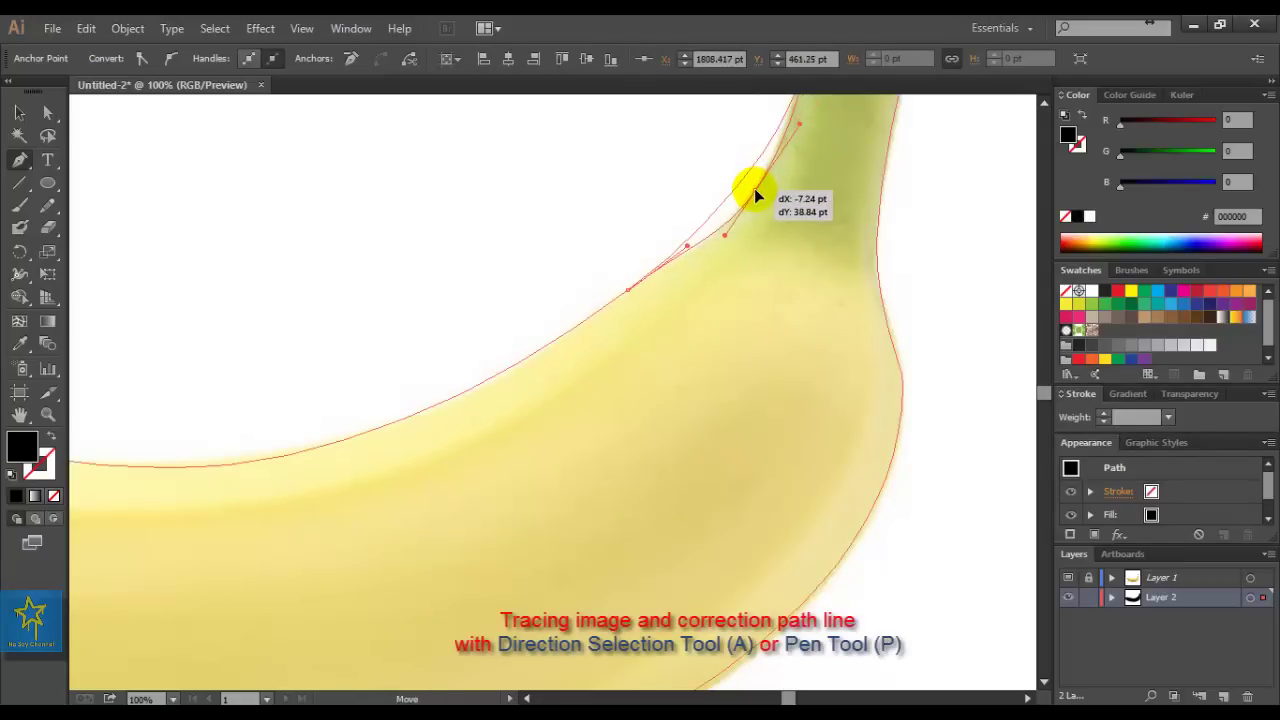
Add anchors on the left upper edge and underside, shaping the lower-left curve
key(ctrl+minus)
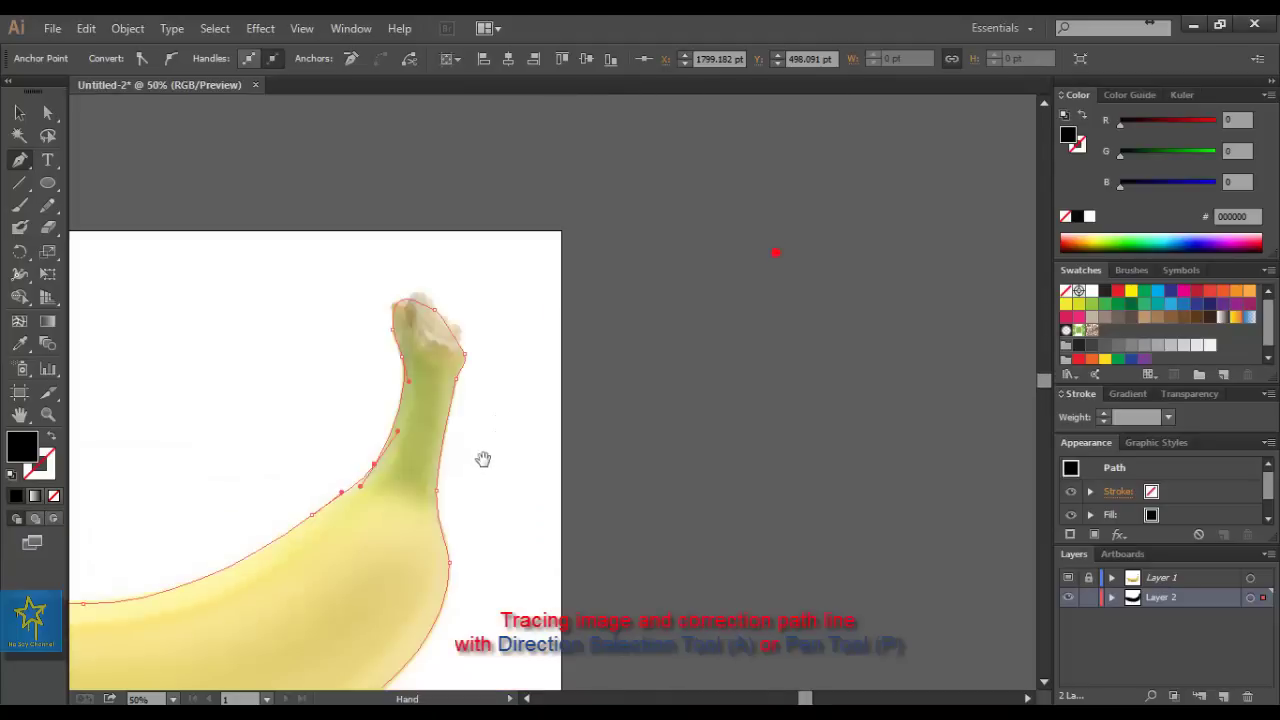
mouse_move(483, 457)
mouse_down()
mouse_move(620, 383)
mouse_move(815, 366)
mouse_up()
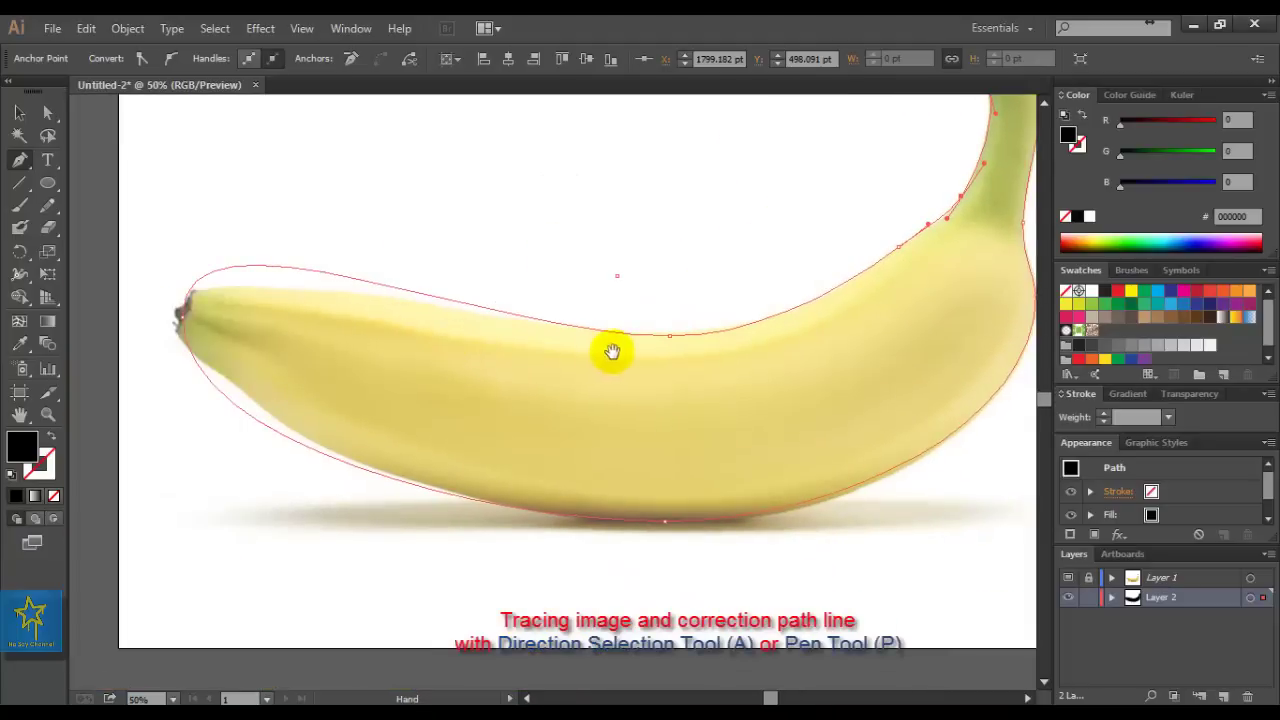
click(278, 272)
drag(276, 271, 292, 295)
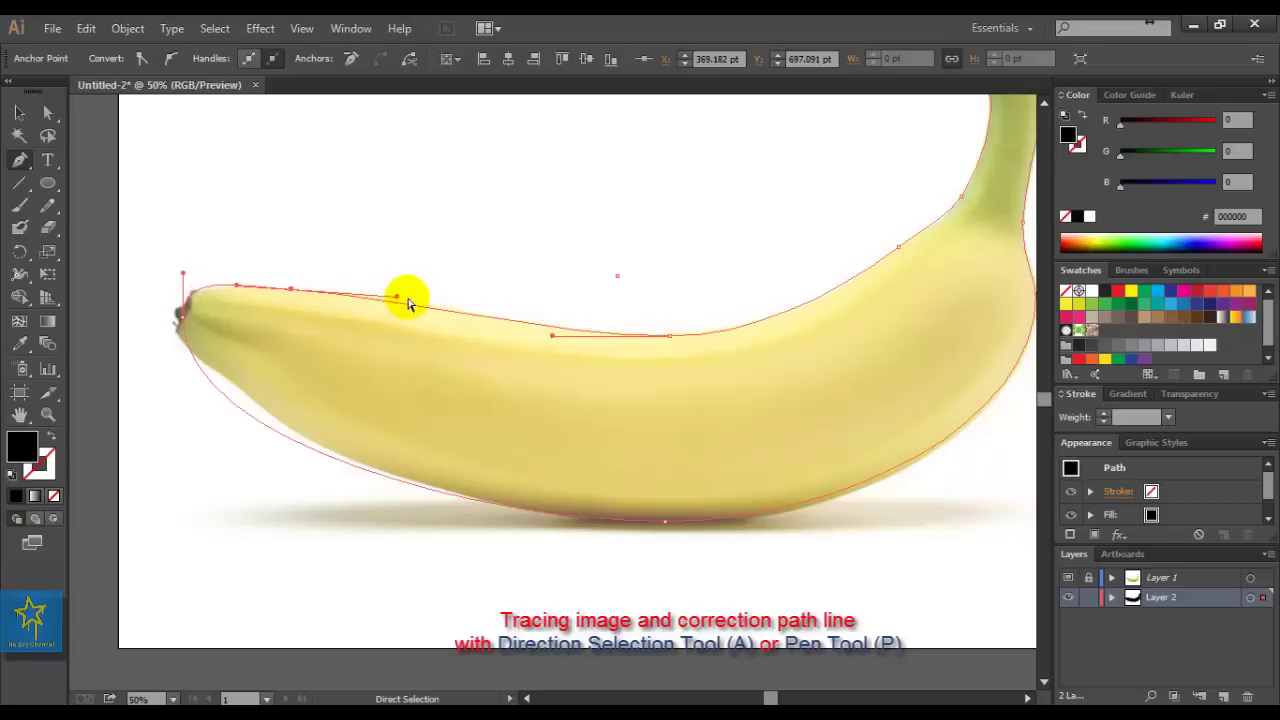
ctrl+click(401, 294)
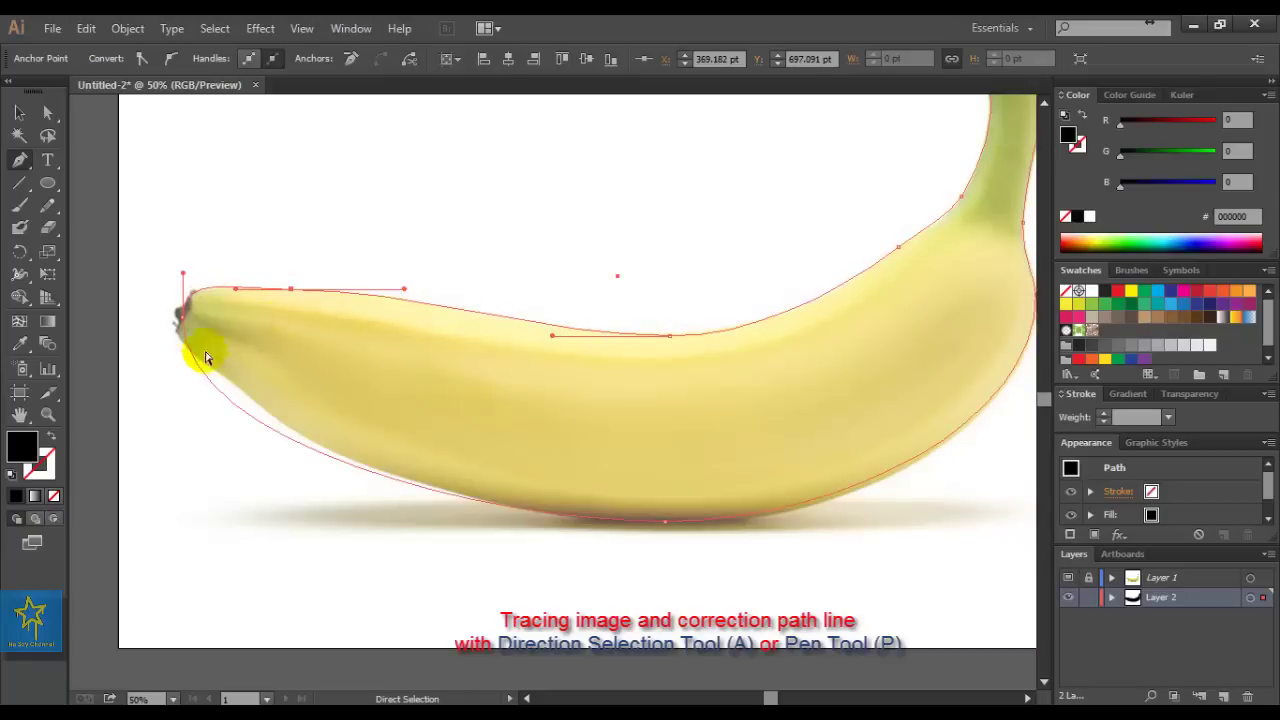
click(220, 395)
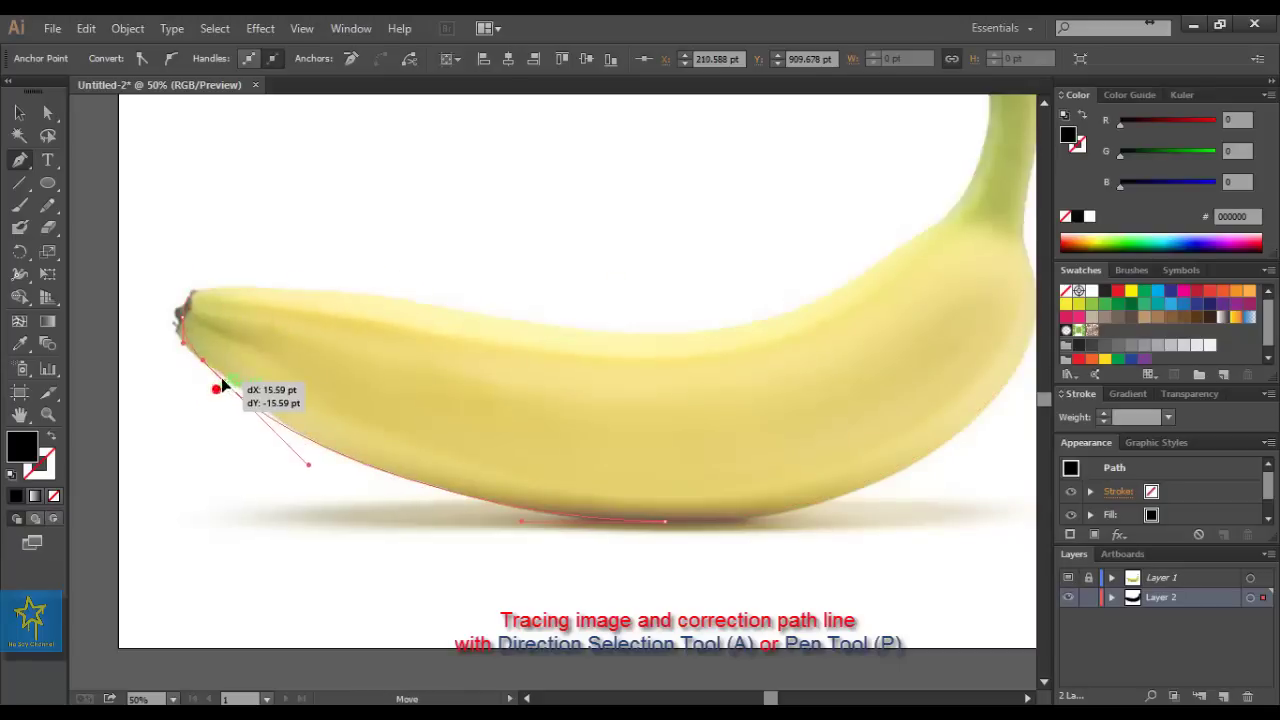
drag(215, 386, 219, 374)
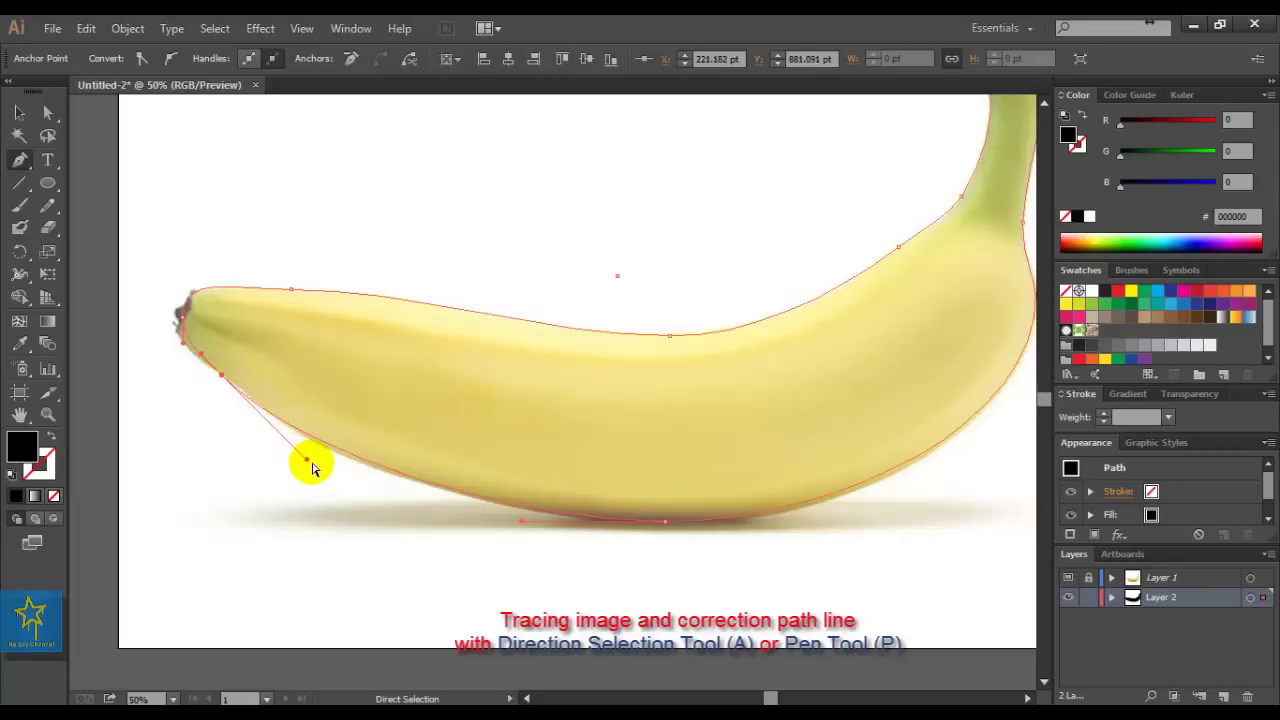
drag(307, 463, 318, 482)
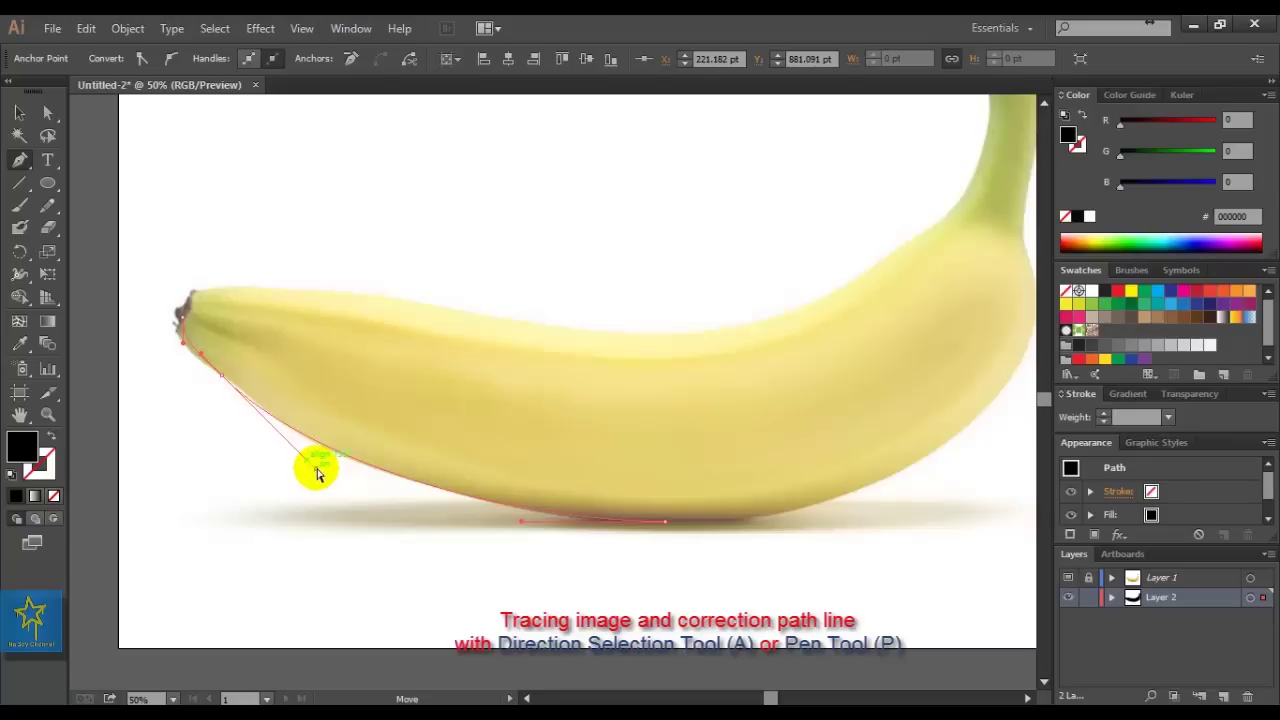
drag(317, 474, 316, 468)
Zoom into the left tip and adjust the tip anchor and its handles to wrap the dark end
key(ctrl+plus)
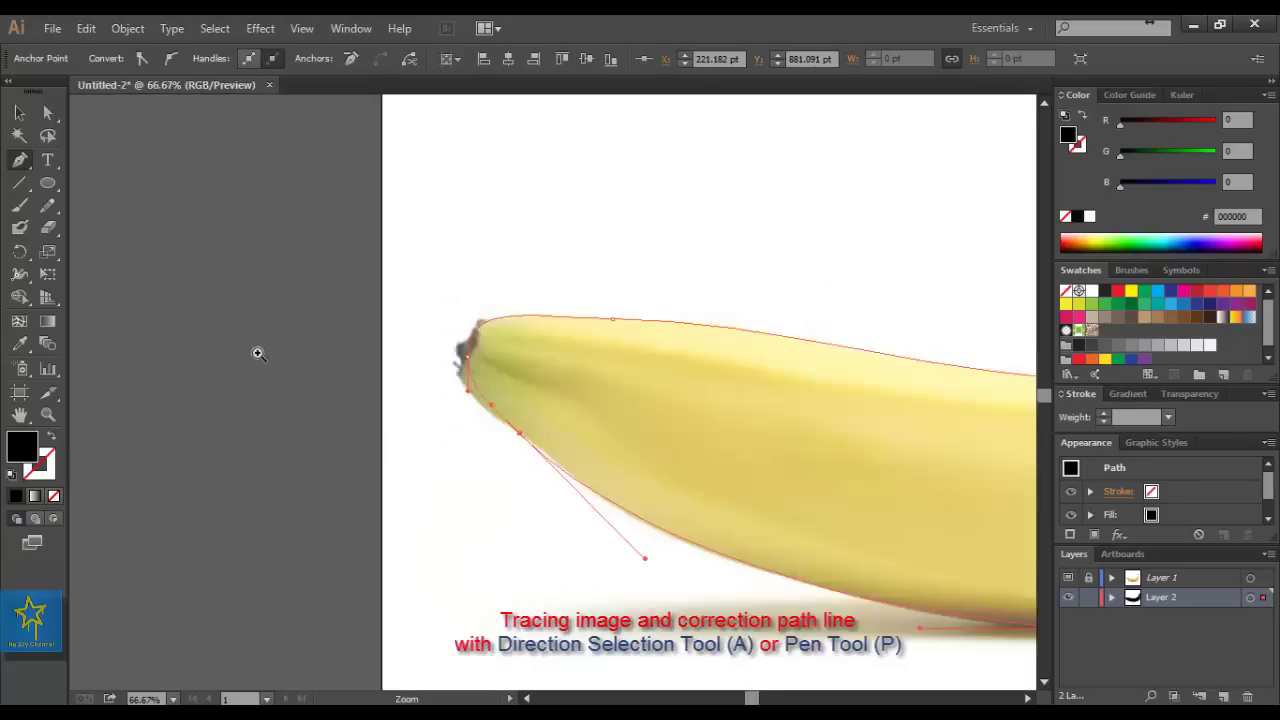
key(ctrl+plus)
scroll(700, 410, right, 3)
click(713, 400)
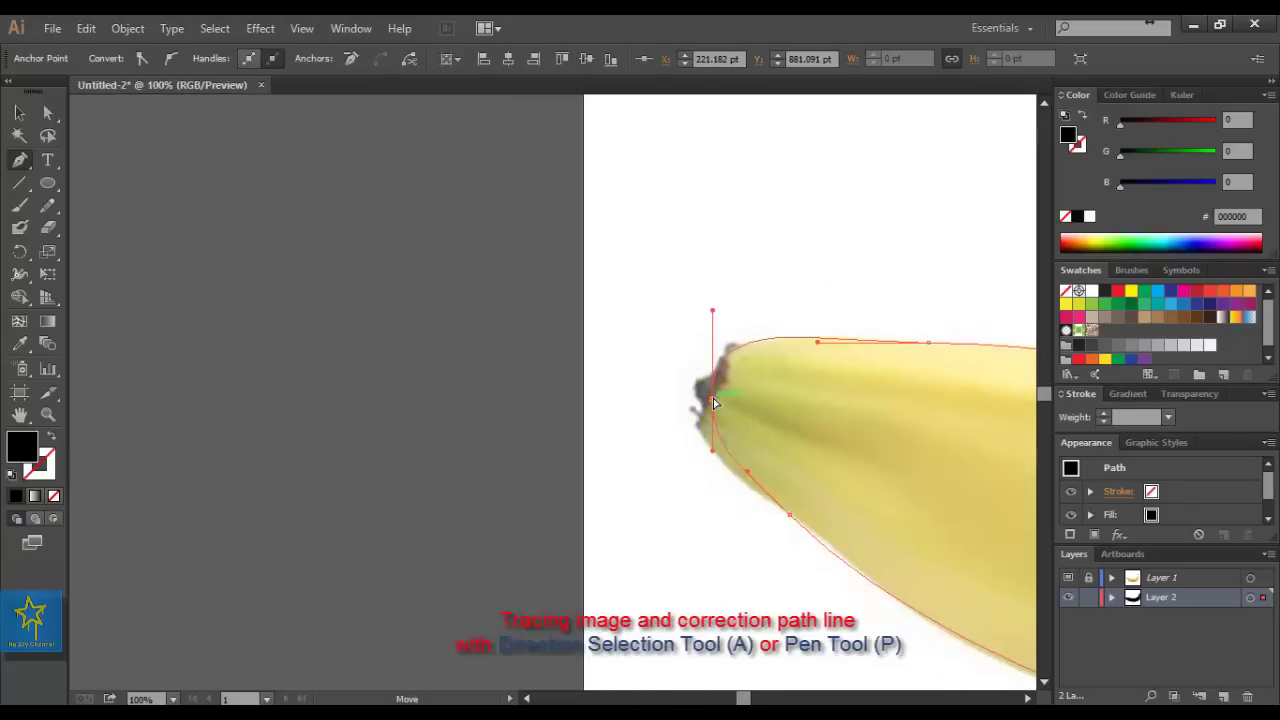
drag(711, 450, 703, 462)
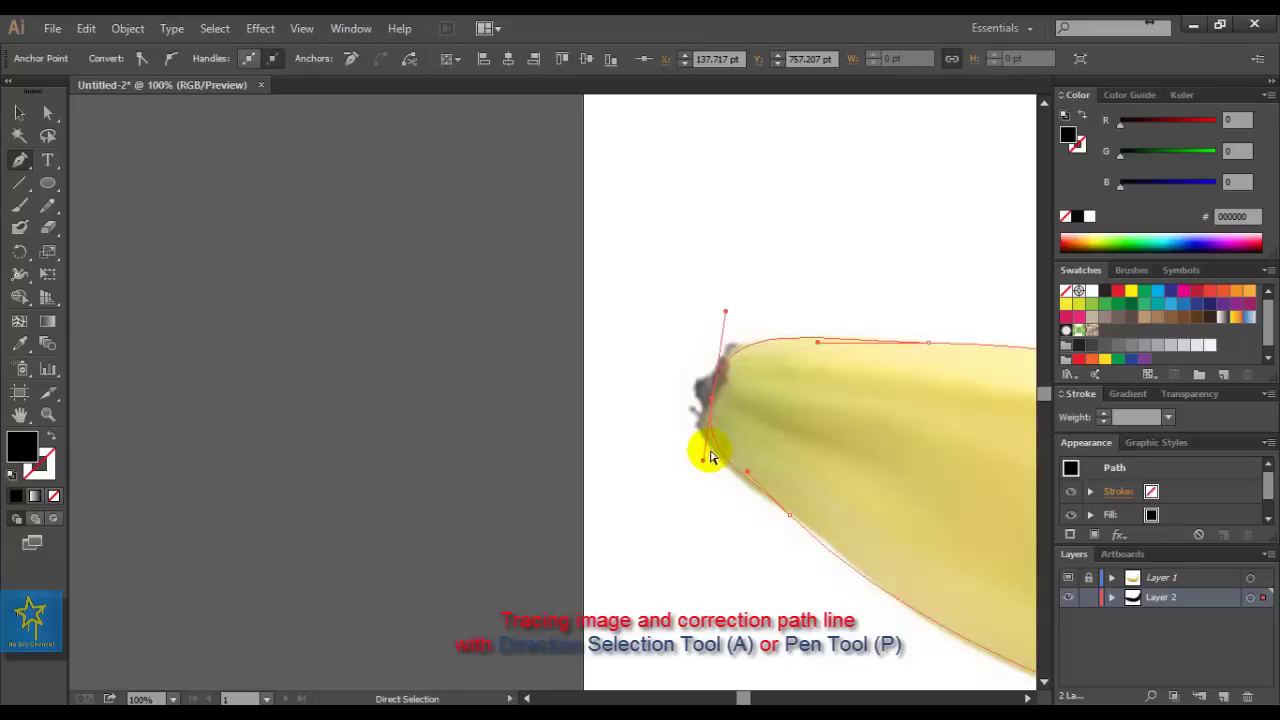
drag(685, 452, 678, 446)
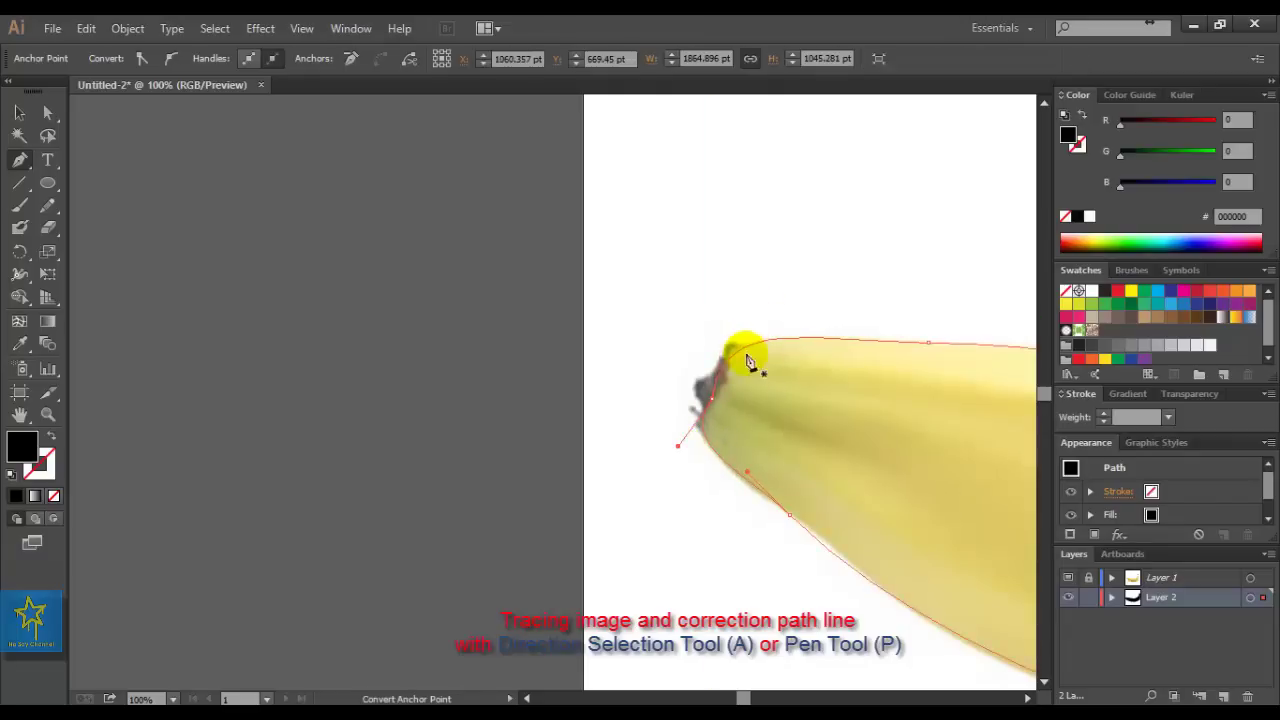
mouse_move(709, 396)
mouse_down()
mouse_move(725, 314)
mouse_move(713, 316)
mouse_up()
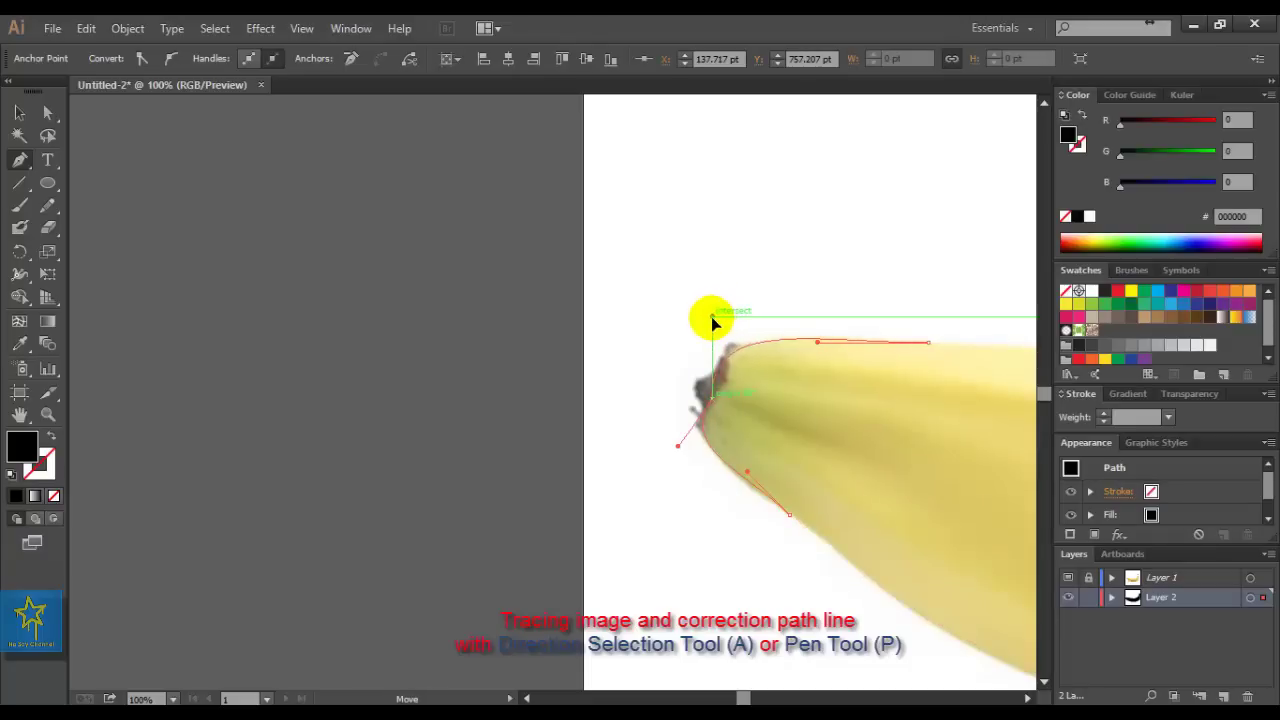
drag(711, 404, 712, 400)
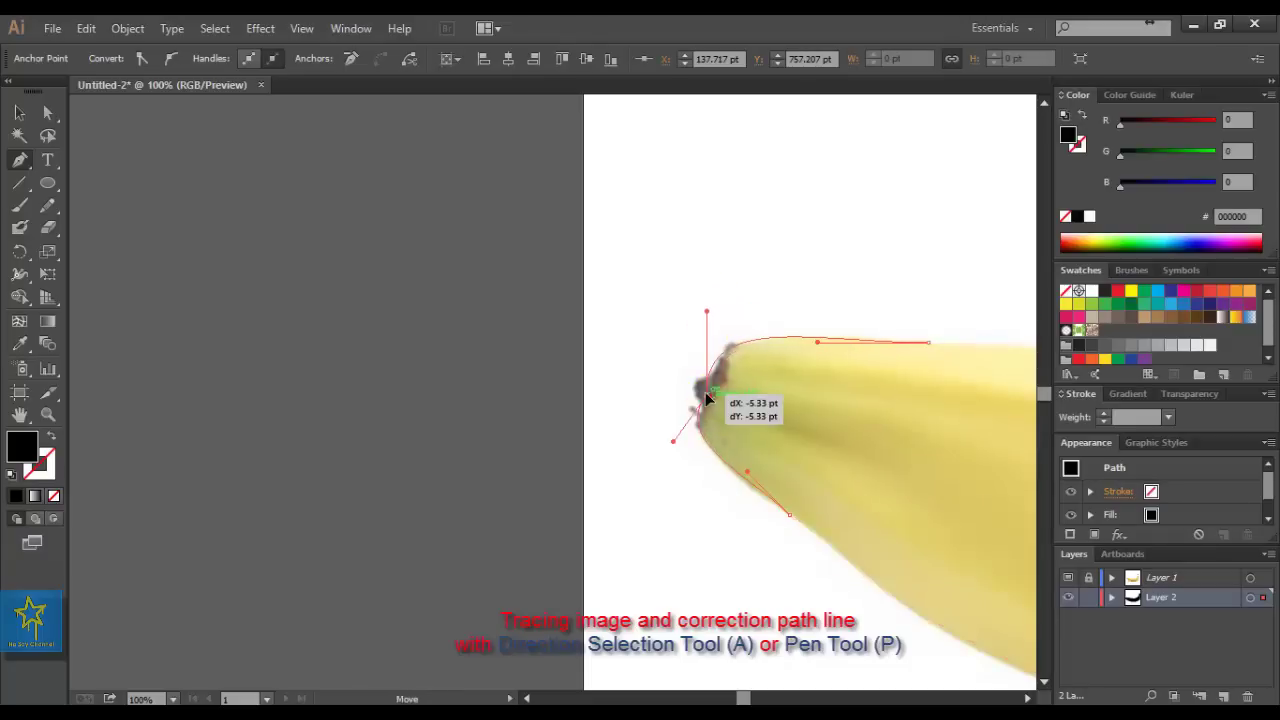
drag(713, 313, 734, 316)
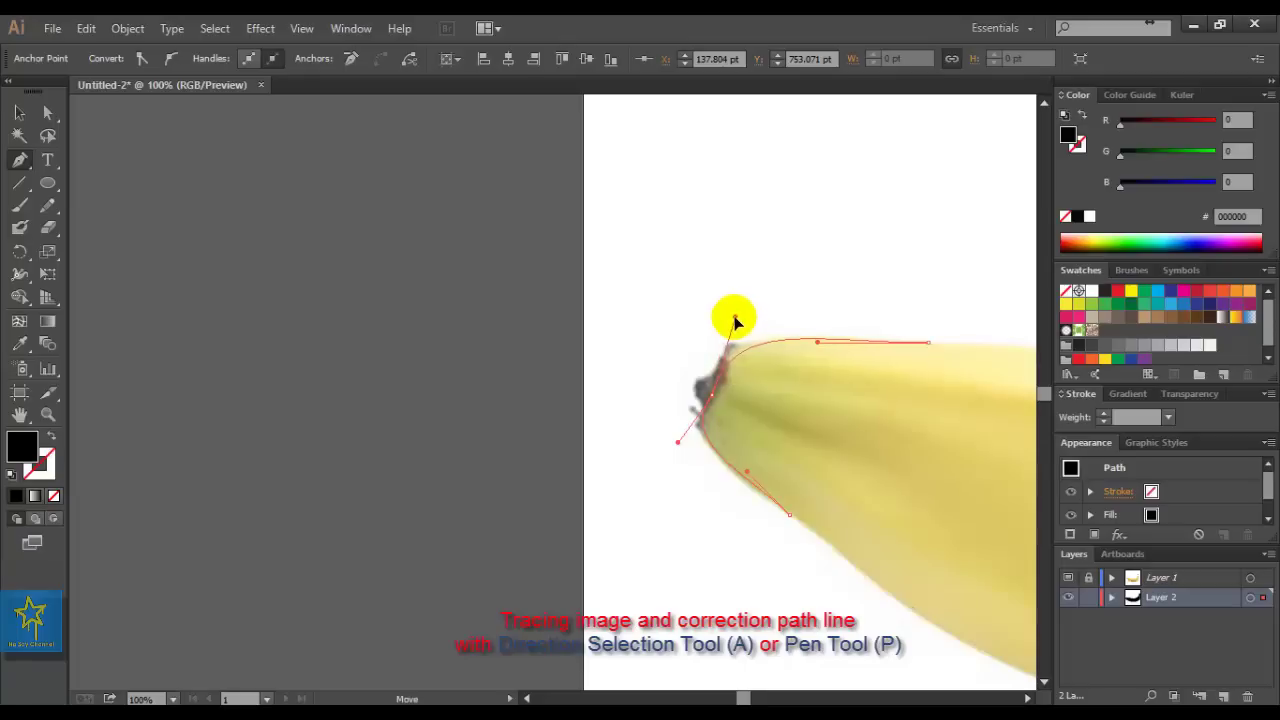
click(680, 490)
Fill the traced outline with yellow e0c43c sampled from the banana photo
key(ctrl+minus)
alt+click(719, 516)
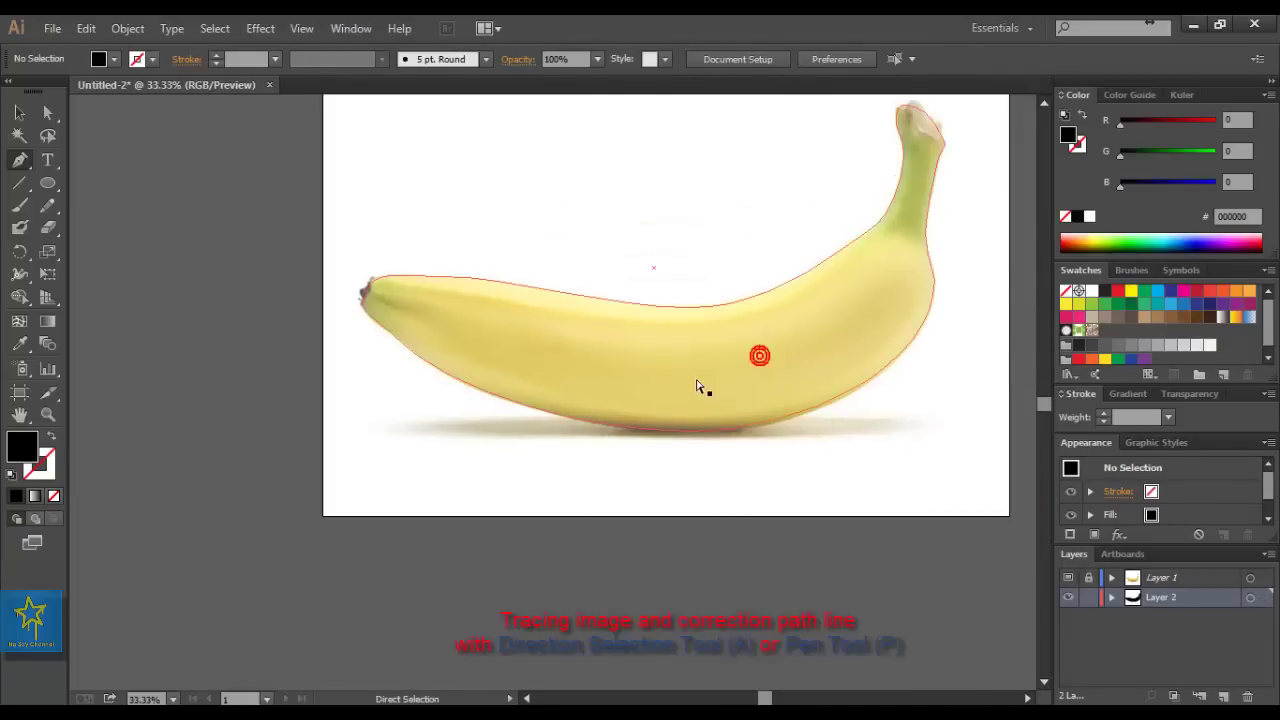
ctrl+click(700, 384)
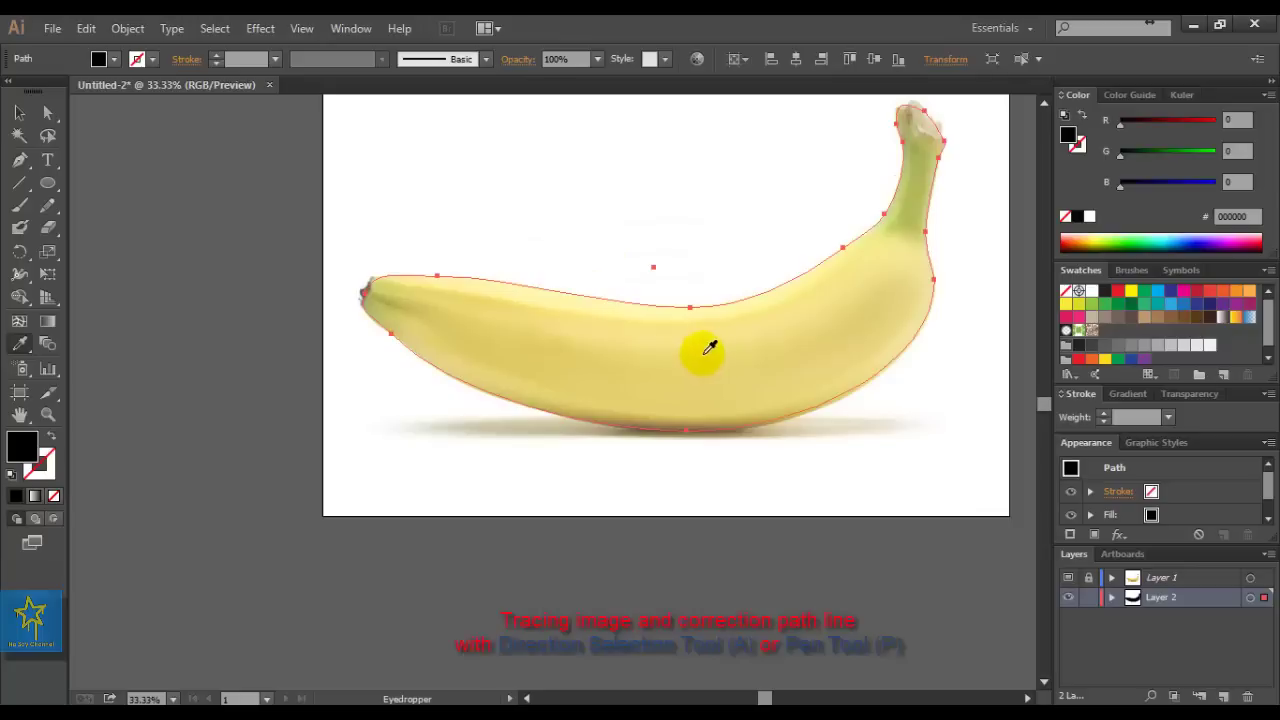
key(i)
click(777, 346)
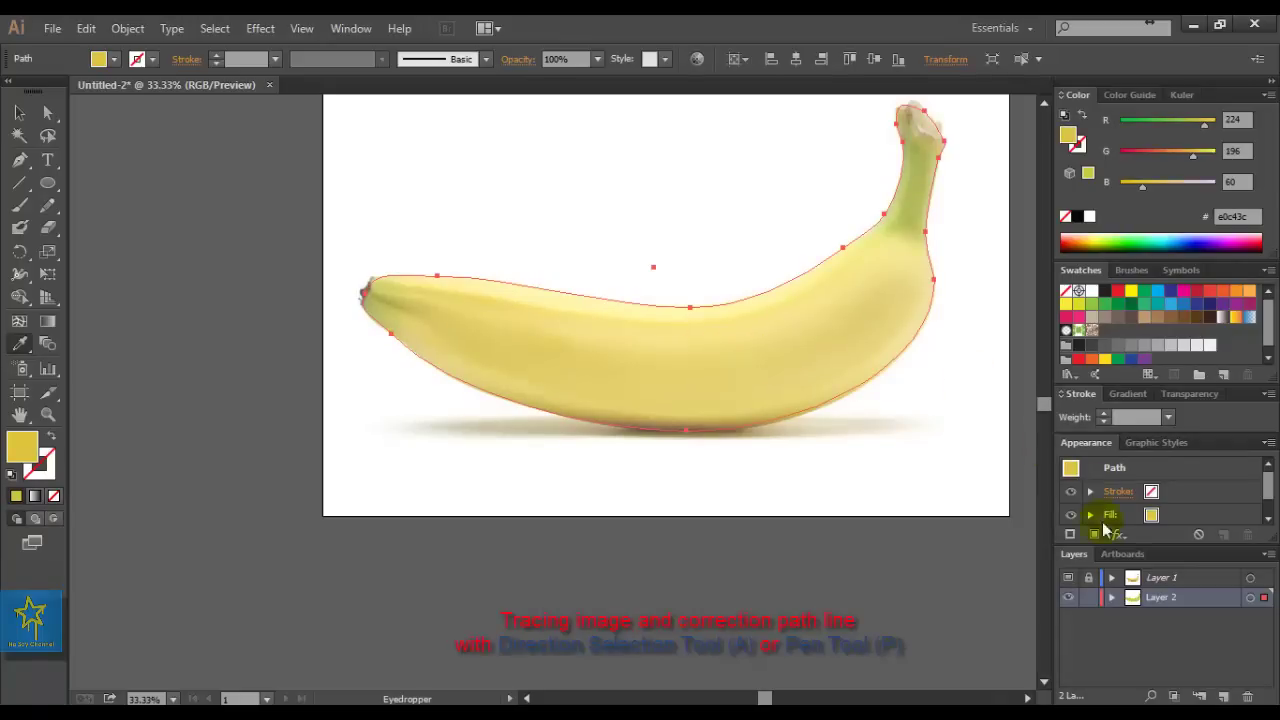
Check the fill by toggling the banana photo off and on, leaving it visible
click(1068, 579)
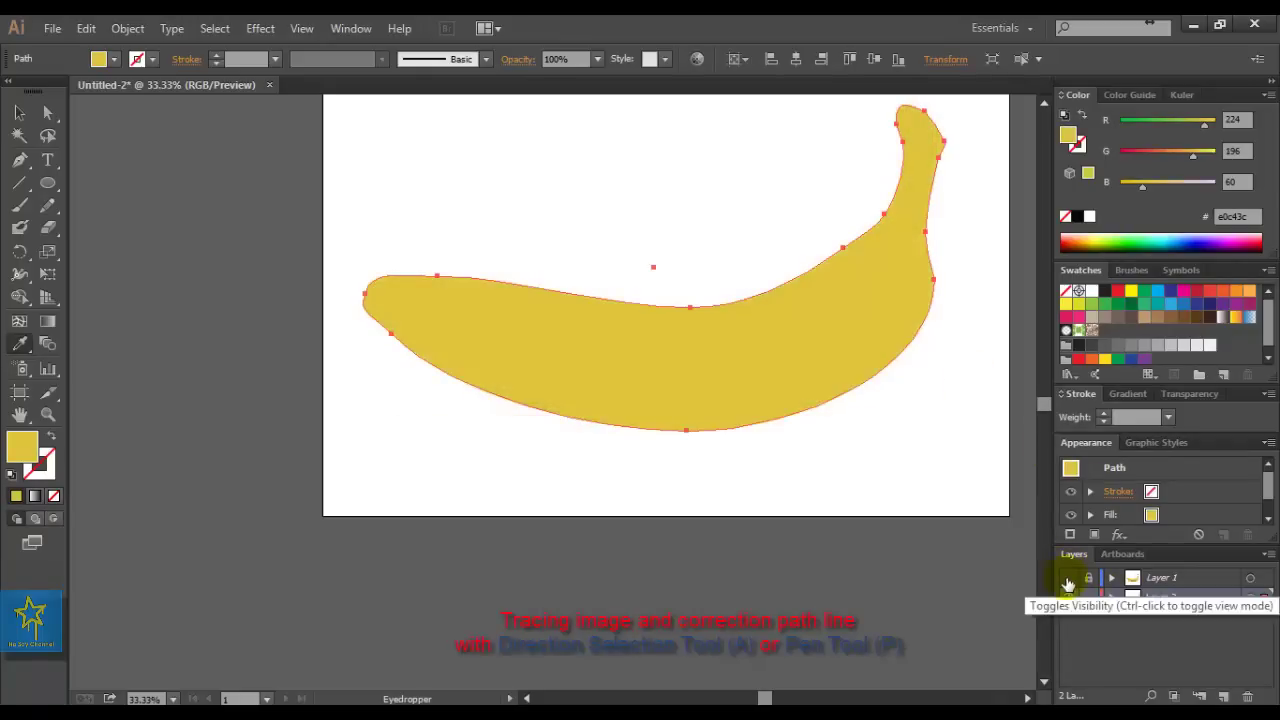
click(1068, 579)
click(1068, 579)
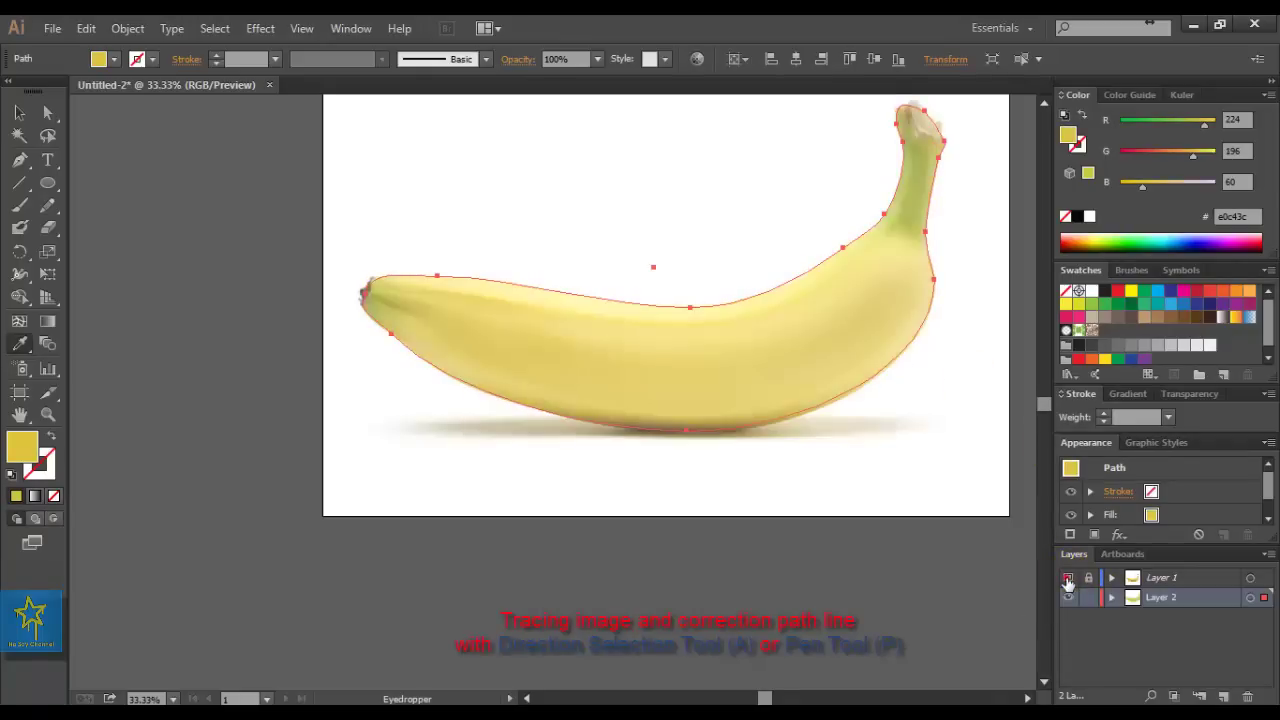
click(1068, 579)
click(1068, 579)
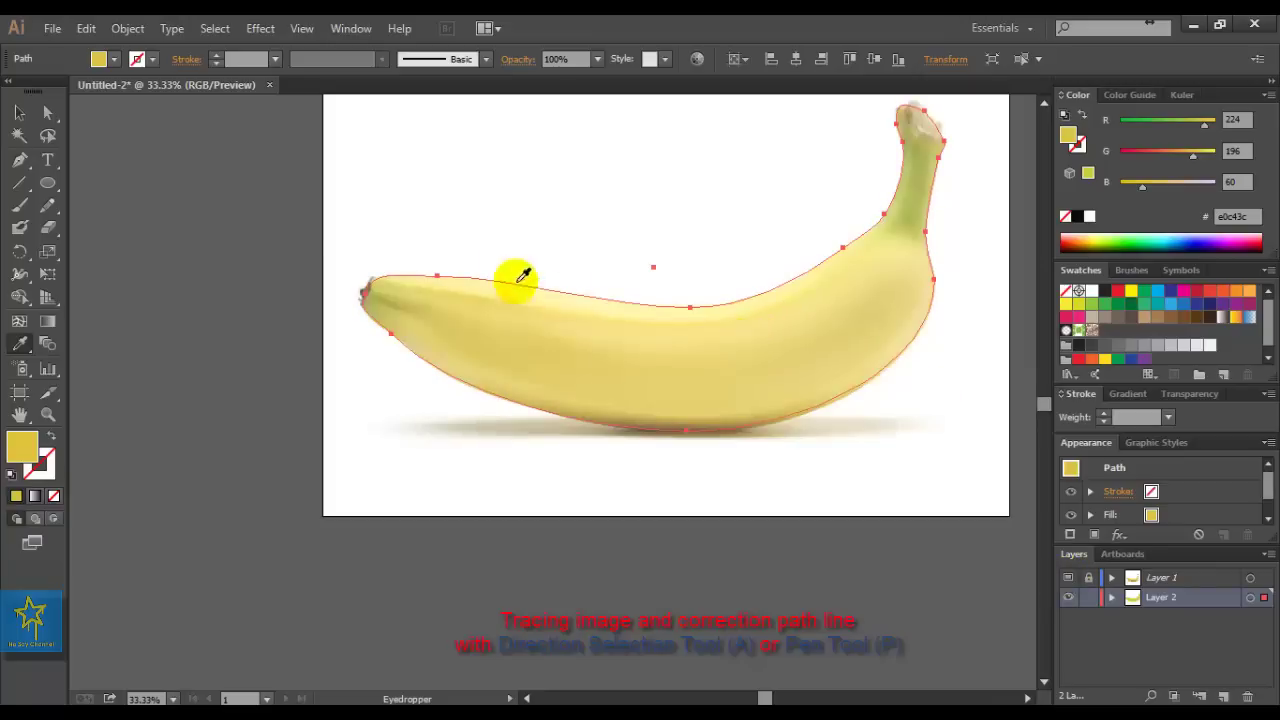
click(19, 321)
click(711, 373)
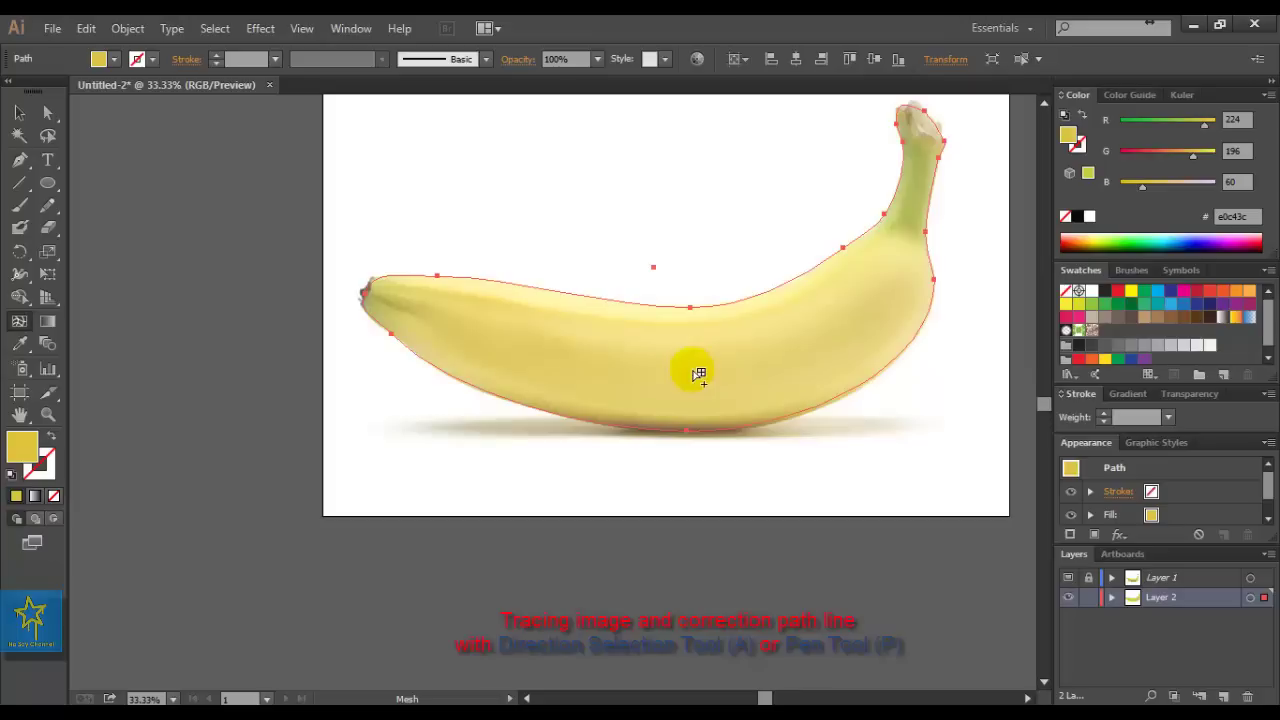
Add a mesh point in the banana's middle and zoom in to frame the banana
click(694, 376)
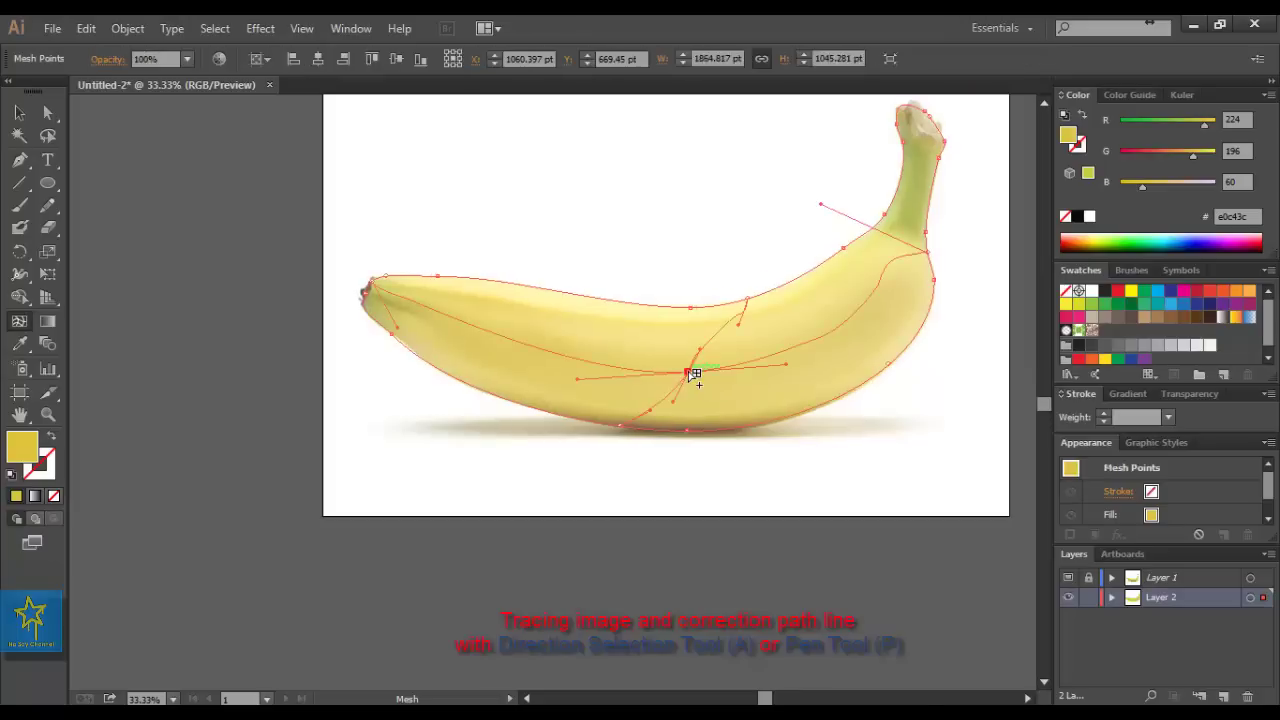
click(929, 251)
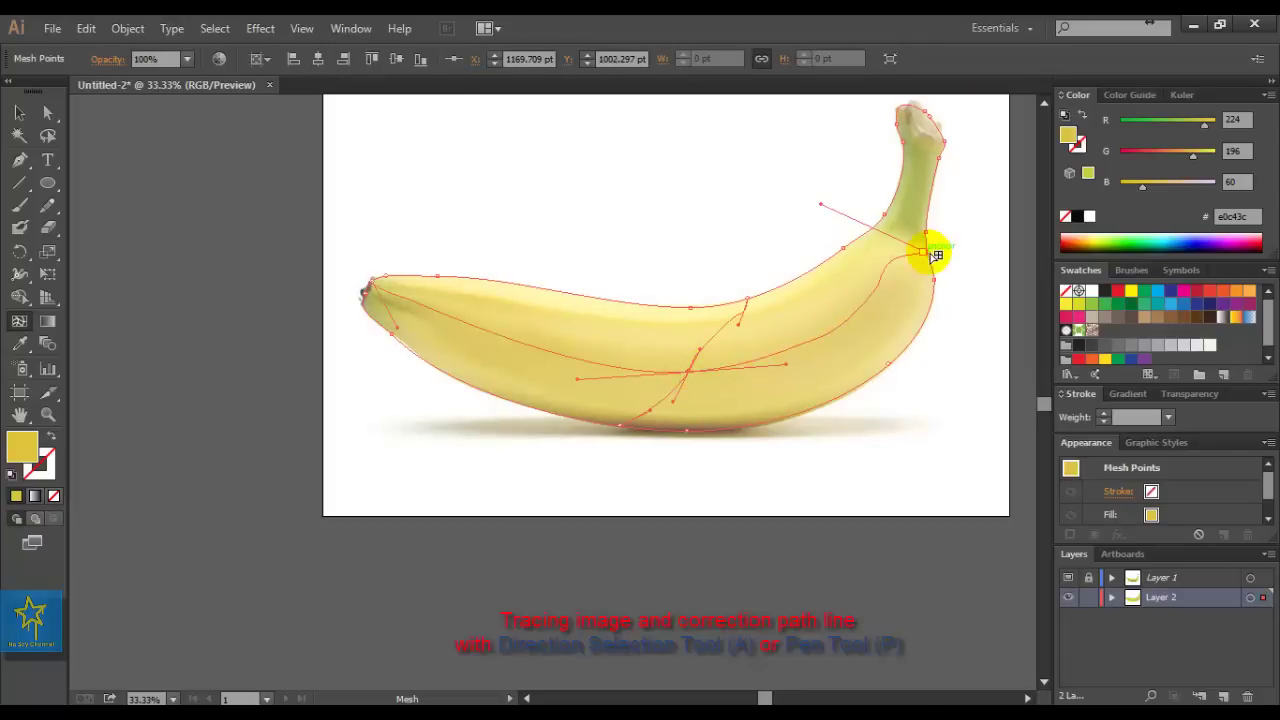
key(ctrl+plus)
drag(751, 332, 811, 300)
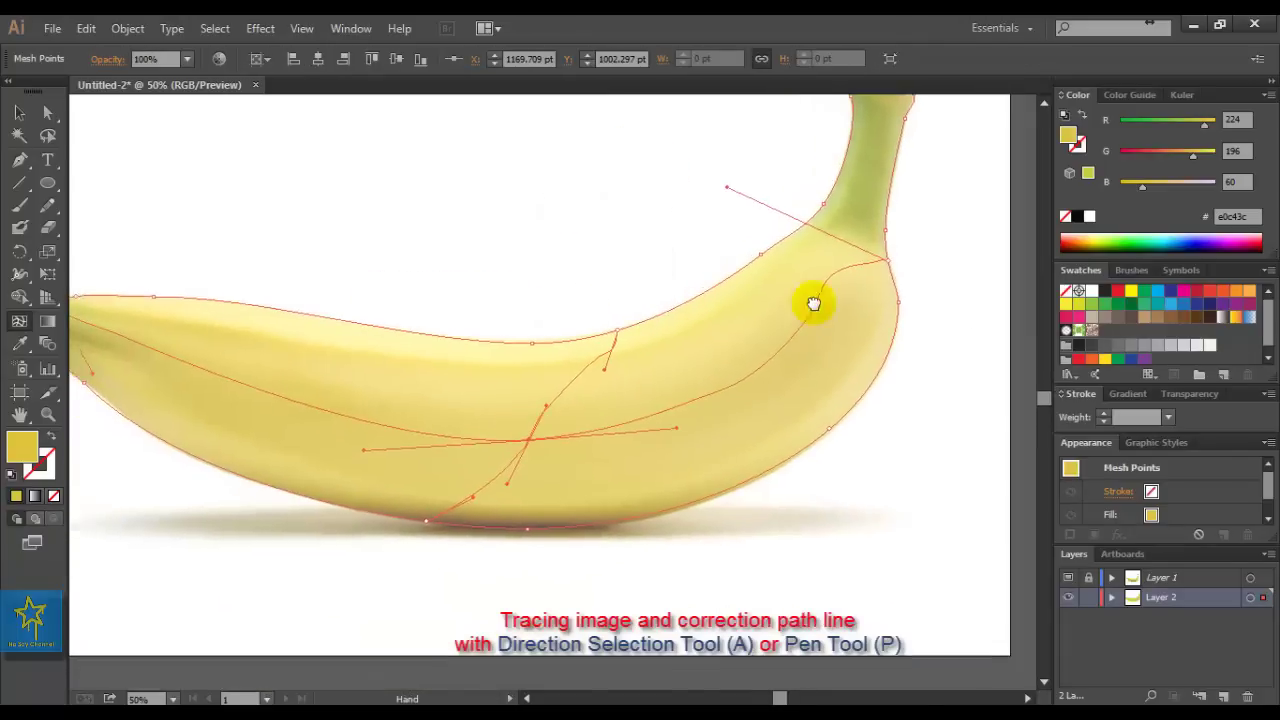
drag(746, 346, 774, 348)
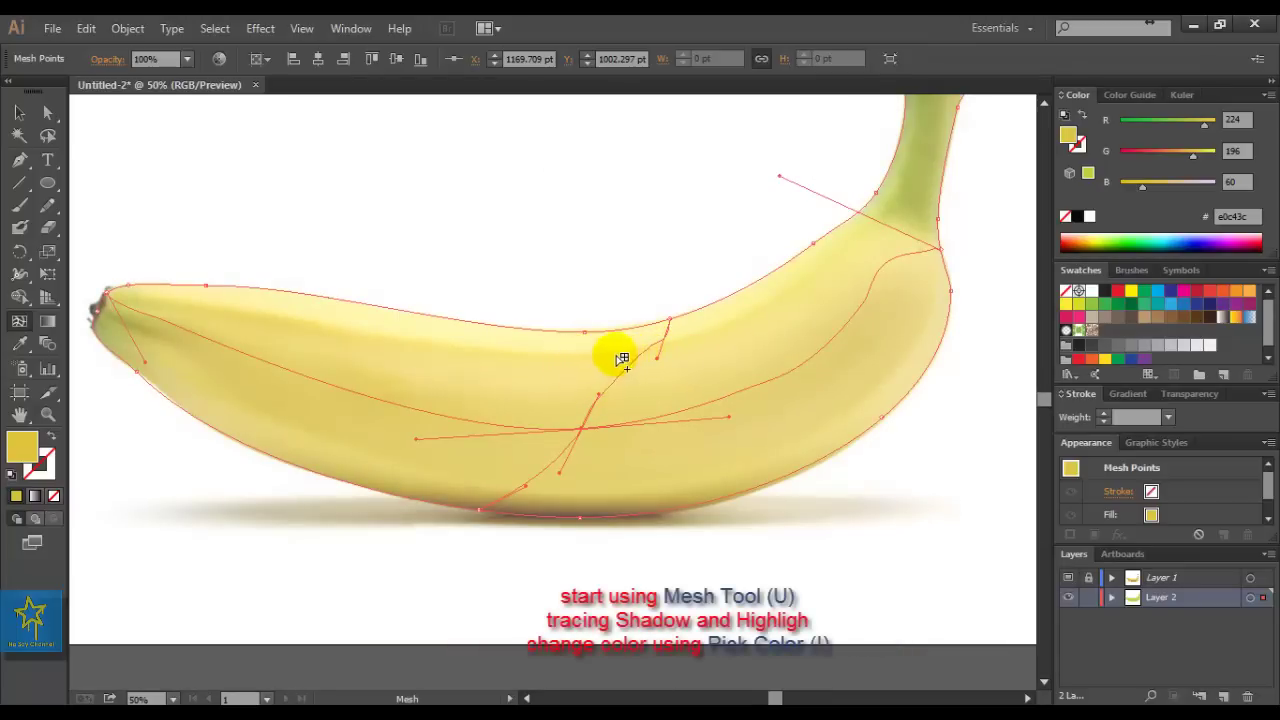
Add mesh points and lines near the top edge, along the length and across the lower right
click(607, 356)
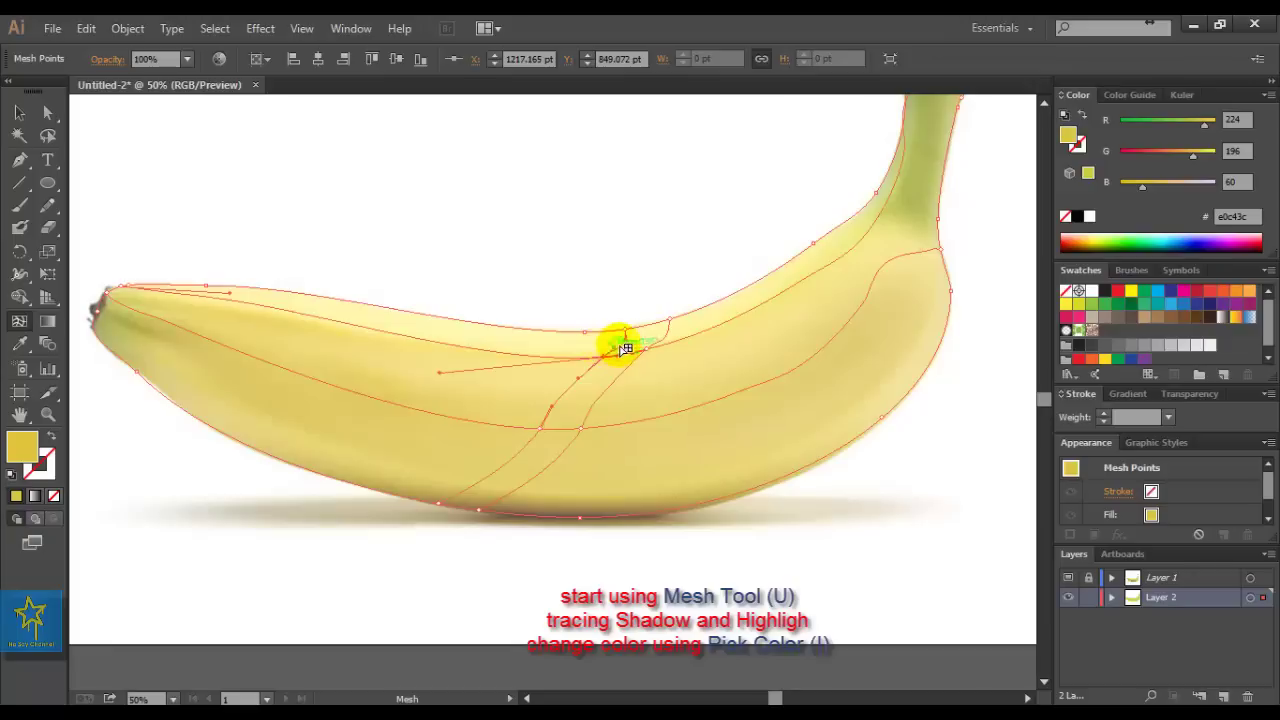
click(625, 343)
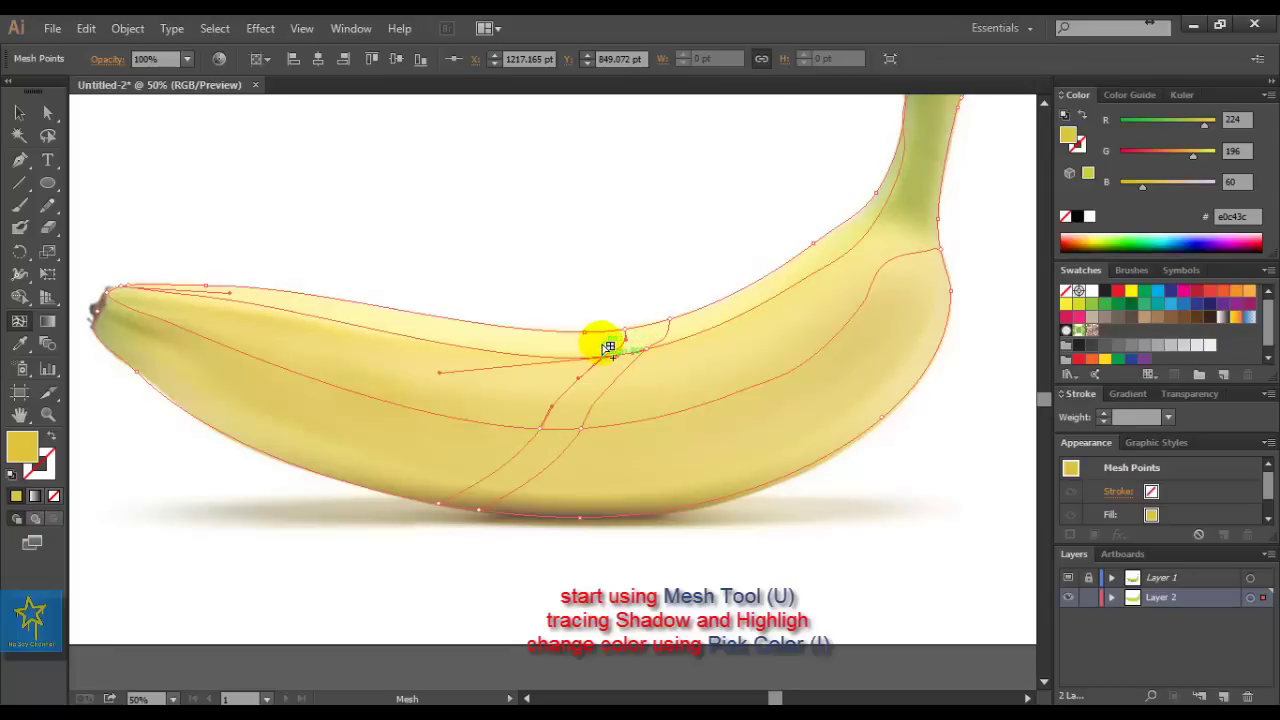
click(607, 347)
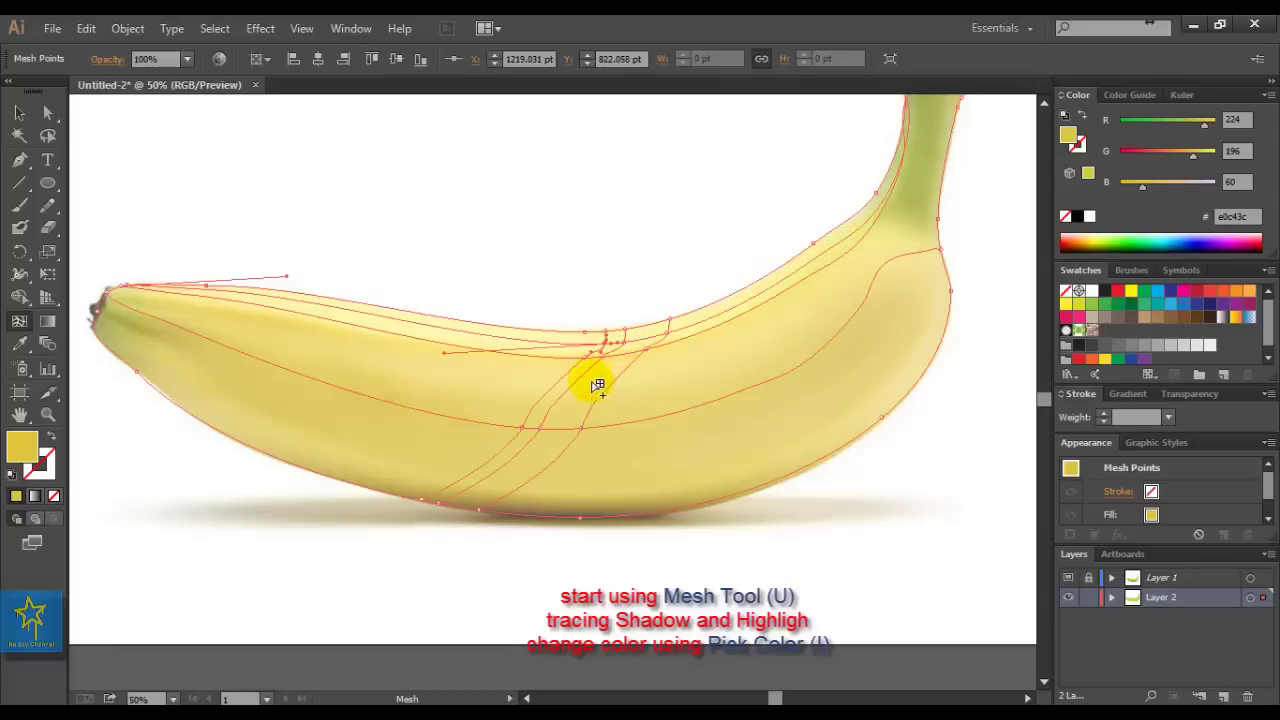
drag(597, 386, 572, 381)
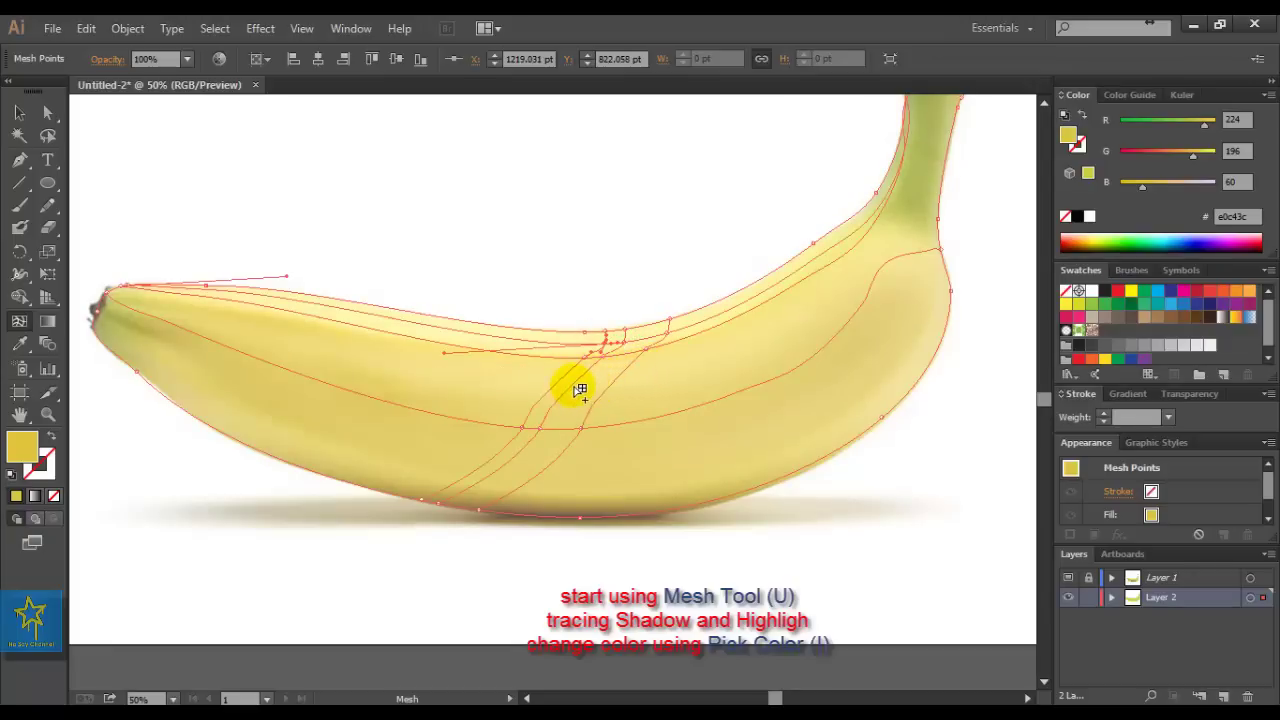
click(527, 492)
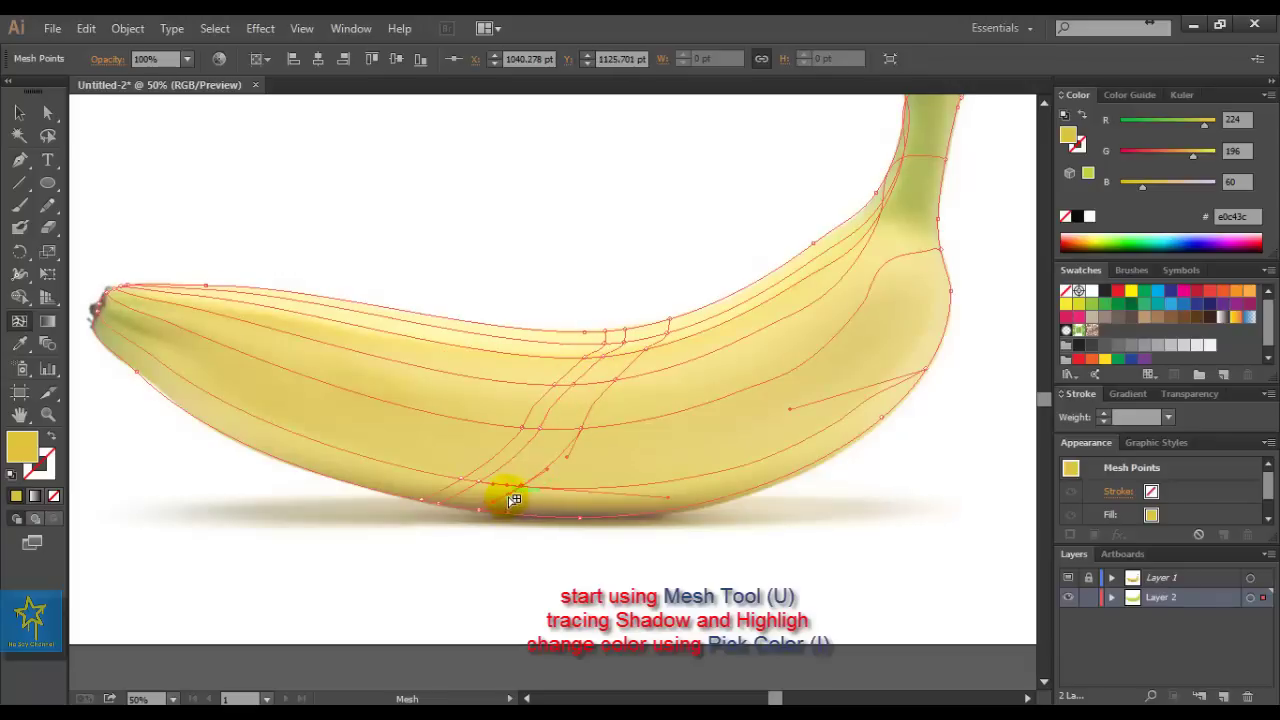
click(660, 485)
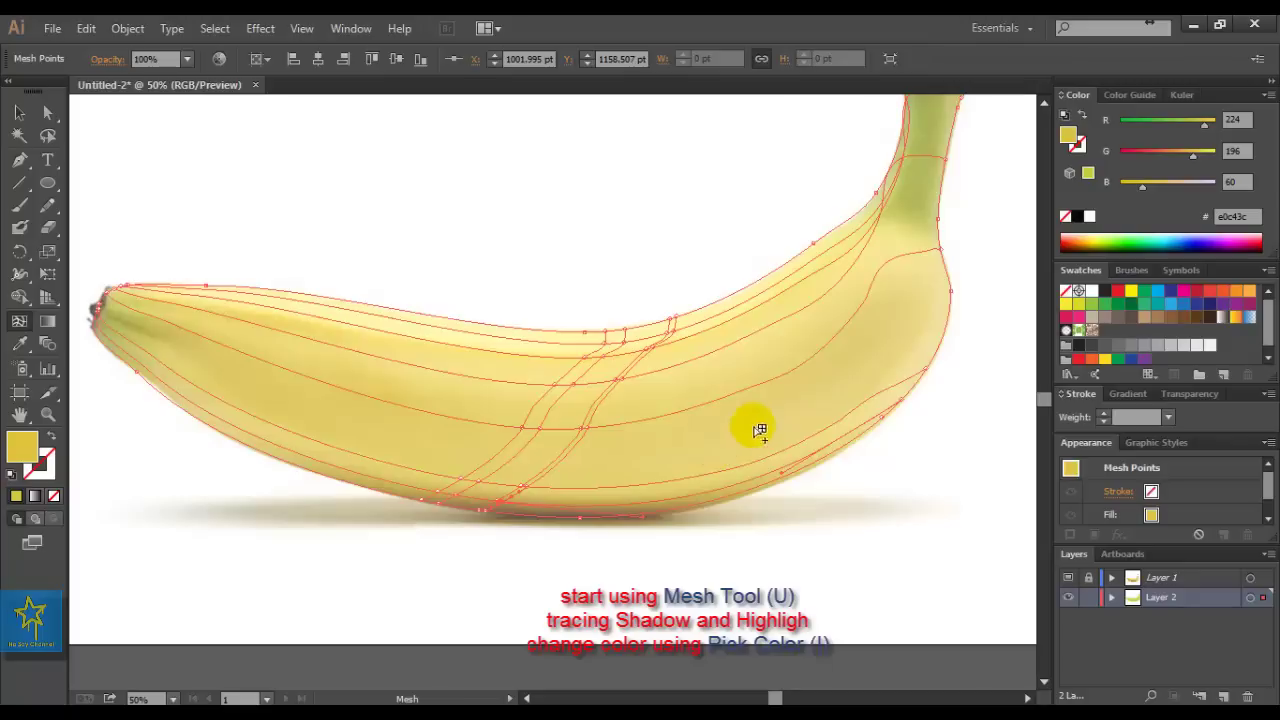
drag(893, 292, 906, 227)
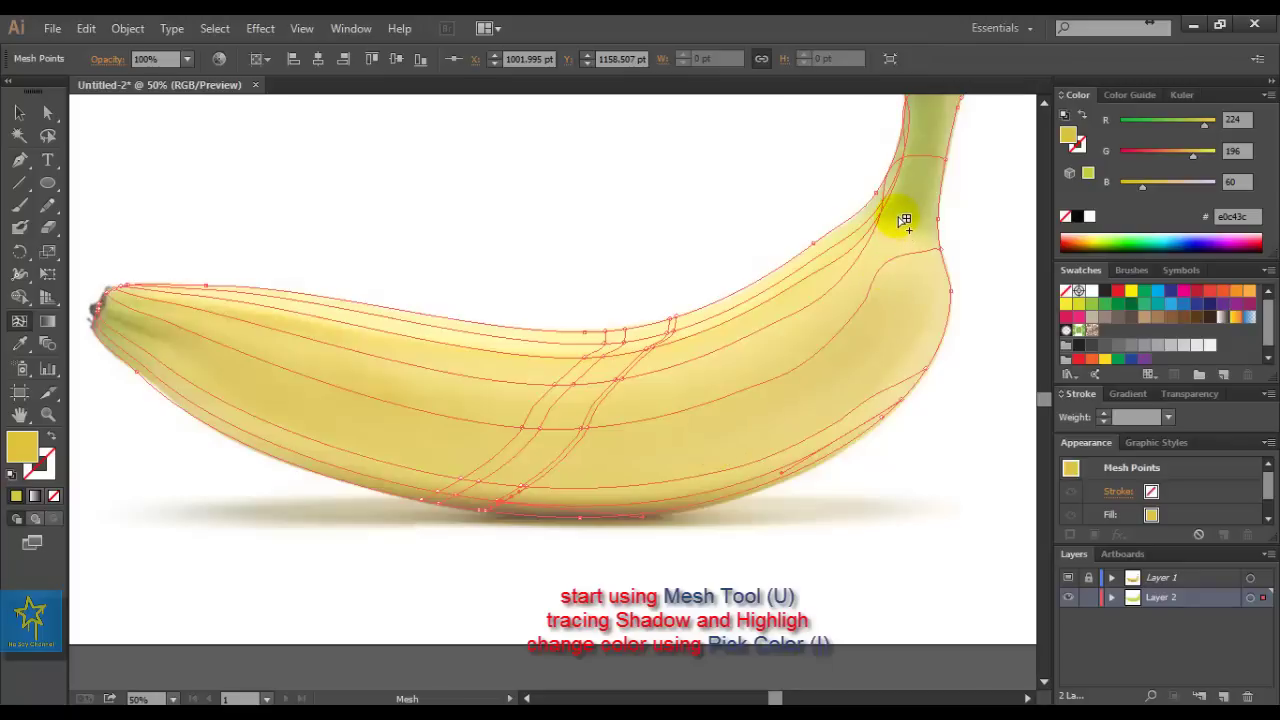
Add mesh points at the stem and nudge them to fit its shape
click(902, 218)
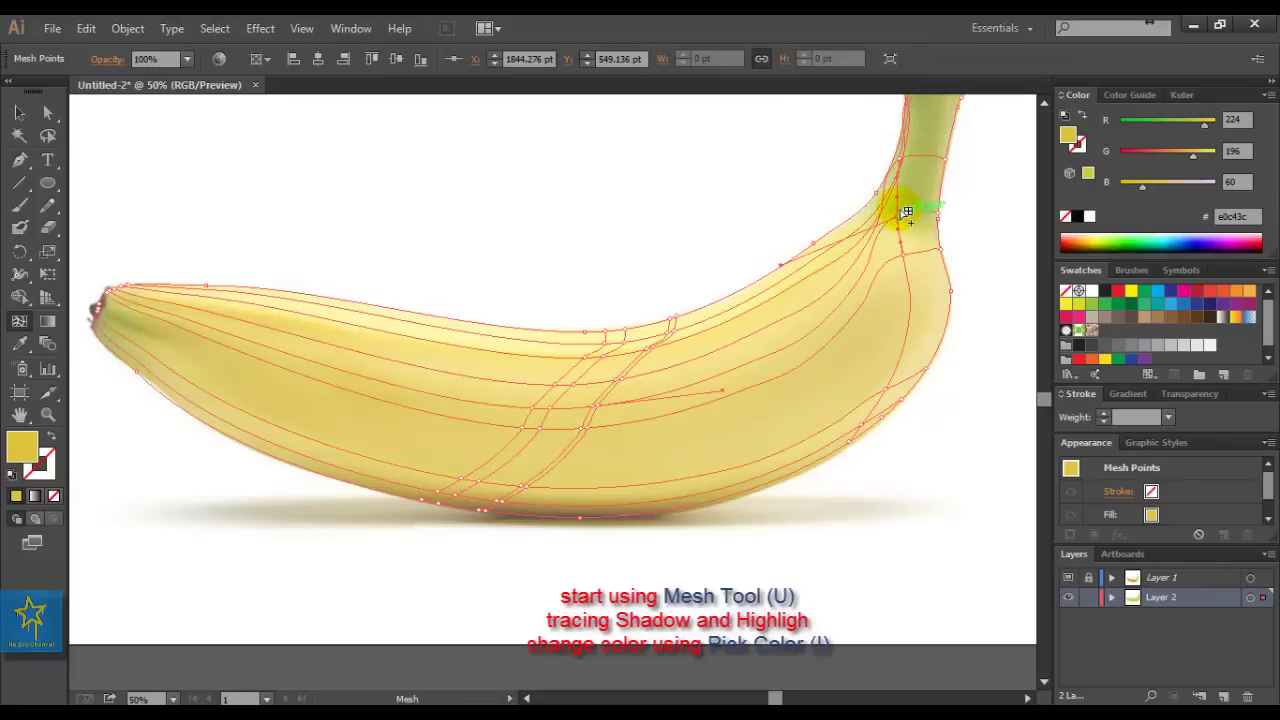
click(897, 196)
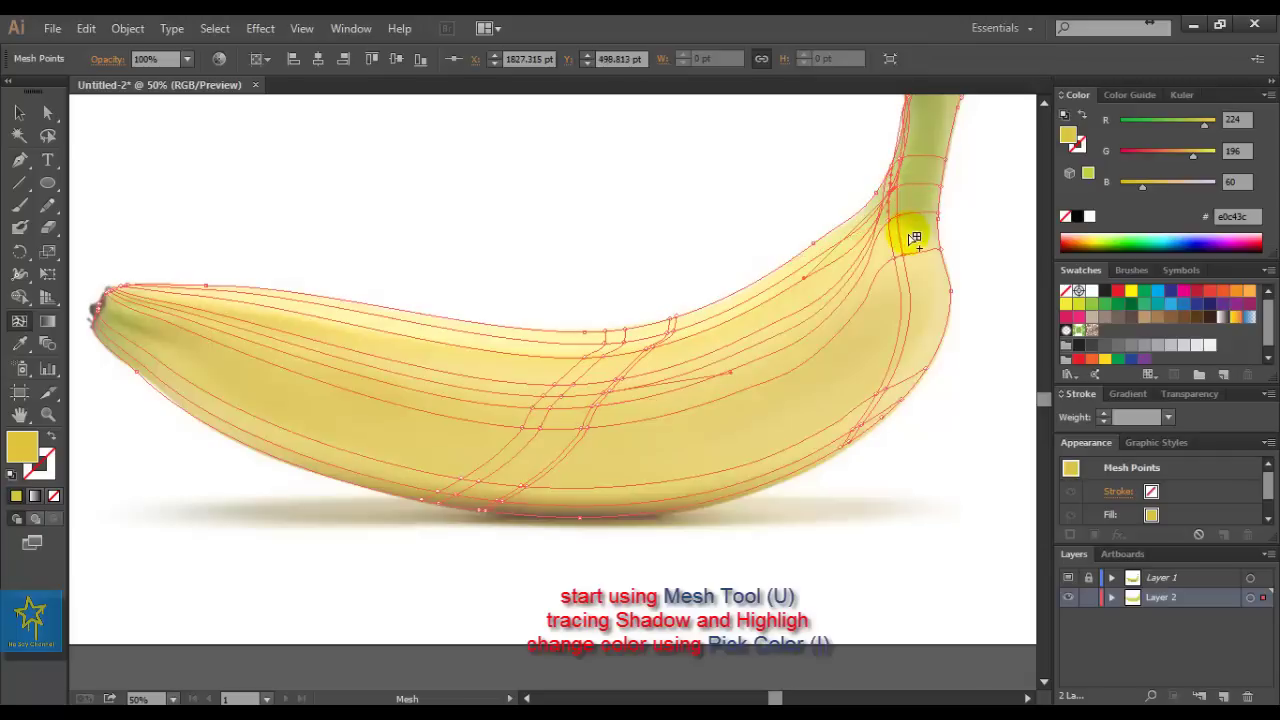
drag(888, 212, 887, 194)
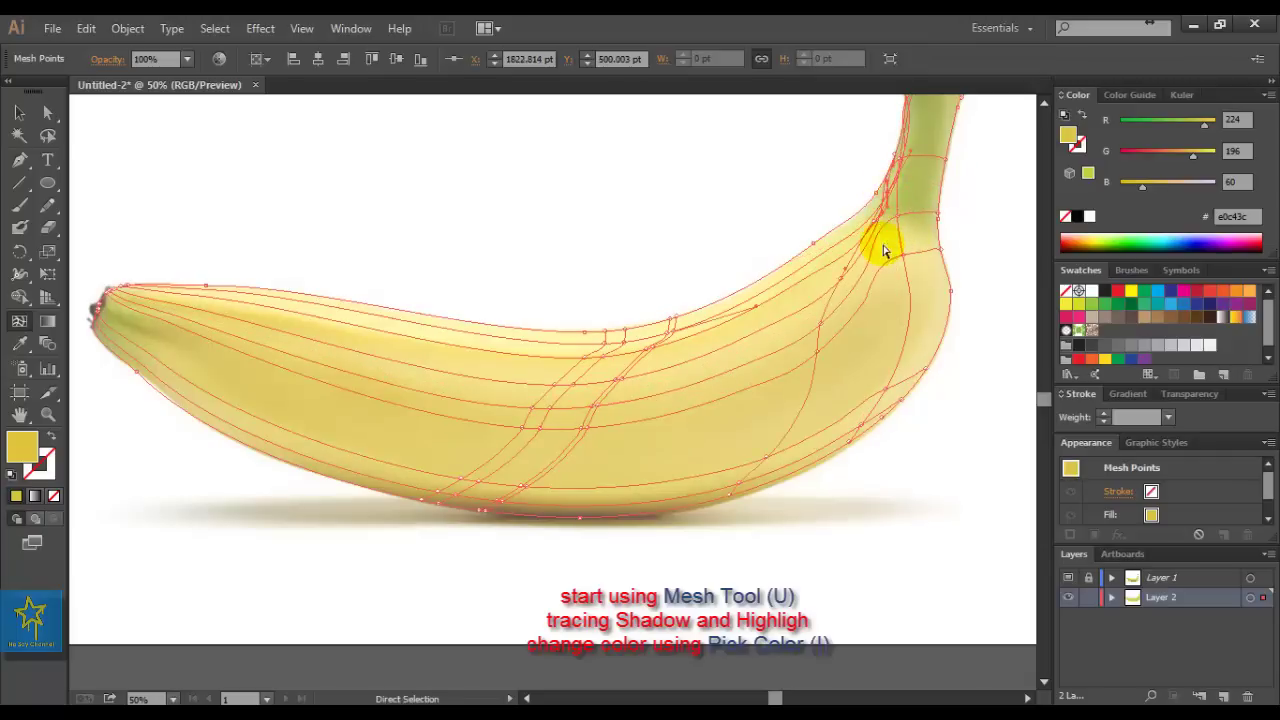
drag(893, 192, 899, 215)
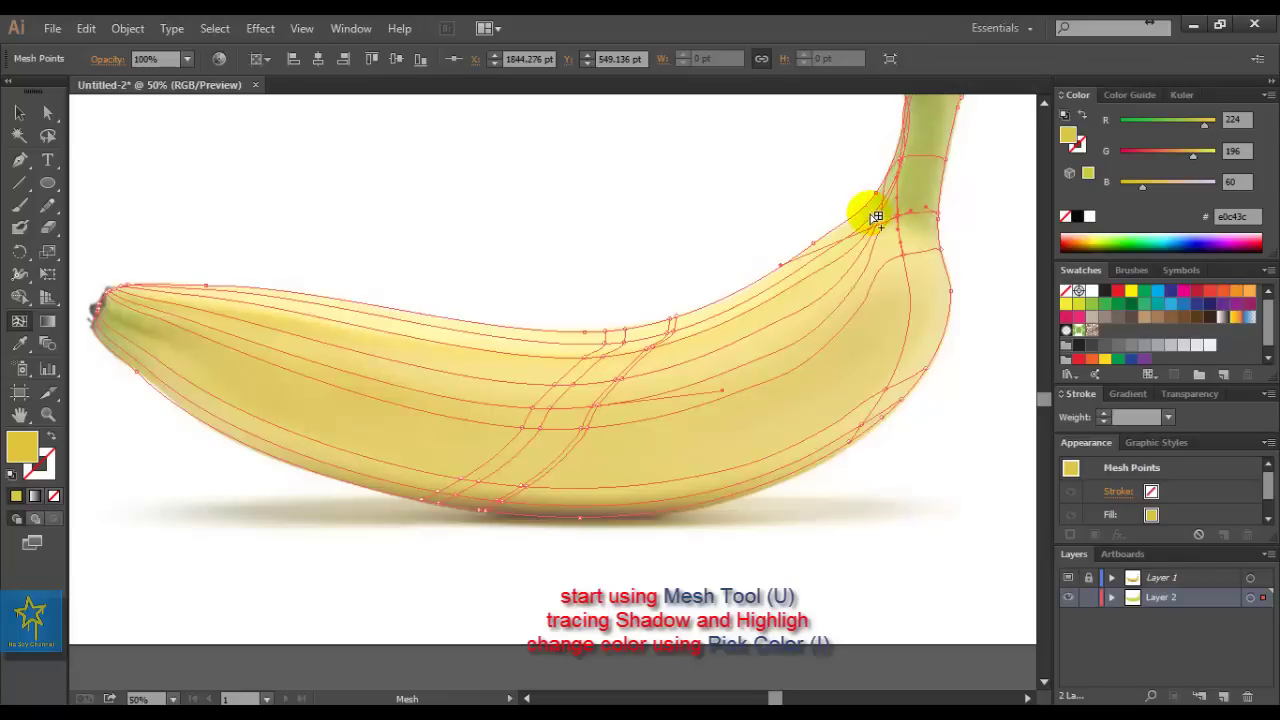
click(877, 217)
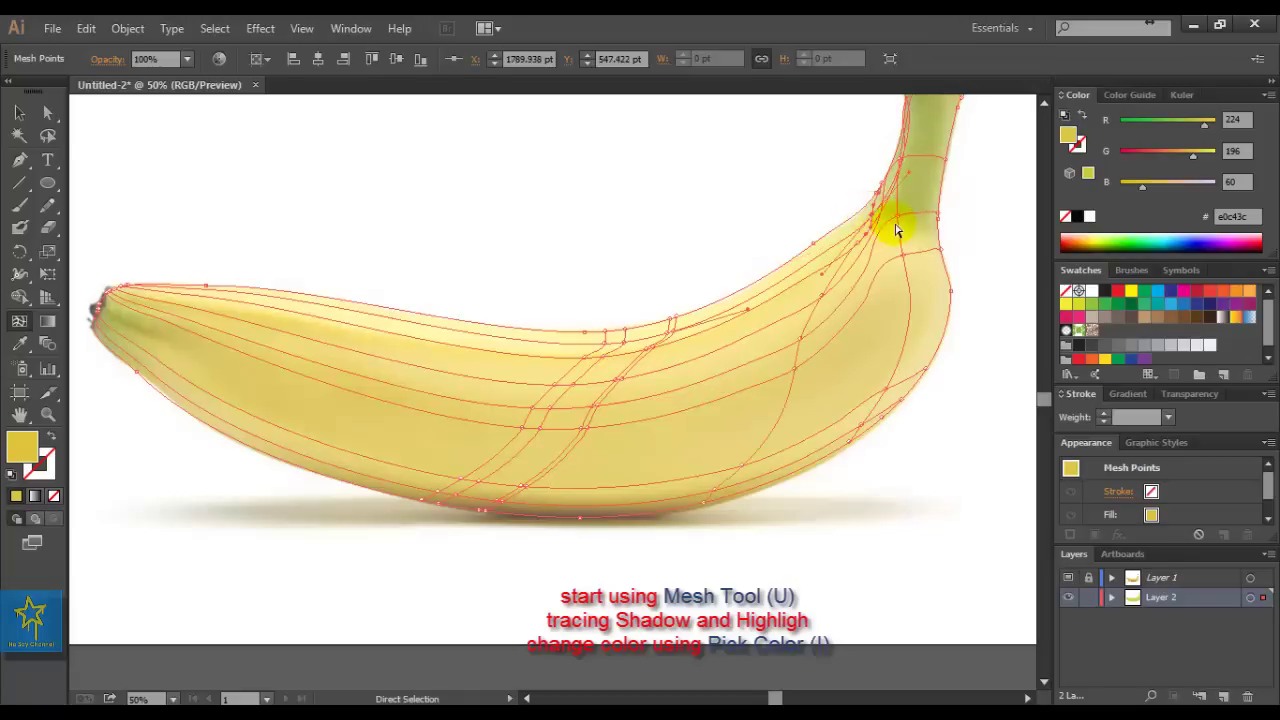
drag(897, 230, 903, 214)
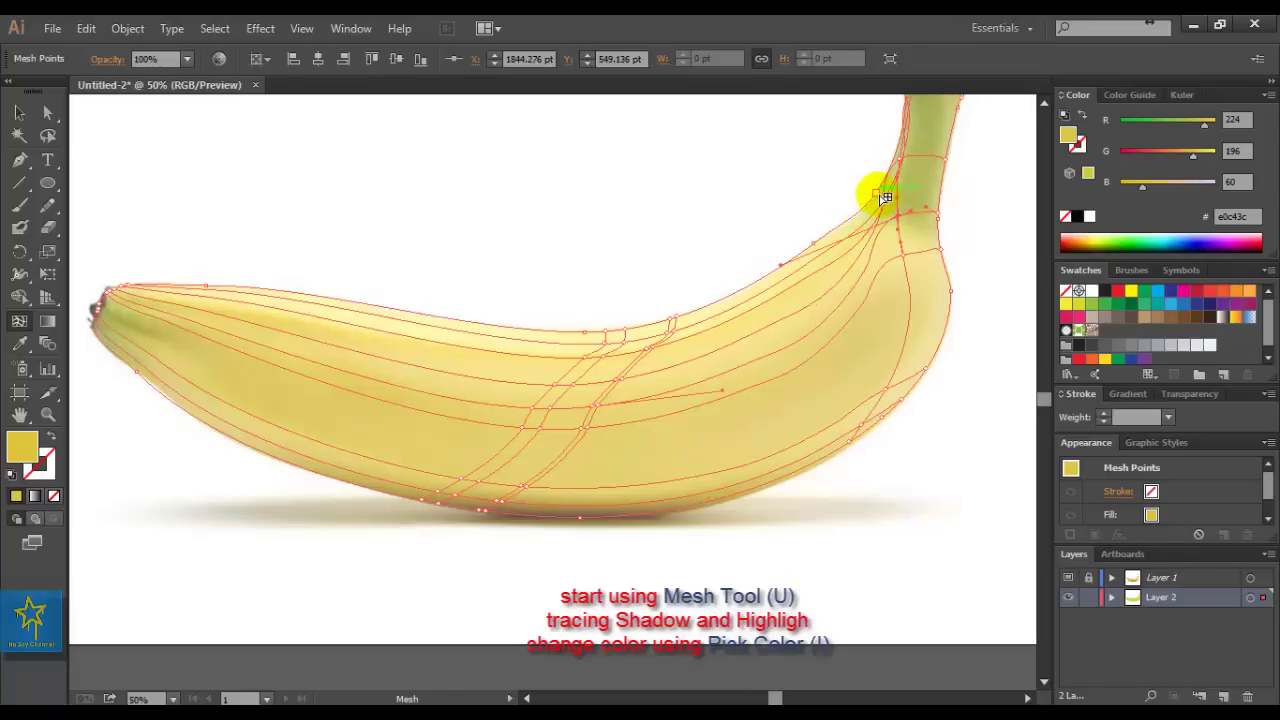
click(896, 194)
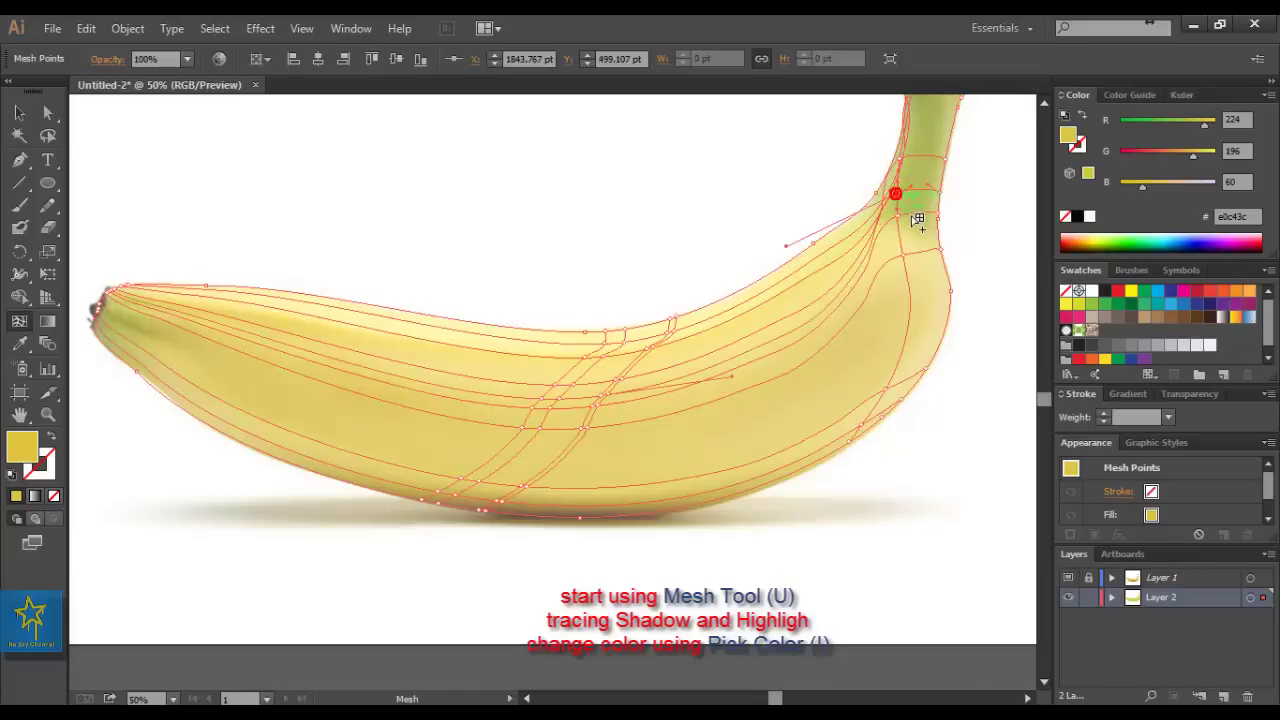
click(881, 232)
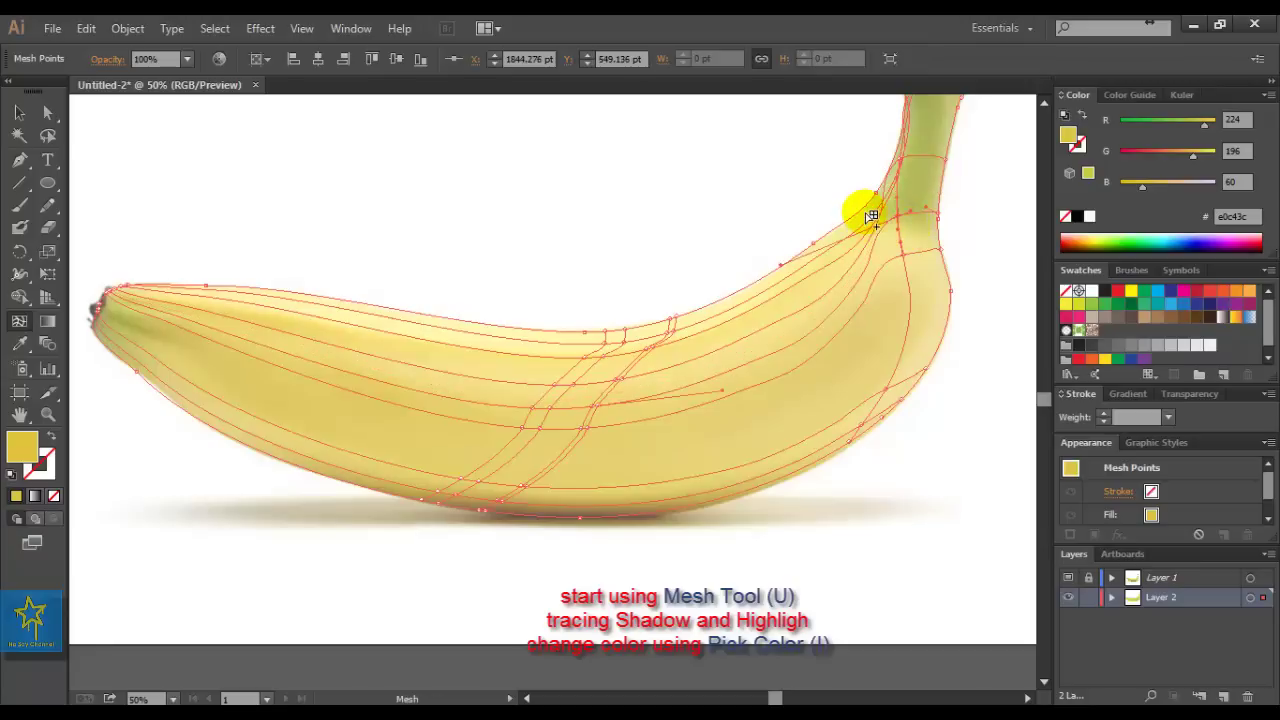
Add more mesh points near the stem, reshape its shading and add a point on the left part
click(873, 217)
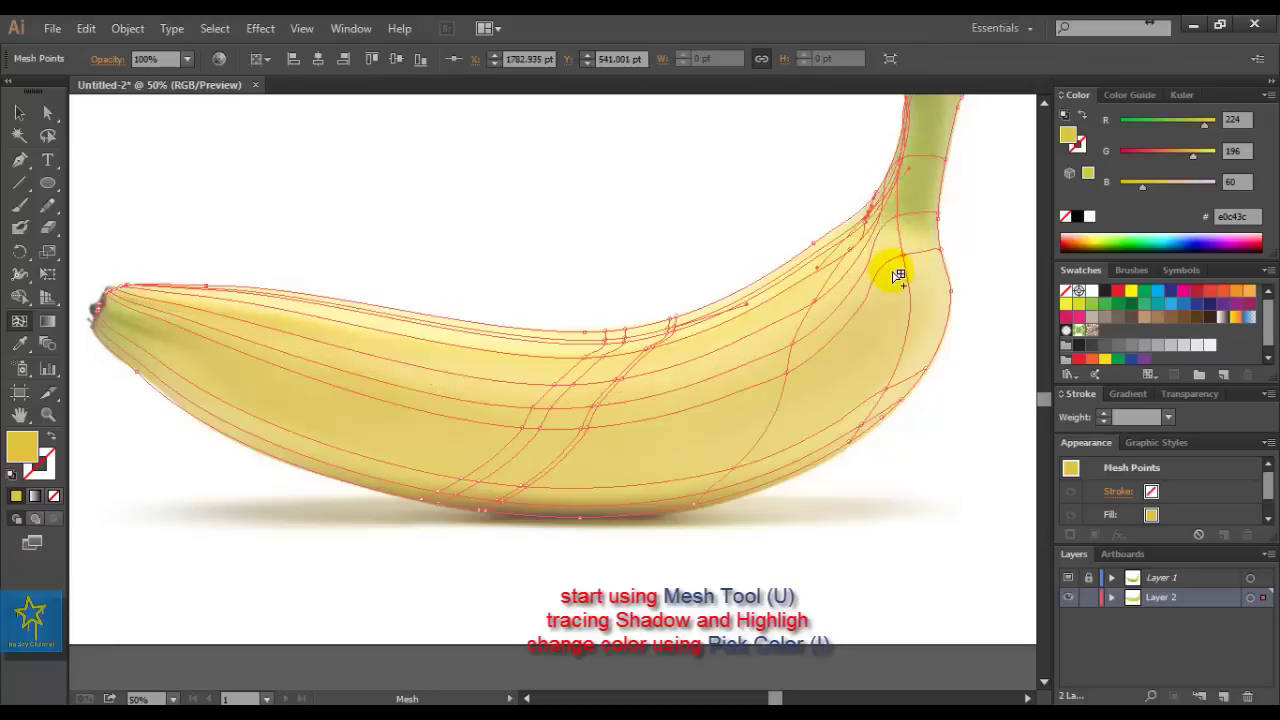
click(895, 221)
click(887, 218)
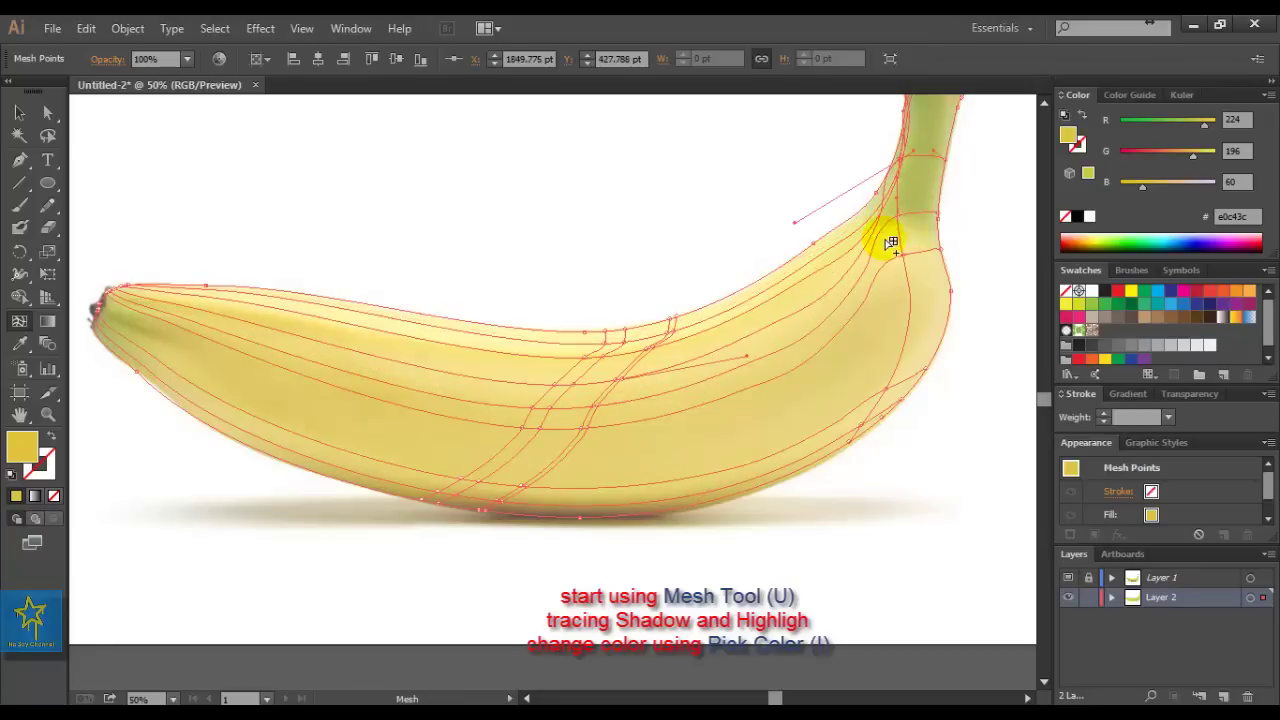
click(893, 212)
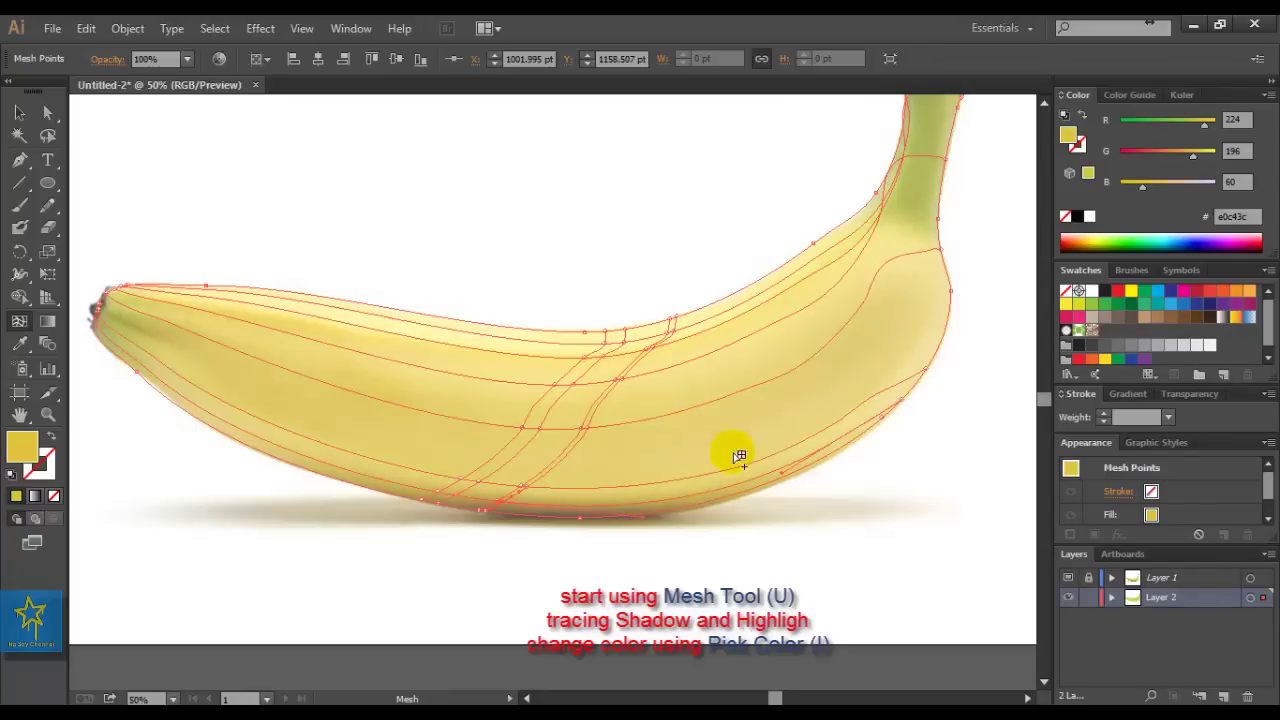
mouse_move(883, 272)
mouse_down()
mouse_move(901, 228)
mouse_move(820, 331)
mouse_up()
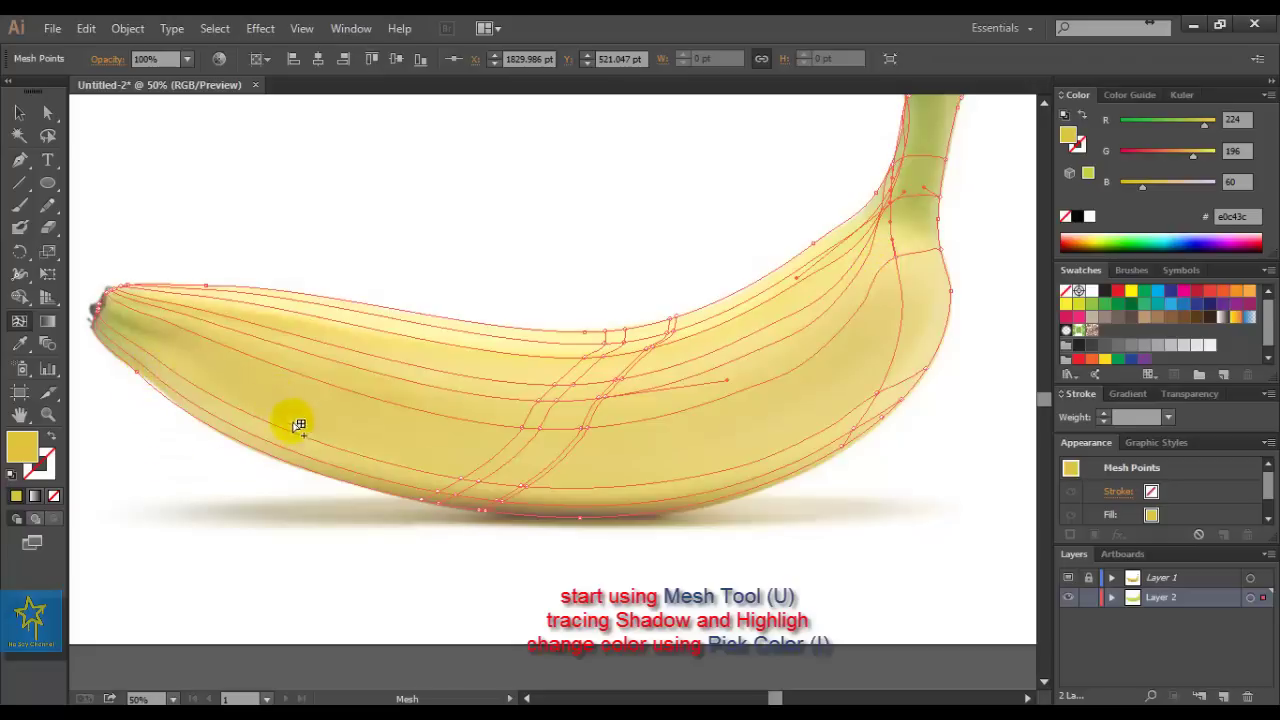
click(266, 393)
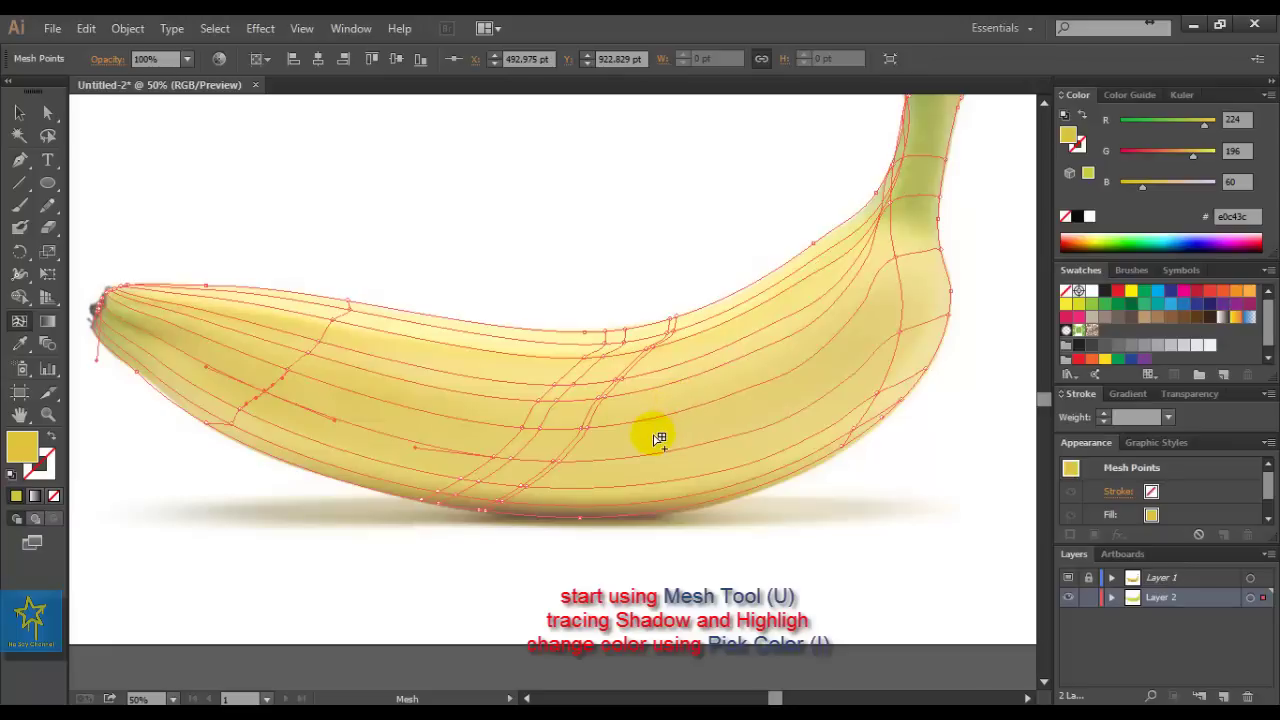
key(a)
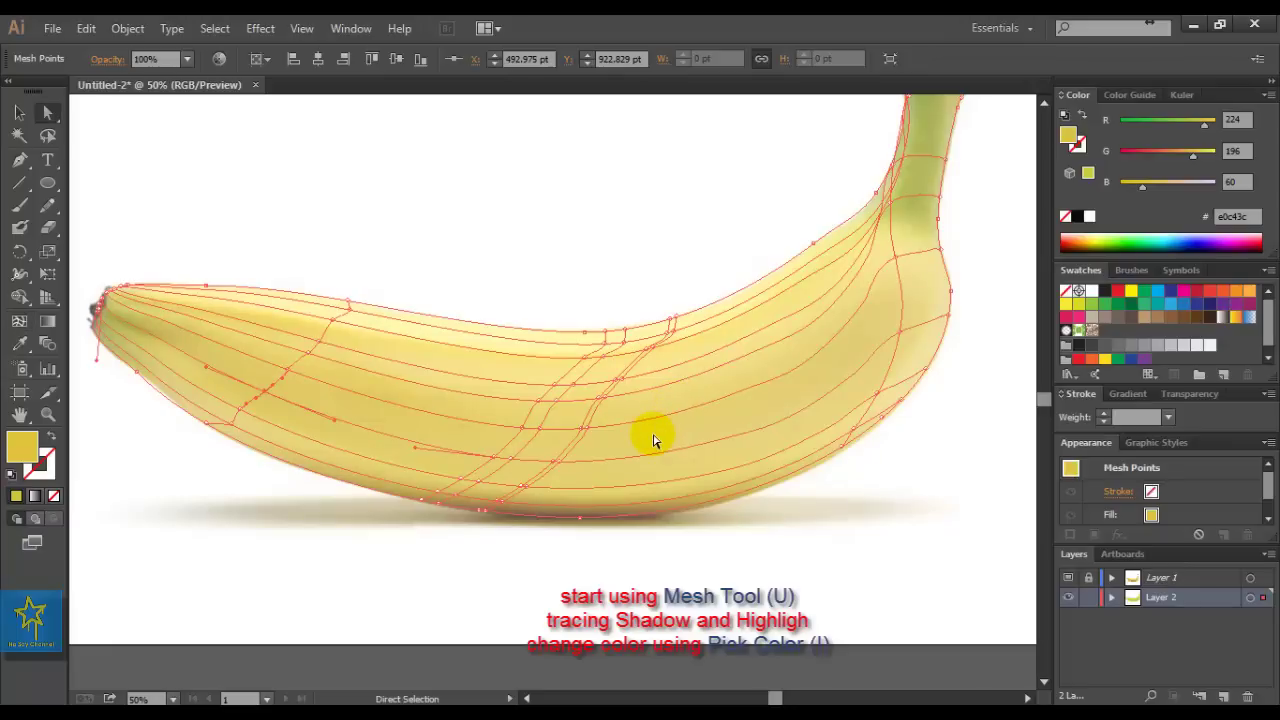
Give the mesh points near the top edge pale yellows sampled from the photo
click(19, 343)
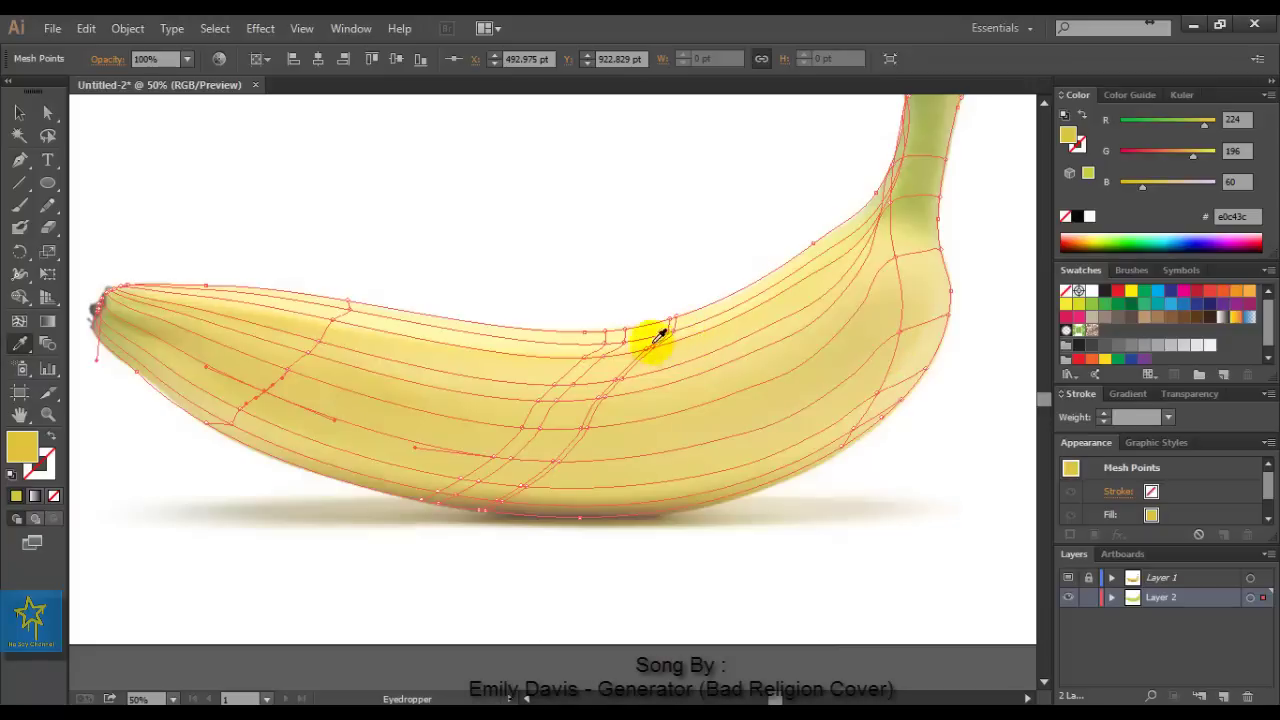
ctrl+click(586, 357)
key(ctrl)
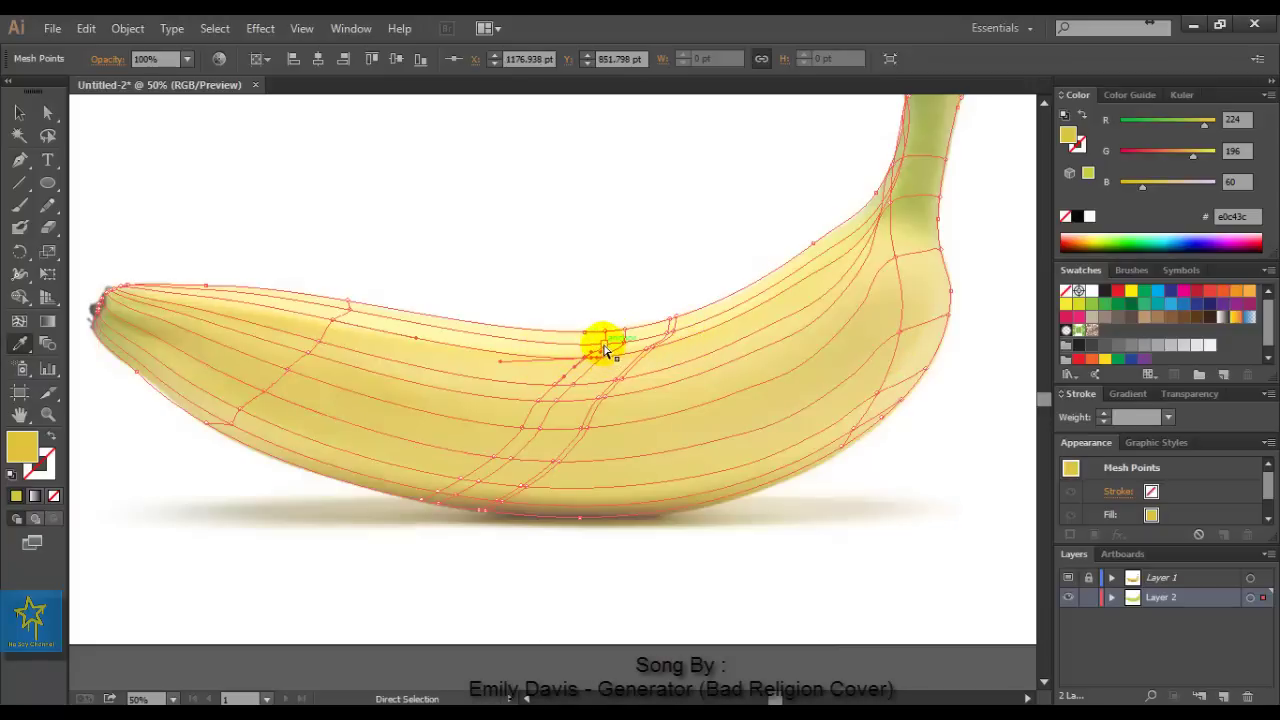
drag(531, 337, 514, 343)
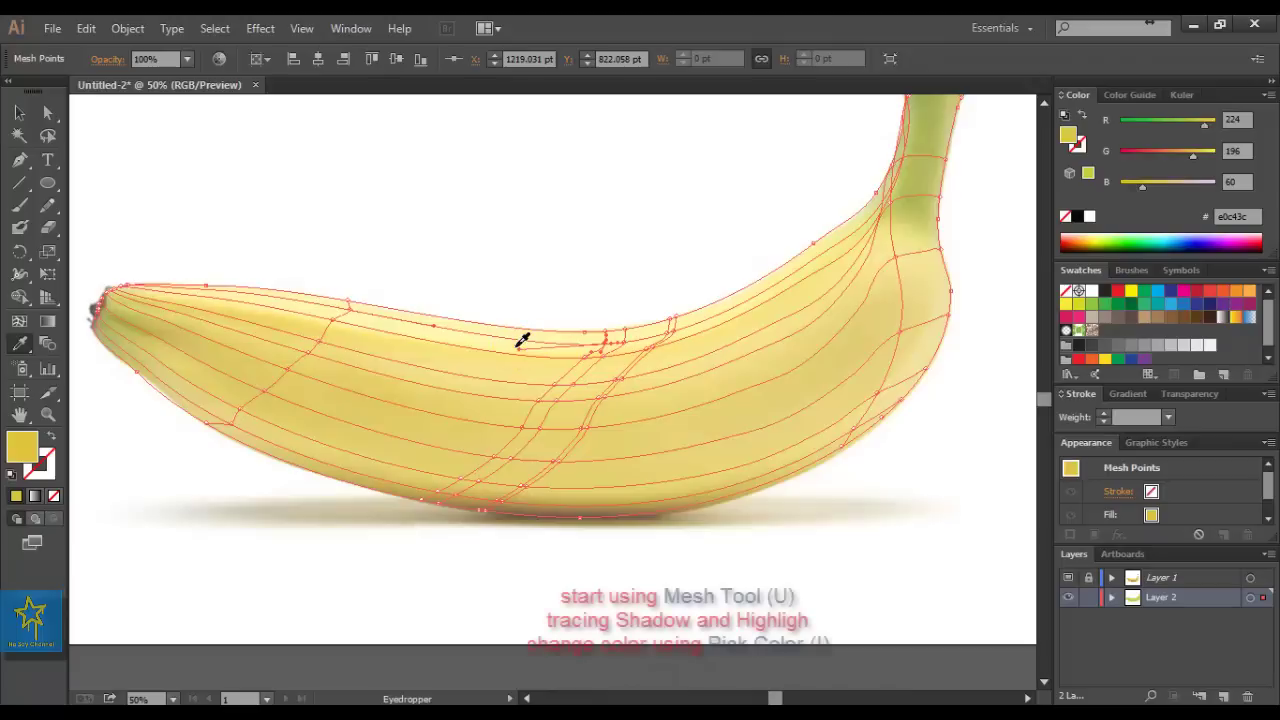
click(514, 346)
key(ctrl)
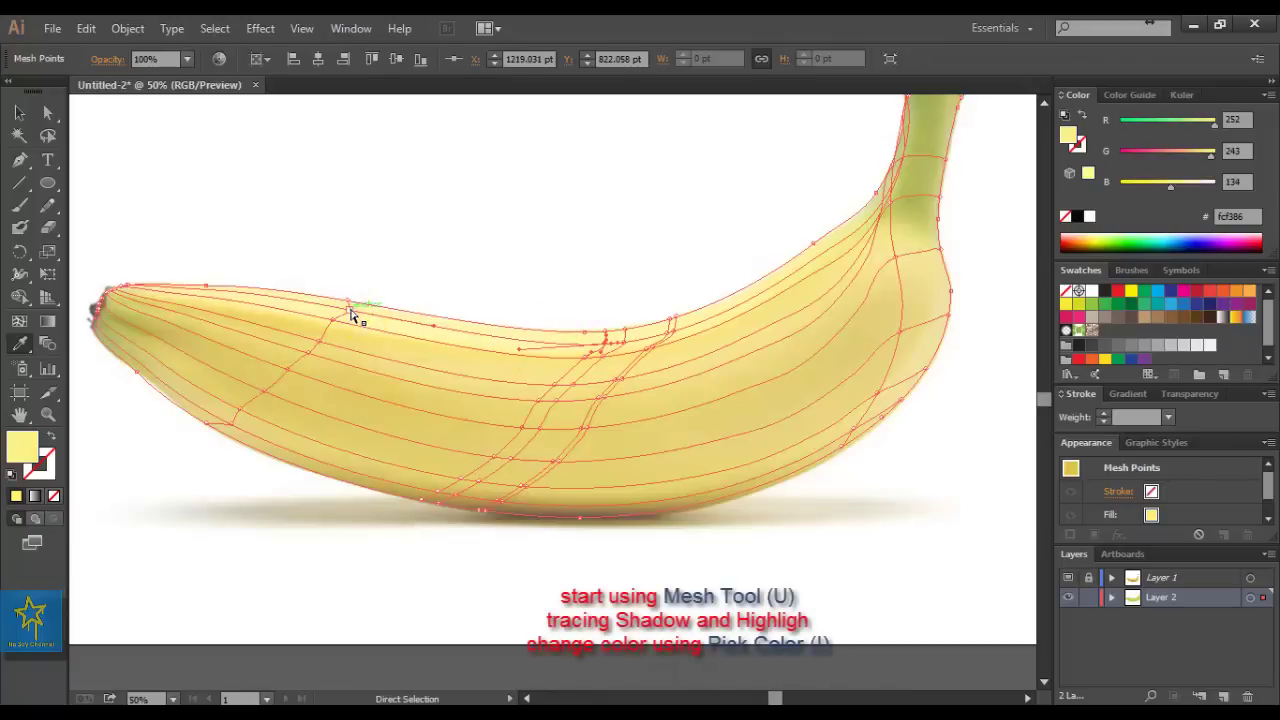
ctrl+click(348, 304)
click(445, 350)
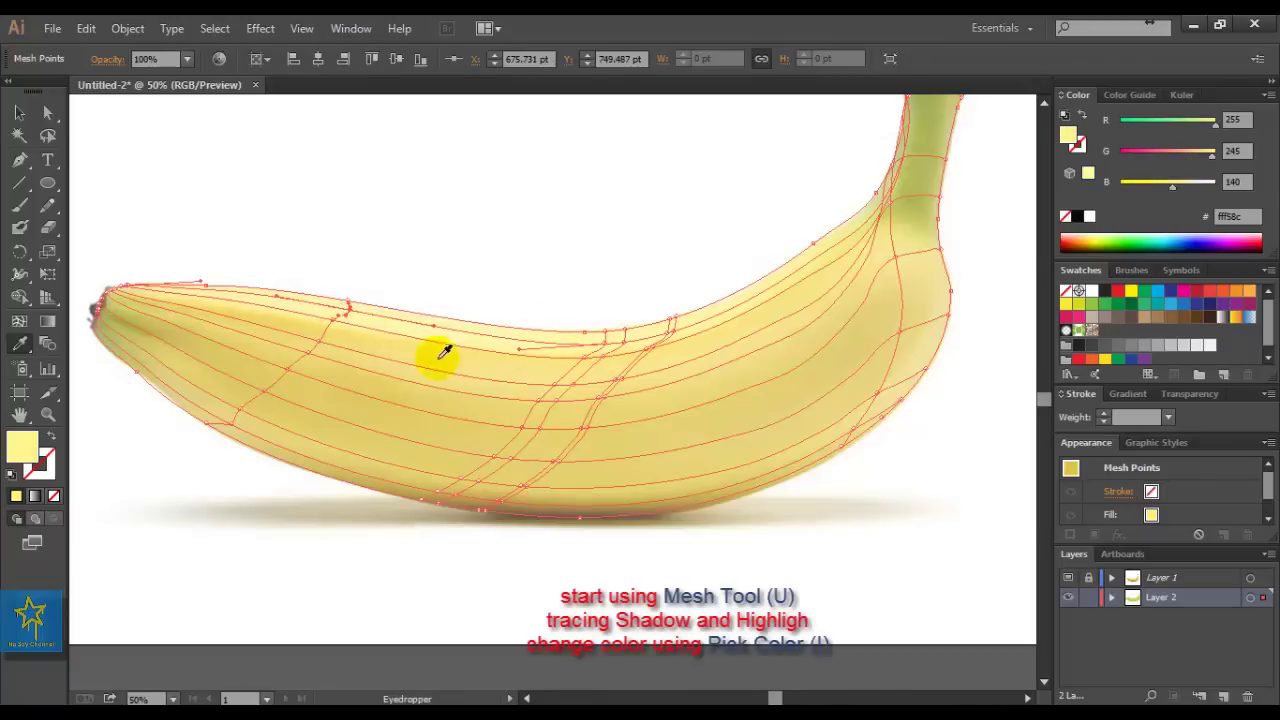
key(ctrl)
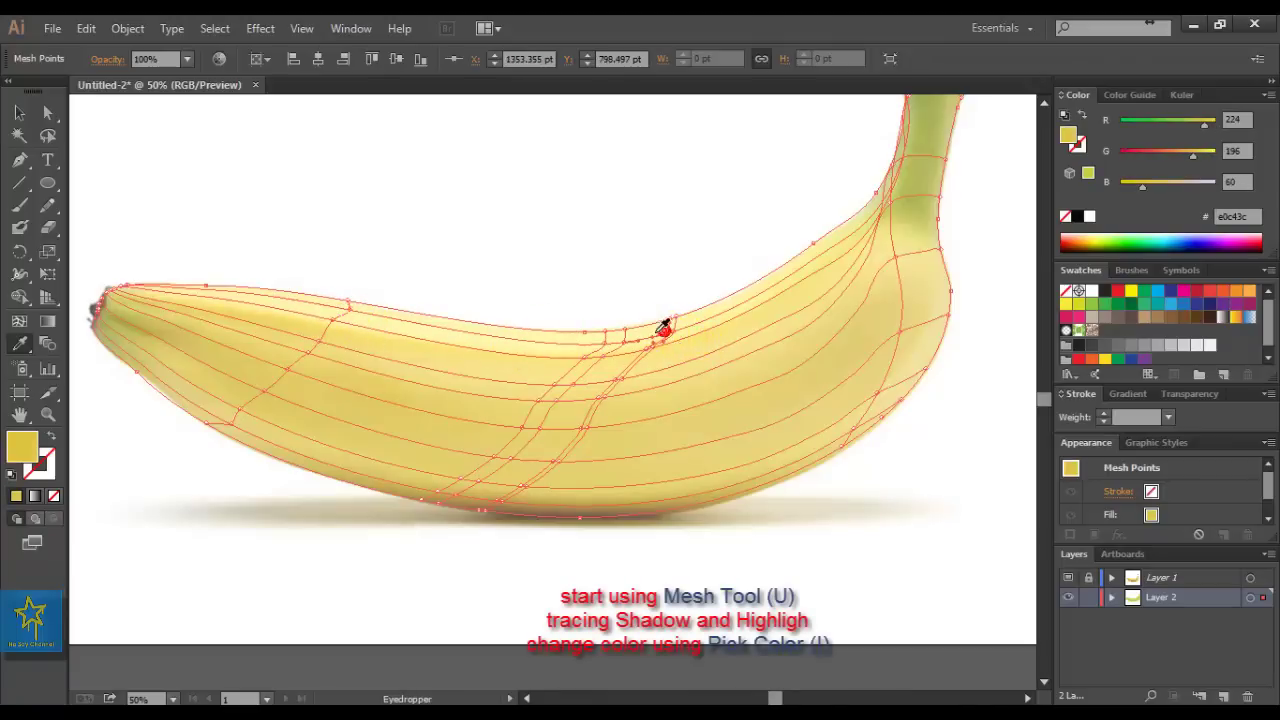
Recolour further upper-edge mesh points with lighter yellow and highlight tones from the photo
ctrl+click(622, 342)
drag(634, 330, 591, 342)
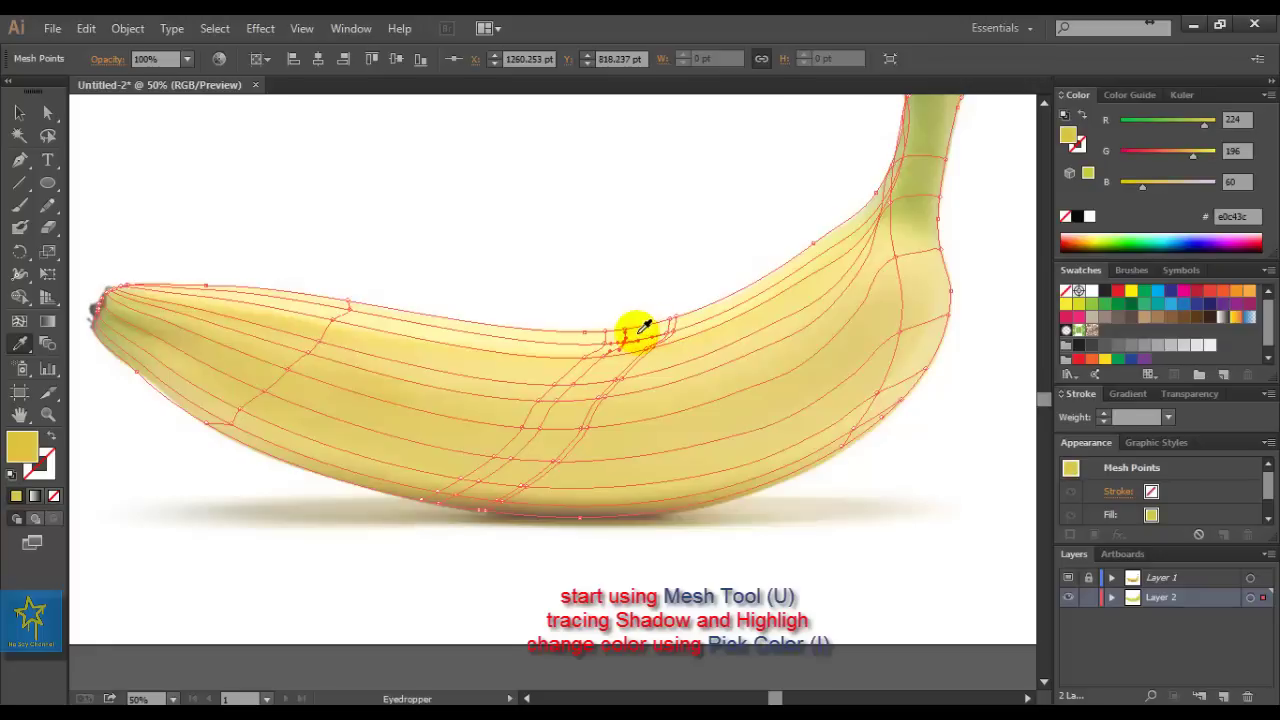
ctrl+click(668, 326)
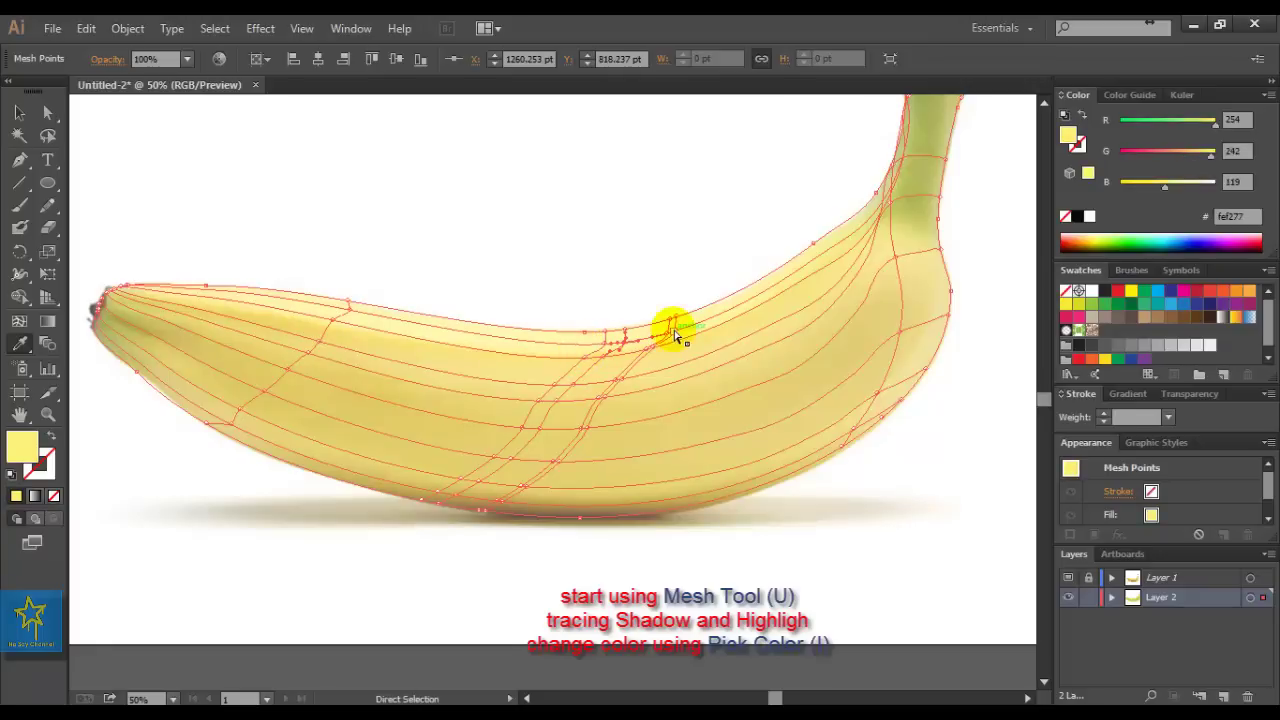
click(823, 240)
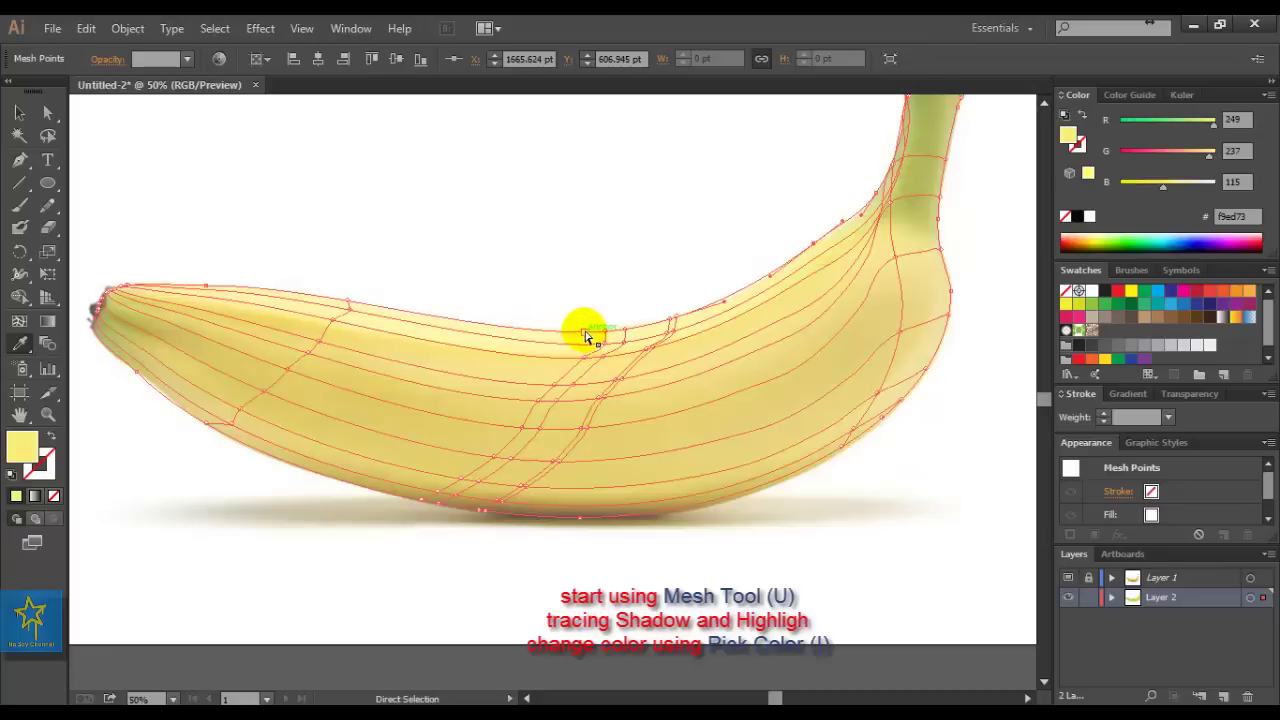
ctrl+click(581, 332)
click(581, 331)
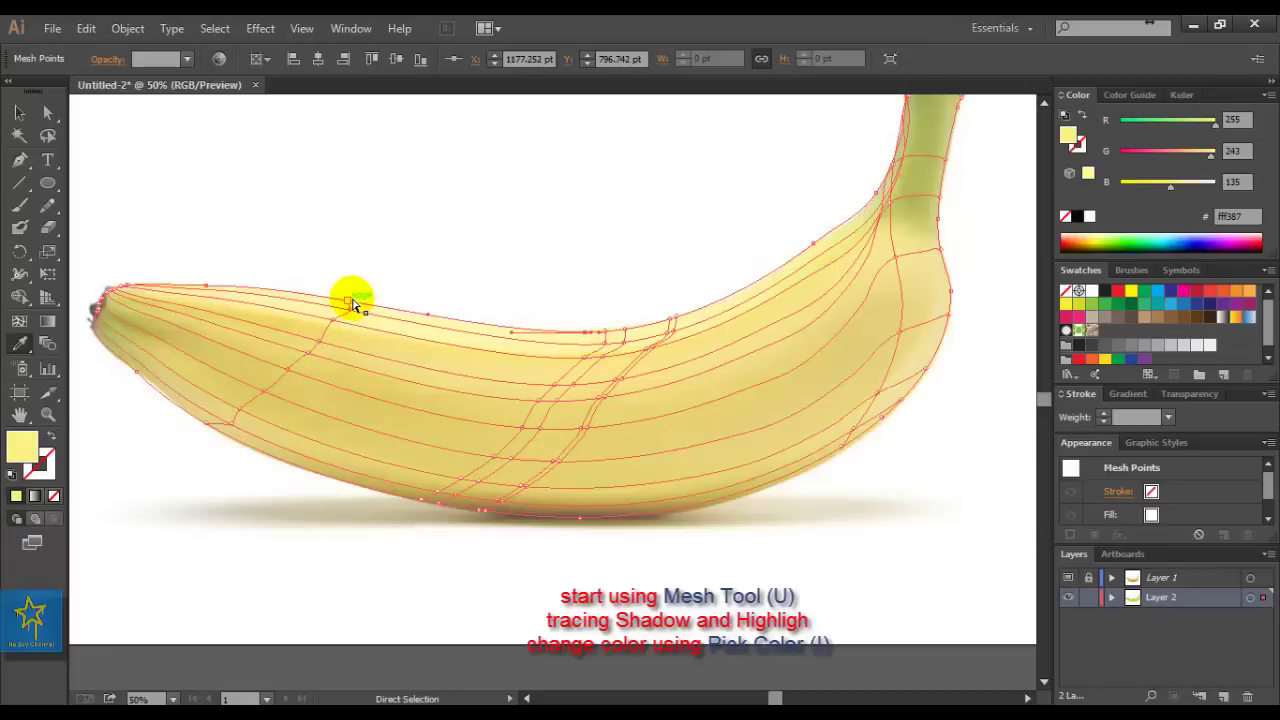
ctrl+click(349, 302)
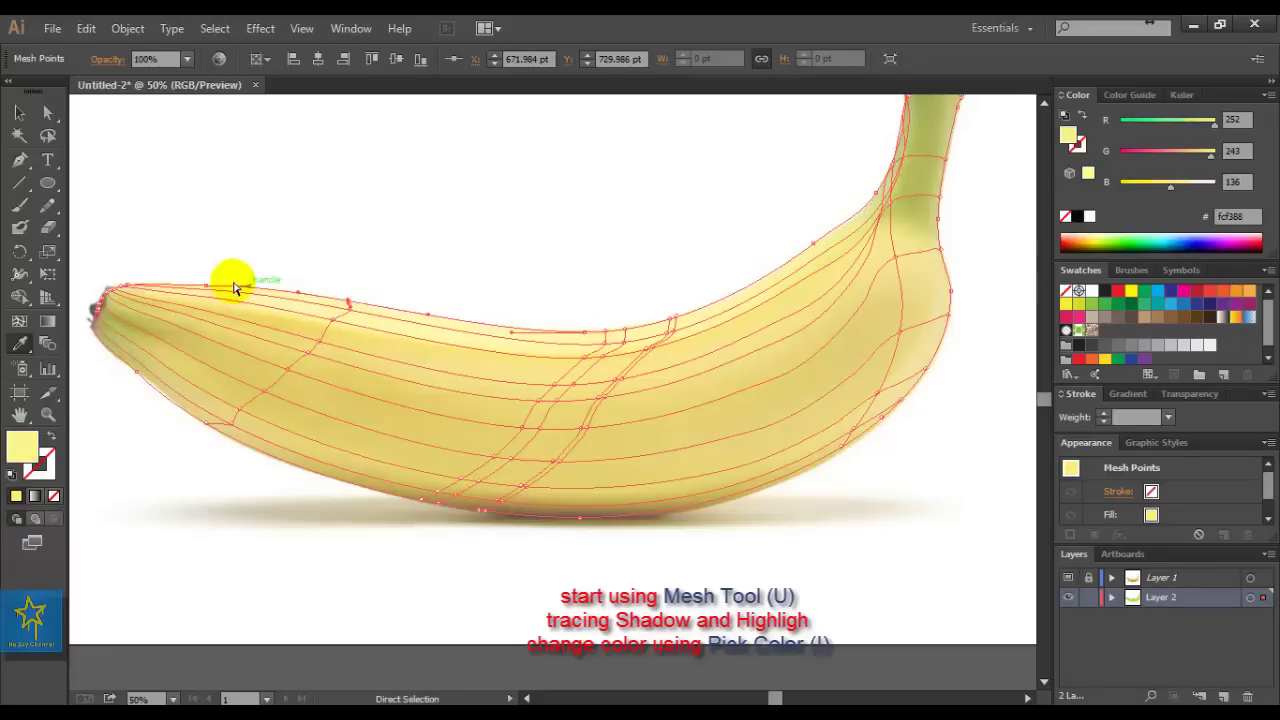
Darken the left tip's mesh points with olive sampled from the photo
ctrl+click(101, 306)
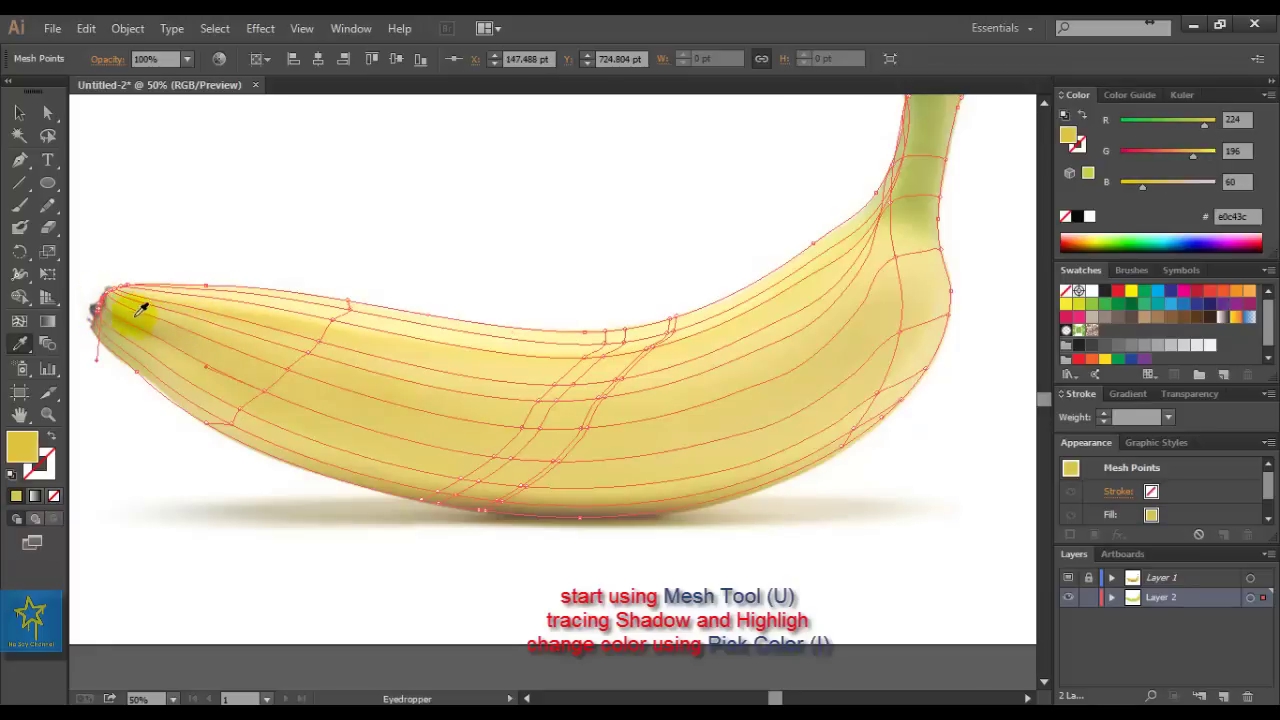
click(122, 313)
ctrl+click(100, 288)
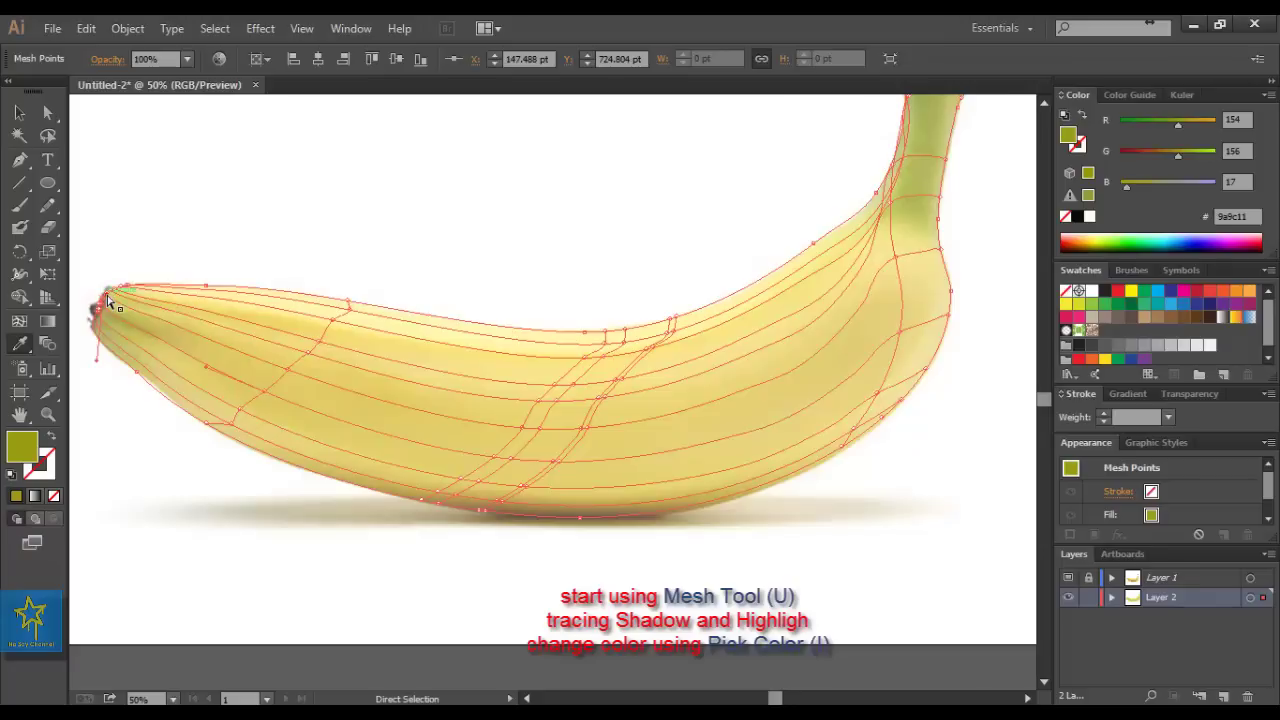
click(128, 300)
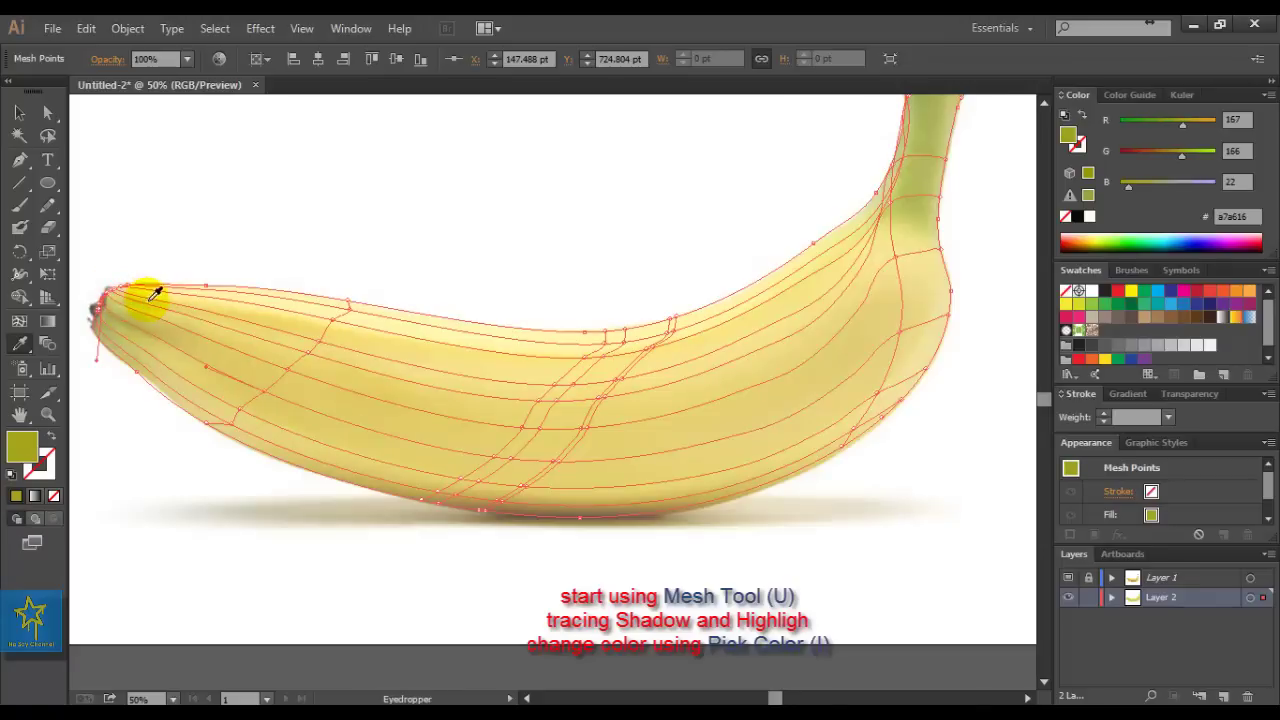
Zoom to 100% on the left tip and give its top-edge mesh points pale photo yellows
key(ctrl+1)
drag(666, 457, 160, 371)
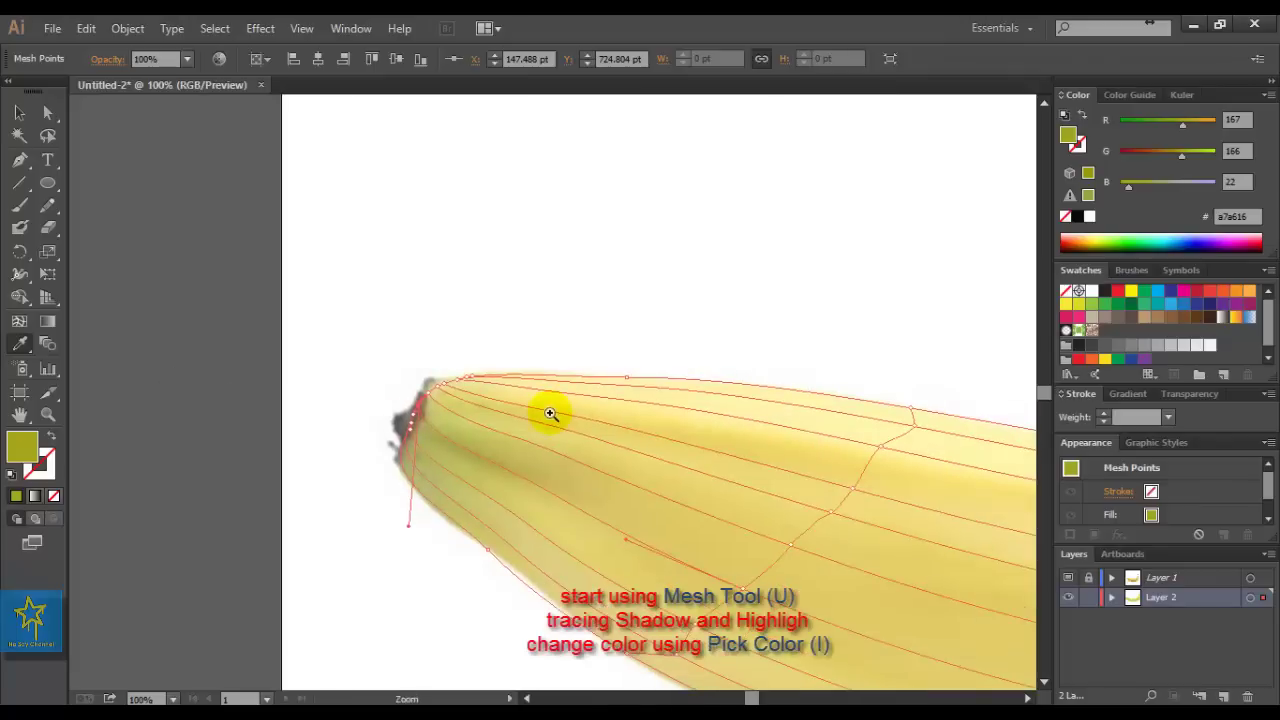
ctrl+click(441, 393)
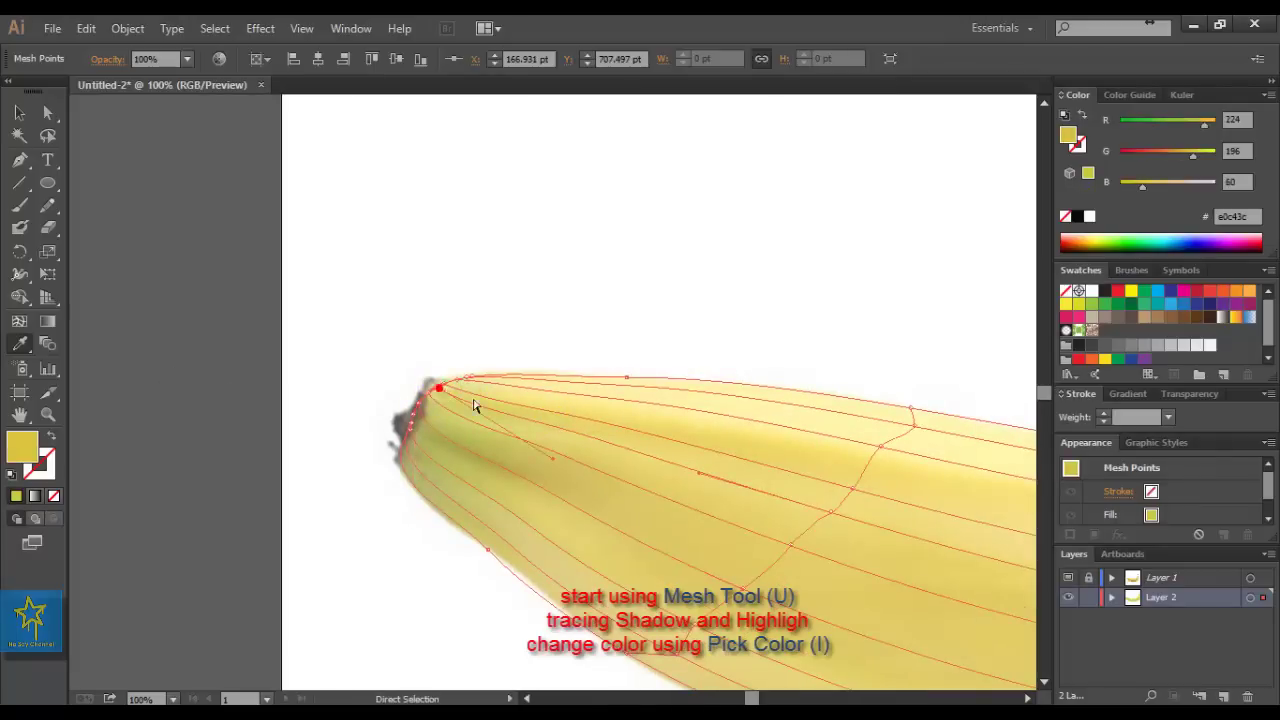
ctrl+click(458, 382)
ctrl+click(611, 388)
ctrl+click(632, 378)
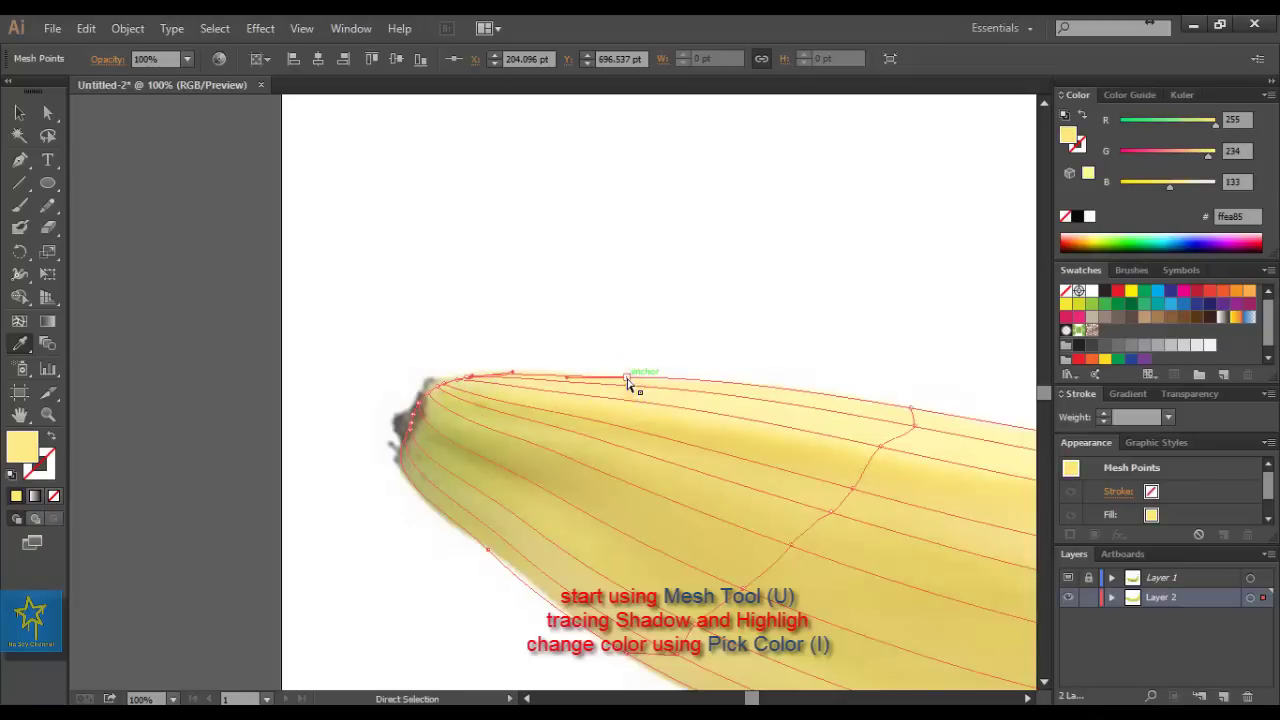
click(645, 378)
ctrl+click(925, 422)
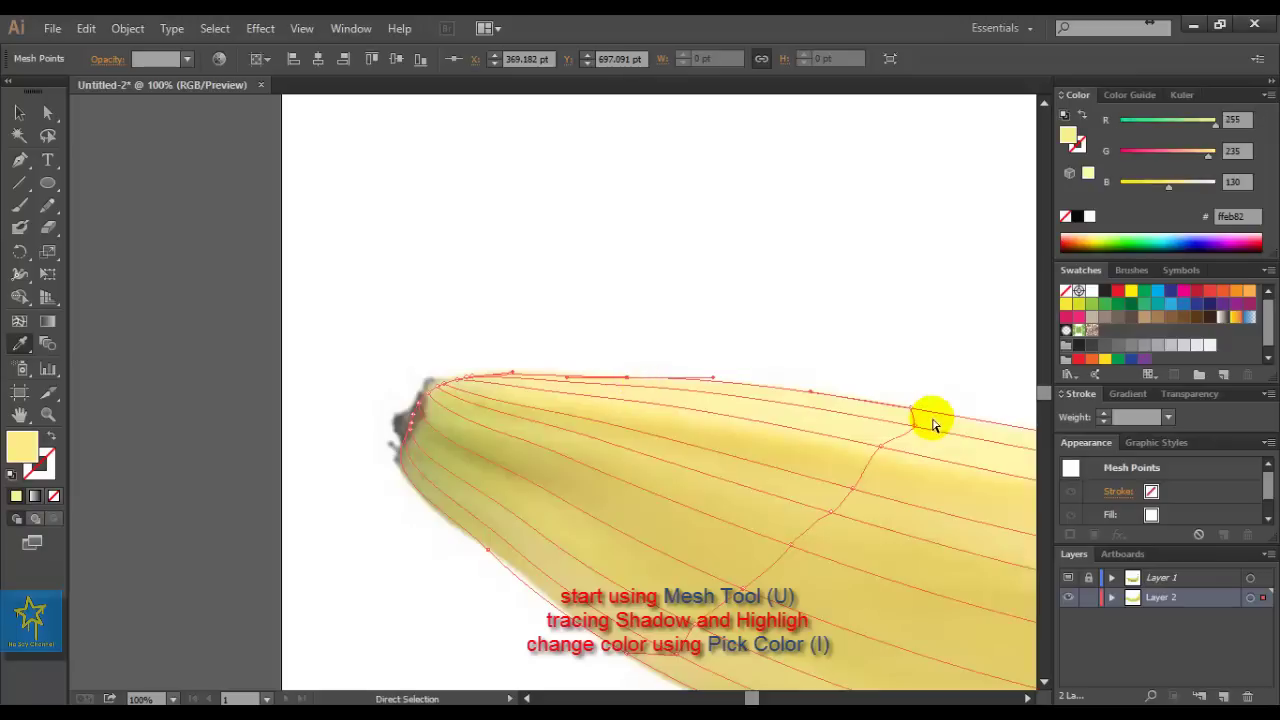
ctrl+click(913, 426)
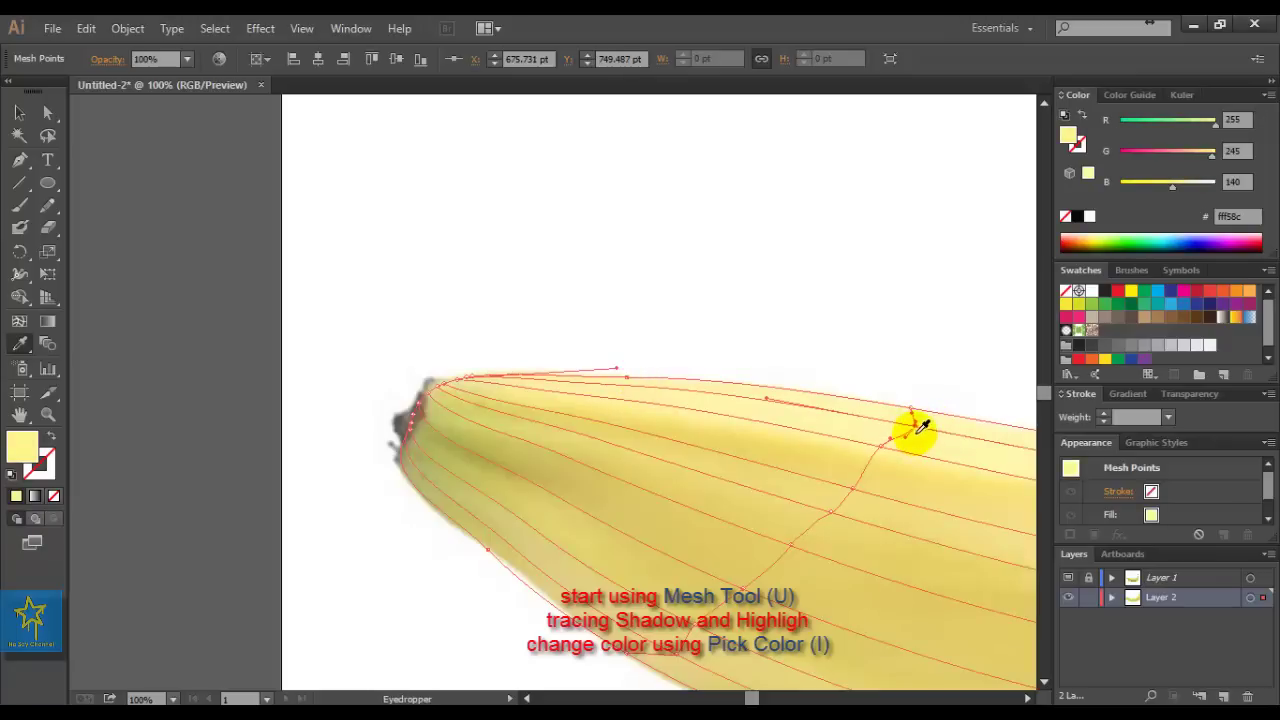
click(899, 423)
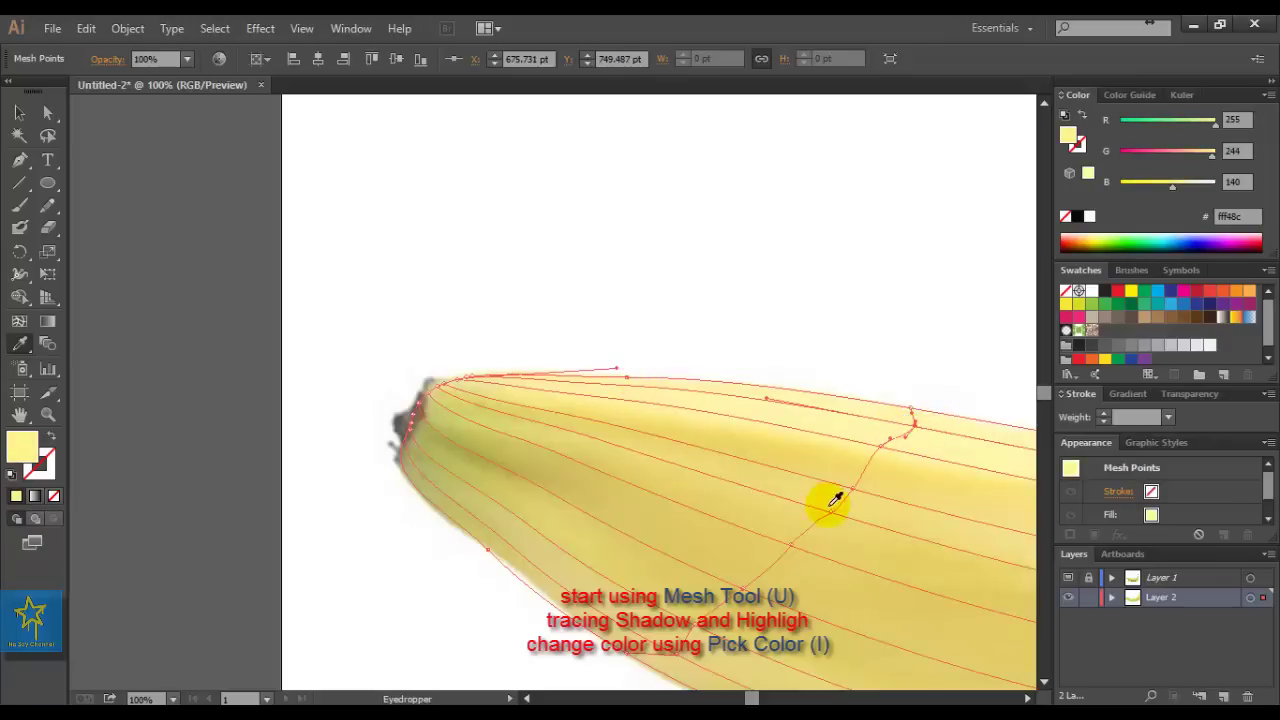
Pull the lower mesh point near the tip onto the outline and give it a darker yellow
drag(864, 500, 866, 409)
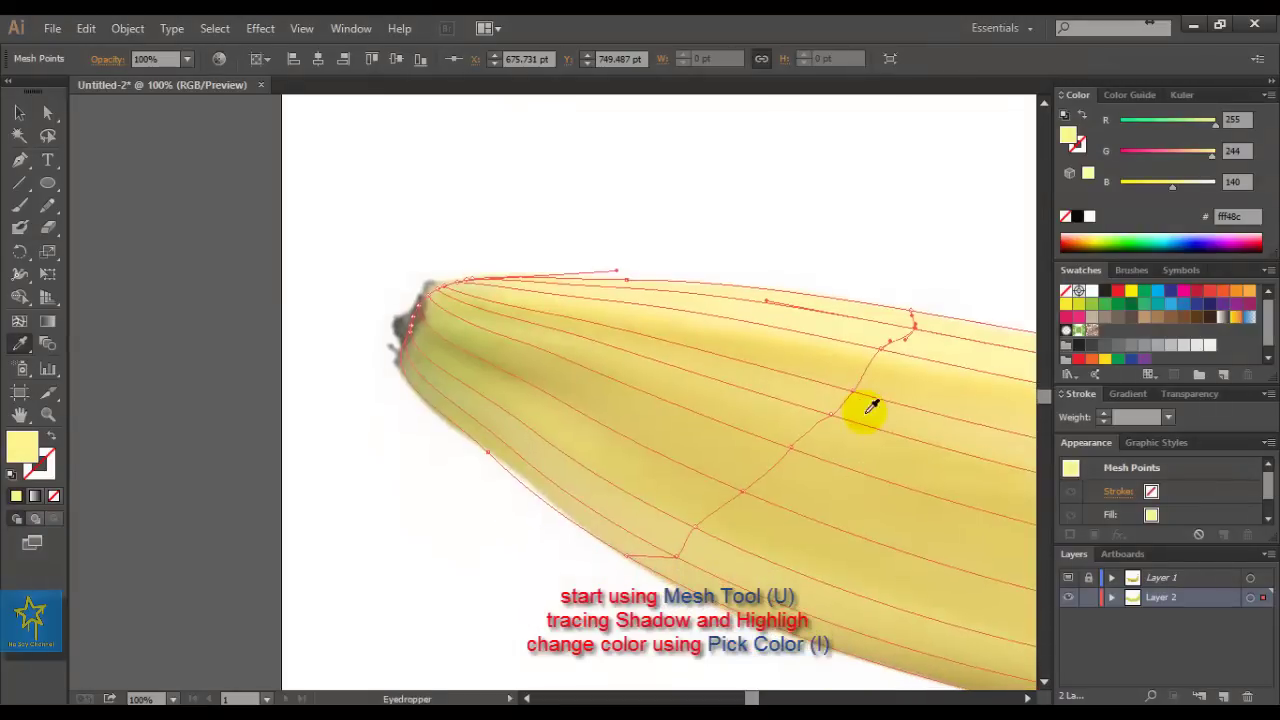
drag(709, 520, 697, 448)
ctrl+click(686, 450)
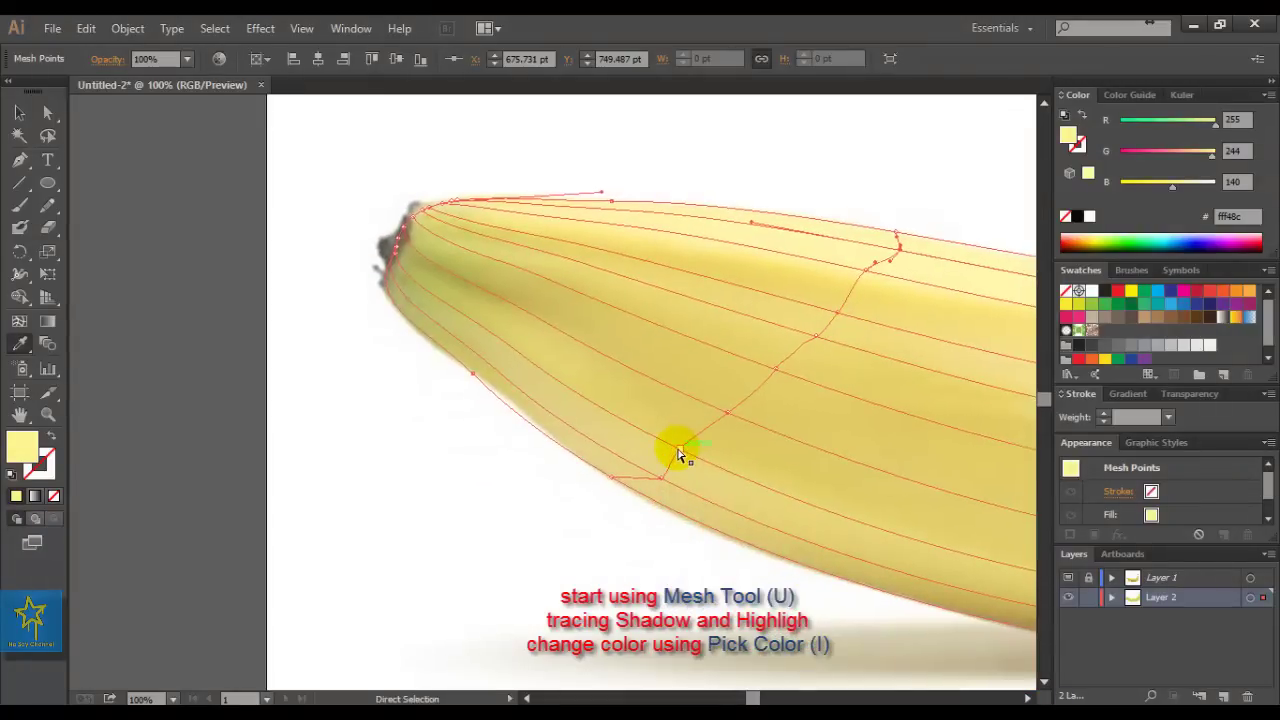
key(i)
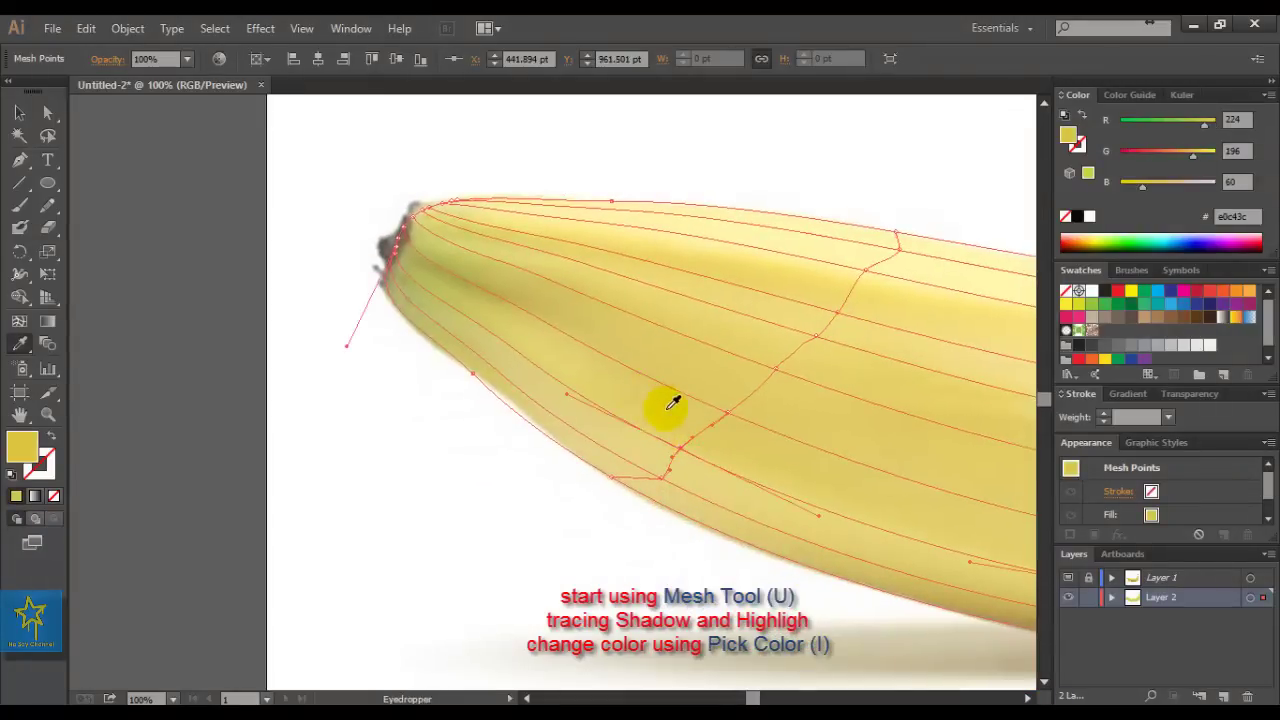
ctrl+click(655, 489)
drag(662, 483, 660, 479)
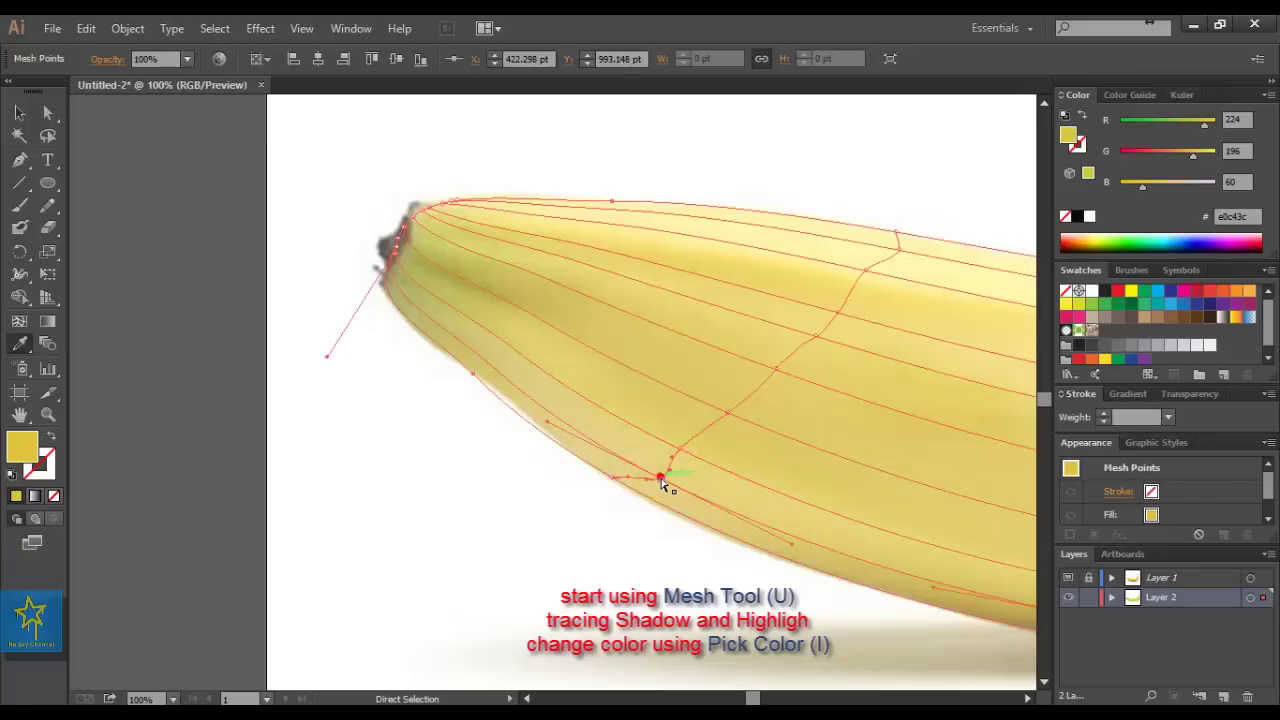
Shade the tip mesh point olive from the photo and move it up onto the tip
click(388, 262)
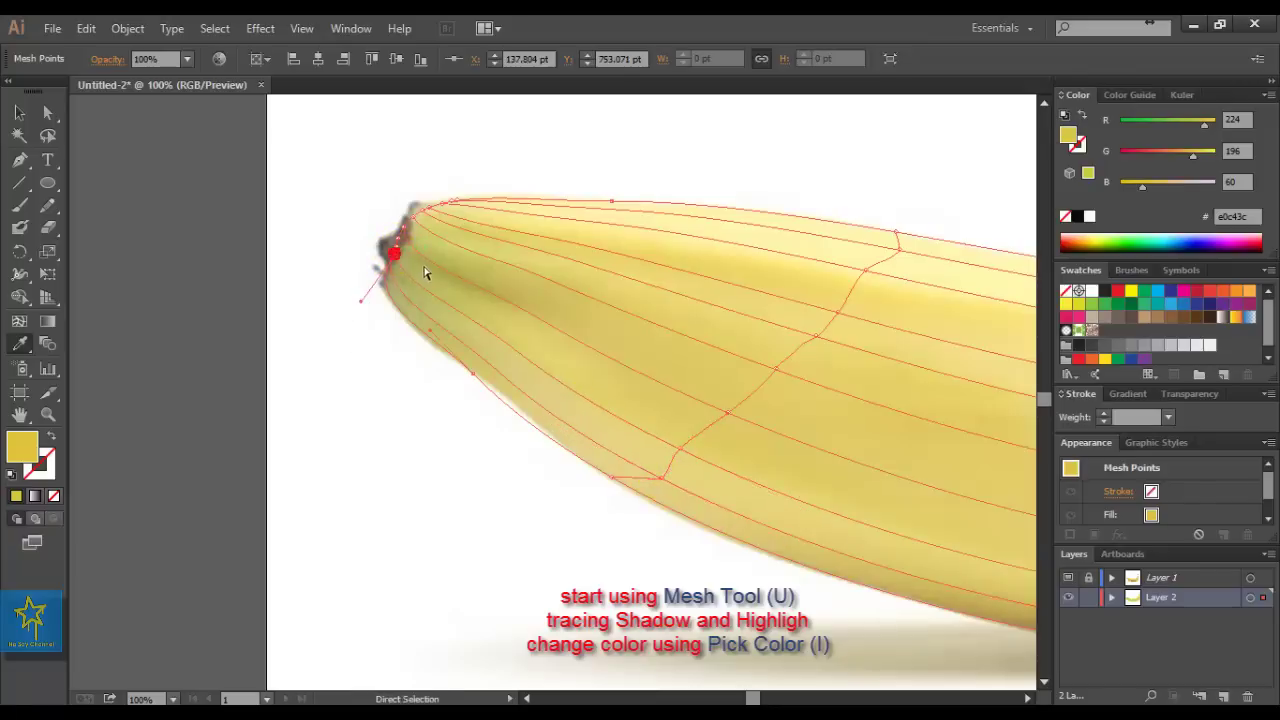
click(425, 271)
click(393, 268)
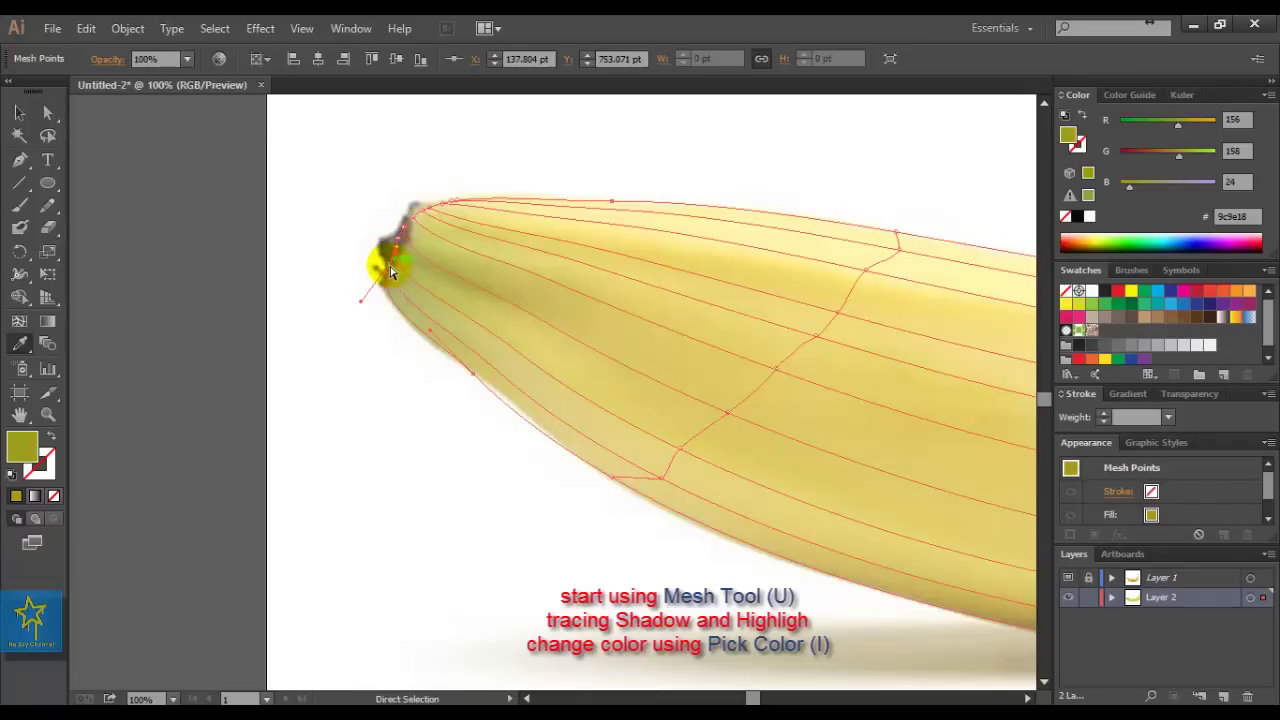
drag(390, 266, 397, 253)
click(384, 258)
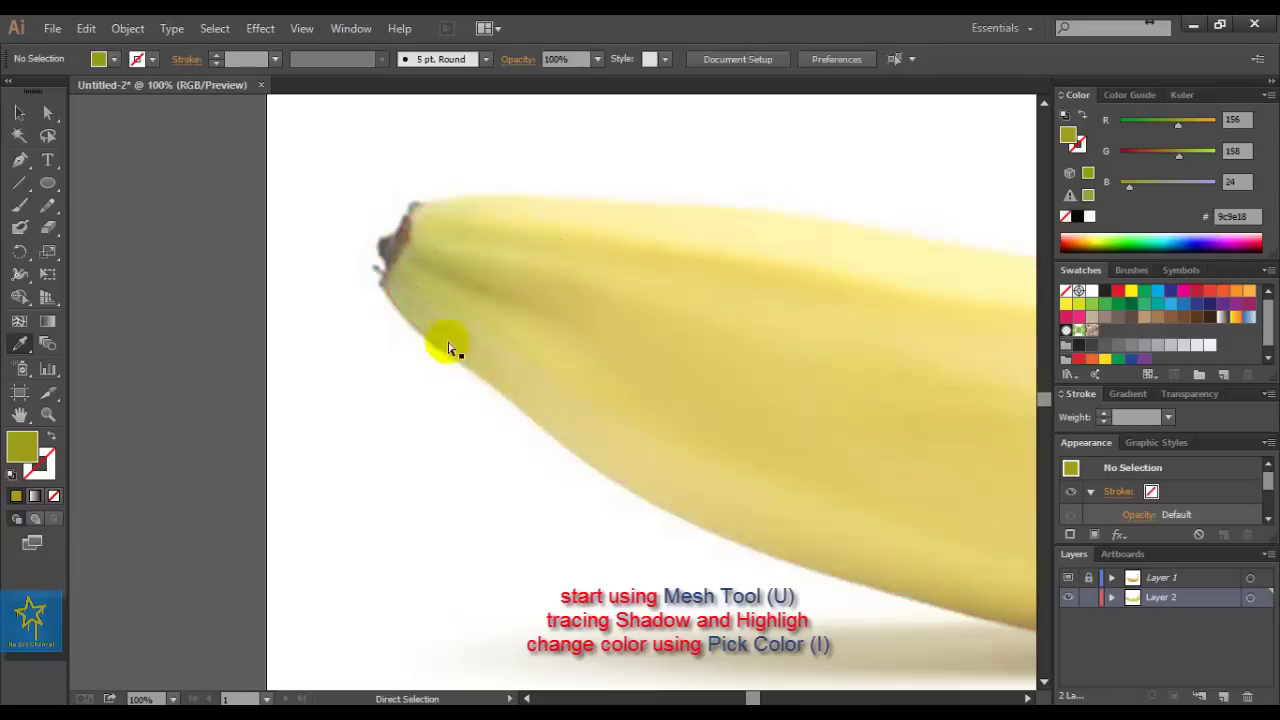
click(655, 480)
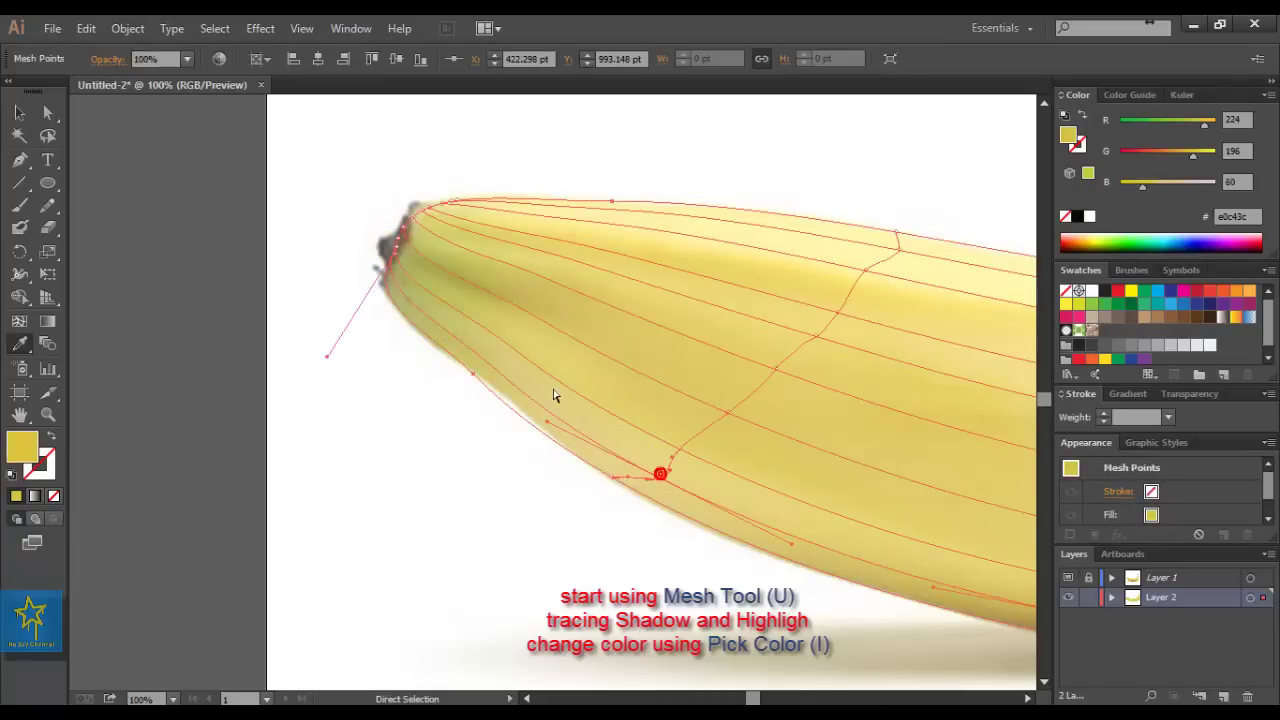
key(i)
click(386, 252)
click(447, 330)
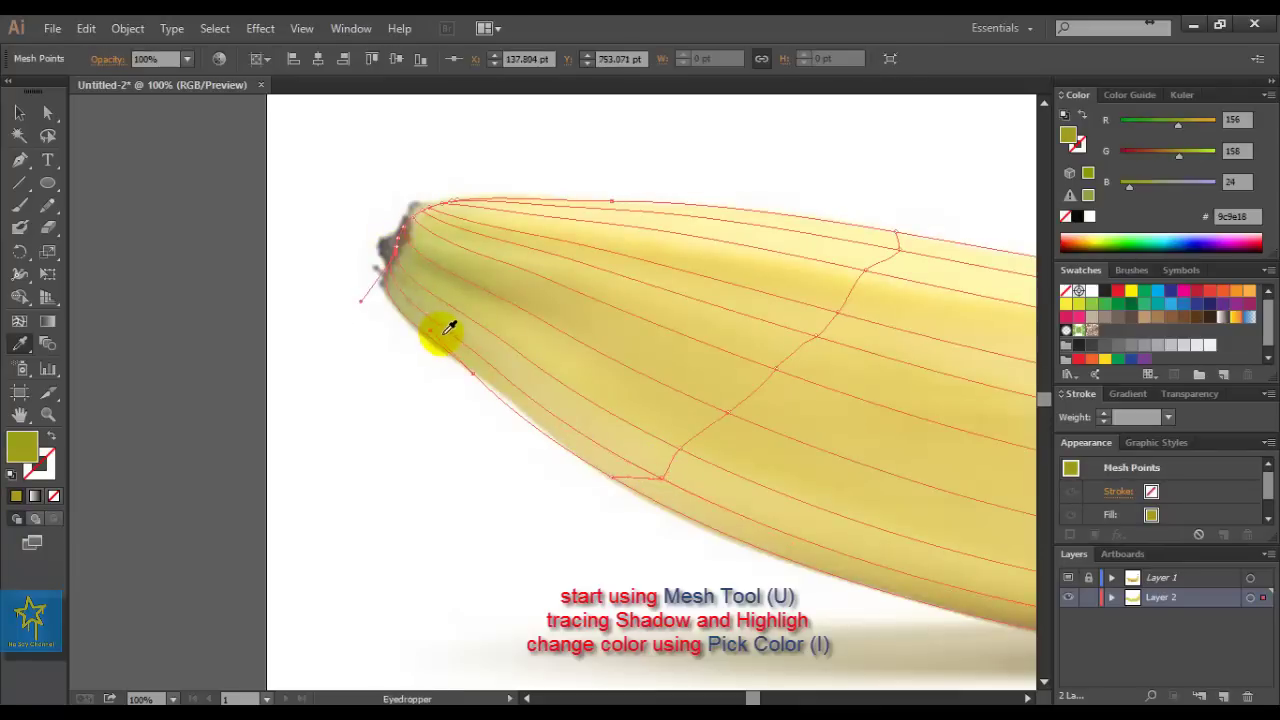
drag(428, 314, 391, 267)
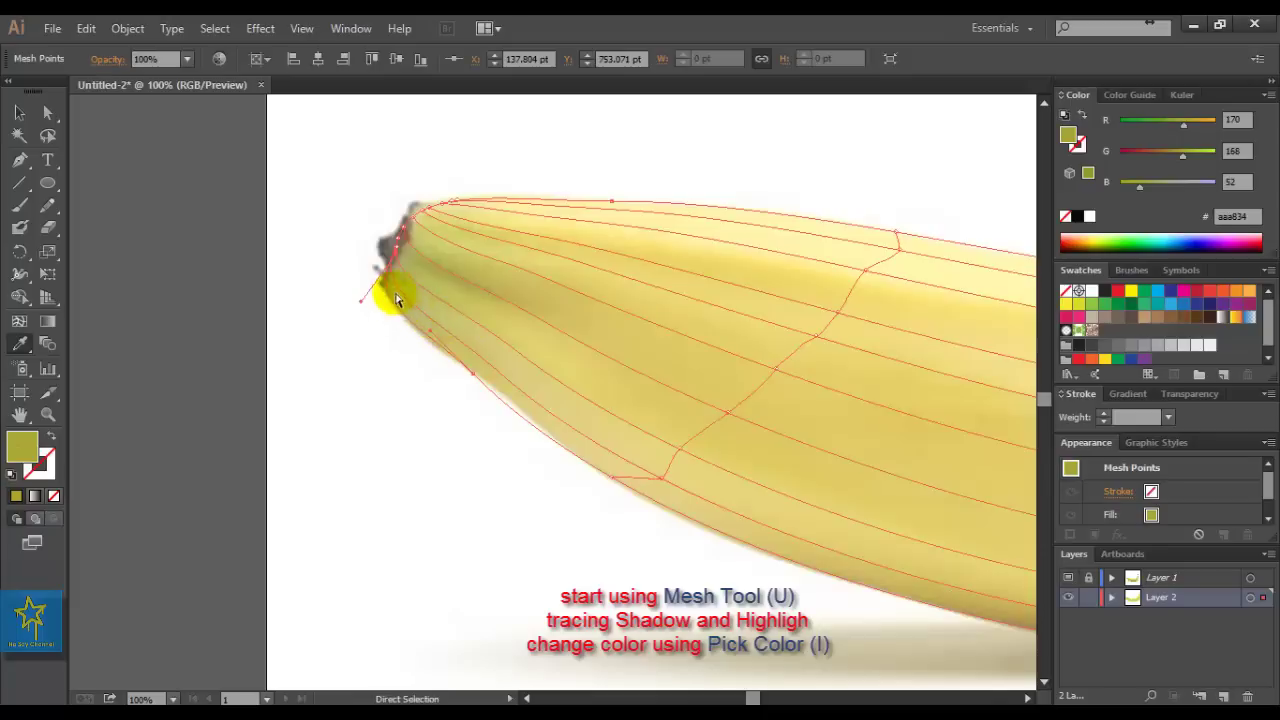
Fit a lower-edge mesh point to the outline and give it a sampled yellow
click(472, 378)
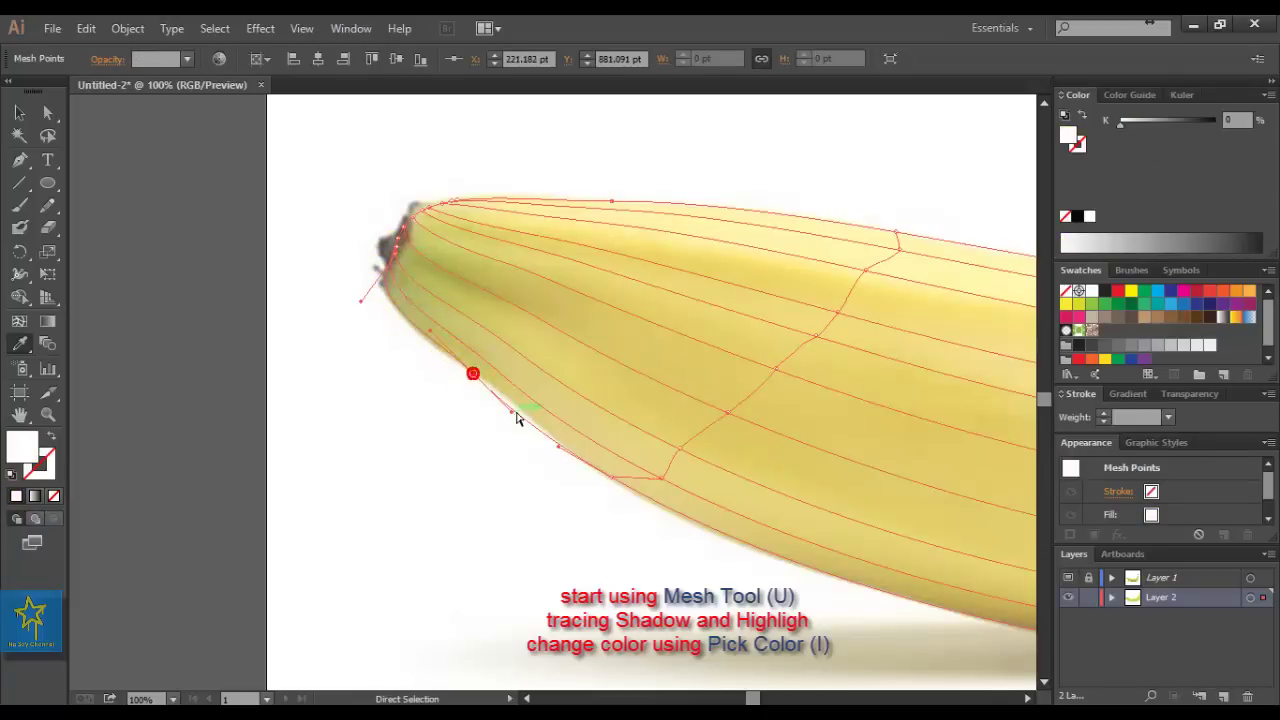
drag(511, 414, 512, 400)
key(i)
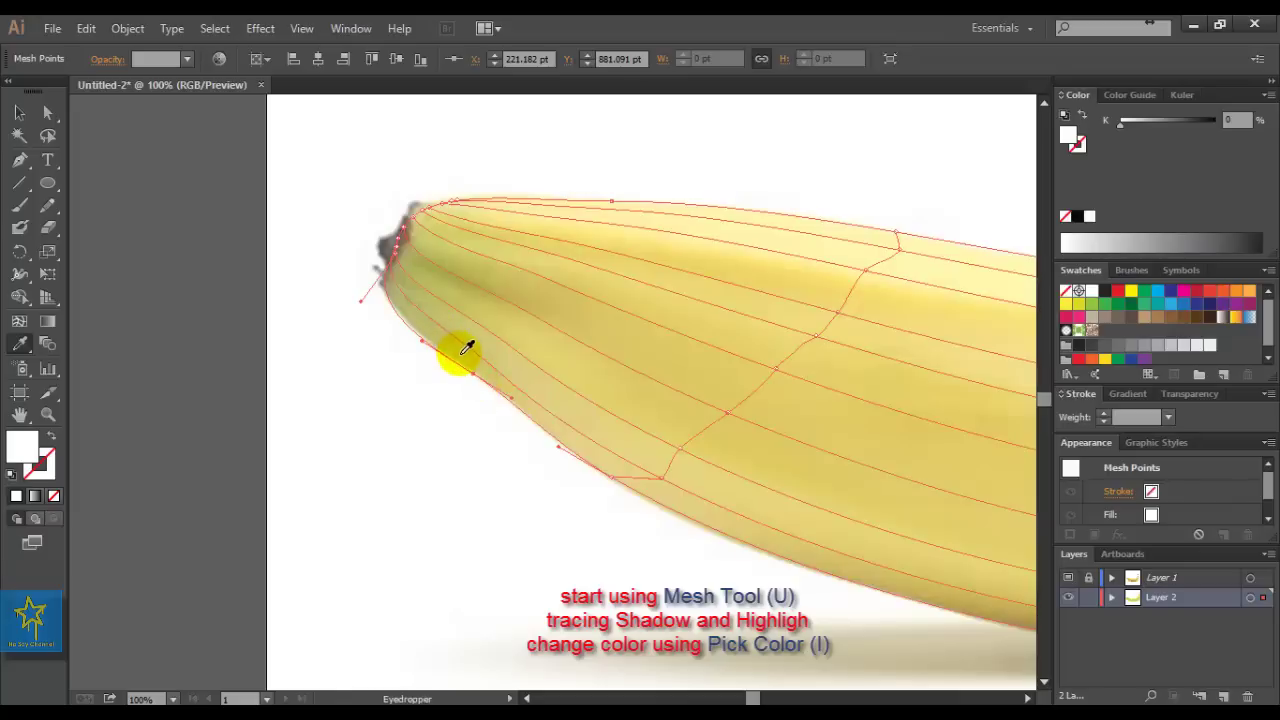
click(466, 350)
Tint the mesh points along the banana's middle underside with darker browns sampled from the photo
key(space)
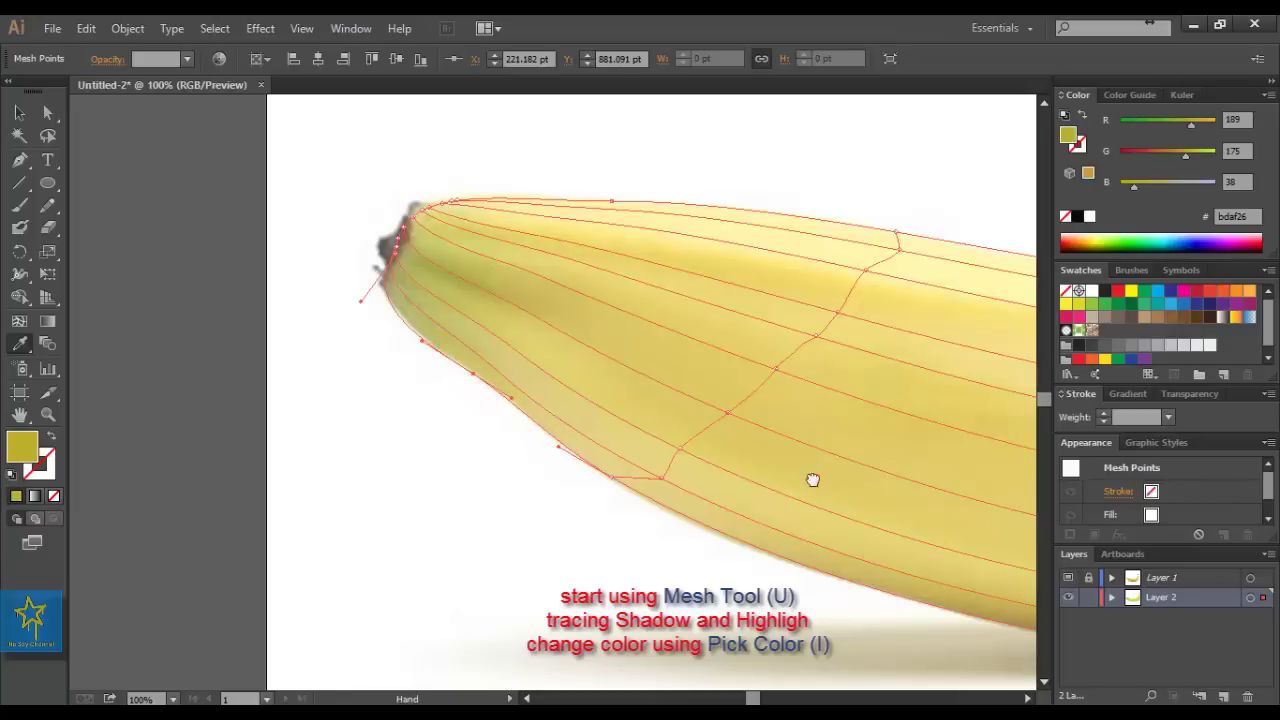
drag(812, 480, 620, 431)
drag(729, 437, 734, 434)
ctrl+click(636, 505)
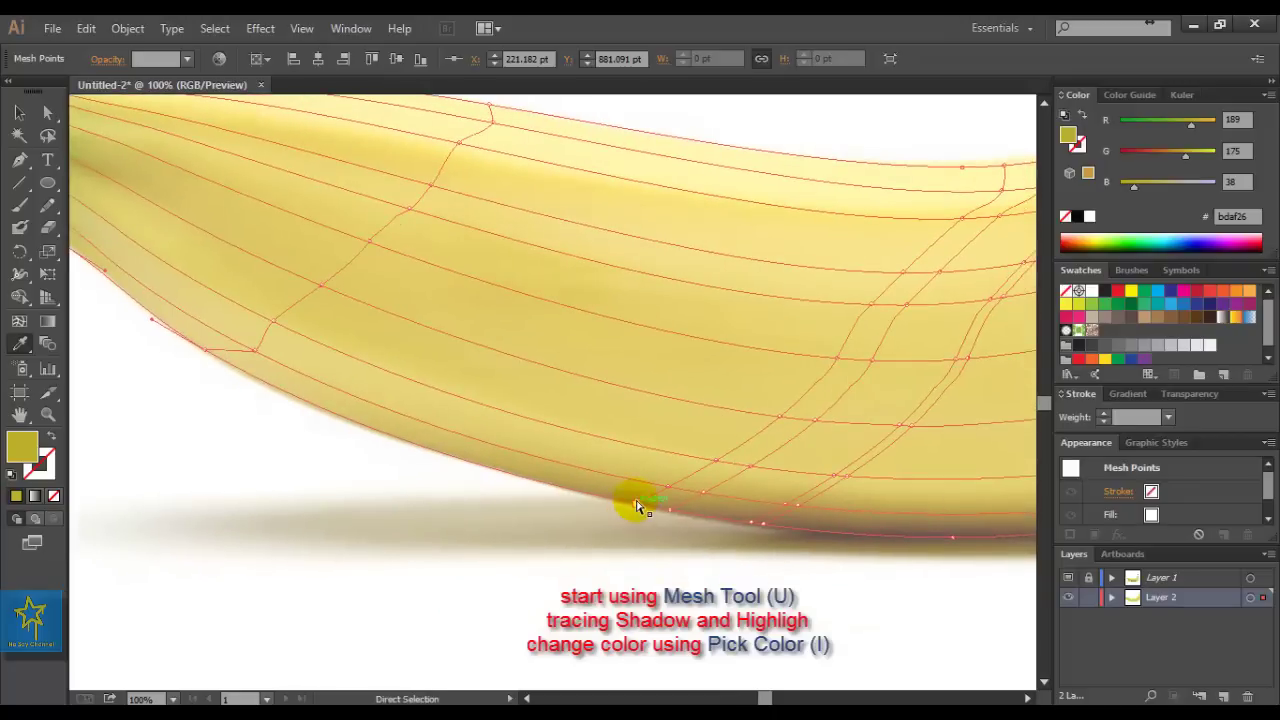
ctrl+click(640, 491)
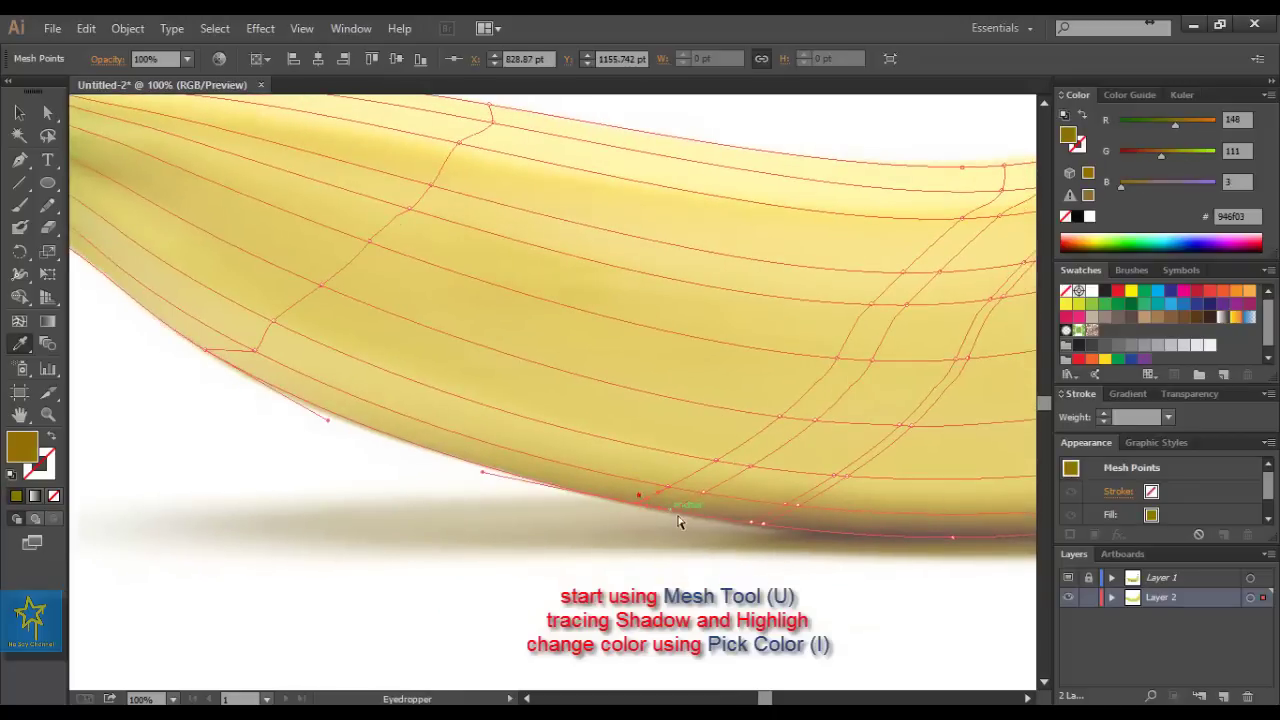
ctrl+click(670, 516)
click(676, 501)
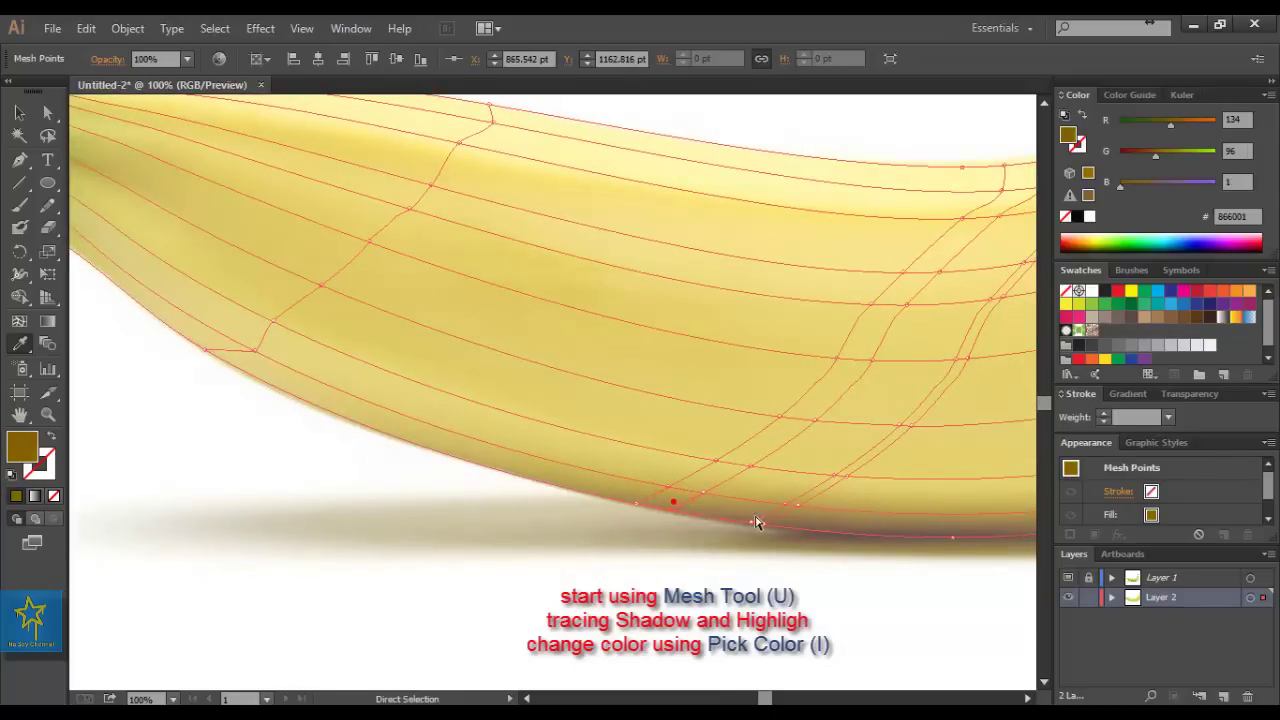
click(752, 521)
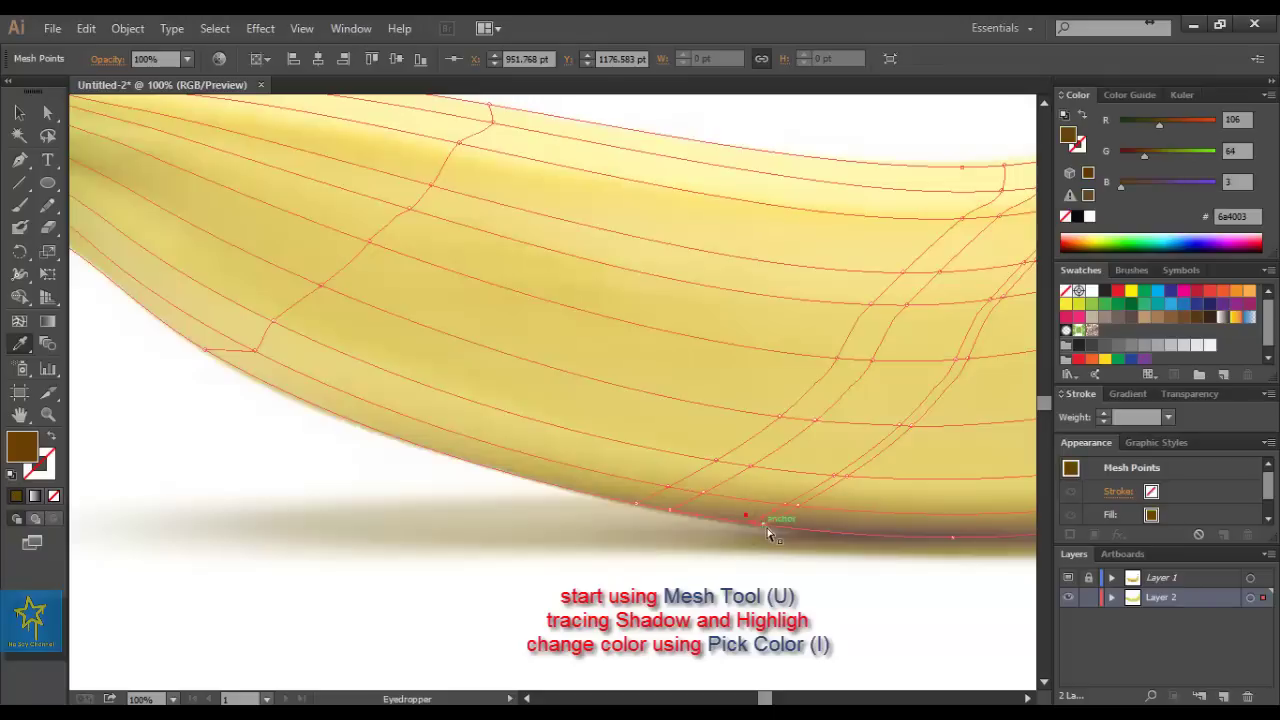
click(763, 528)
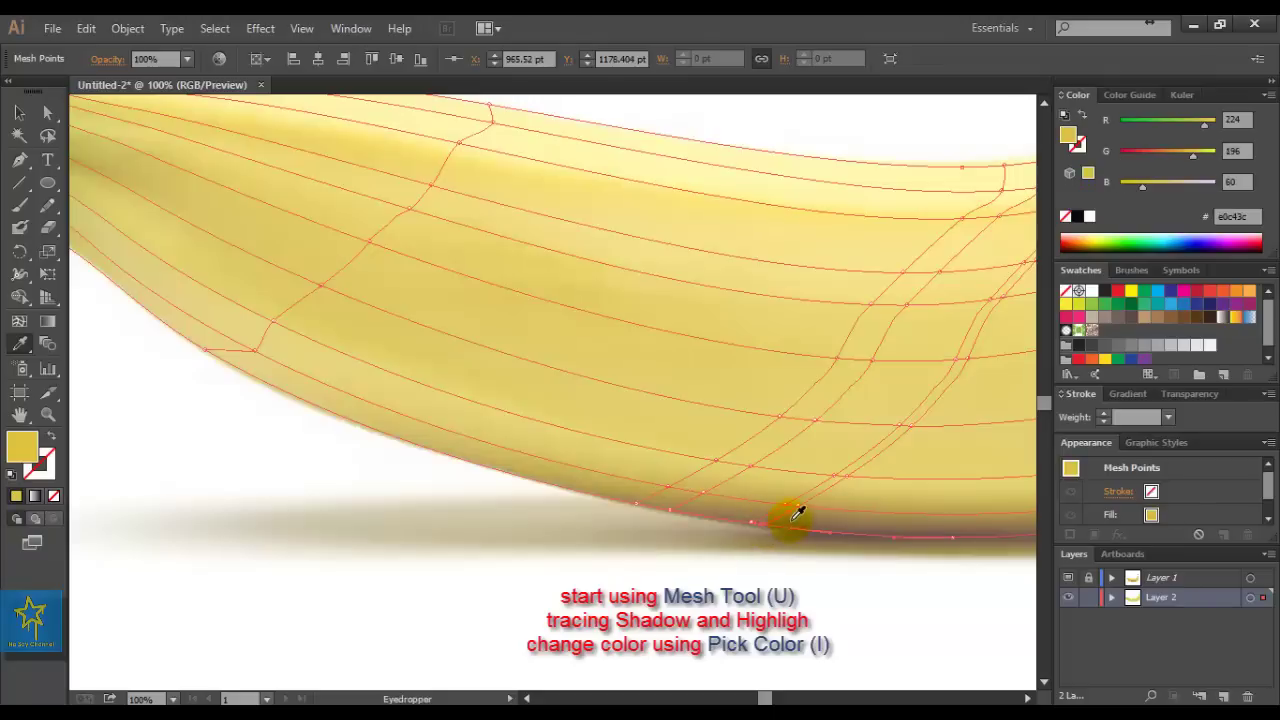
click(786, 516)
Select mesh points up the lower-right edge and give one a yellow from the photo
drag(854, 526, 665, 502)
click(735, 524)
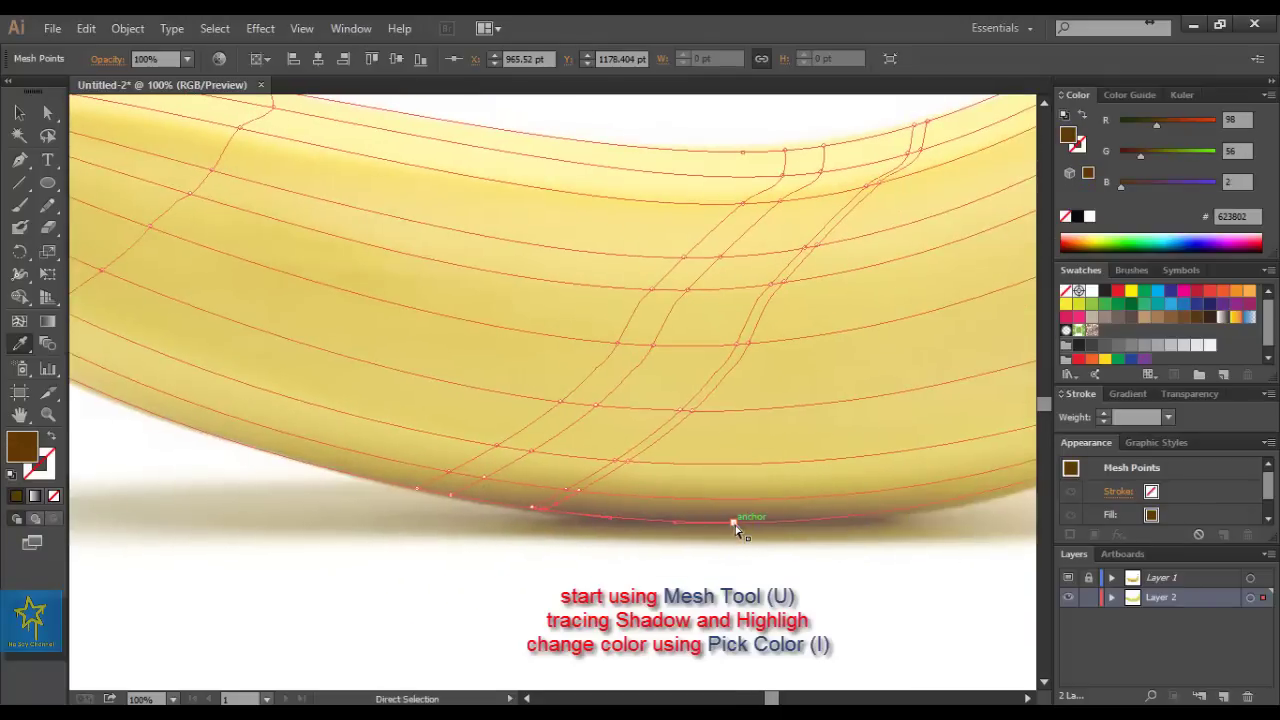
drag(837, 508, 592, 511)
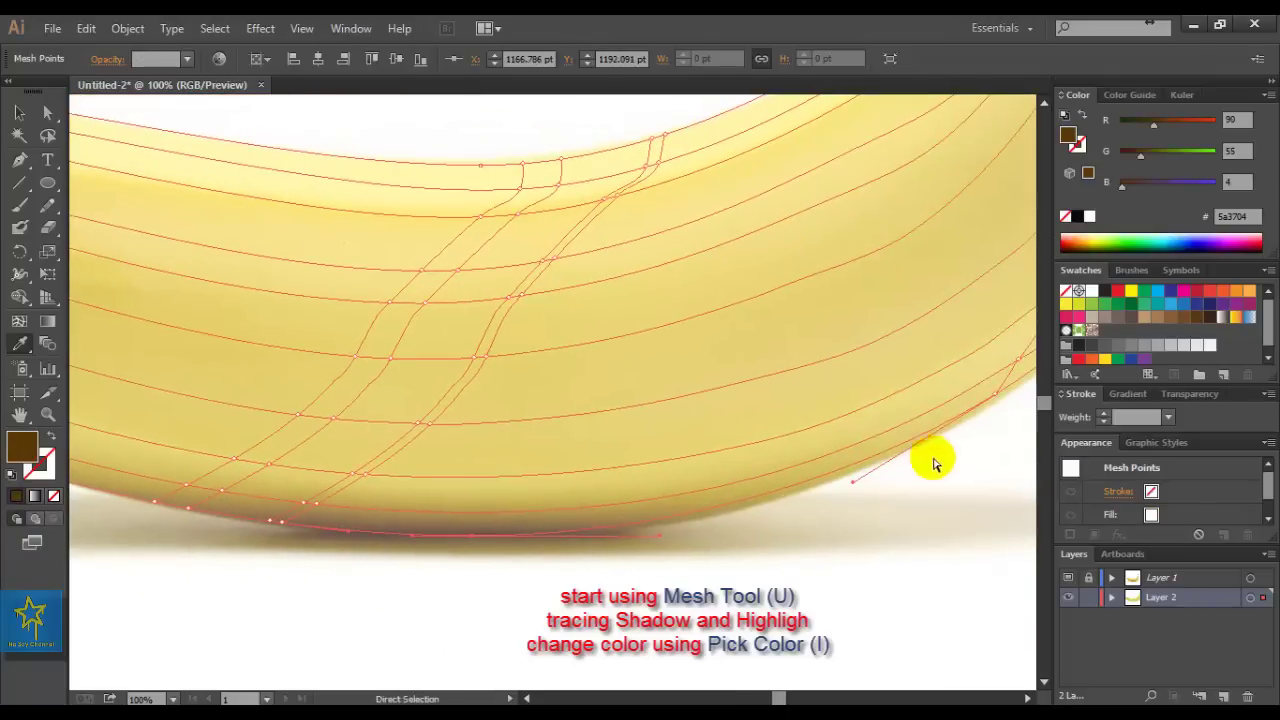
drag(933, 463, 733, 527)
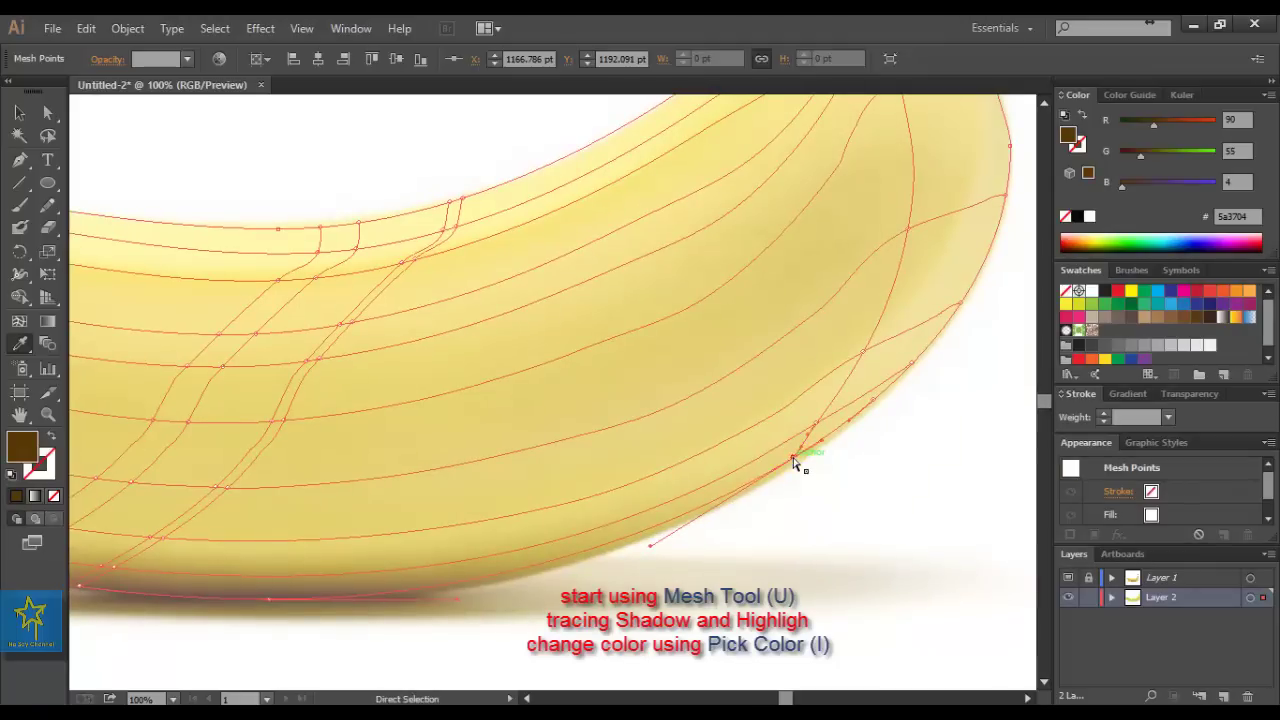
click(794, 461)
click(913, 366)
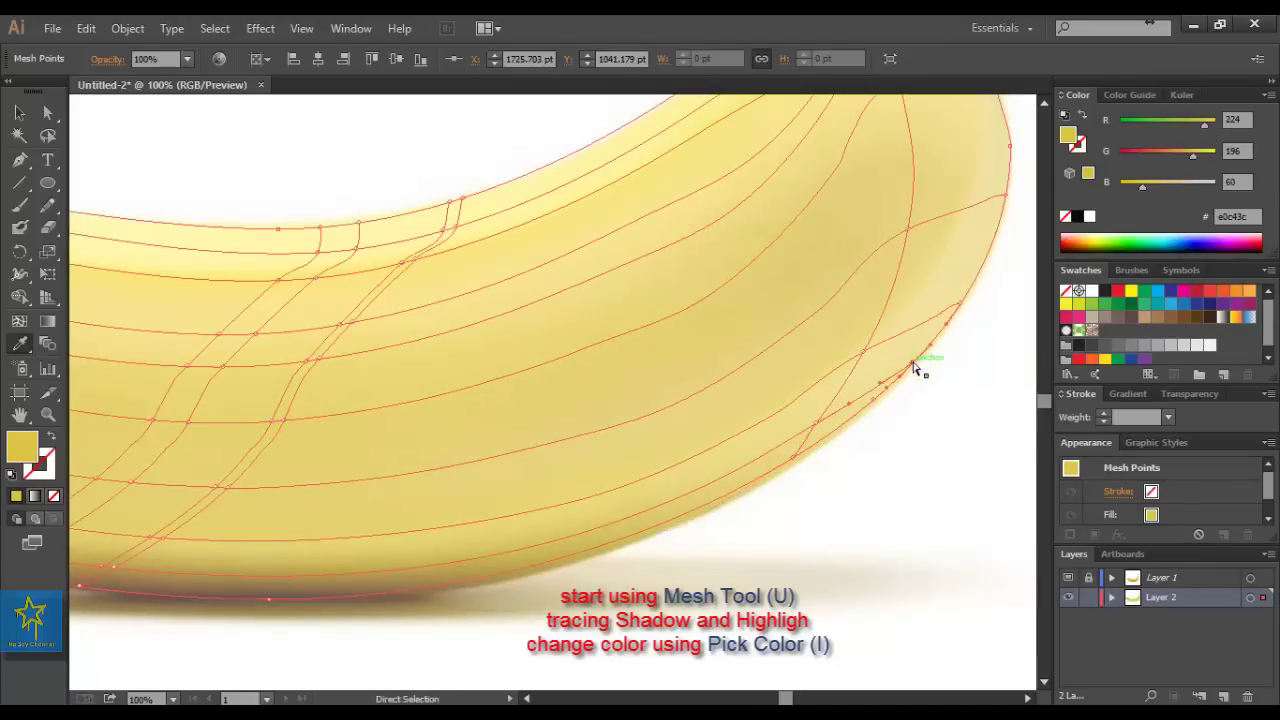
key(i)
click(908, 340)
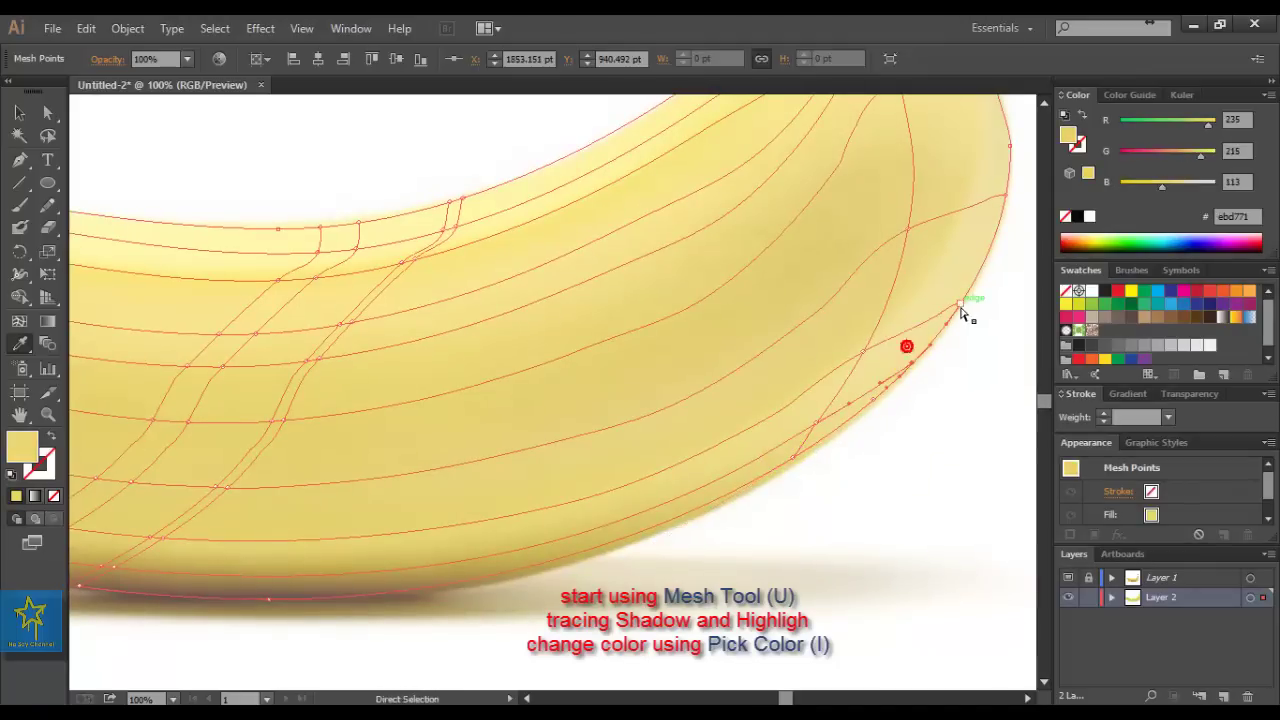
Add mesh points along the right edge and tint them pale yellows such as e6d46d
click(958, 303)
click(967, 267)
click(875, 360)
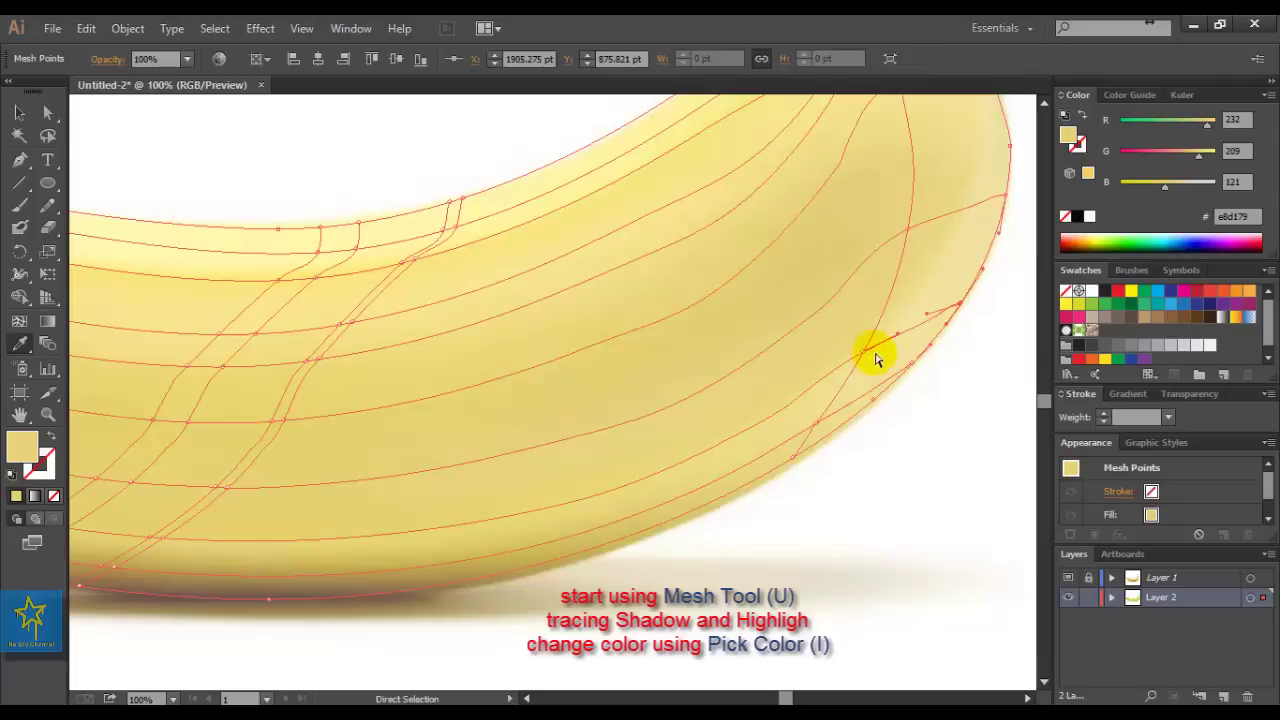
click(777, 423)
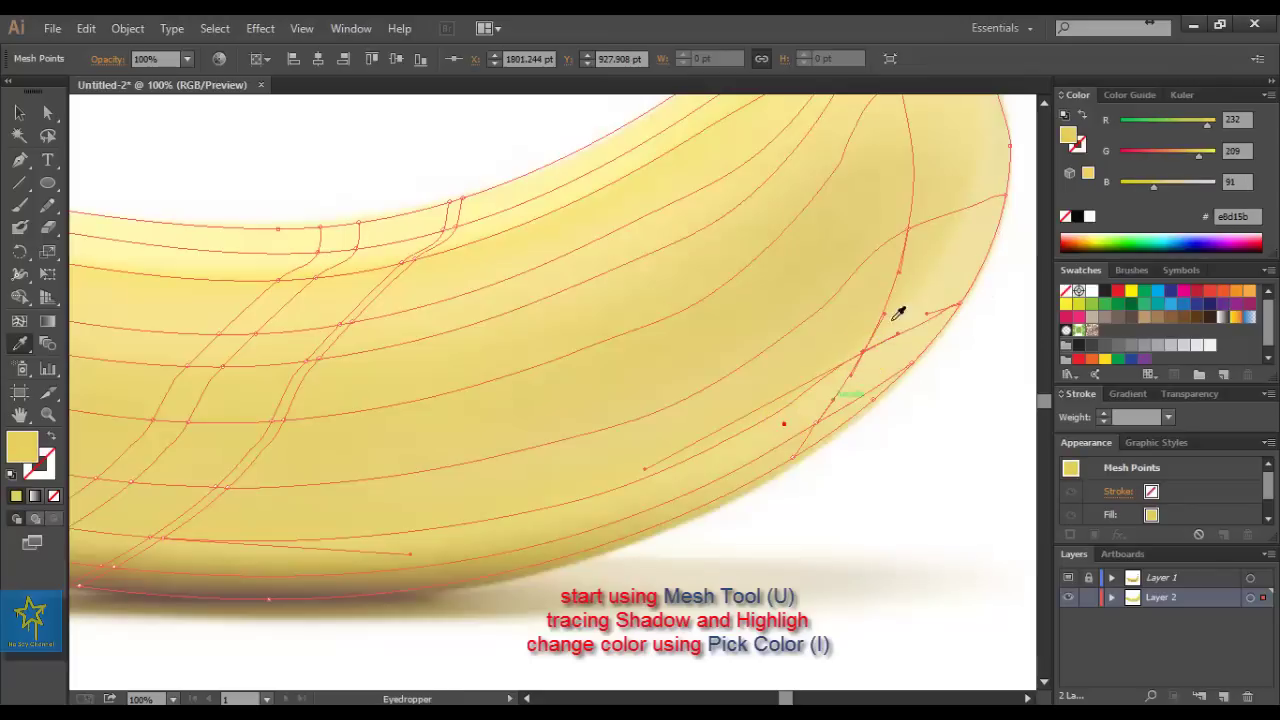
drag(929, 238, 856, 316)
key(i)
click(920, 277)
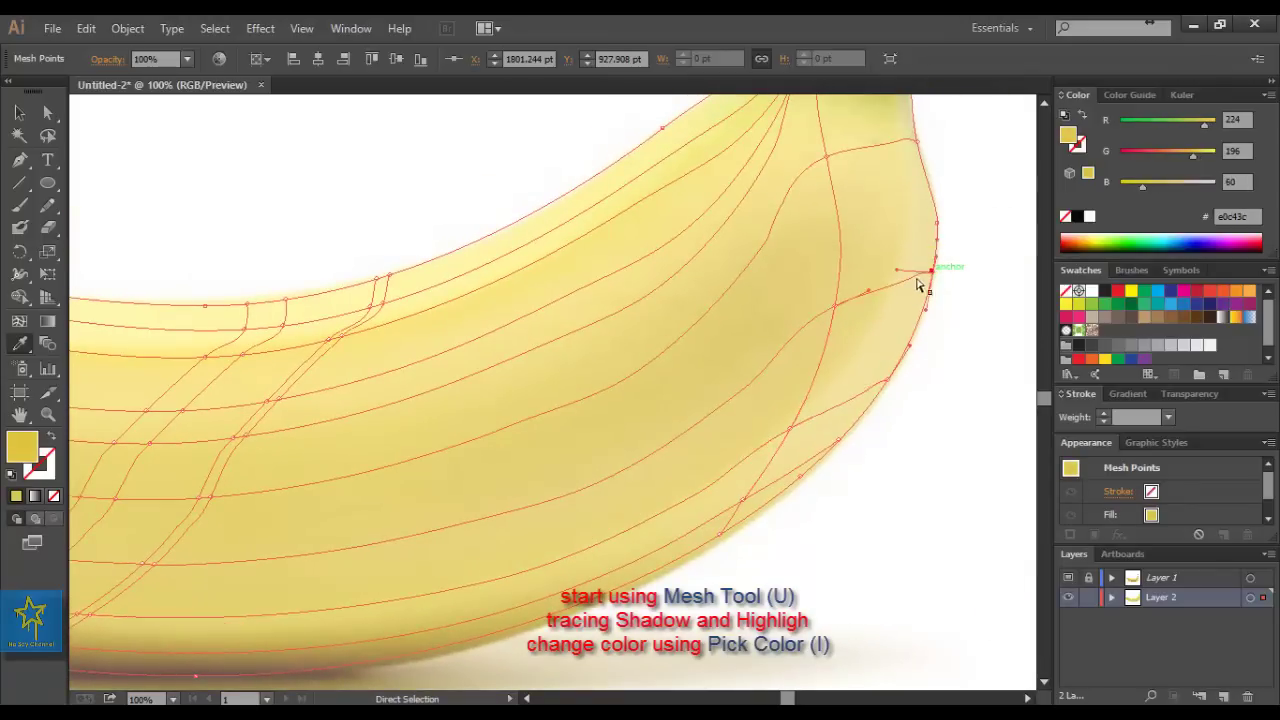
click(933, 220)
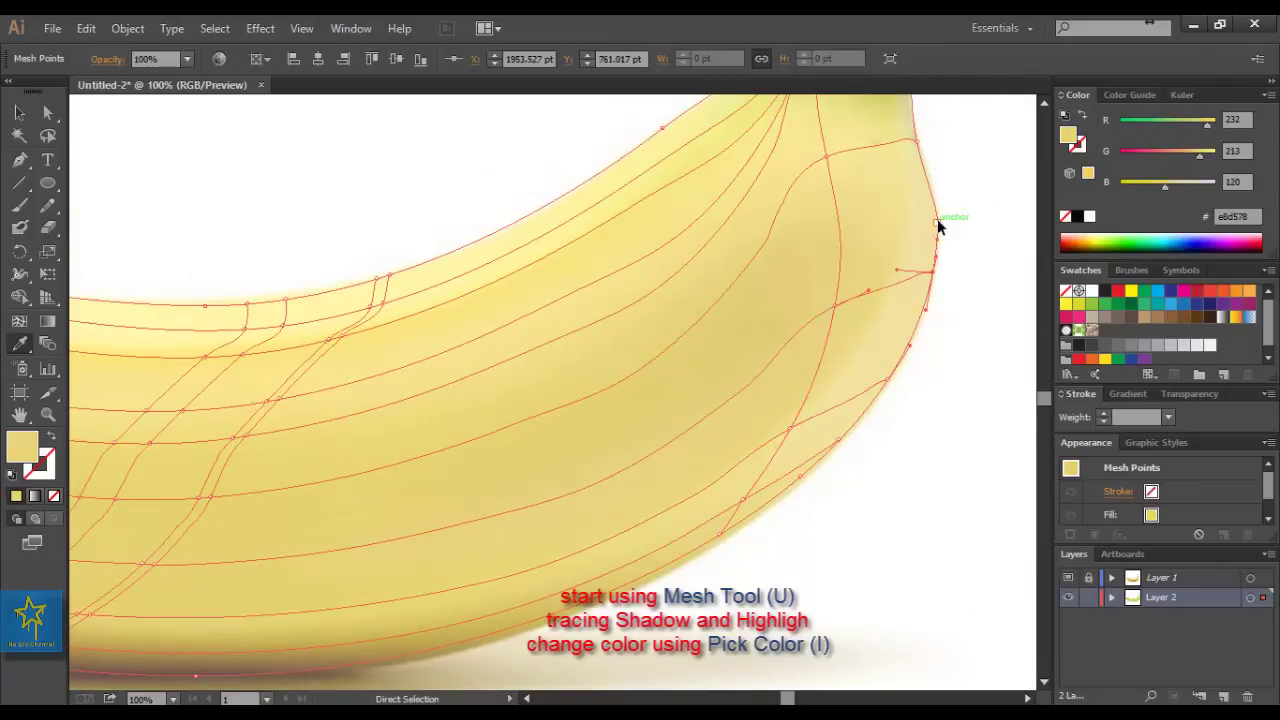
click(933, 220)
ctrl+click(910, 148)
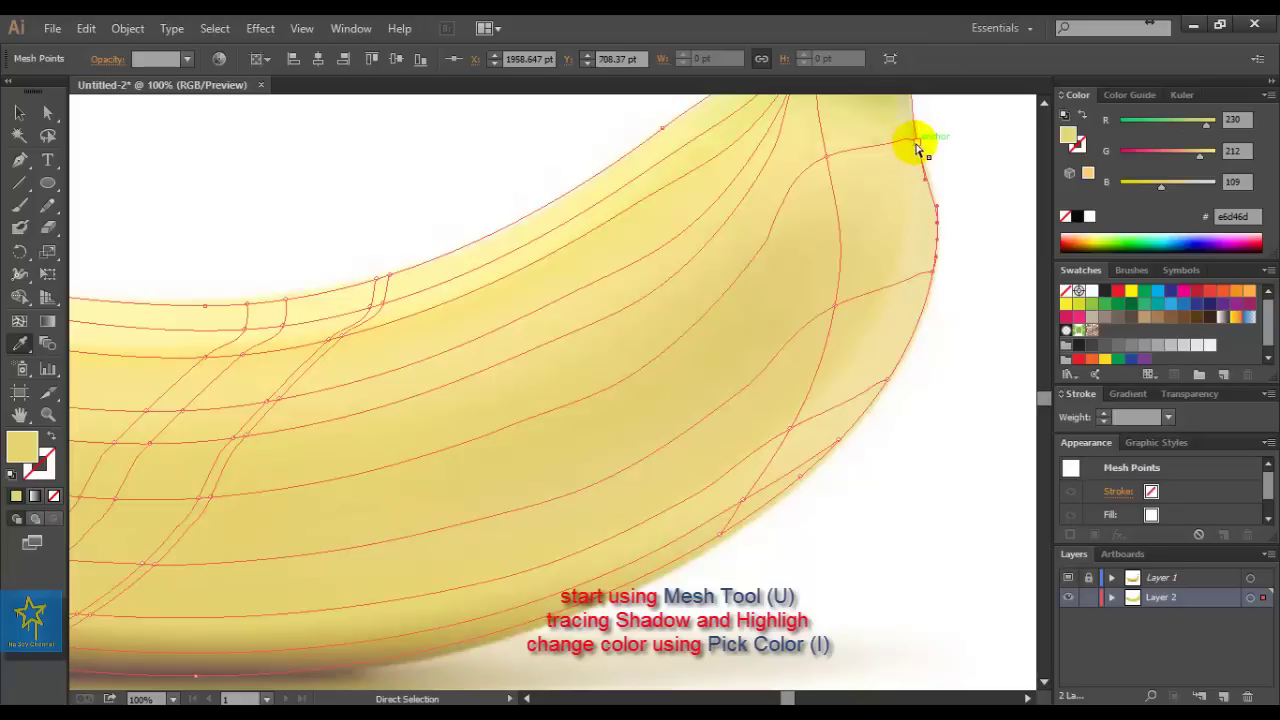
Give the neck's mesh points a light yellow and olive green sampled from the photo
drag(914, 171, 846, 371)
key(i)
click(860, 284)
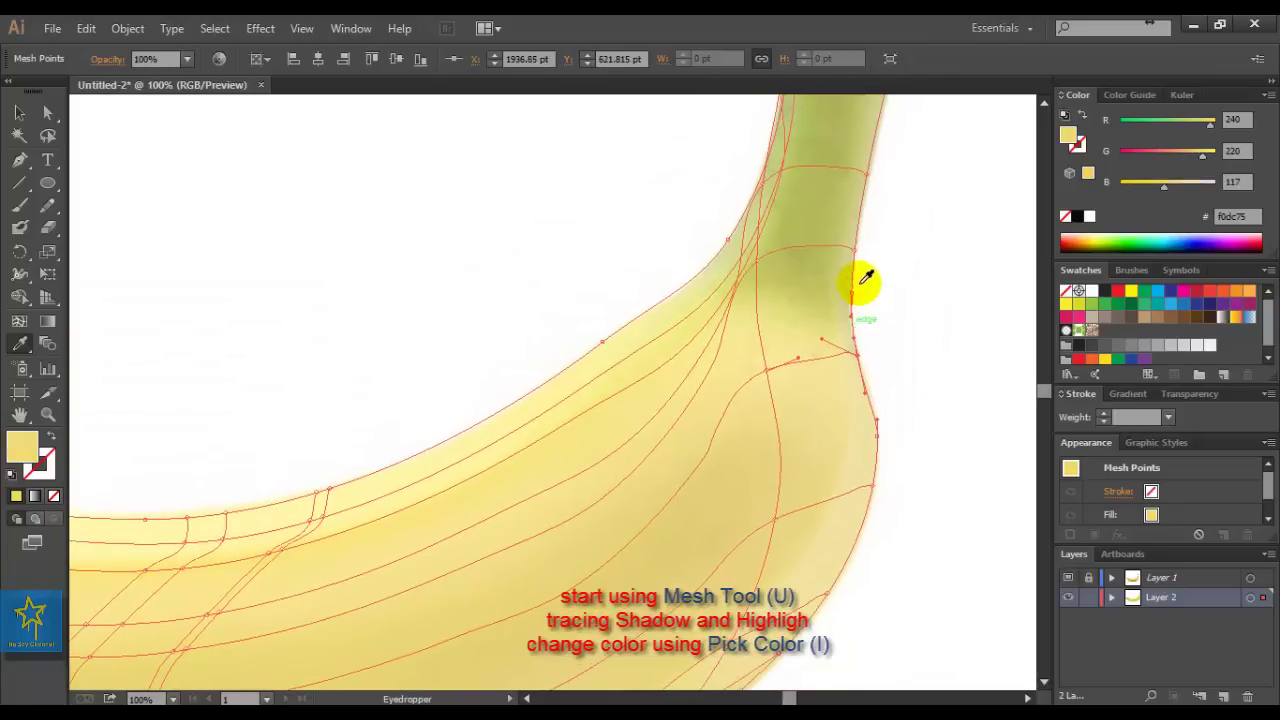
key(ctrl)
ctrl+click(855, 250)
click(838, 205)
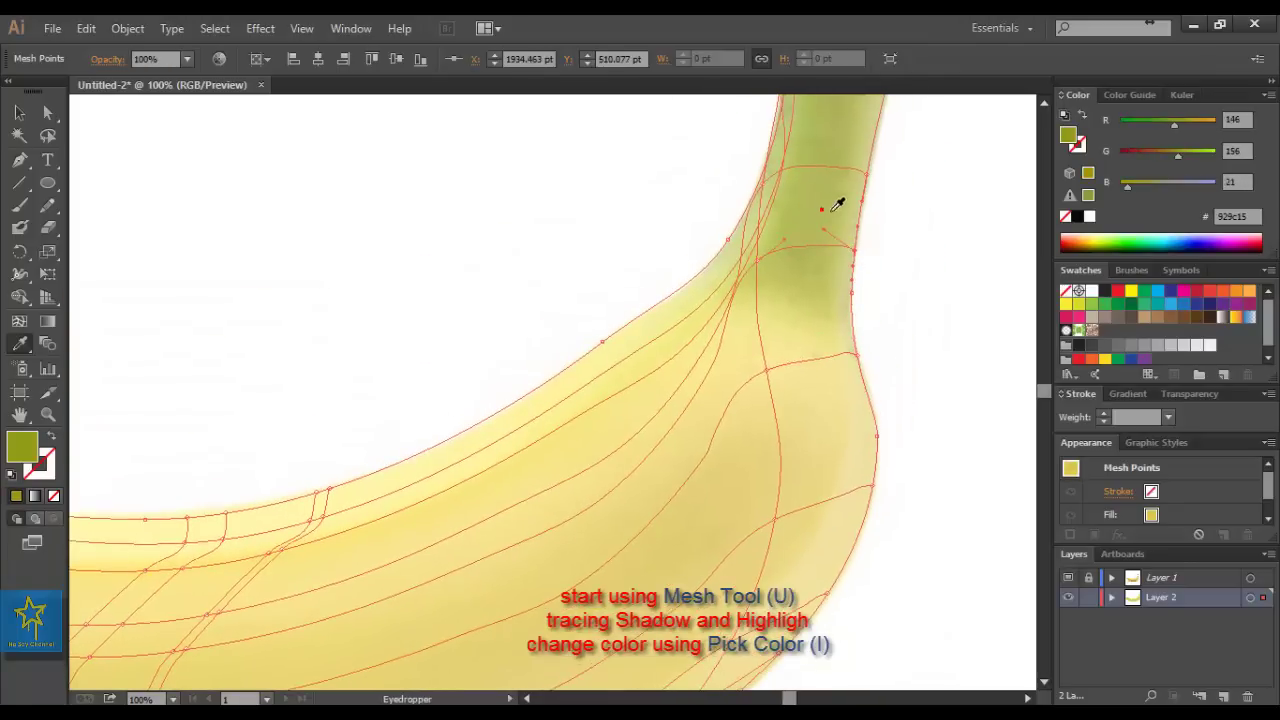
click(866, 171)
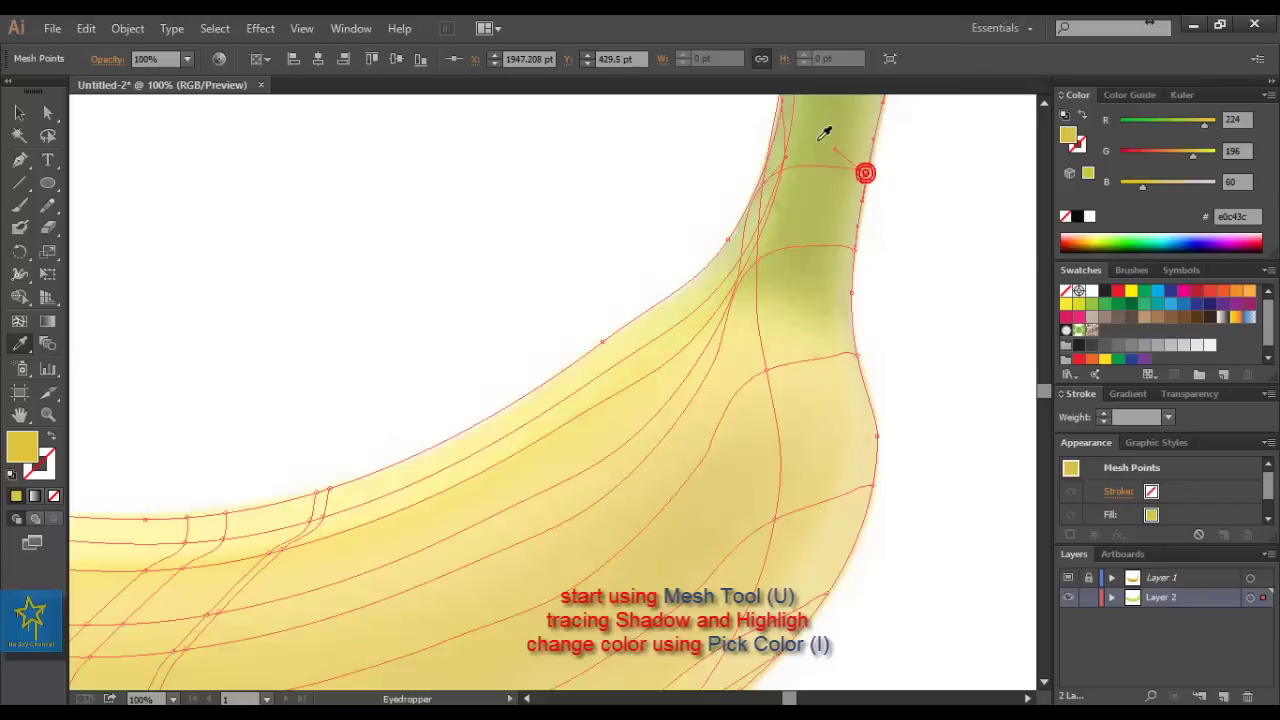
click(814, 134)
Colour the mesh points near the stem top with lighter tones and dark olive
drag(860, 145, 813, 289)
ctrl+click(864, 201)
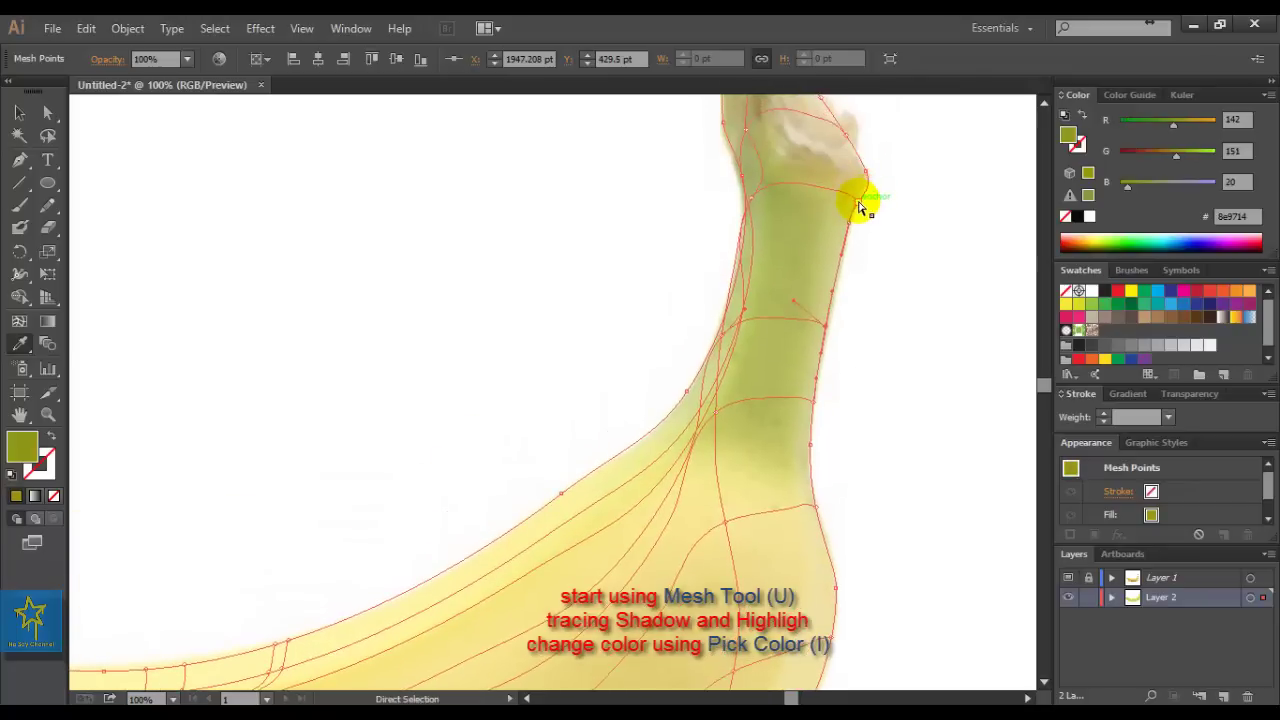
click(866, 180)
click(756, 205)
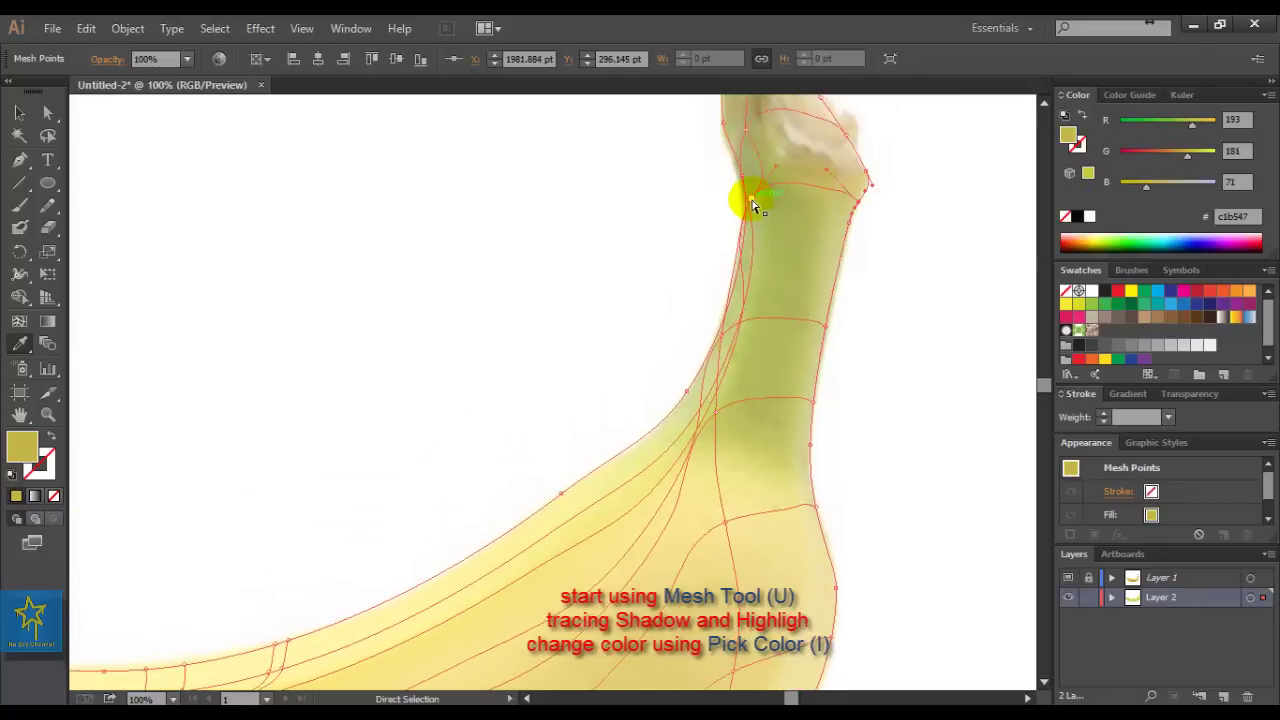
click(783, 190)
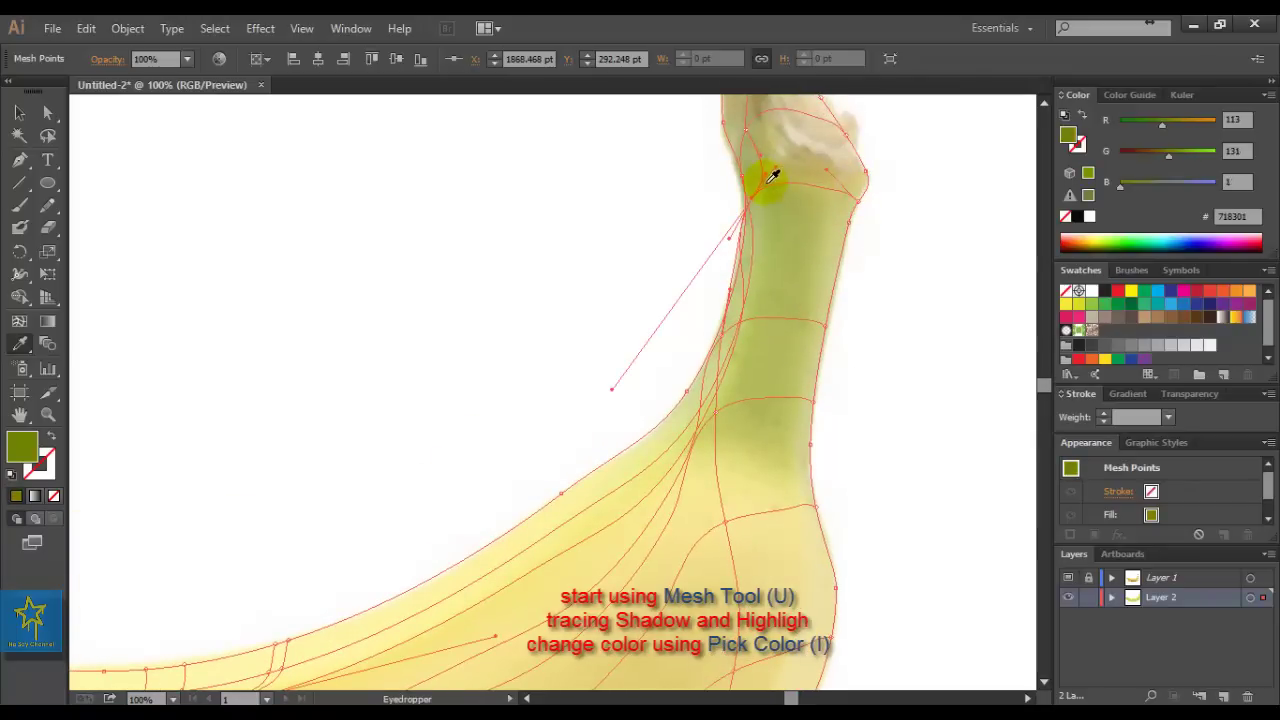
ctrl+click(751, 150)
ctrl+click(749, 129)
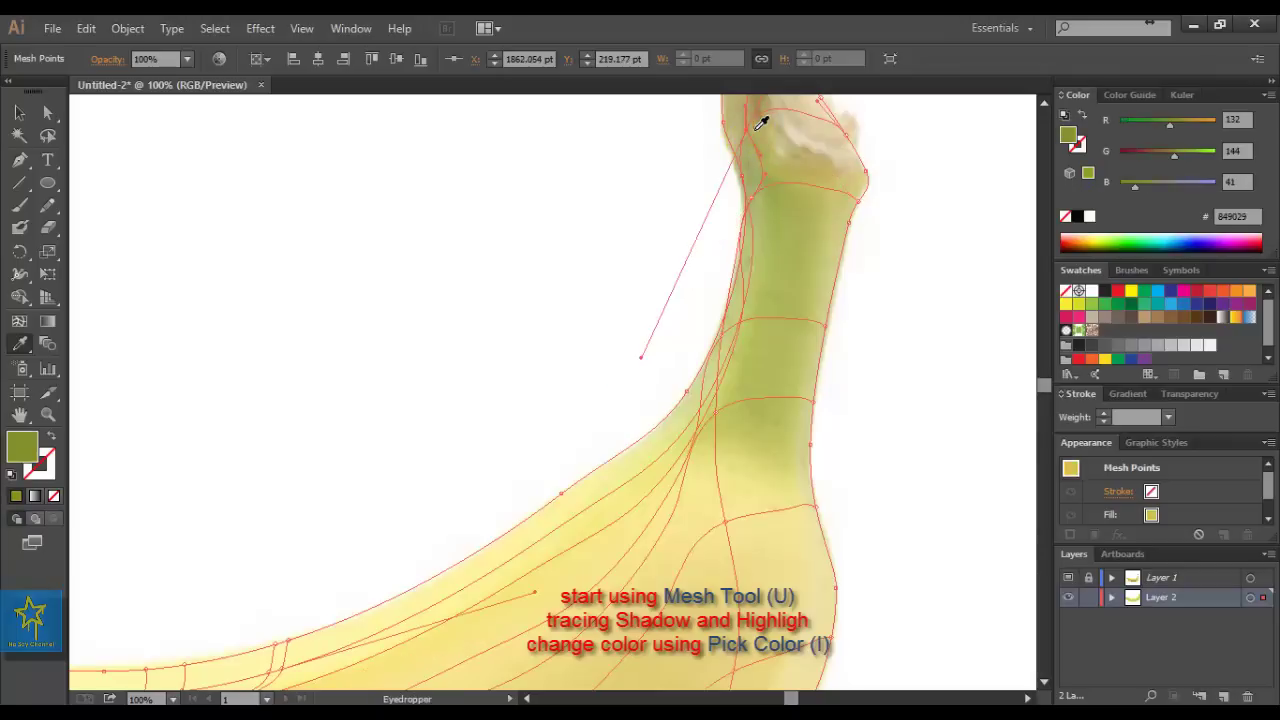
Shade the stem tip olive and its right-edge points gold, such as c3ab3f, then deselect
drag(783, 162, 803, 257)
ctrl+click(744, 222)
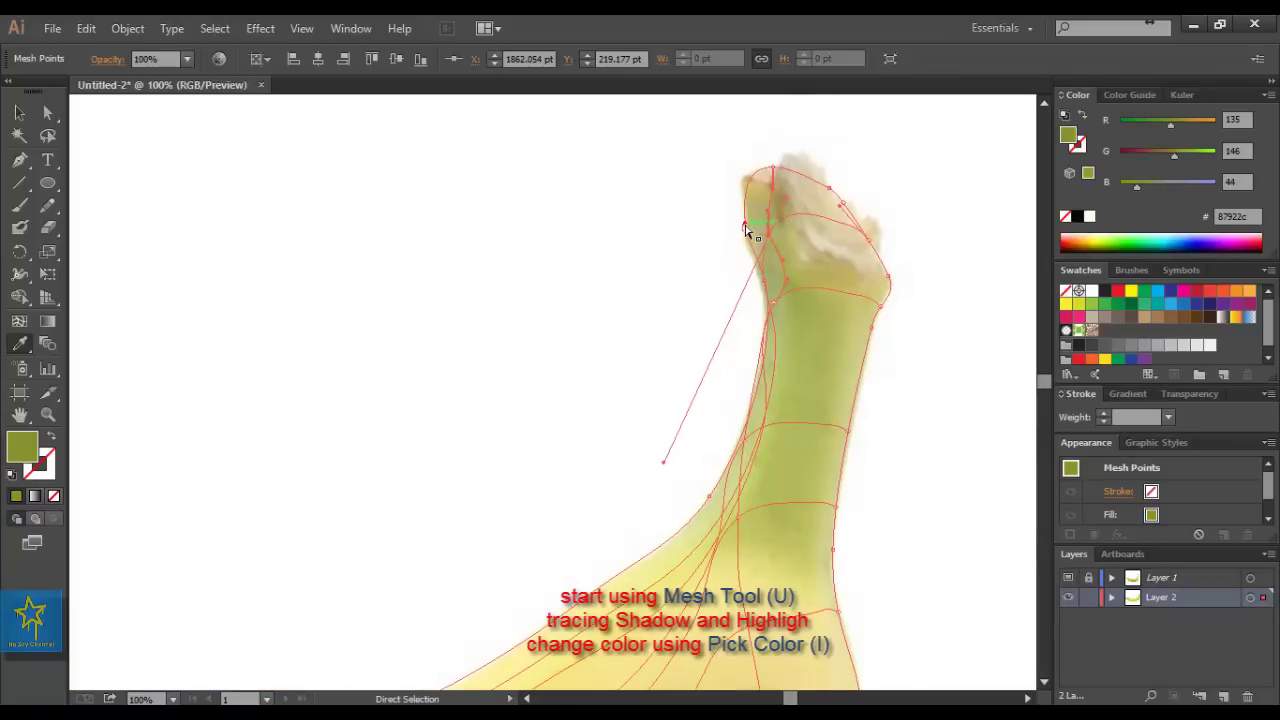
click(745, 224)
ctrl+click(776, 177)
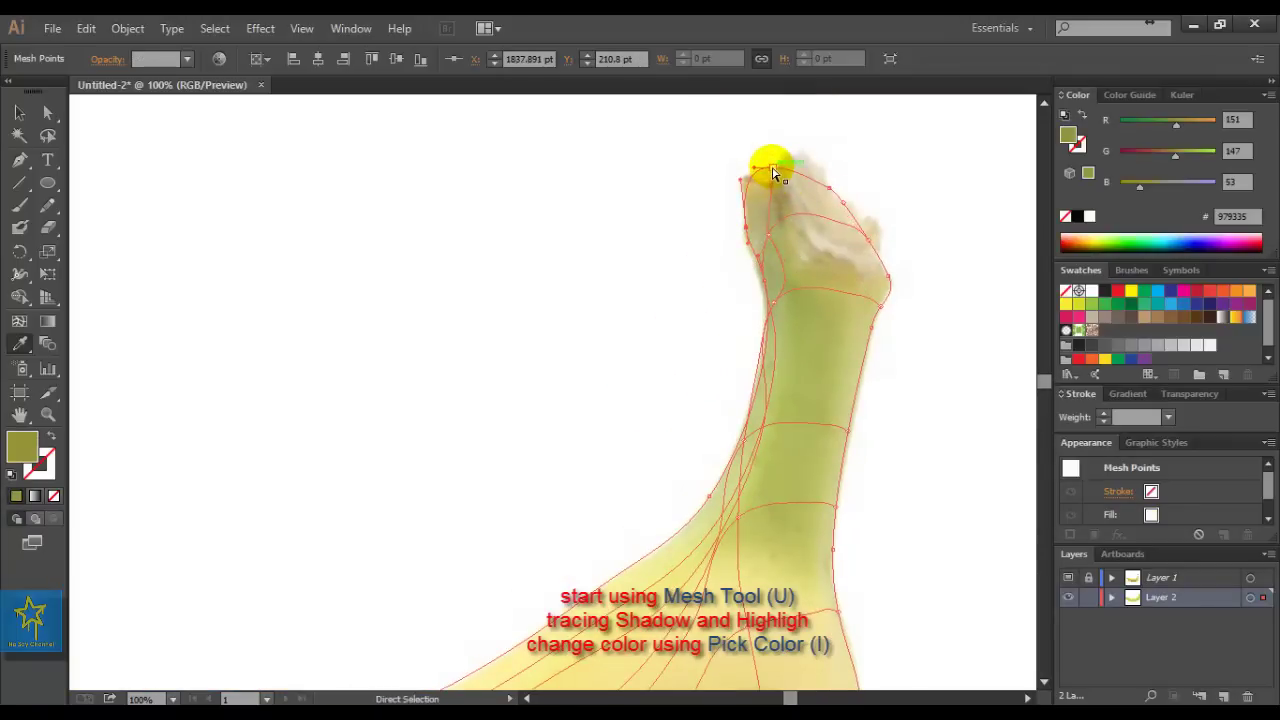
click(772, 174)
ctrl+click(868, 243)
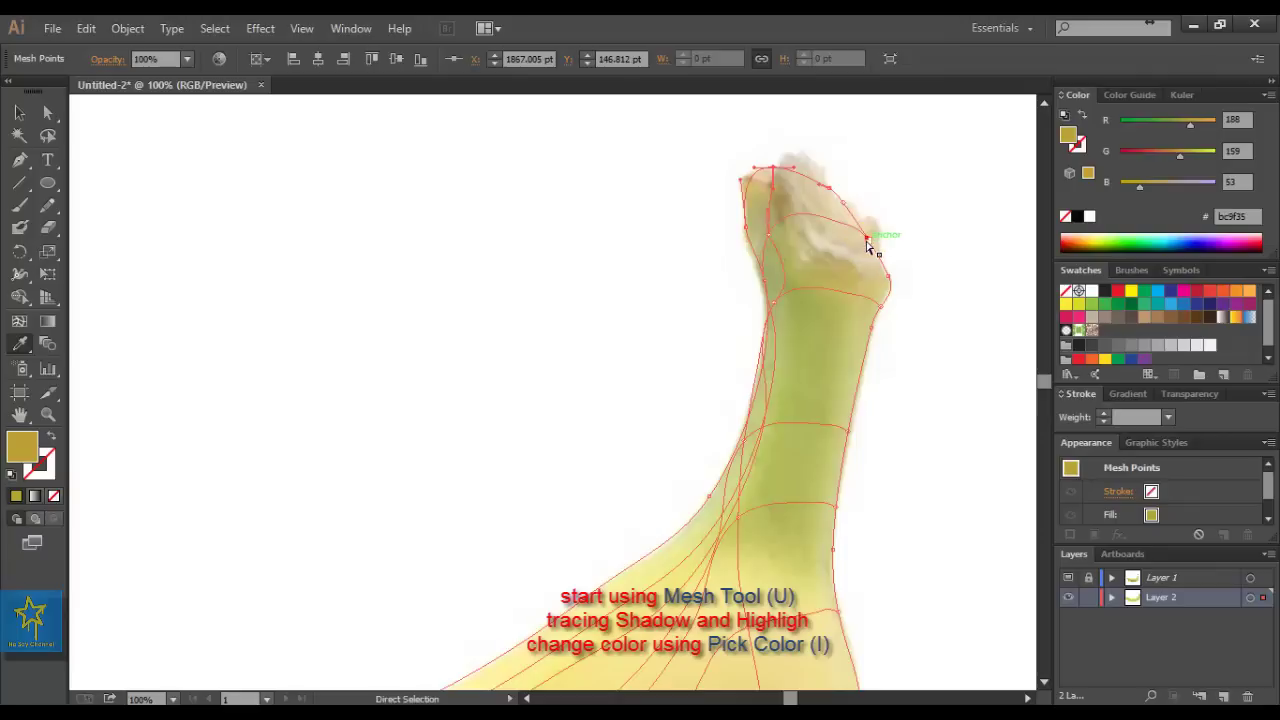
ctrl+click(868, 282)
click(865, 330)
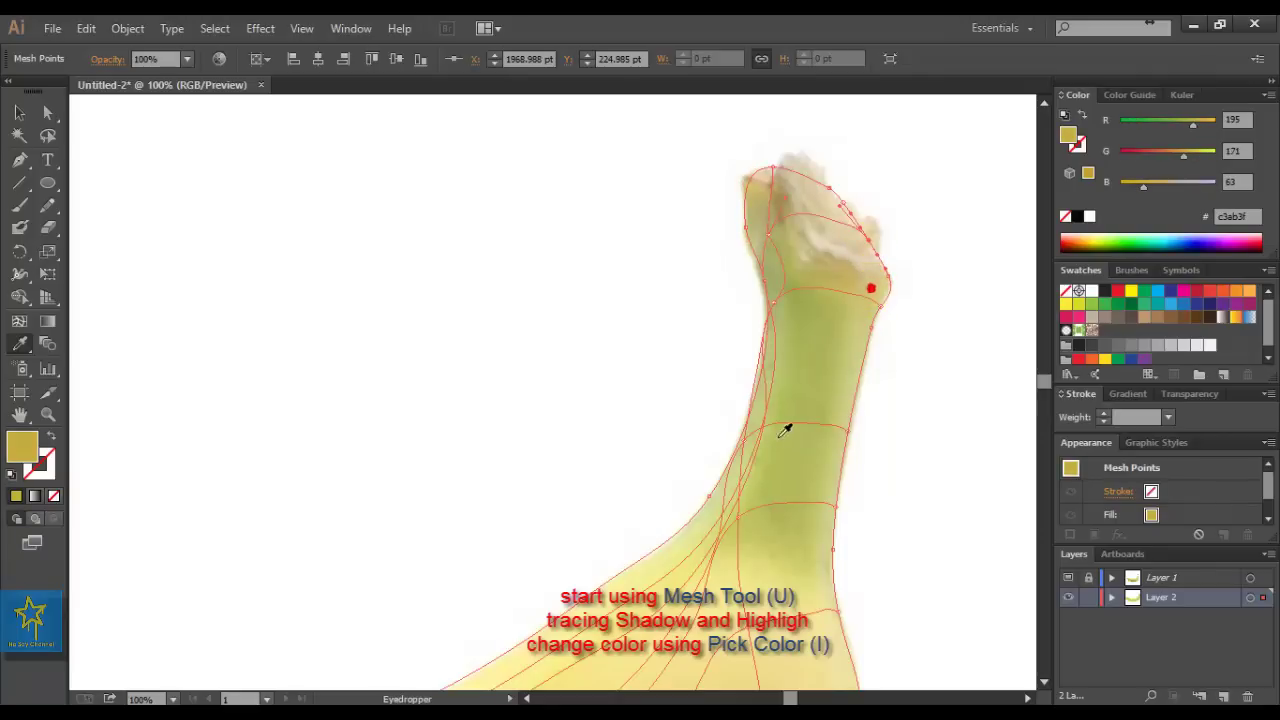
ctrl+click(780, 431)
Hide the Layer 1 reference photo, deselect the mesh, and zoom out to frame the banana
click(1068, 578)
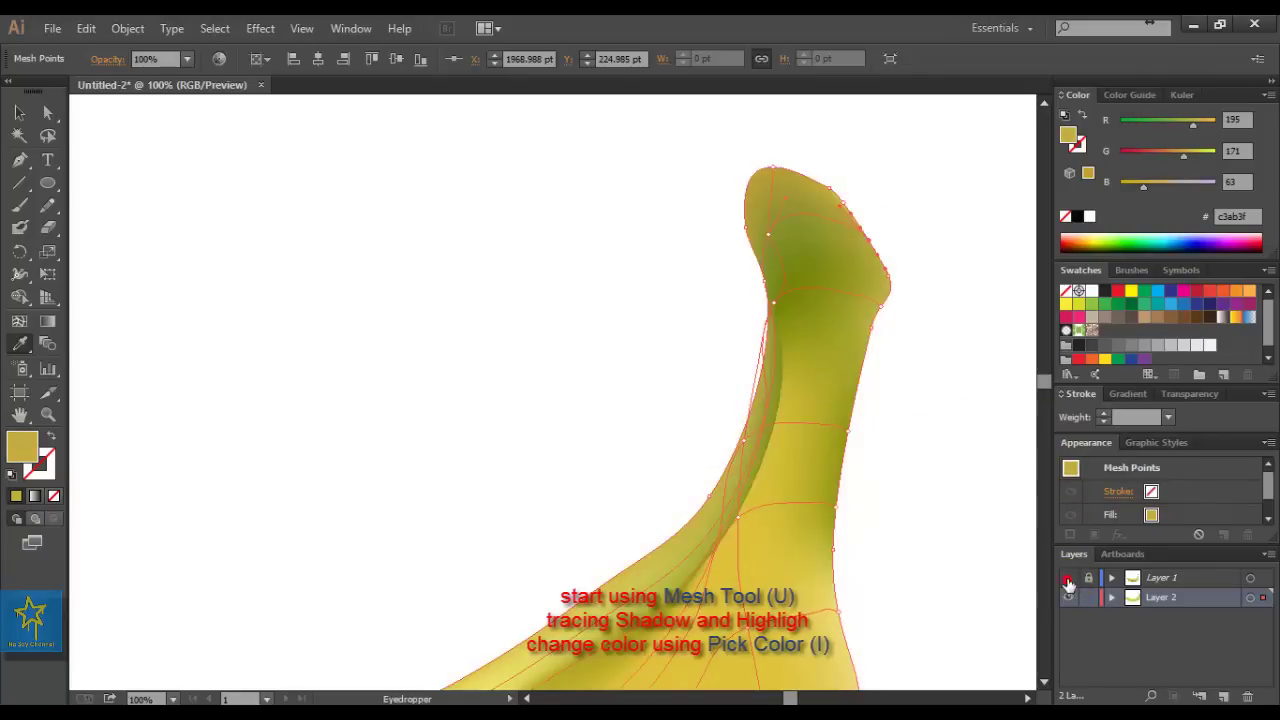
ctrl+alt+click(760, 545)
drag(280, 355, 746, 360)
mouse_move(200, 405)
mouse_down()
mouse_move(512, 417)
mouse_move(606, 489)
mouse_up()
click(601, 560)
ctrl+alt+click(630, 542)
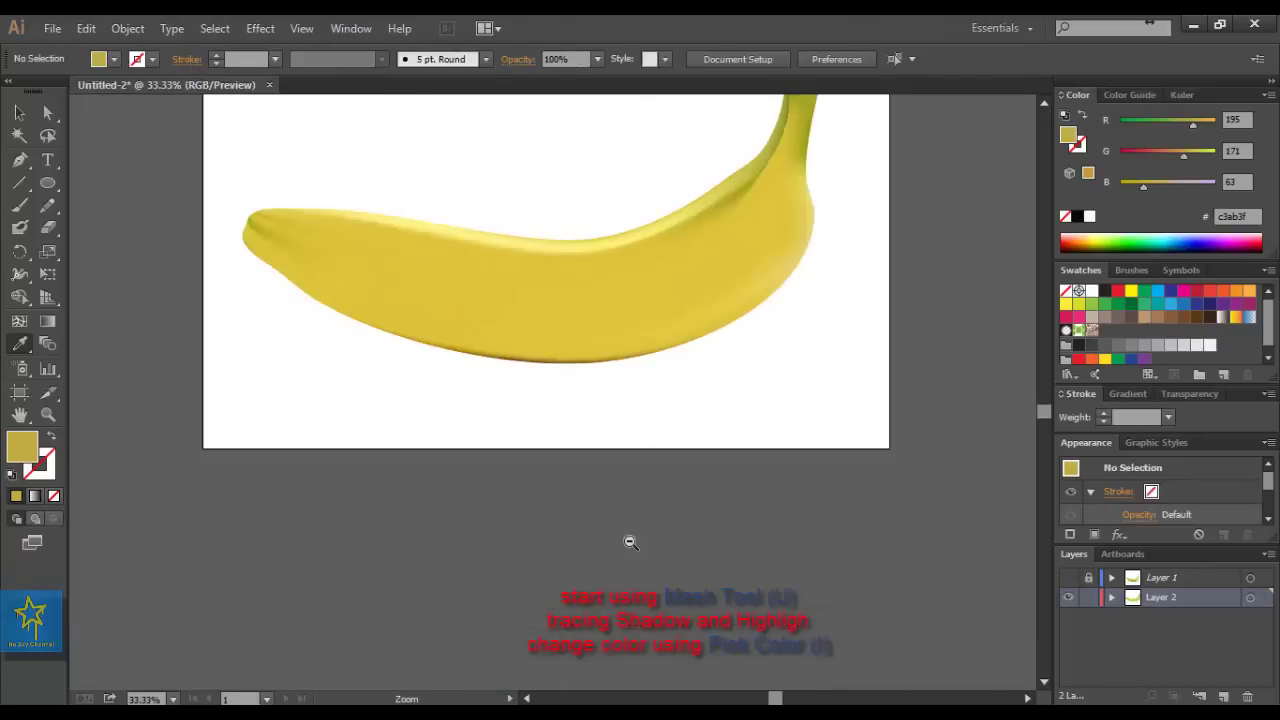
drag(661, 399, 716, 431)
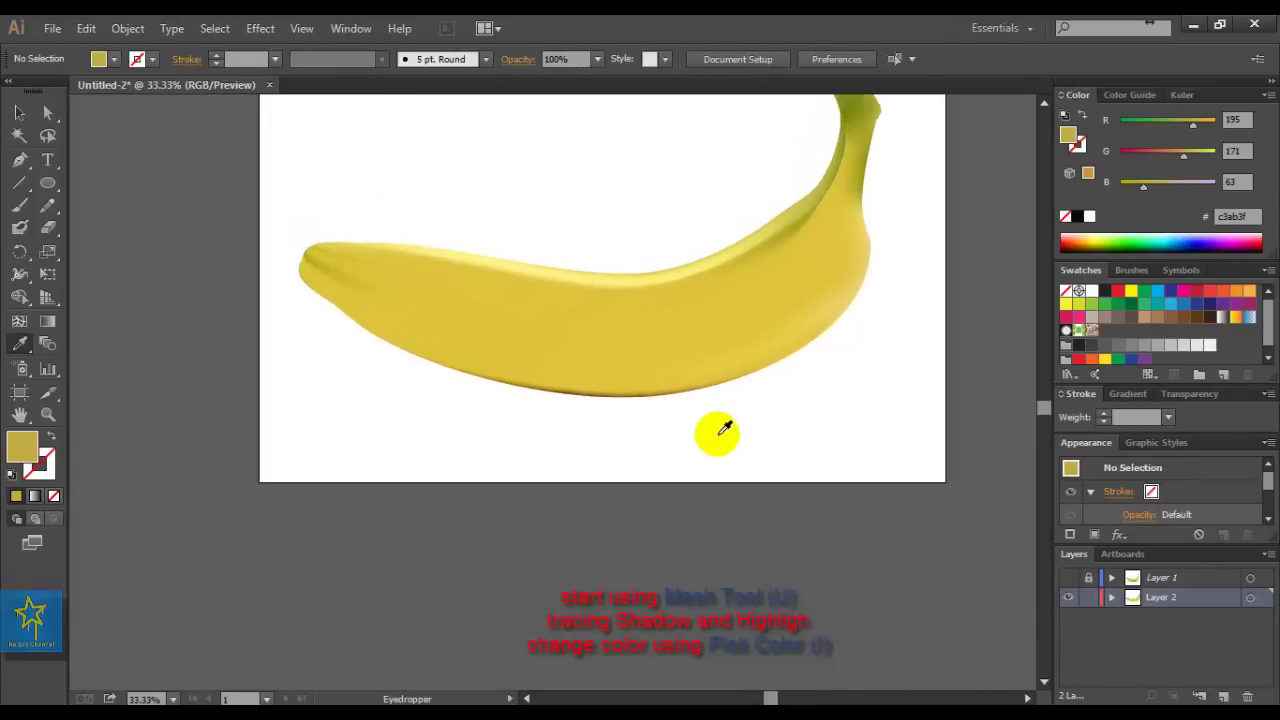
Show the reference photo again and recolour a lower-belly mesh point with sampled golds
click(680, 346)
click(636, 385)
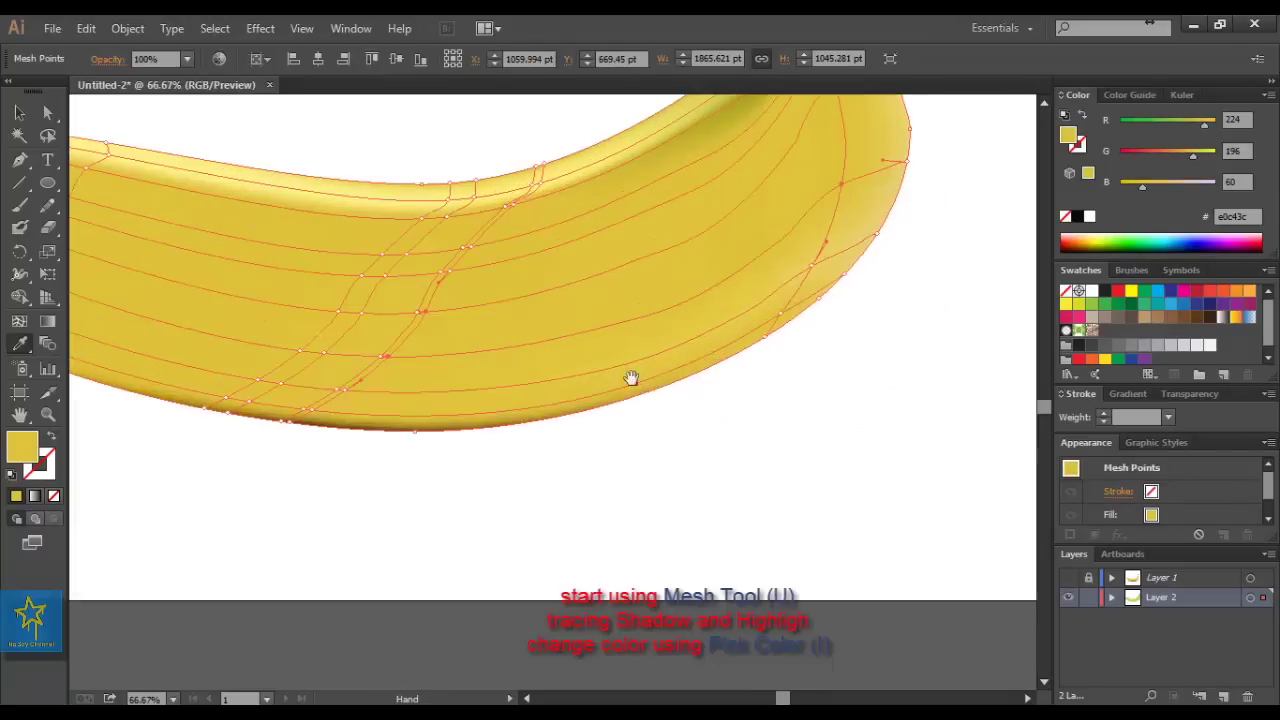
mouse_move(448, 368)
mouse_down()
mouse_move(686, 371)
mouse_move(637, 403)
mouse_up()
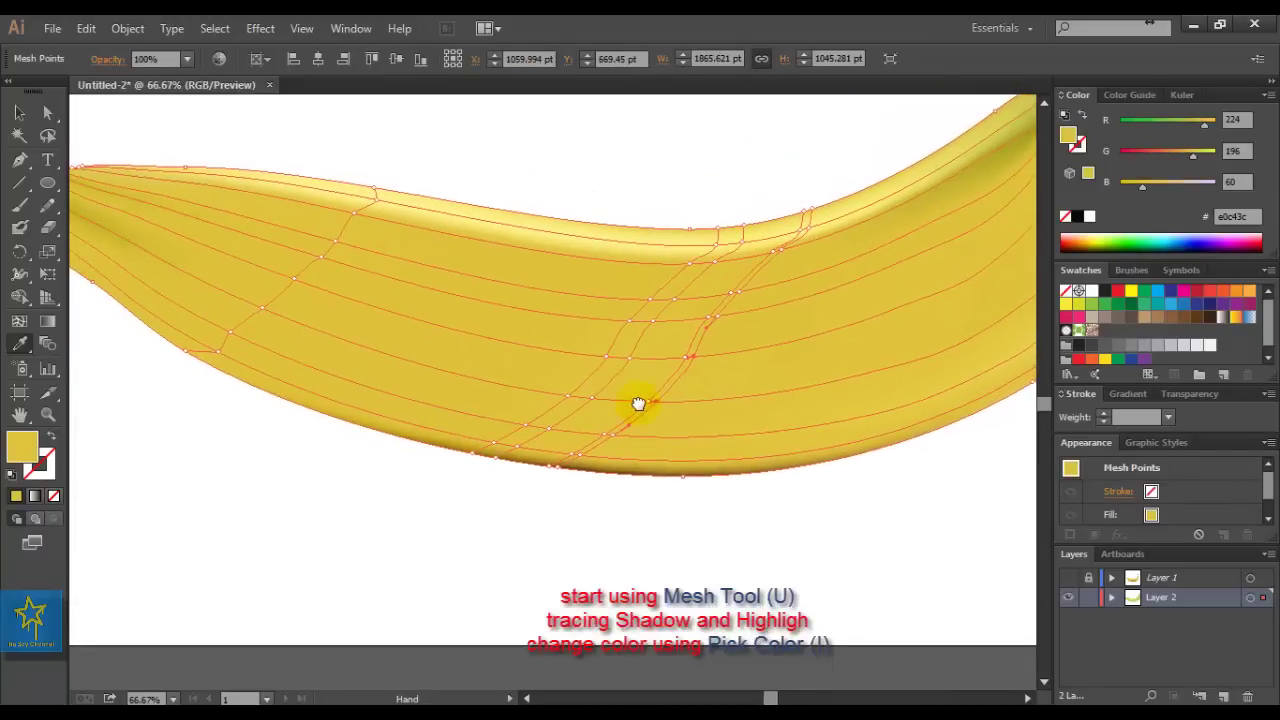
click(1069, 578)
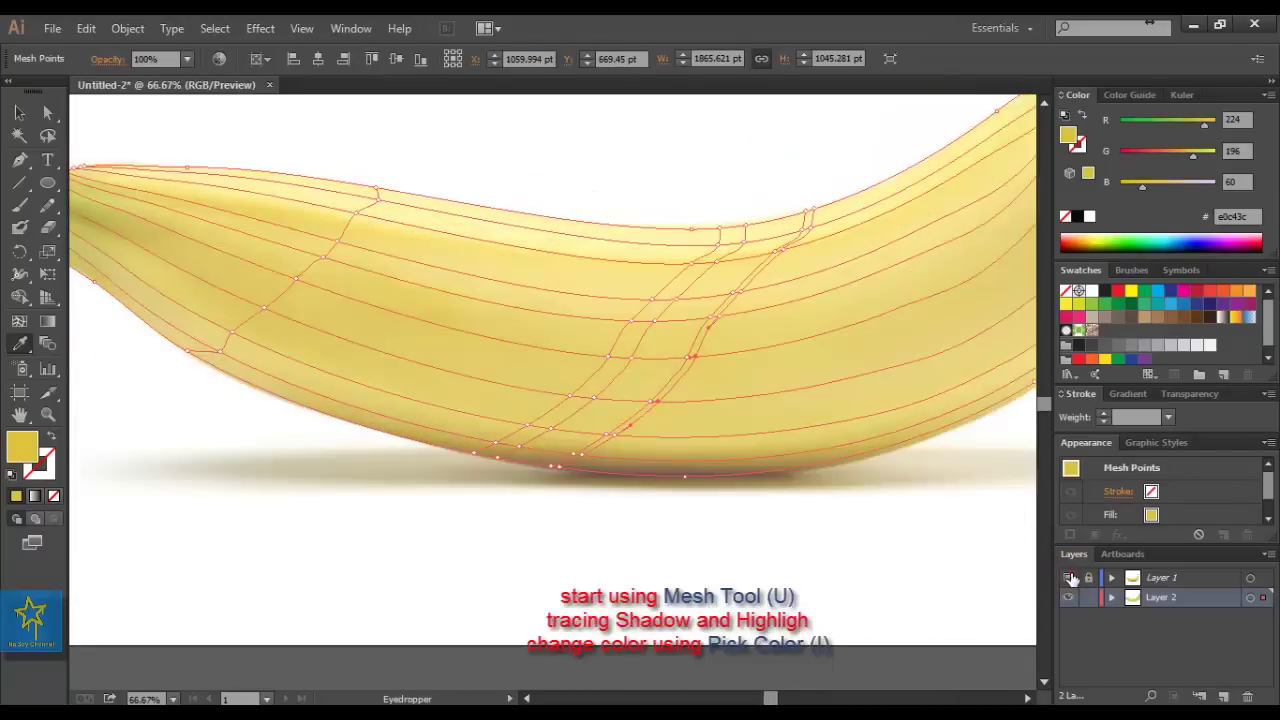
click(553, 430)
key(a)
click(531, 429)
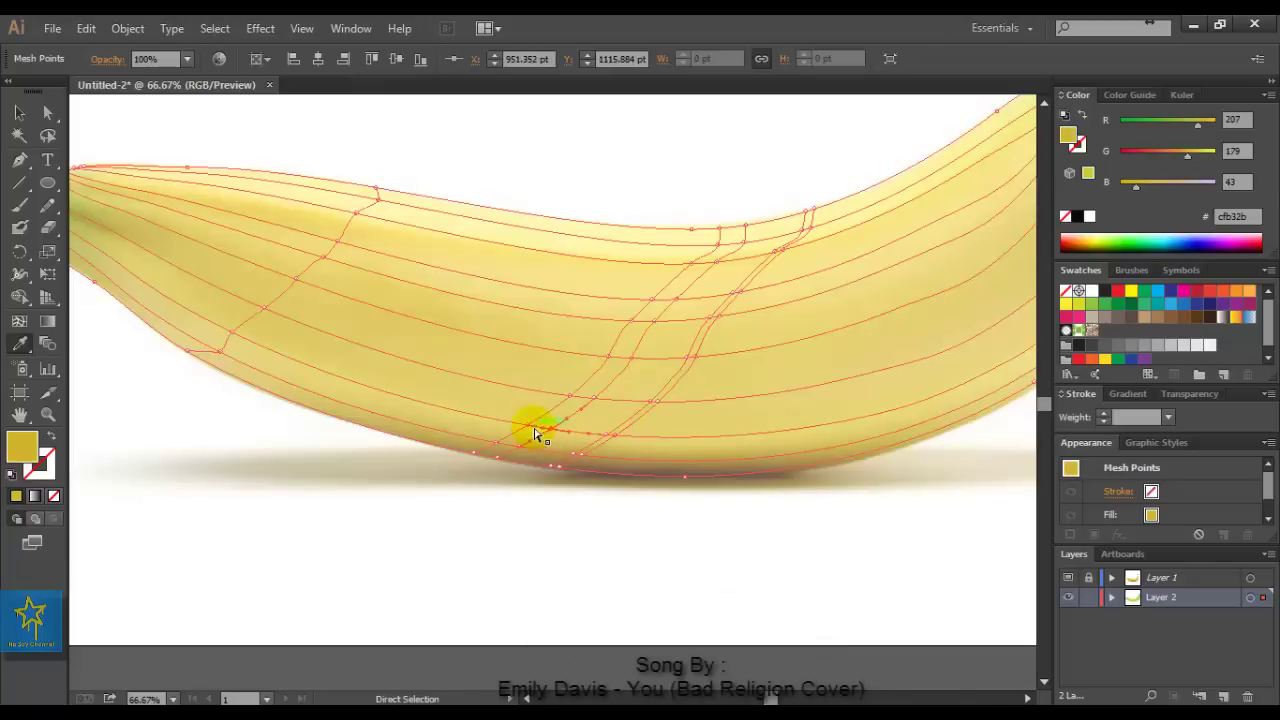
key(i)
click(500, 422)
Add and tint belly mesh points with deep golds like c5a922, then hide the photo
key(a)
click(232, 336)
click(423, 408)
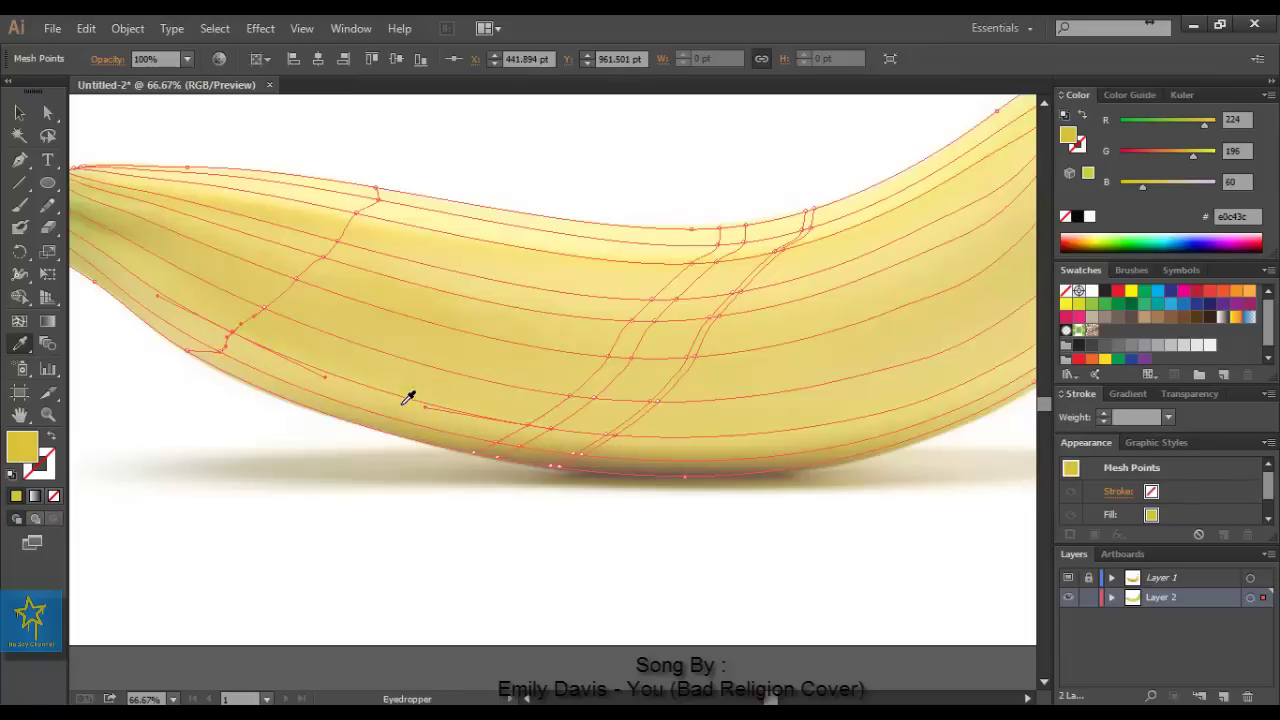
click(613, 445)
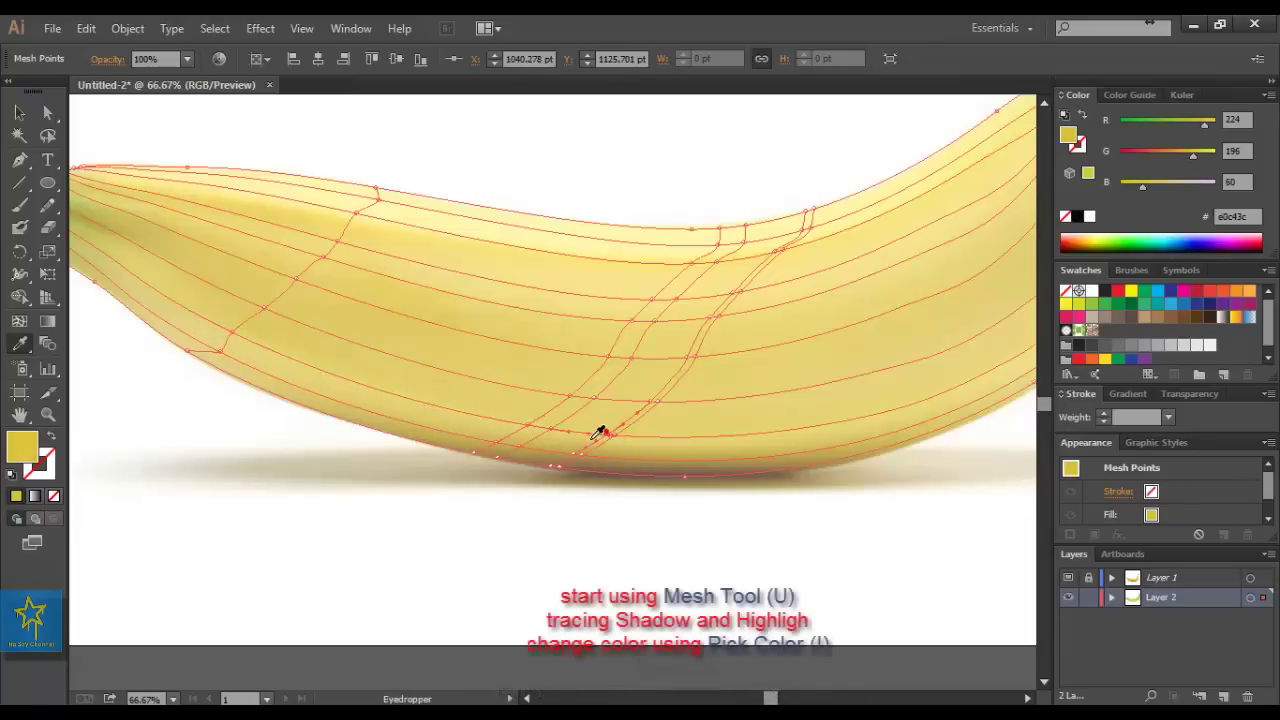
key(i)
click(617, 447)
click(614, 440)
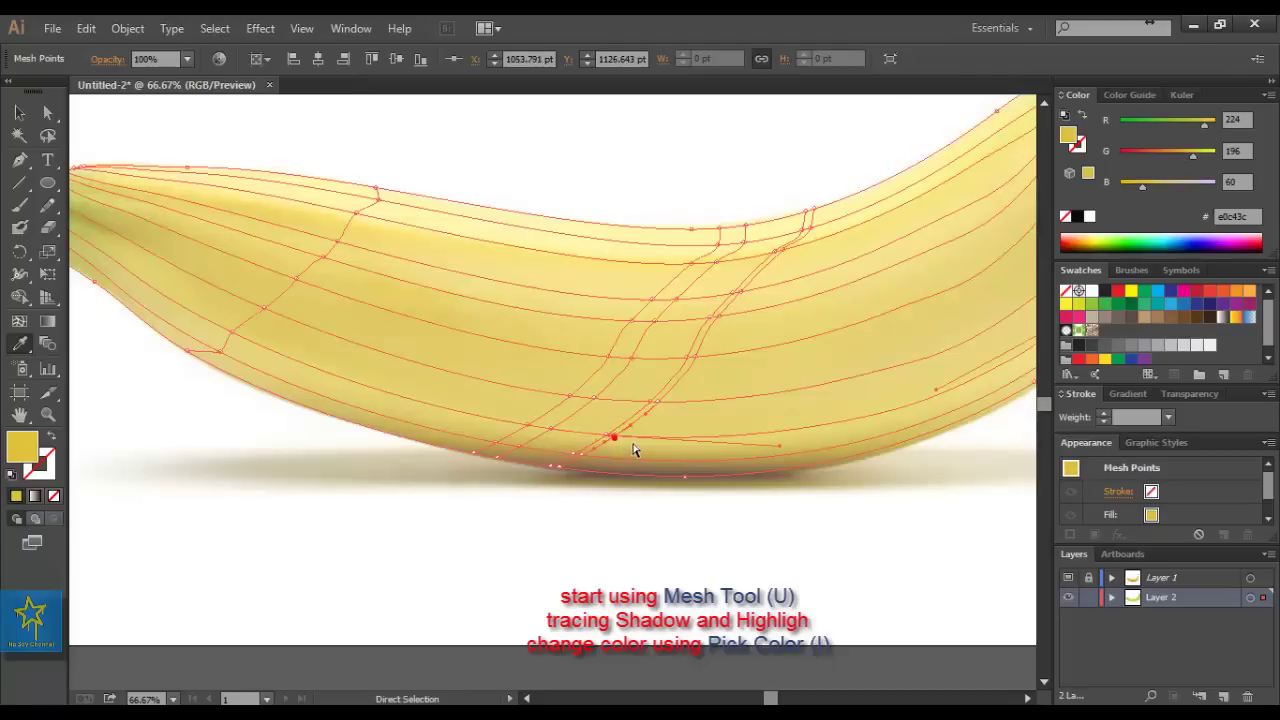
click(636, 447)
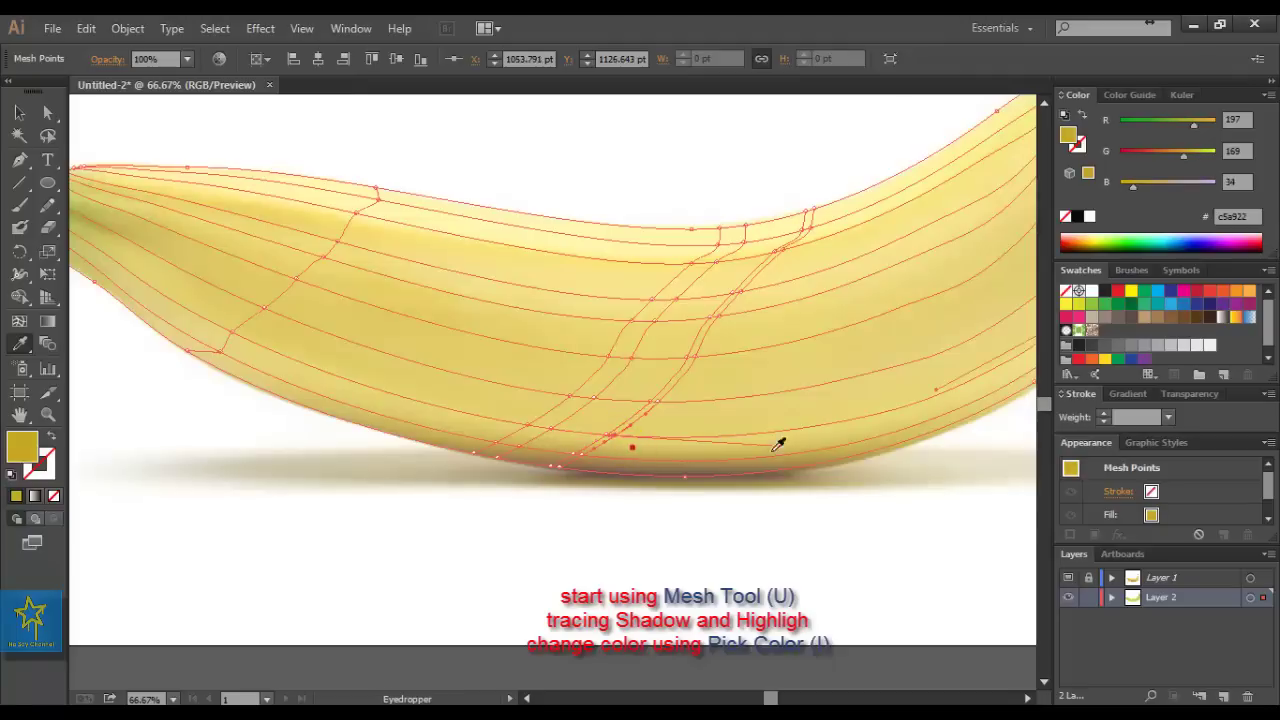
click(1068, 578)
Zoom in on the stem and nudge two neck mesh points slightly right
key(ctrl+shift+a)
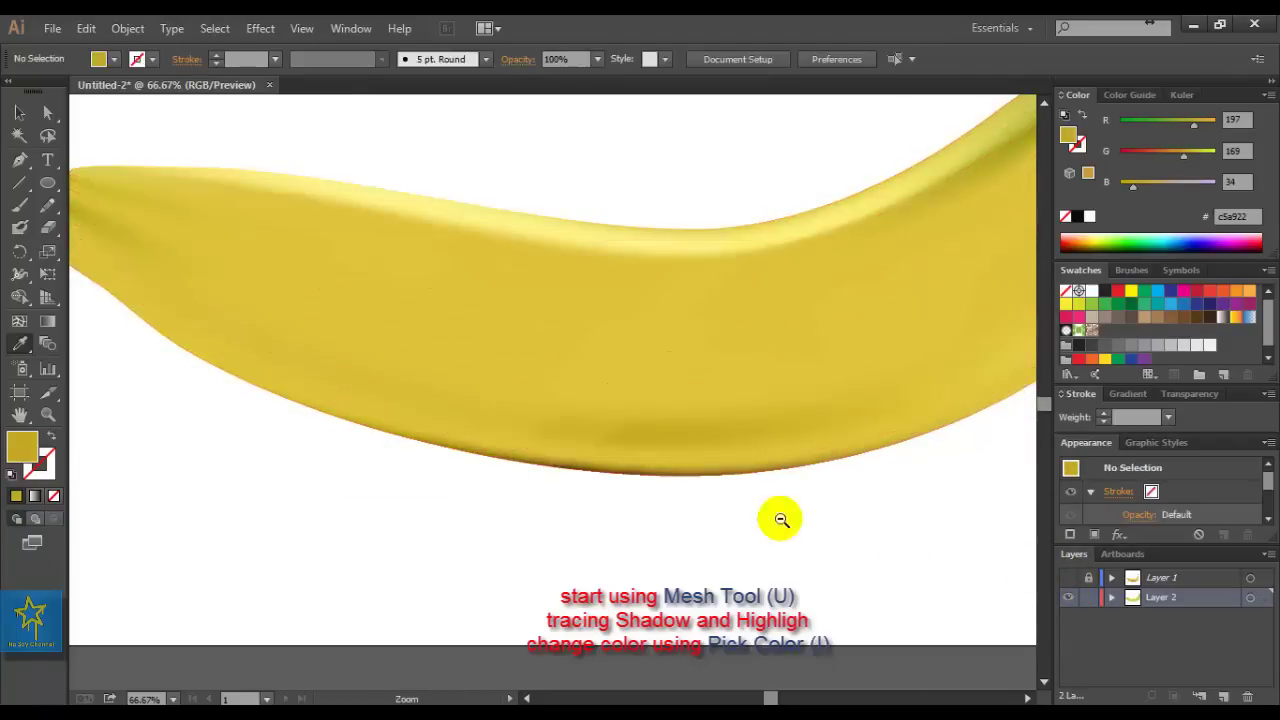
alt+click(781, 519)
drag(337, 223, 574, 351)
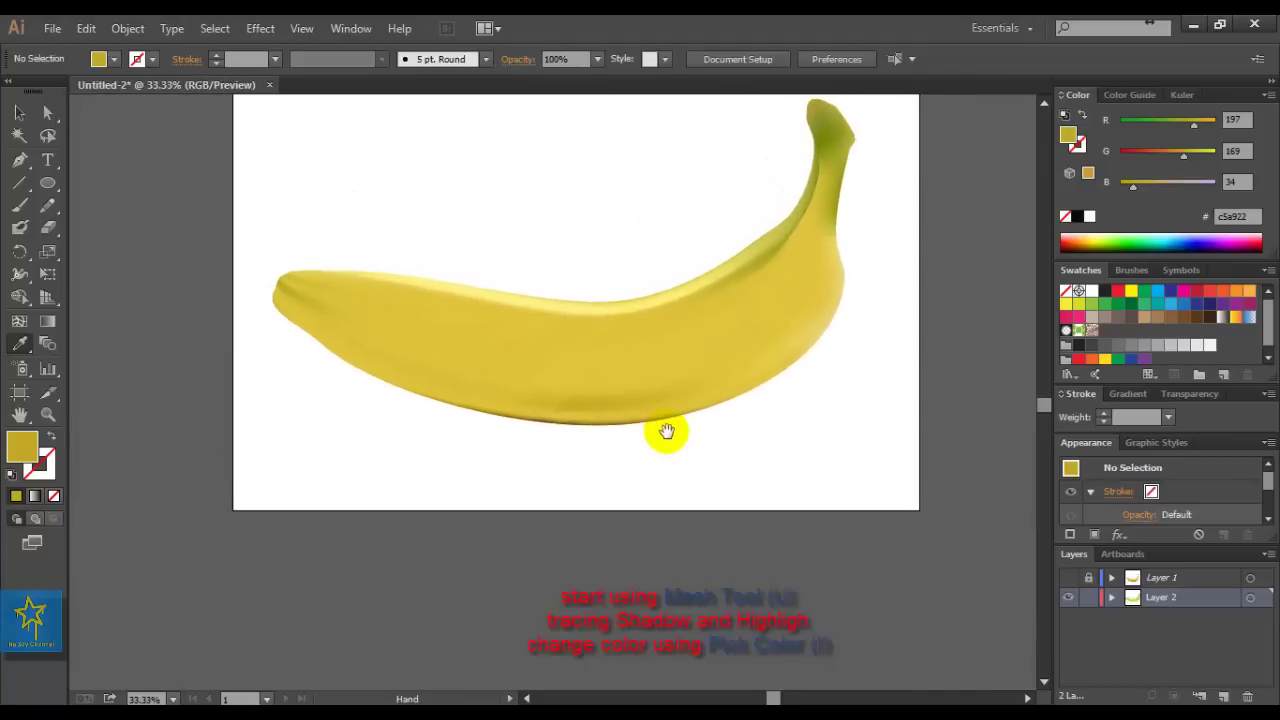
key(ctrl+alt+space)
click(732, 295)
click(491, 411)
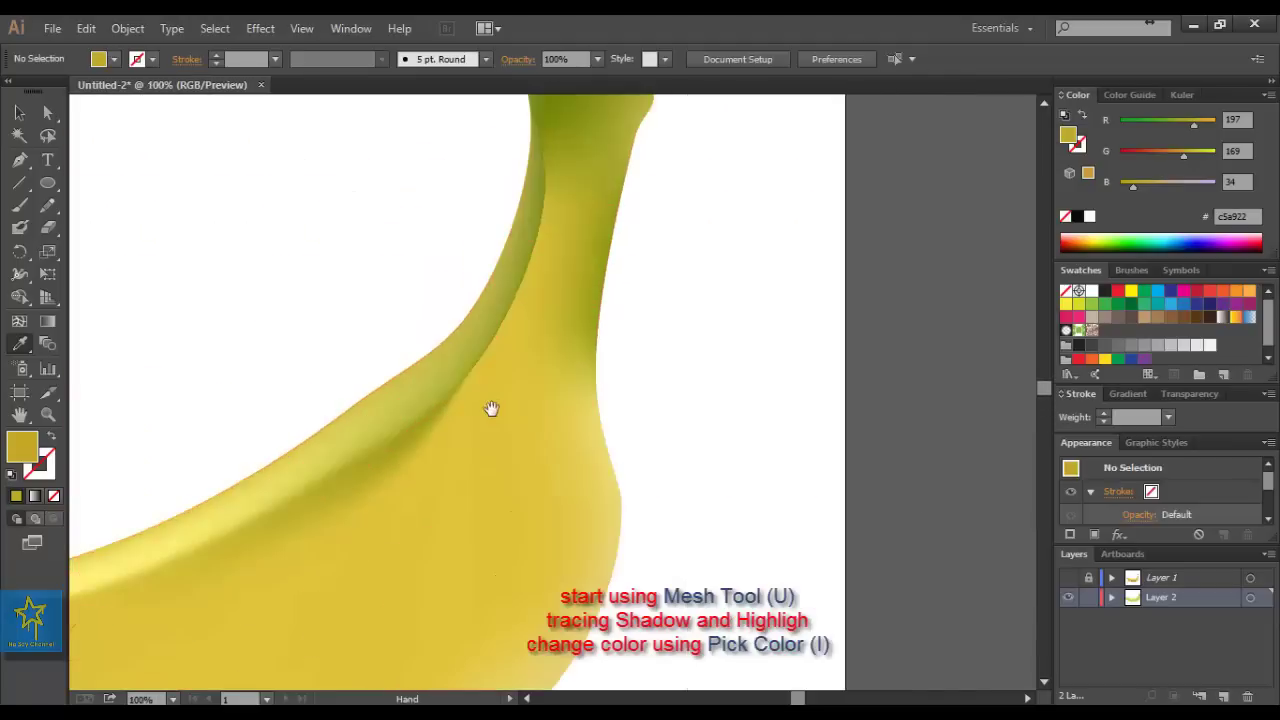
drag(491, 411, 557, 431)
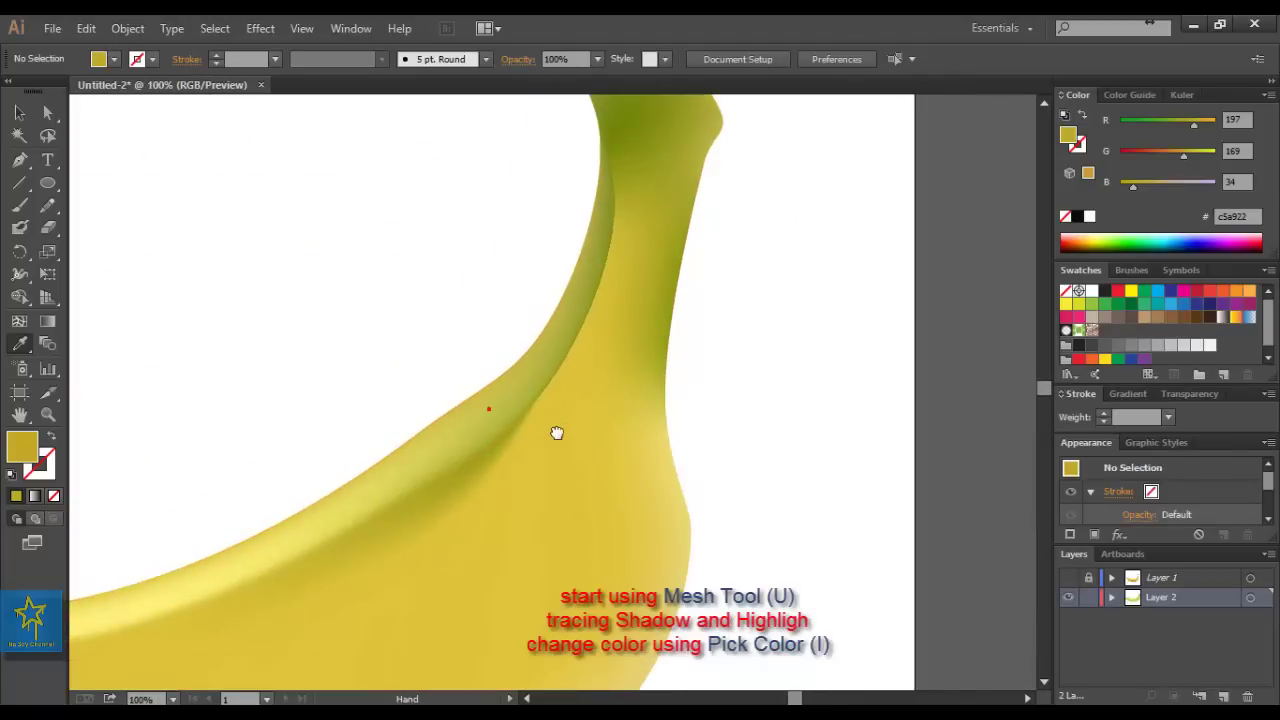
click(570, 355)
drag(578, 362, 590, 361)
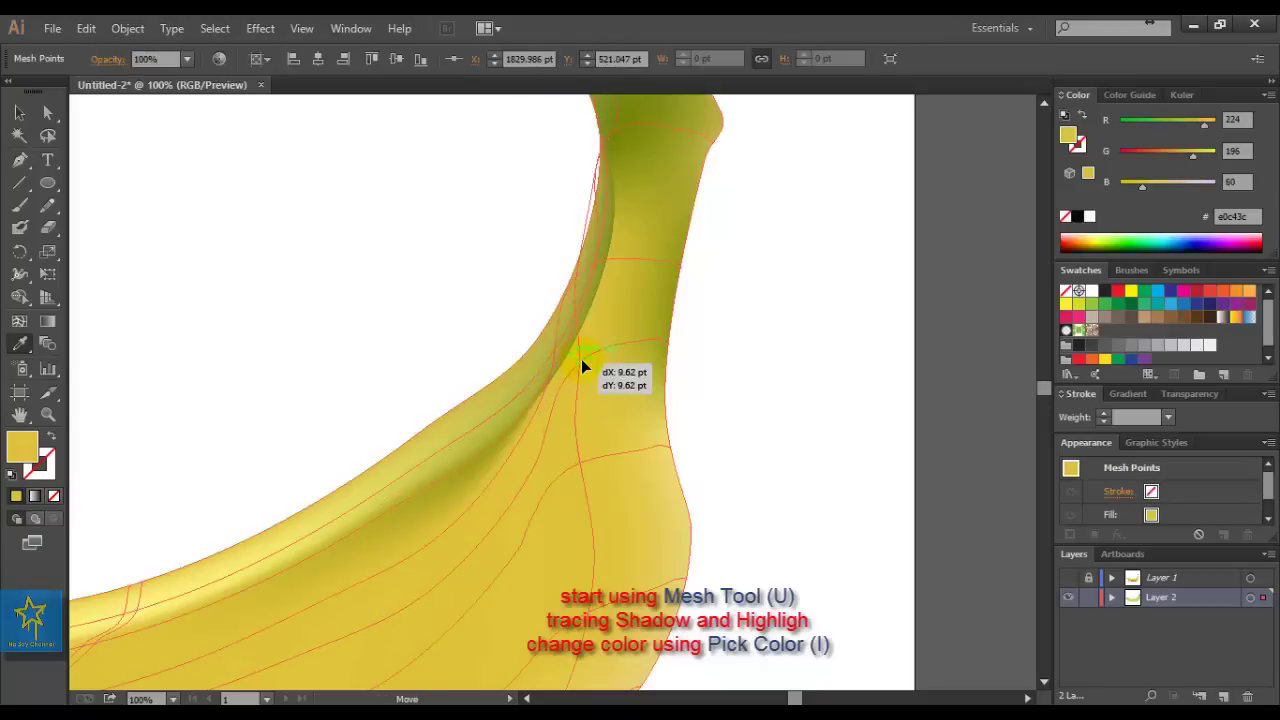
click(594, 262)
drag(594, 262, 602, 268)
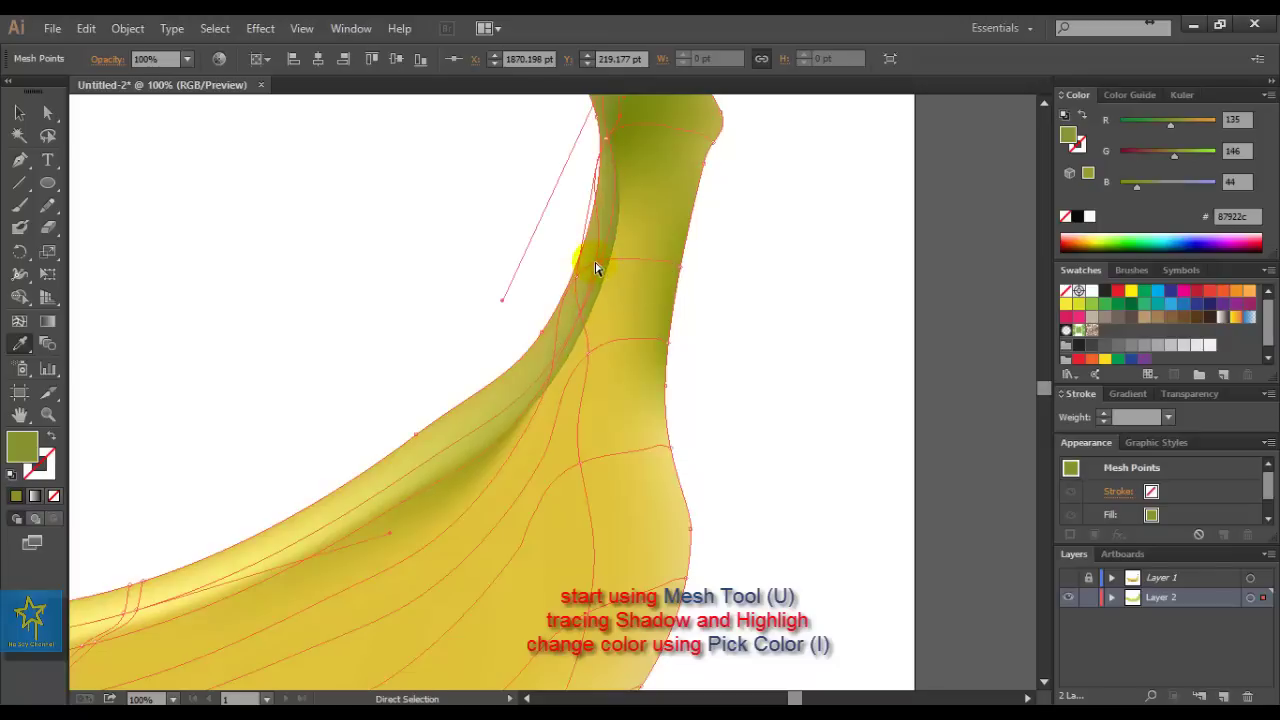
Add a neck mesh point, drag it down the stem, and colour it olive 929c15
click(592, 262)
click(588, 260)
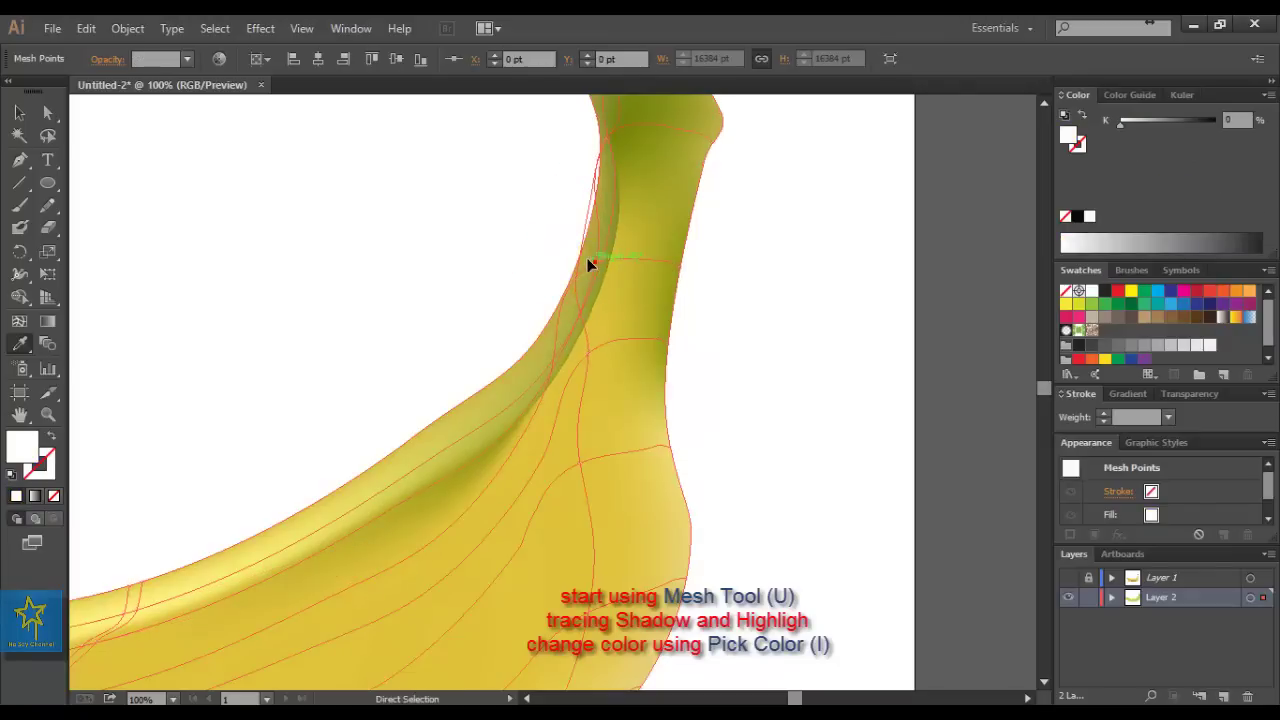
click(588, 262)
click(585, 335)
click(588, 356)
click(668, 346)
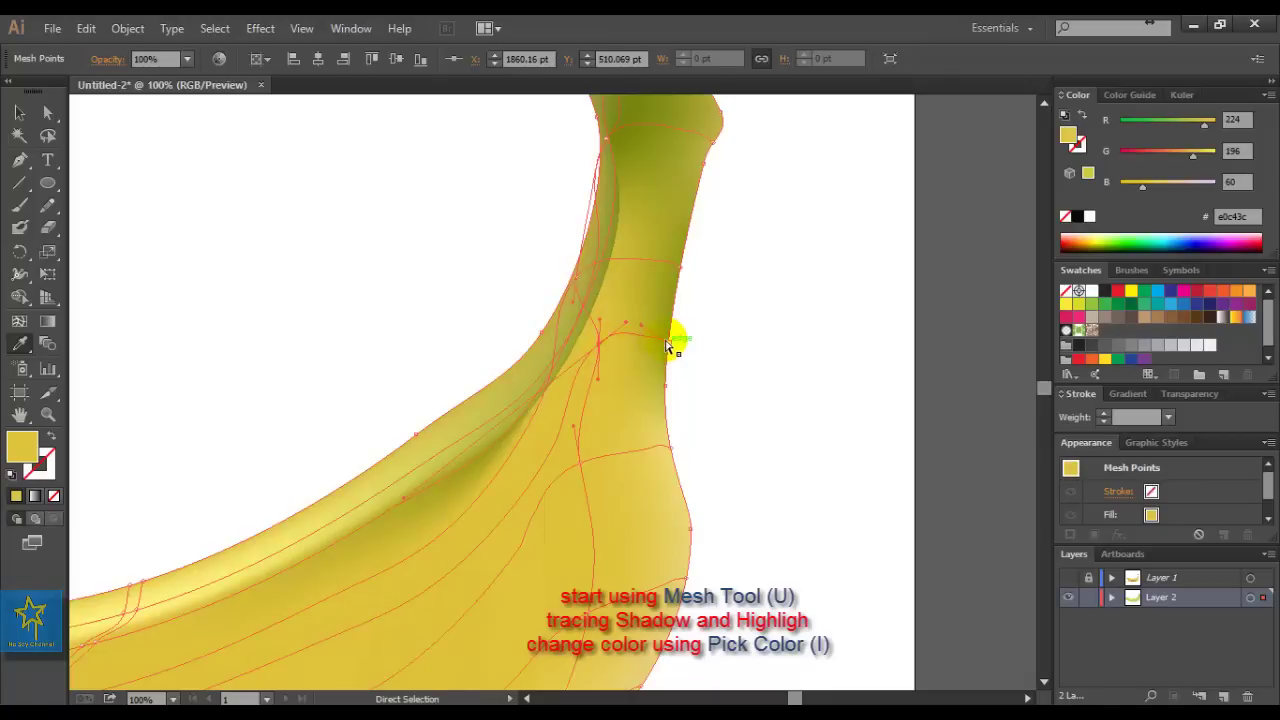
mouse_move(668, 347)
mouse_down()
mouse_move(663, 410)
mouse_move(586, 413)
mouse_move(598, 413)
mouse_up()
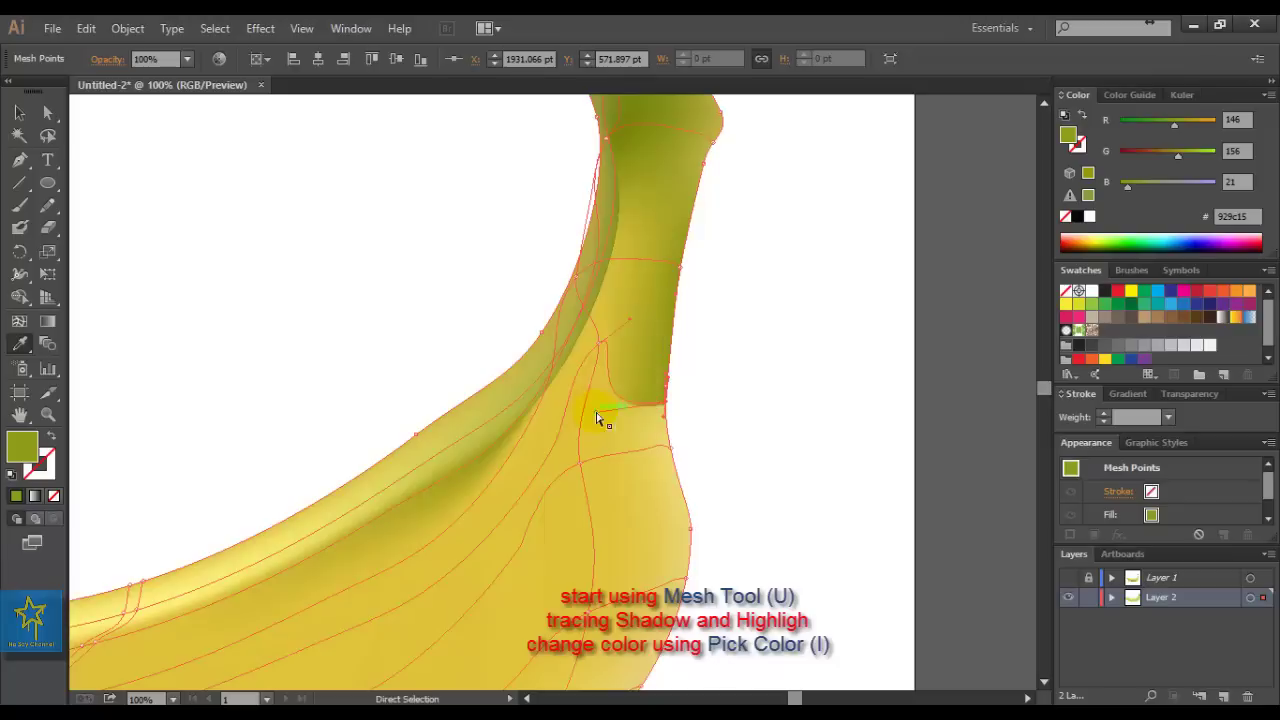
mouse_move(630, 318)
mouse_down()
mouse_move(631, 353)
mouse_move(600, 366)
mouse_up()
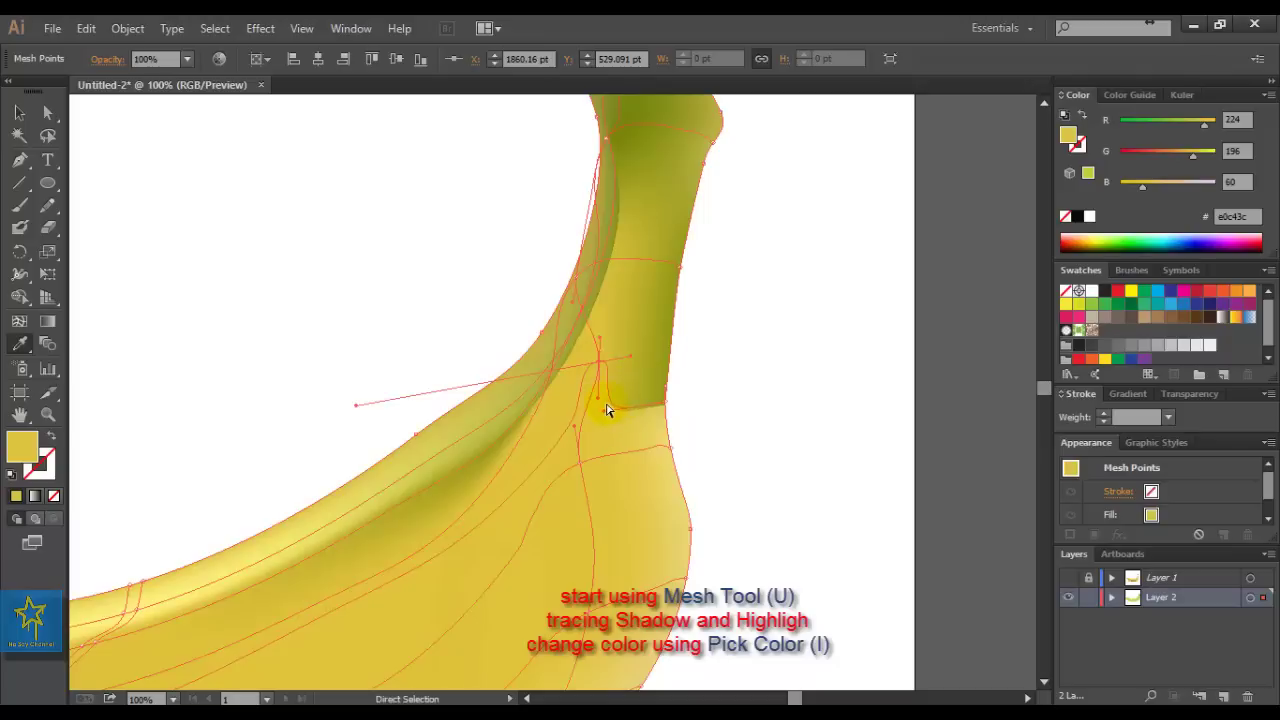
drag(606, 409, 628, 331)
click(646, 432)
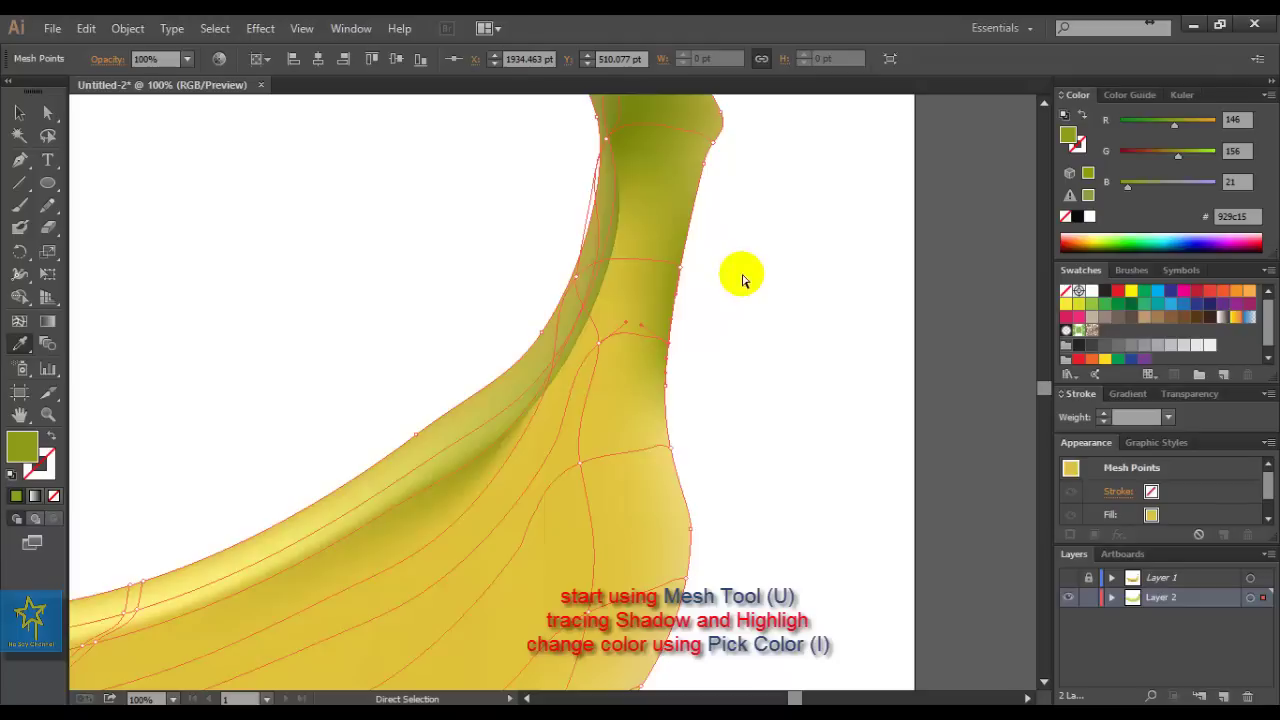
click(742, 316)
Hide the mesh banana layer and zoom to 200% on the photo's frayed stem tip
alt+click(726, 343)
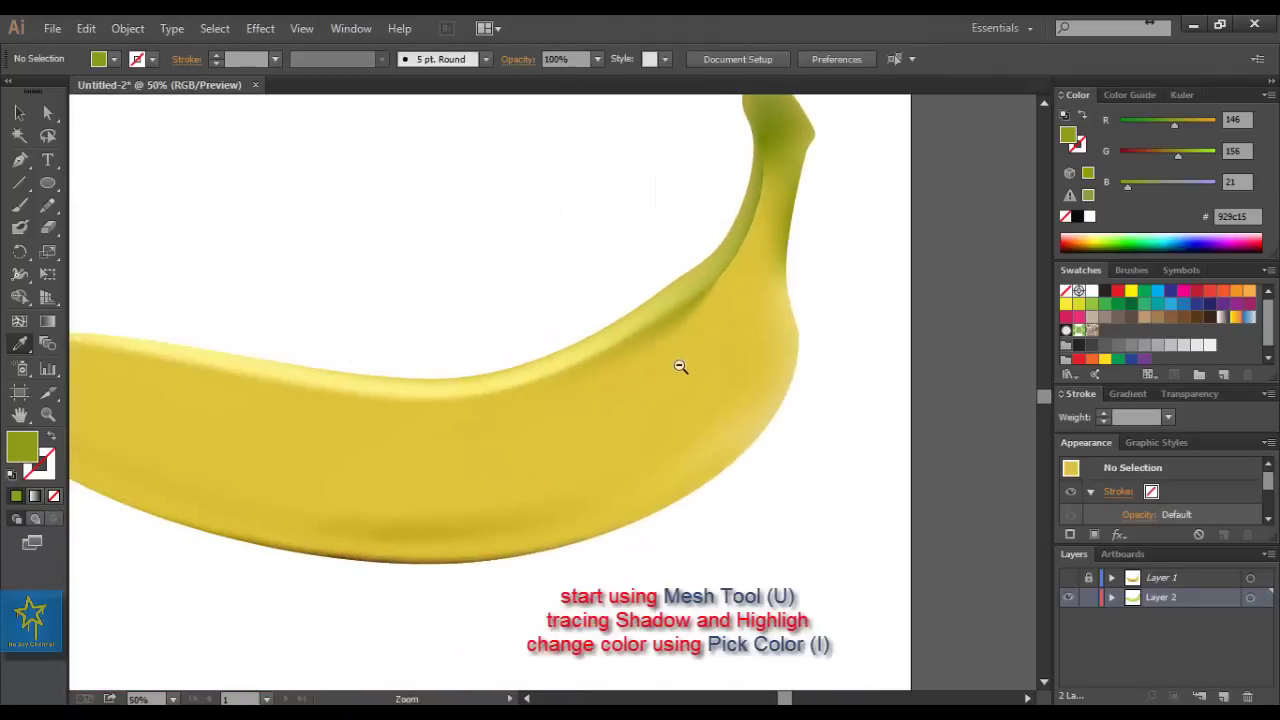
alt+click(680, 366)
drag(657, 351, 789, 418)
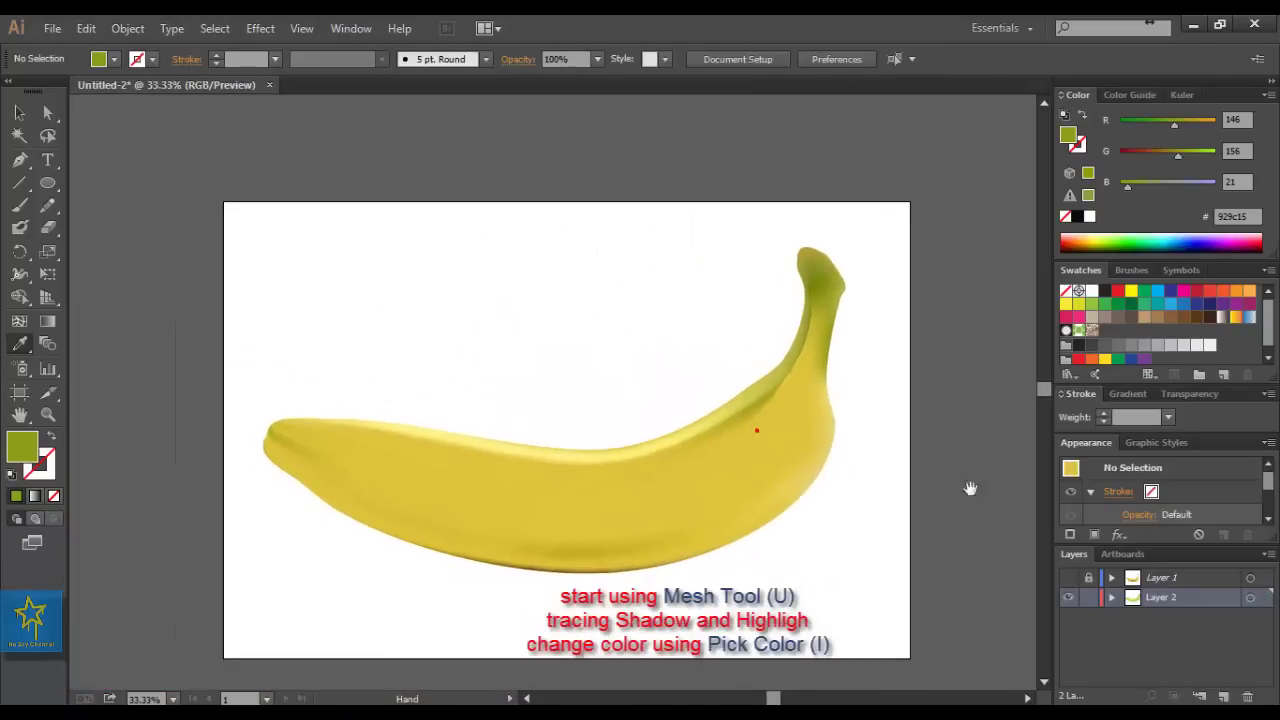
click(1068, 579)
click(814, 373)
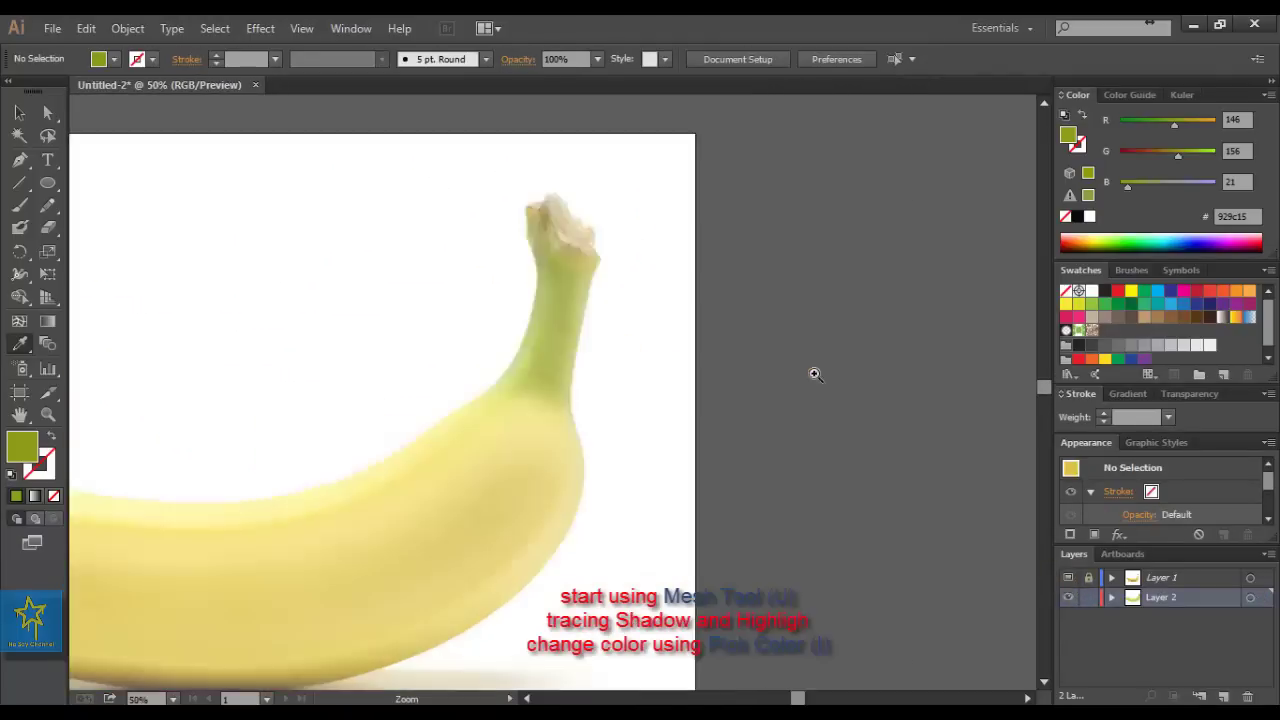
click(410, 315)
click(380, 329)
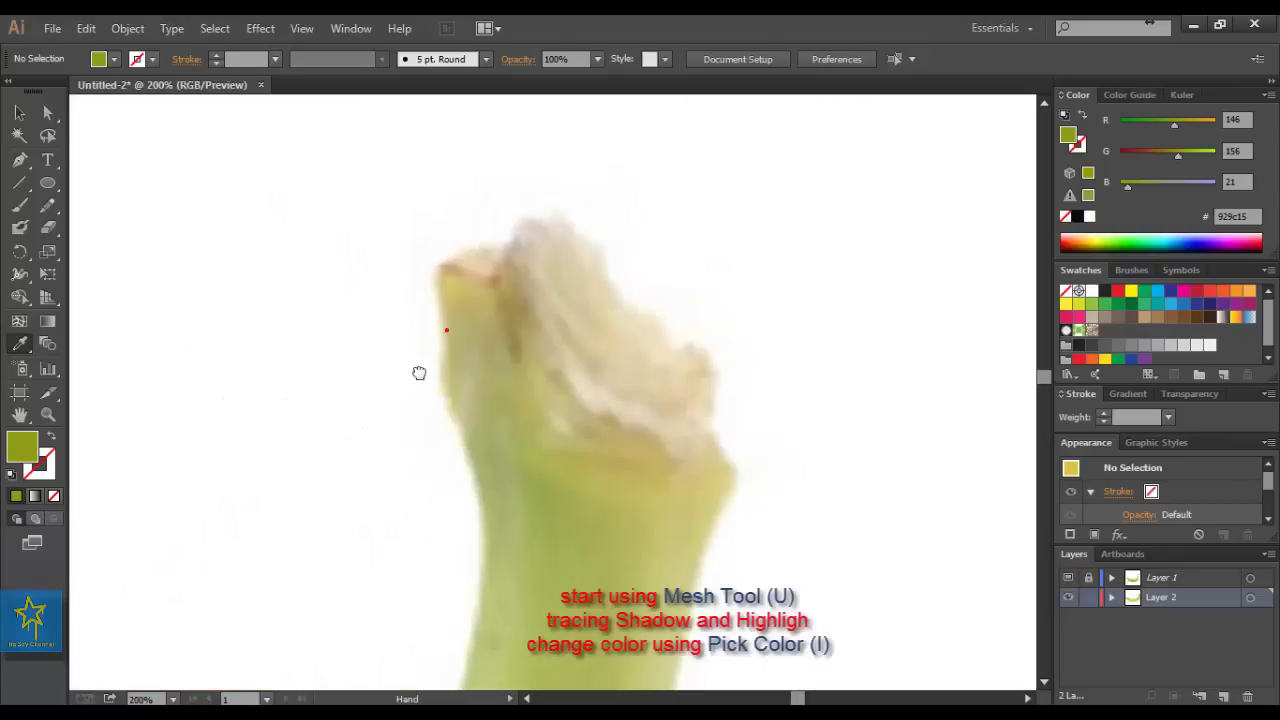
key(i)
key(p)
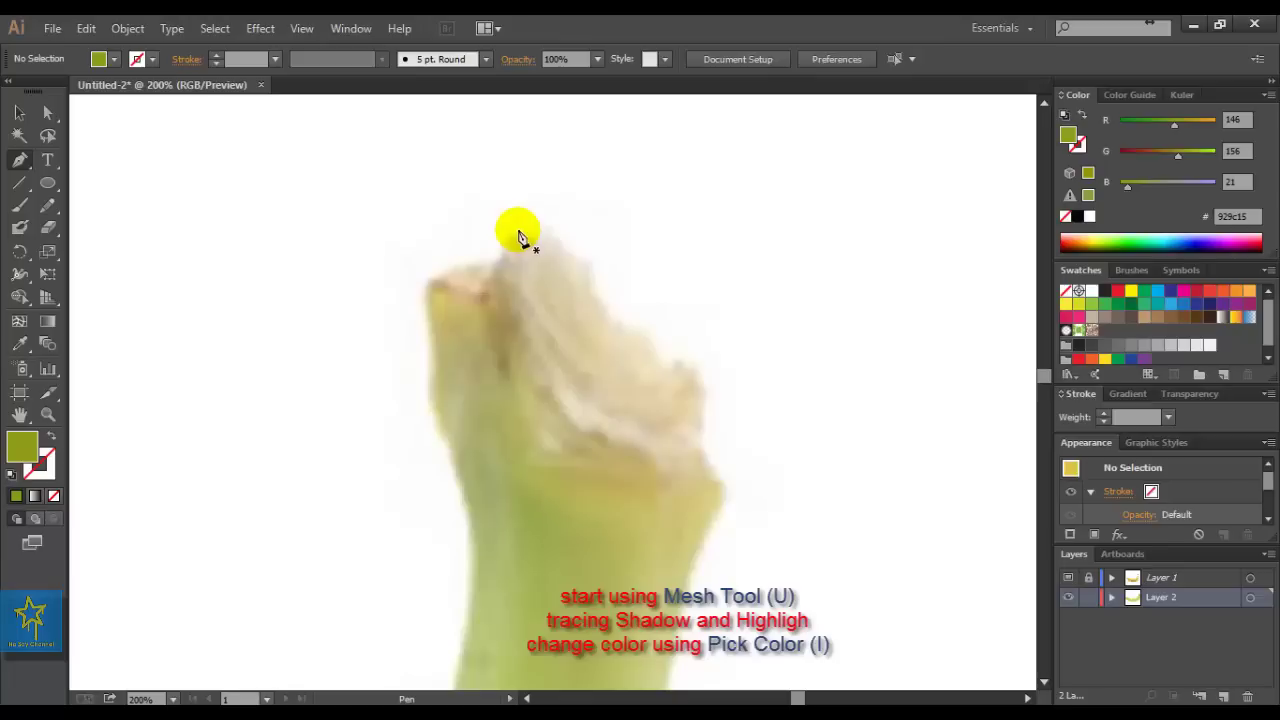
Trace the stem's frayed tip as a closed pen path of curved anchors
click(524, 228)
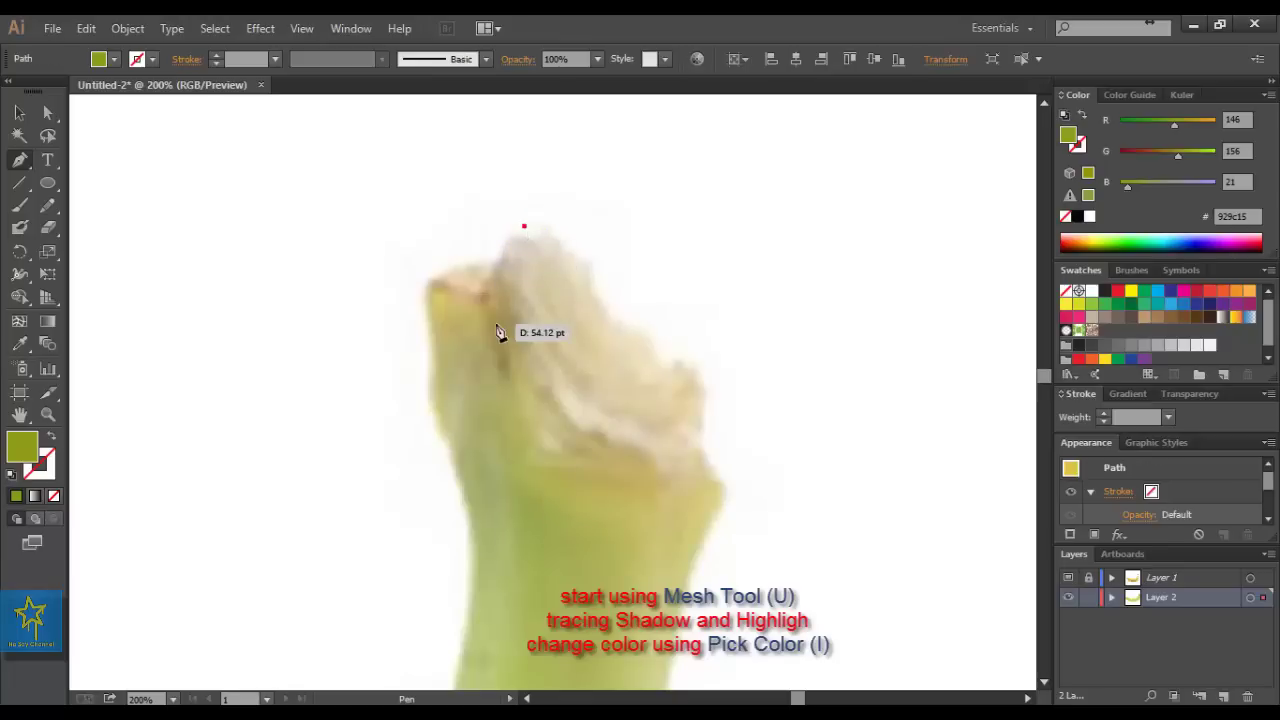
click(487, 320)
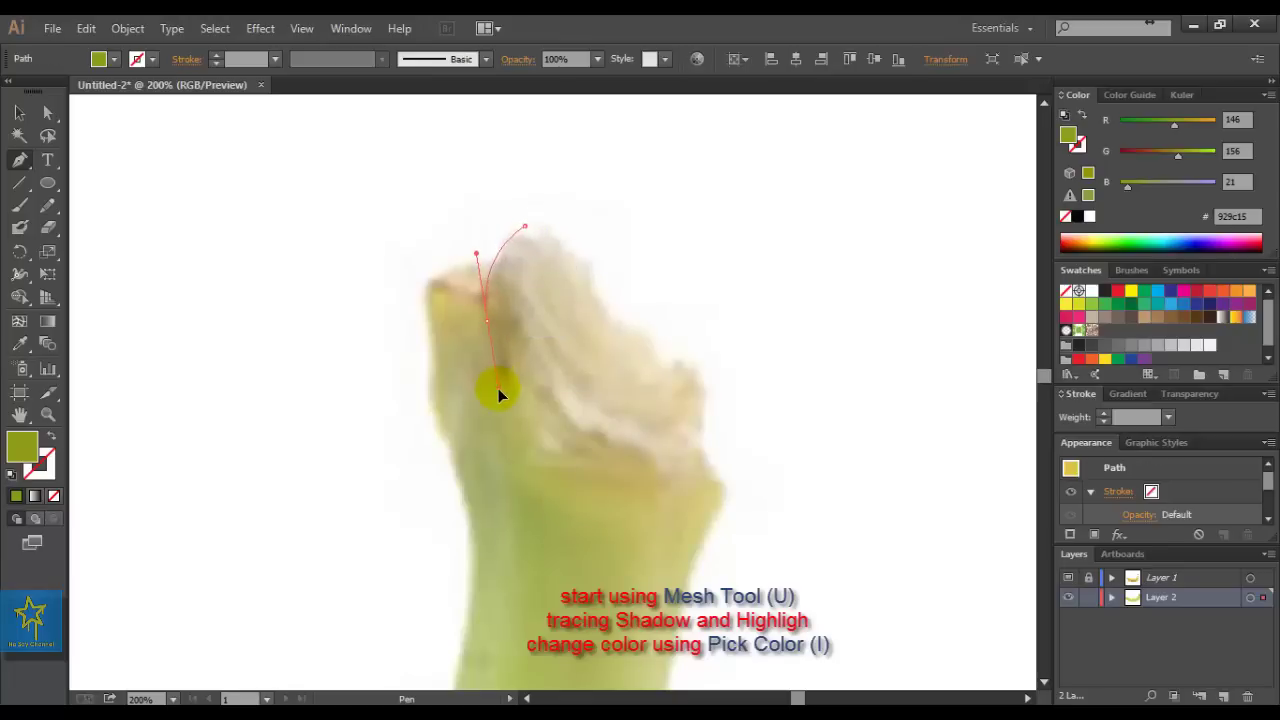
click(501, 392)
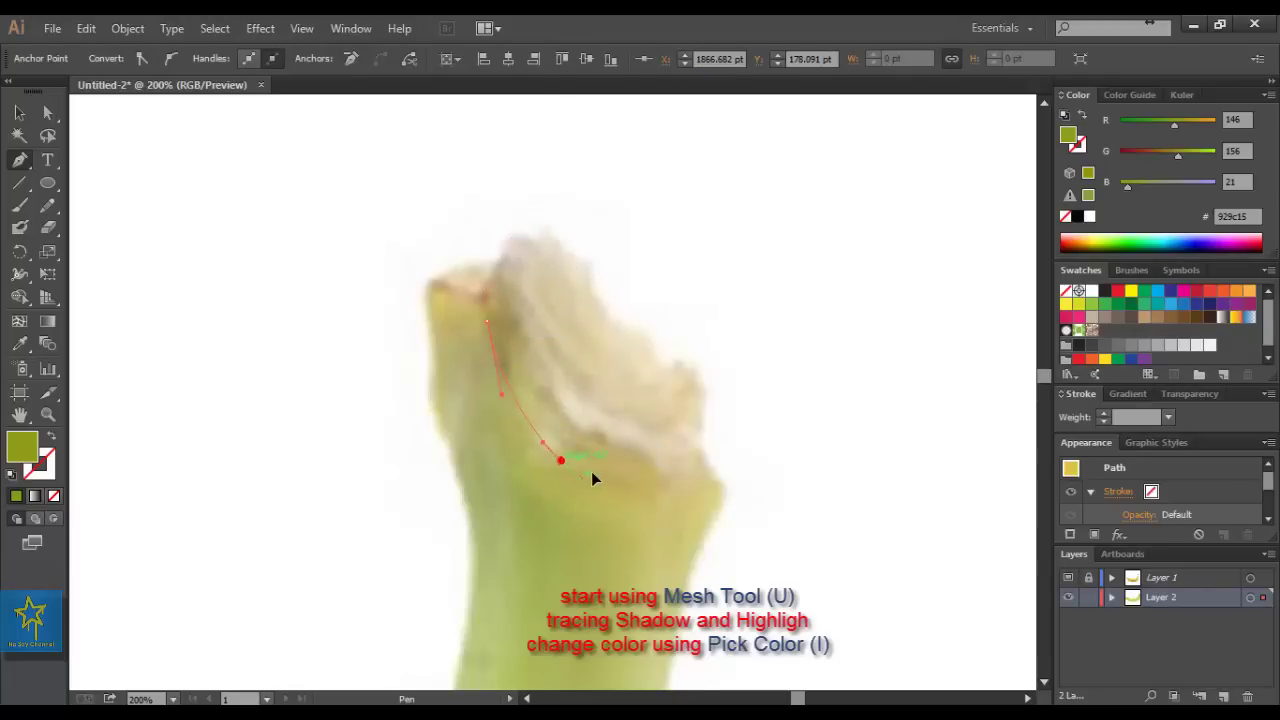
drag(651, 468, 672, 487)
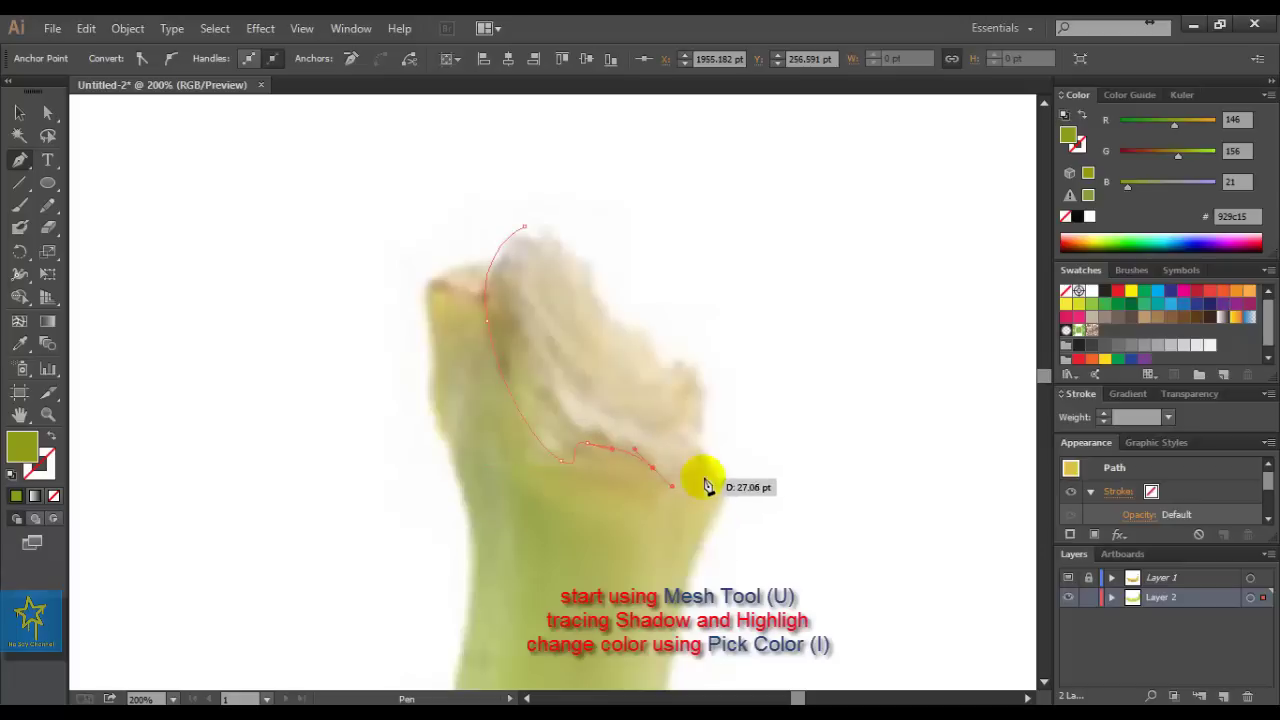
mouse_move(697, 429)
mouse_down()
mouse_move(697, 395)
mouse_move(590, 280)
mouse_up()
drag(524, 227, 473, 246)
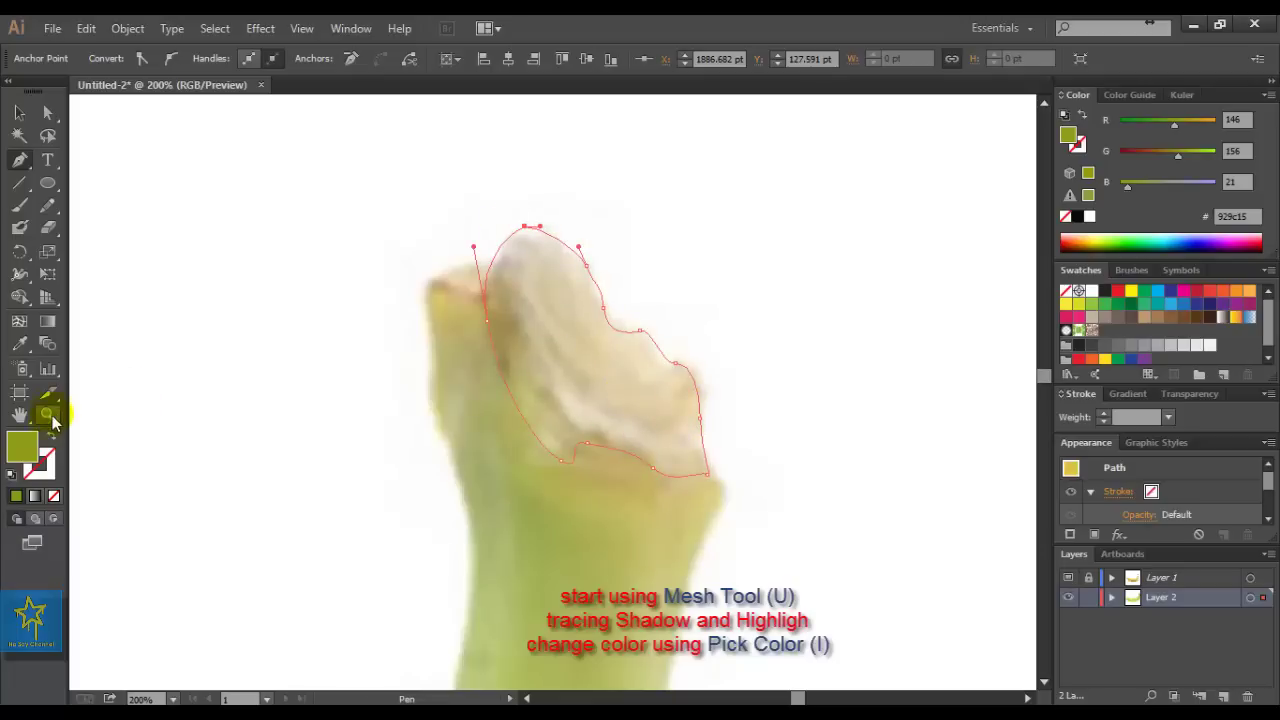
Fill the tip shape with dark olive 6b6d0f
double_click(25, 453)
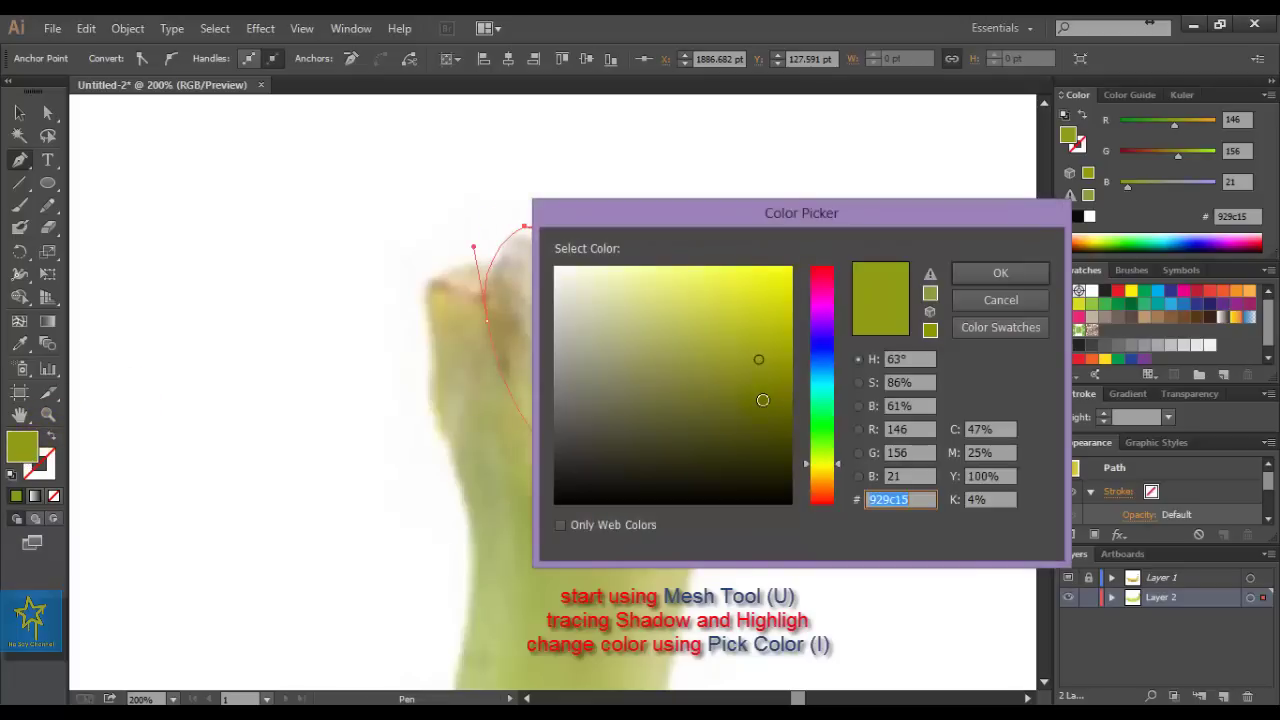
click(763, 402)
click(990, 273)
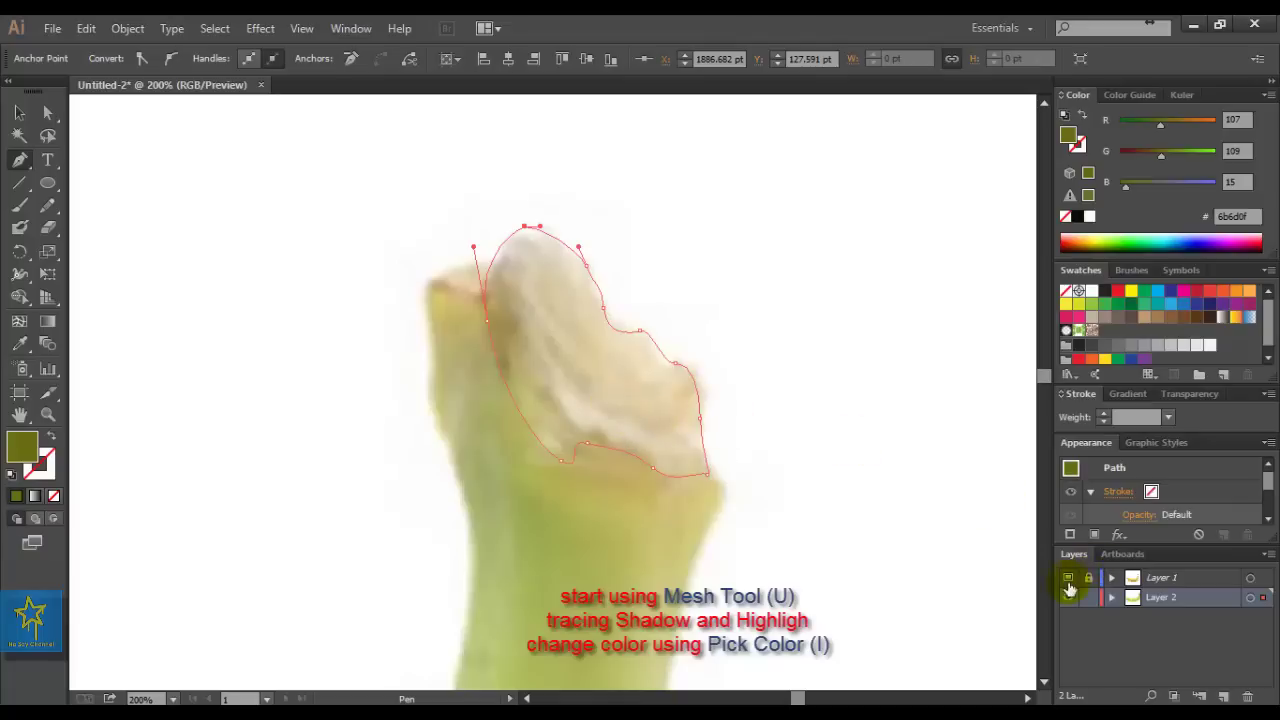
Show the mesh banana layer again and zoom in close on the stem tip
key(ctrl+alt+space)
ctrl+alt+click(538, 469)
ctrl+alt+click(538, 469)
ctrl+alt+click(538, 469)
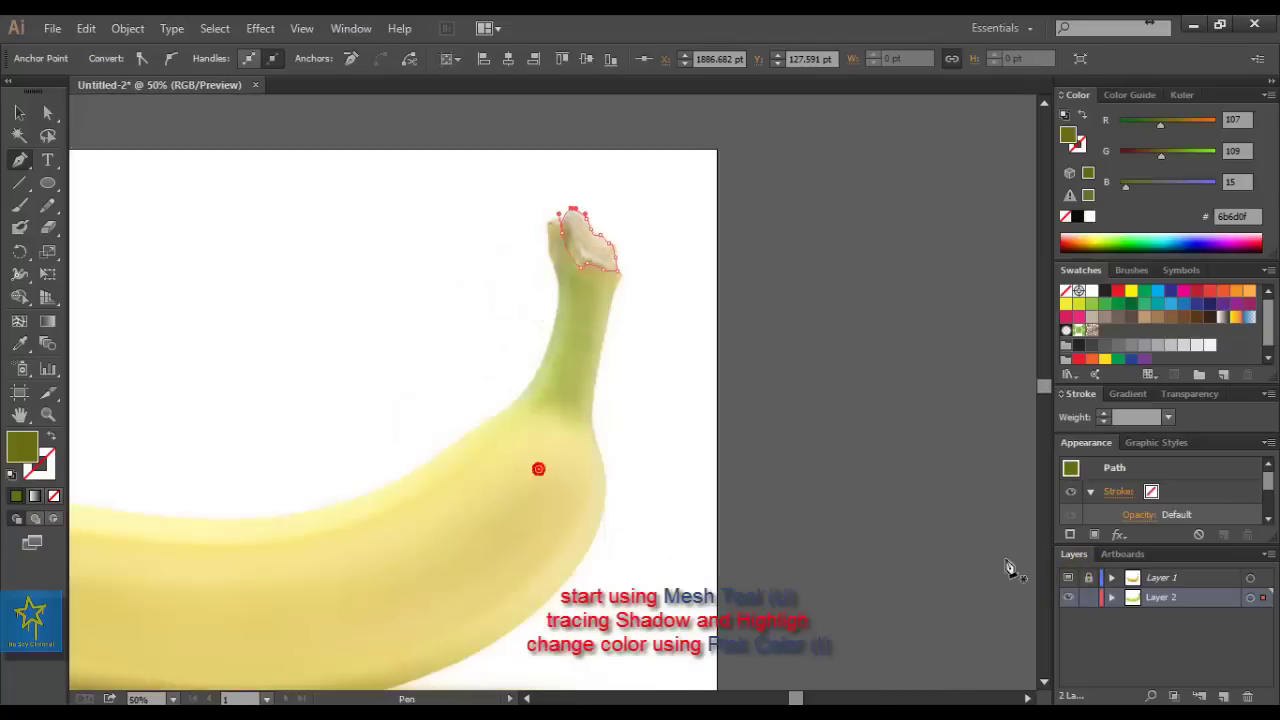
click(1068, 578)
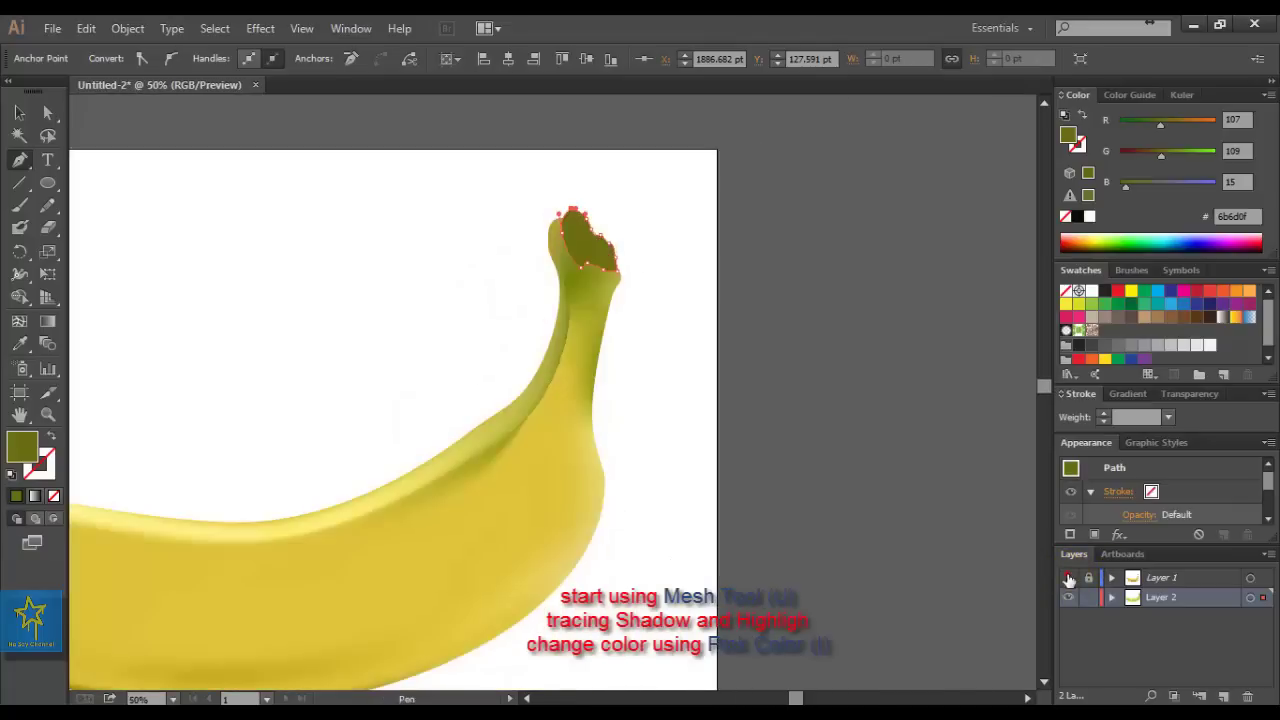
ctrl+click(604, 359)
ctrl+click(509, 357)
ctrl+click(549, 354)
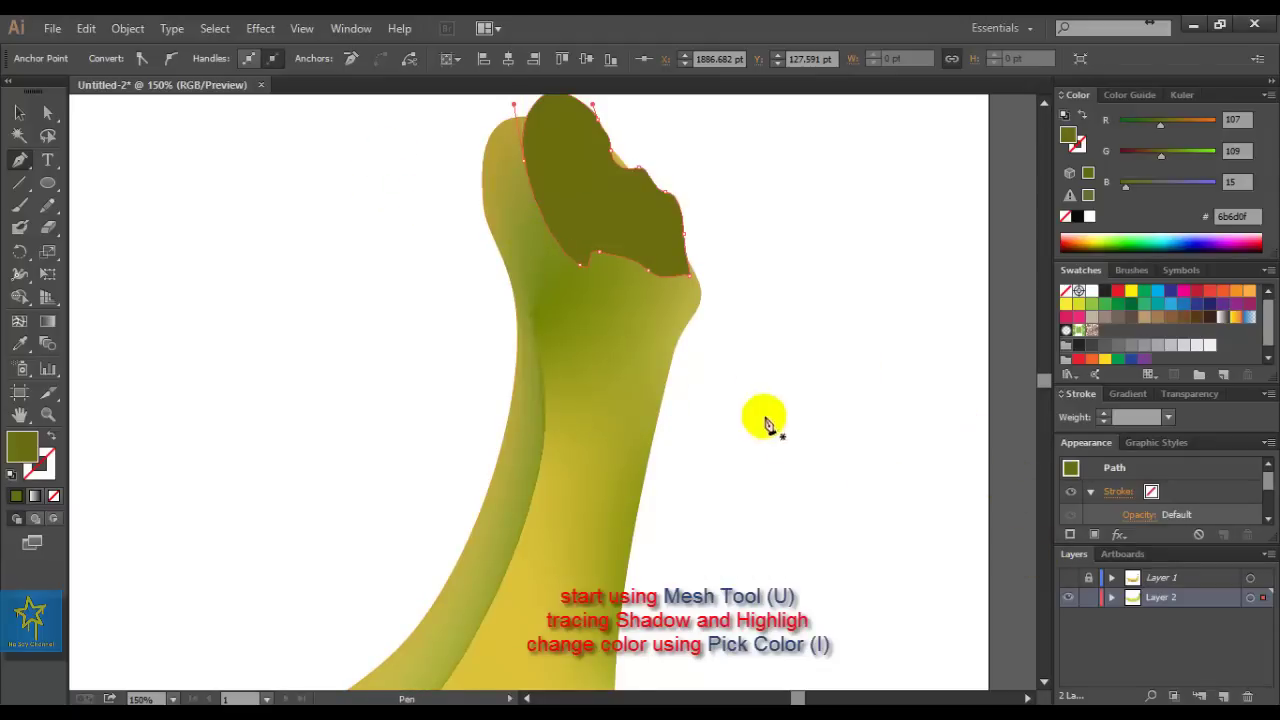
scroll(613, 213, left, 2)
scroll(657, 249, up, 3)
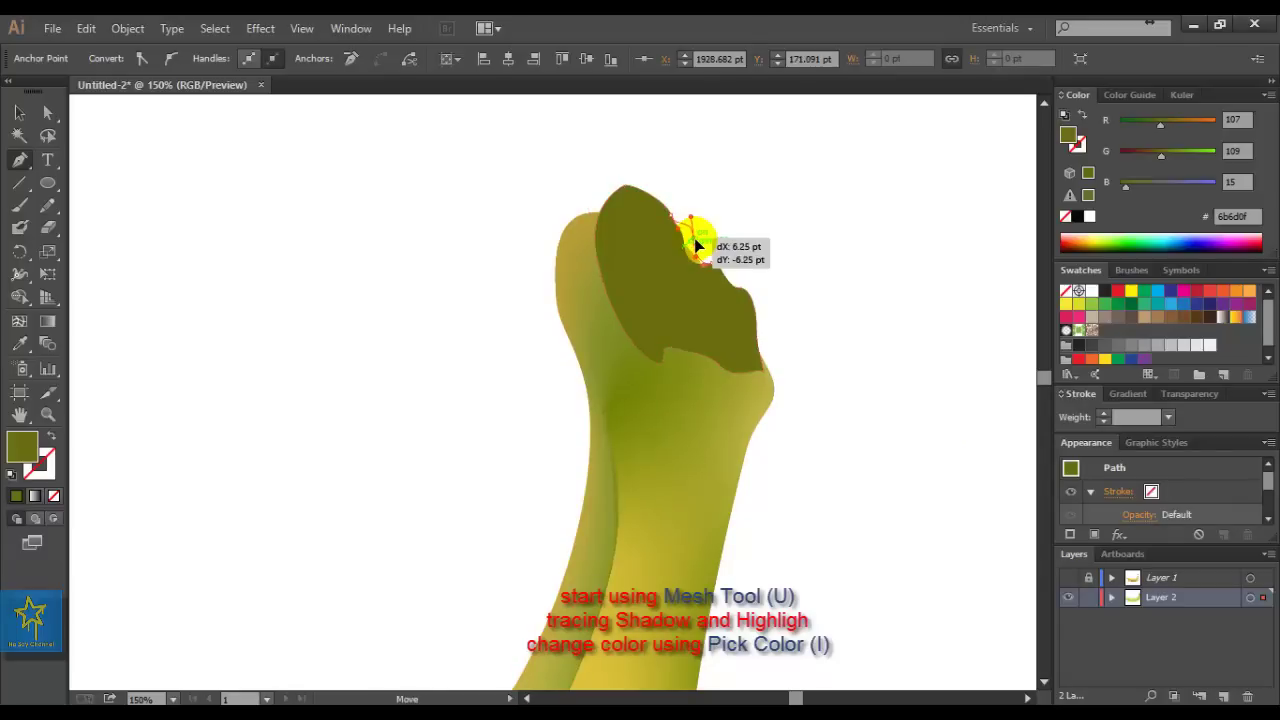
Reposition the tip outline's anchors along its bitten edge, then hide the mesh banana layer
mouse_move(695, 250)
mouse_down()
mouse_move(690, 215)
mouse_move(660, 189)
mouse_up()
click(680, 209)
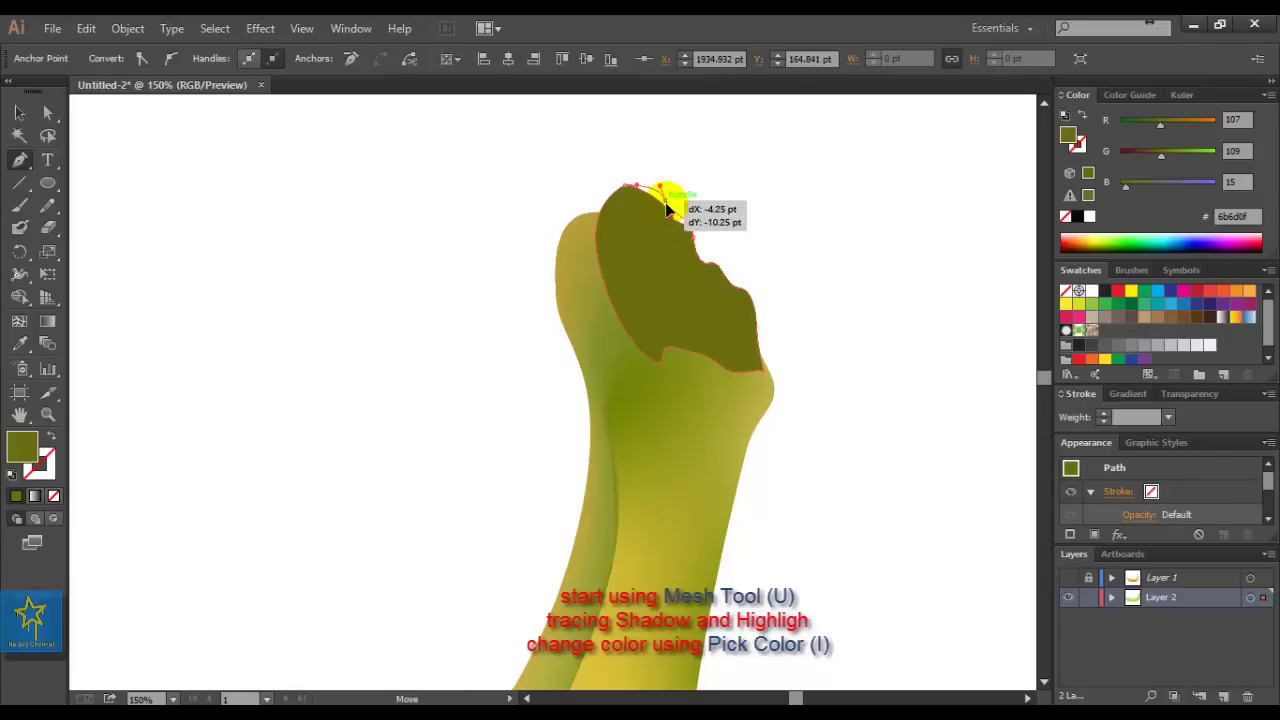
mouse_move(765, 367)
mouse_down()
mouse_move(803, 335)
mouse_move(766, 328)
mouse_up()
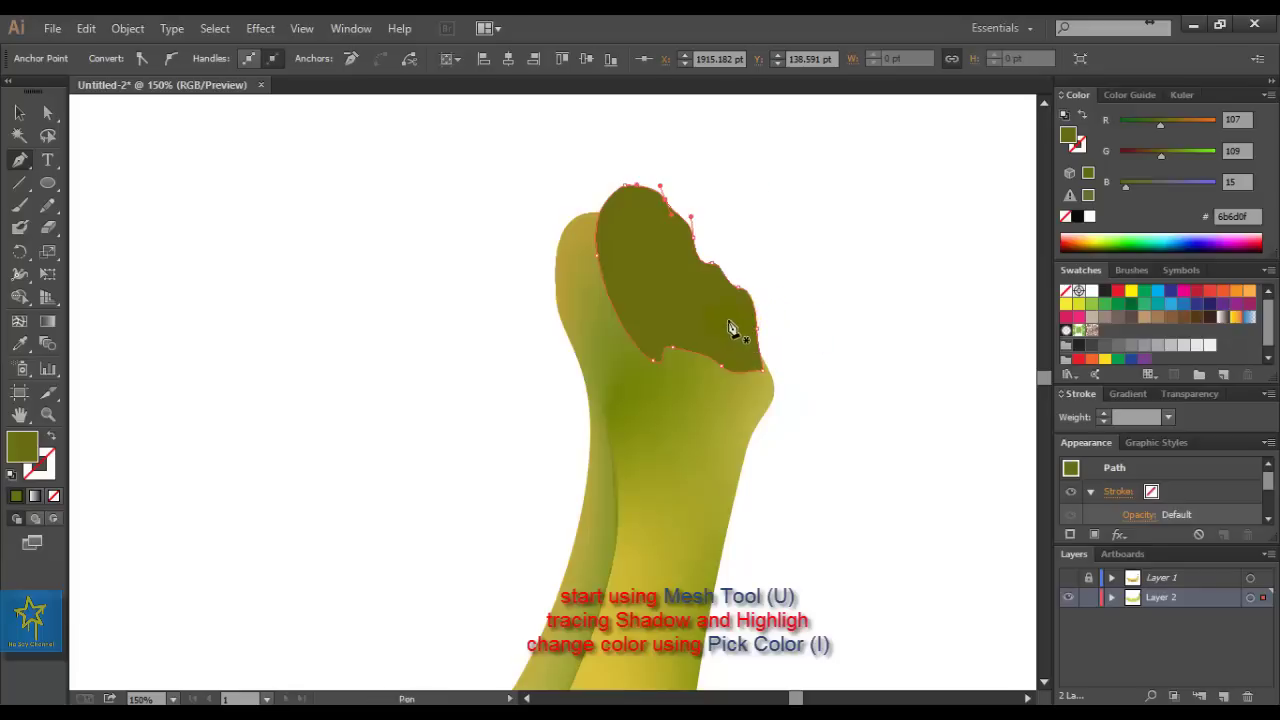
drag(810, 352, 757, 355)
click(1068, 577)
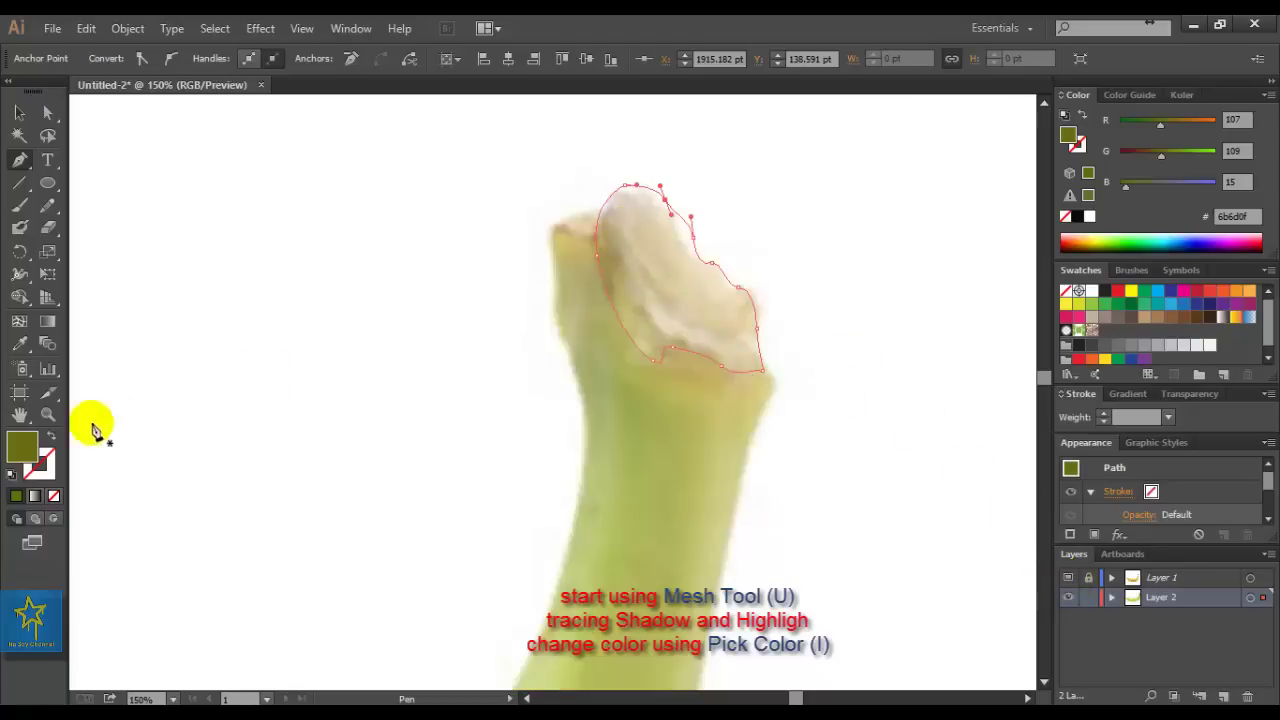
Change the tip fill to lighter olive b5b550, then sample the pale cut-tip colour from the photo
click(23, 449)
click(695, 341)
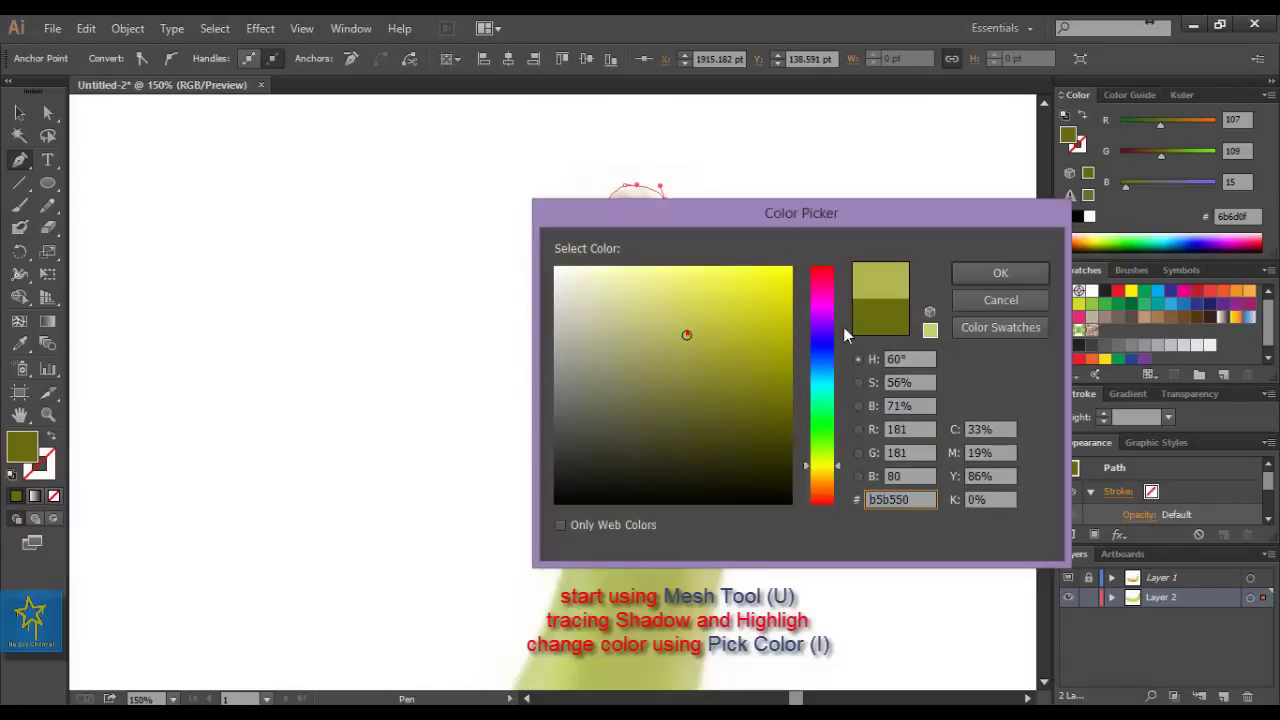
click(1002, 270)
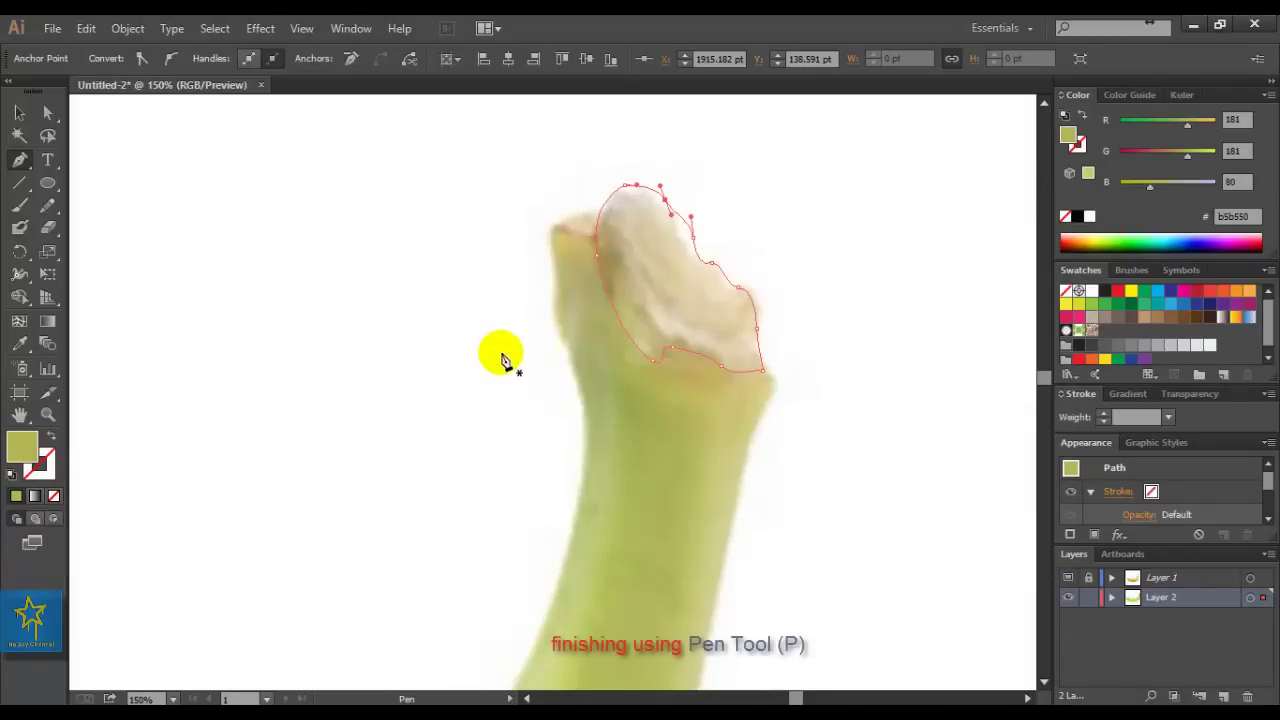
key(i)
click(655, 255)
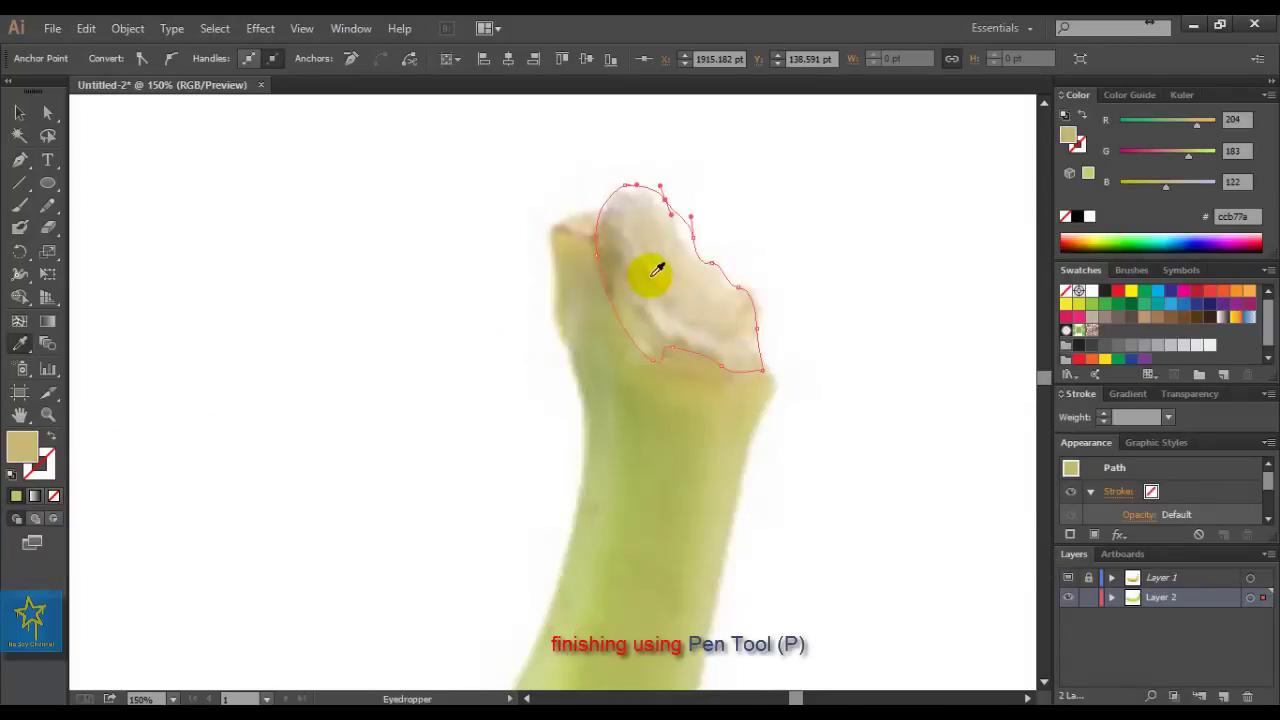
click(689, 340)
key(p)
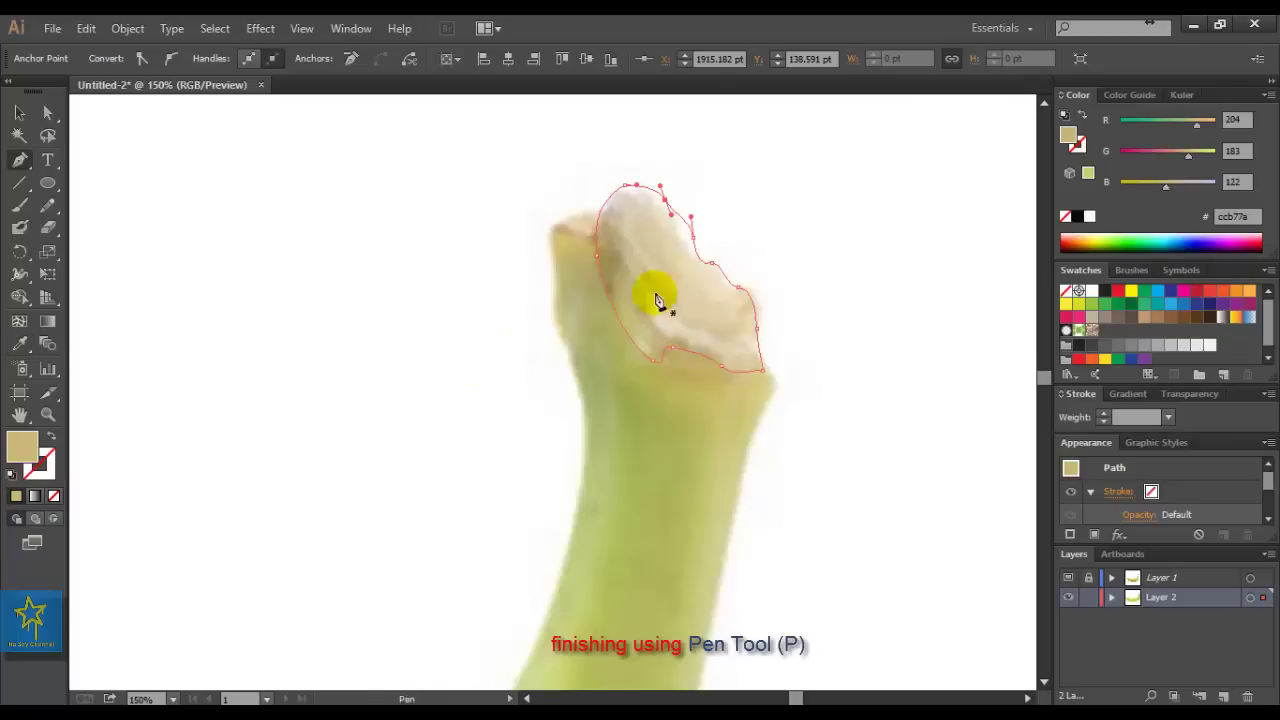
Draw a closed highlight path along the stem's cut top, hiding the reference photo
click(652, 323)
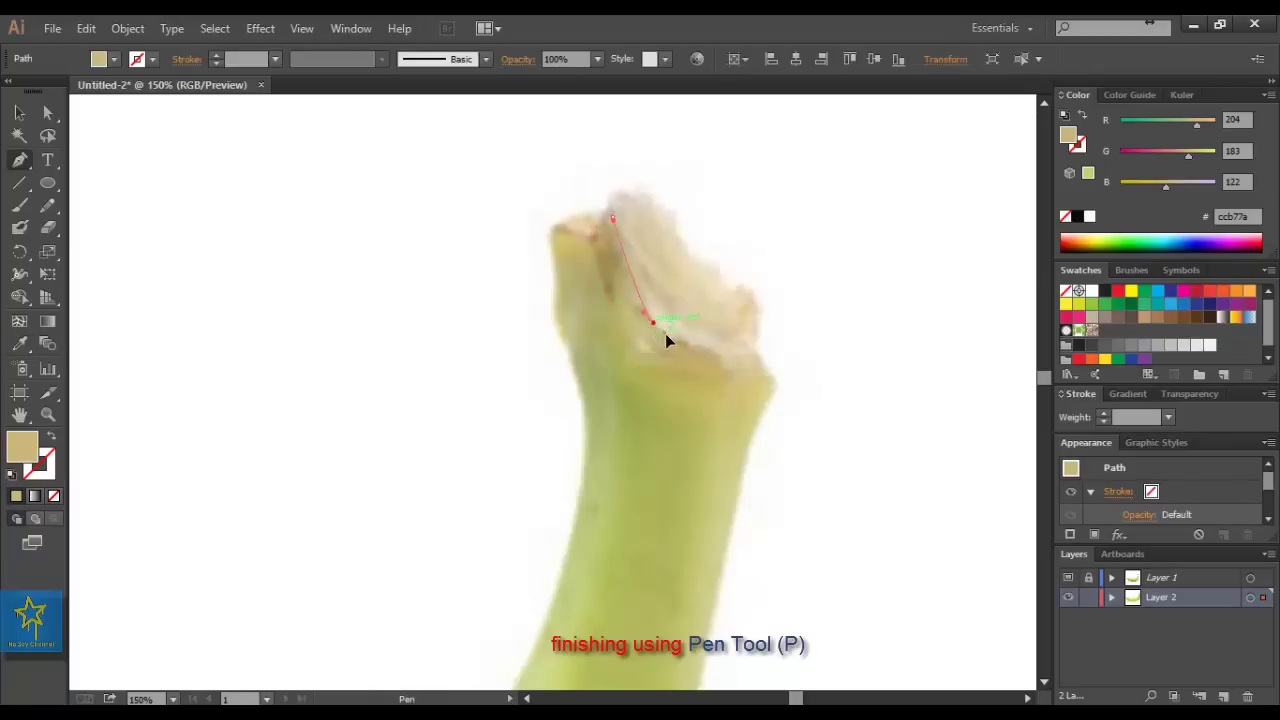
mouse_move(700, 342)
mouse_down()
mouse_move(718, 366)
mouse_move(745, 357)
mouse_move(674, 326)
mouse_up()
drag(655, 310, 646, 263)
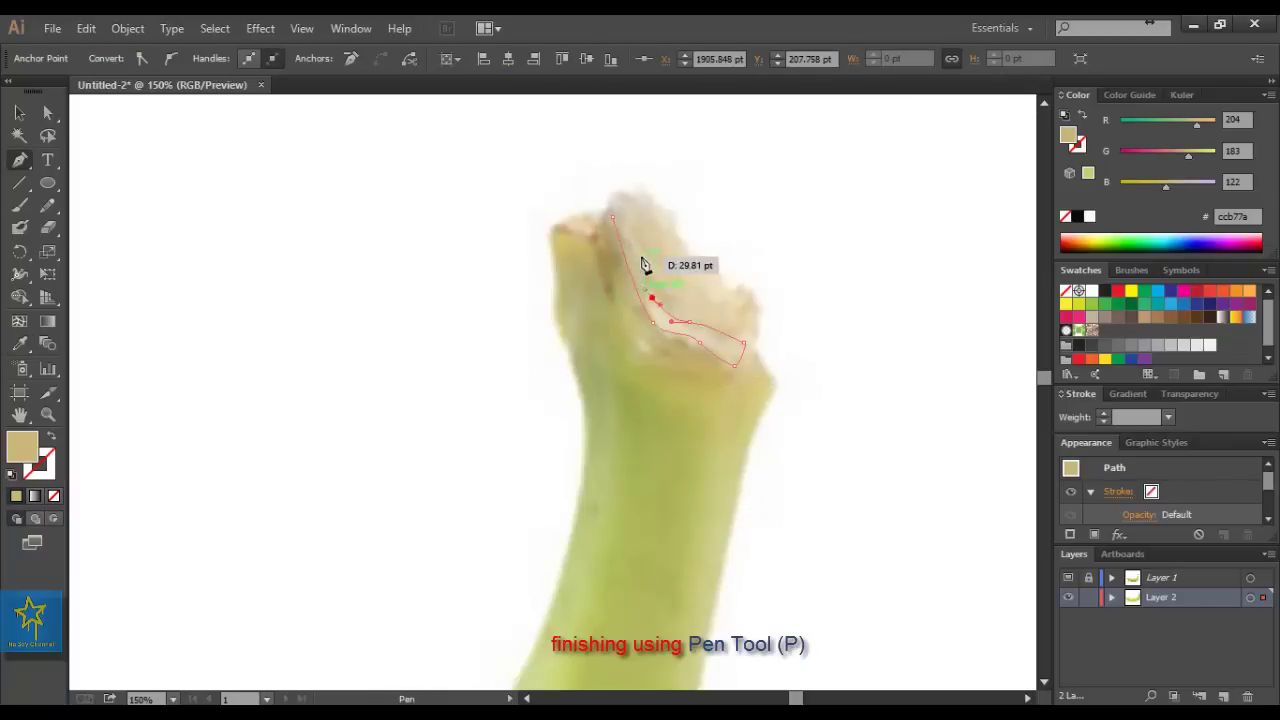
click(620, 212)
click(1069, 470)
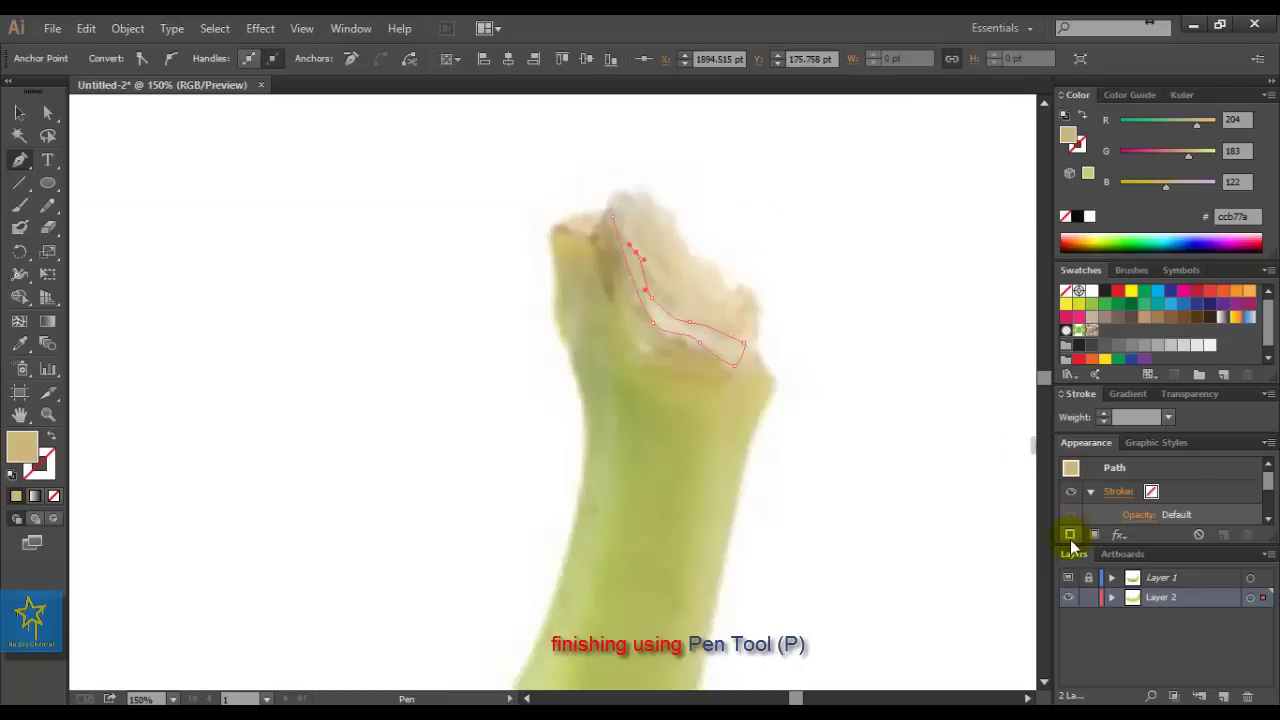
click(1068, 578)
mouse_move(616, 214)
mouse_down()
mouse_move(670, 228)
mouse_move(657, 200)
mouse_move(708, 214)
mouse_move(621, 172)
mouse_up()
click(631, 242)
drag(631, 242, 610, 214)
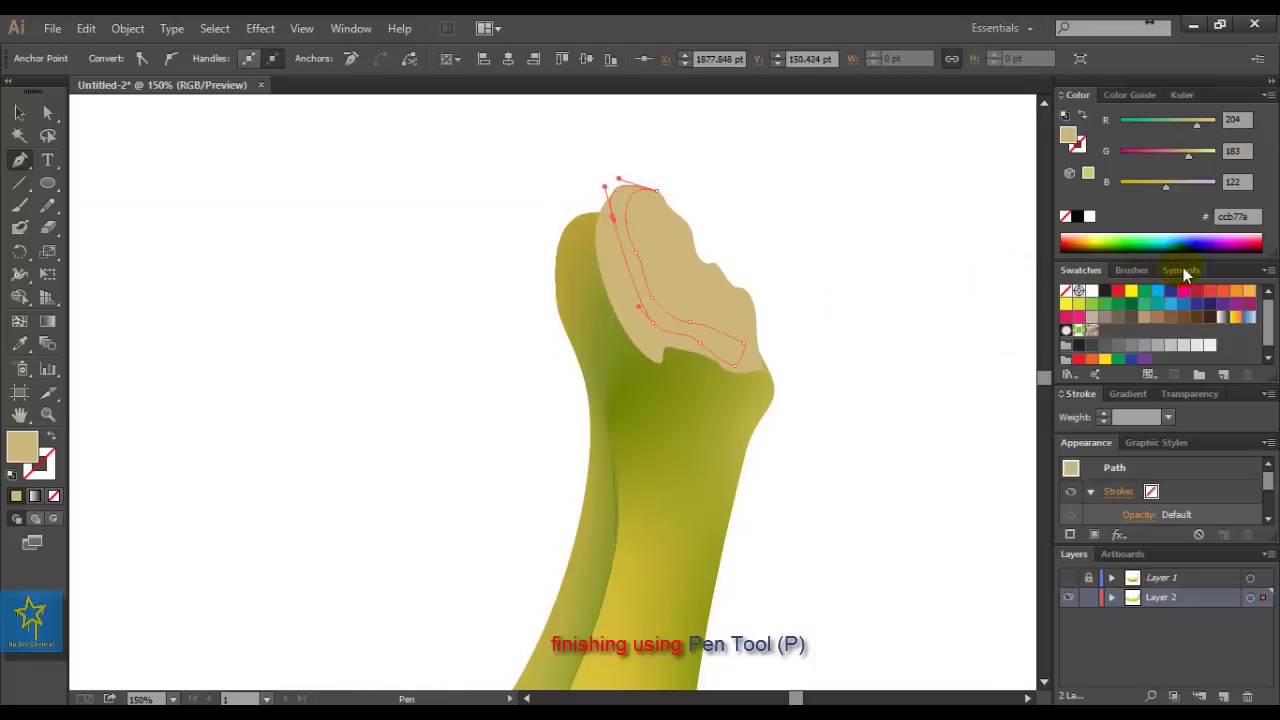
Fill the highlight with a lighter Color Guide tint and pull its corner to the stem edge
click(1130, 95)
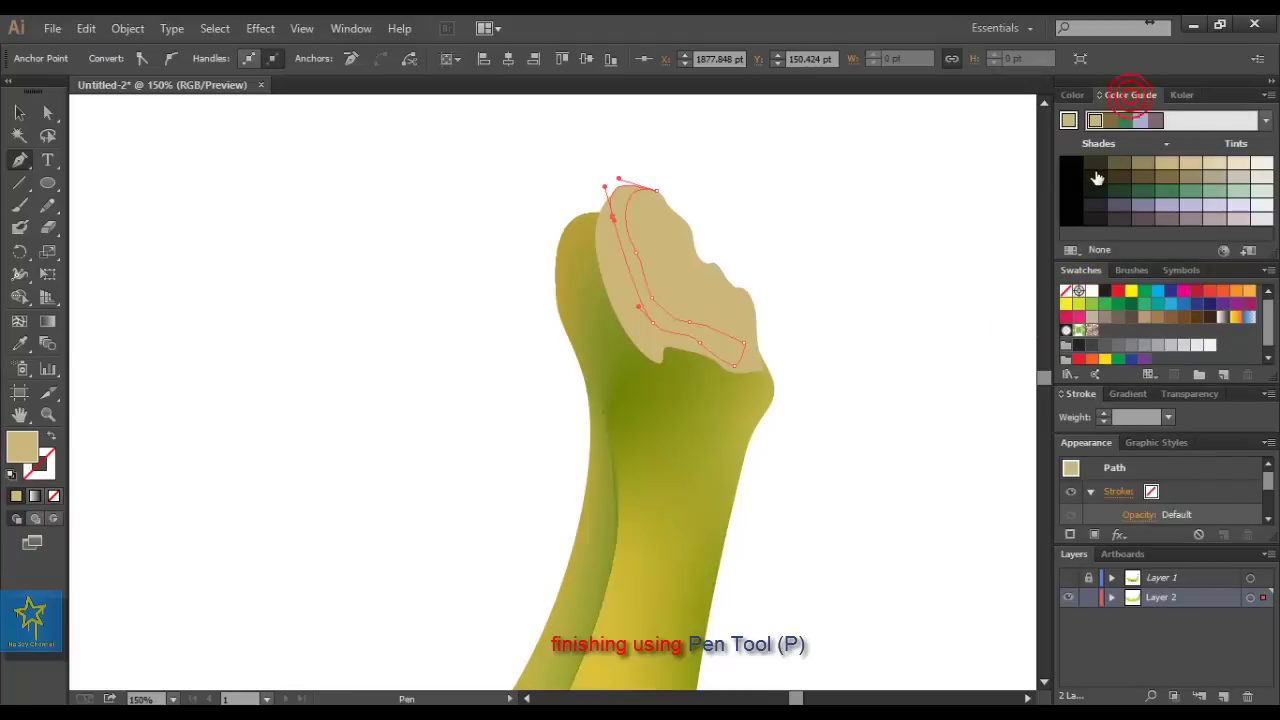
click(1213, 165)
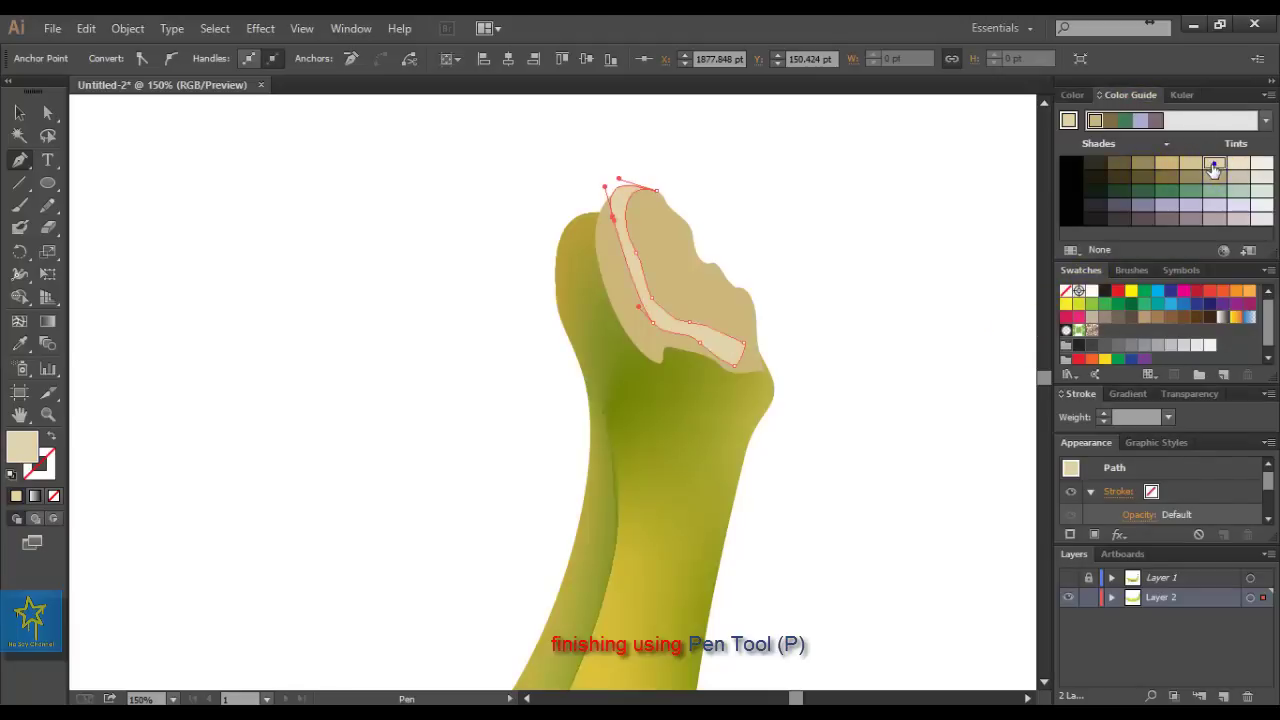
click(768, 388)
drag(743, 345, 771, 373)
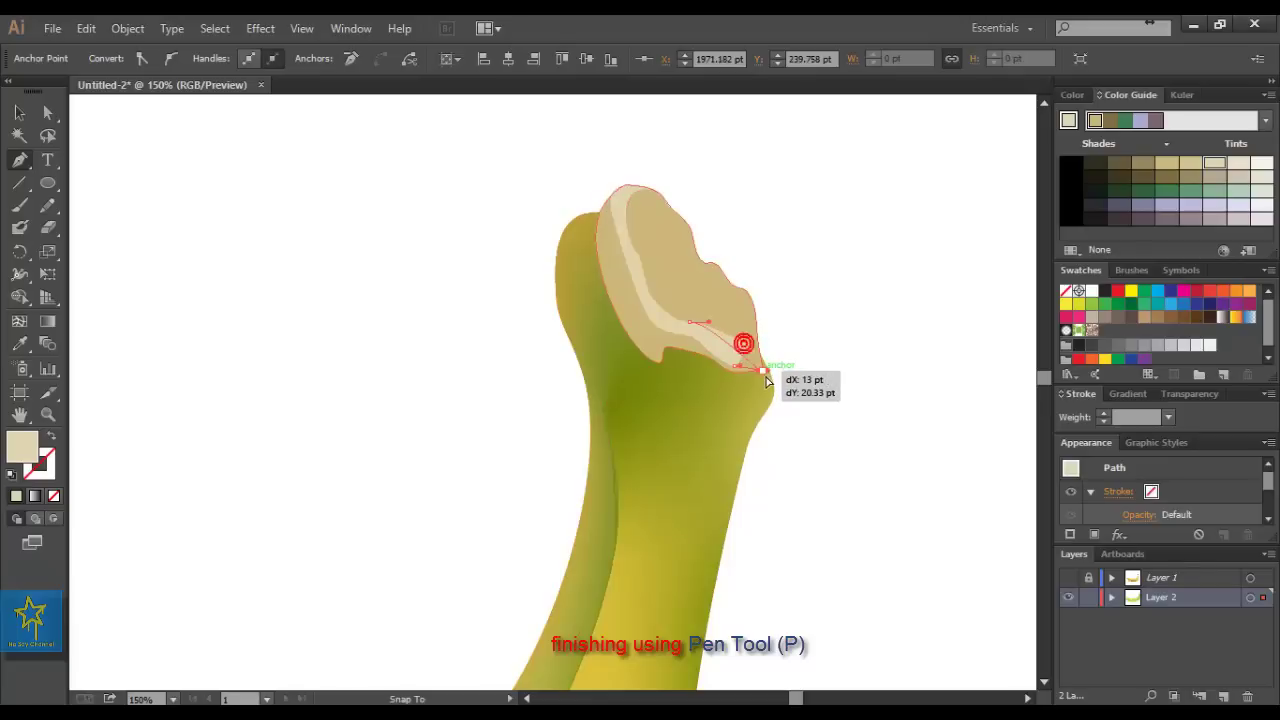
click(851, 374)
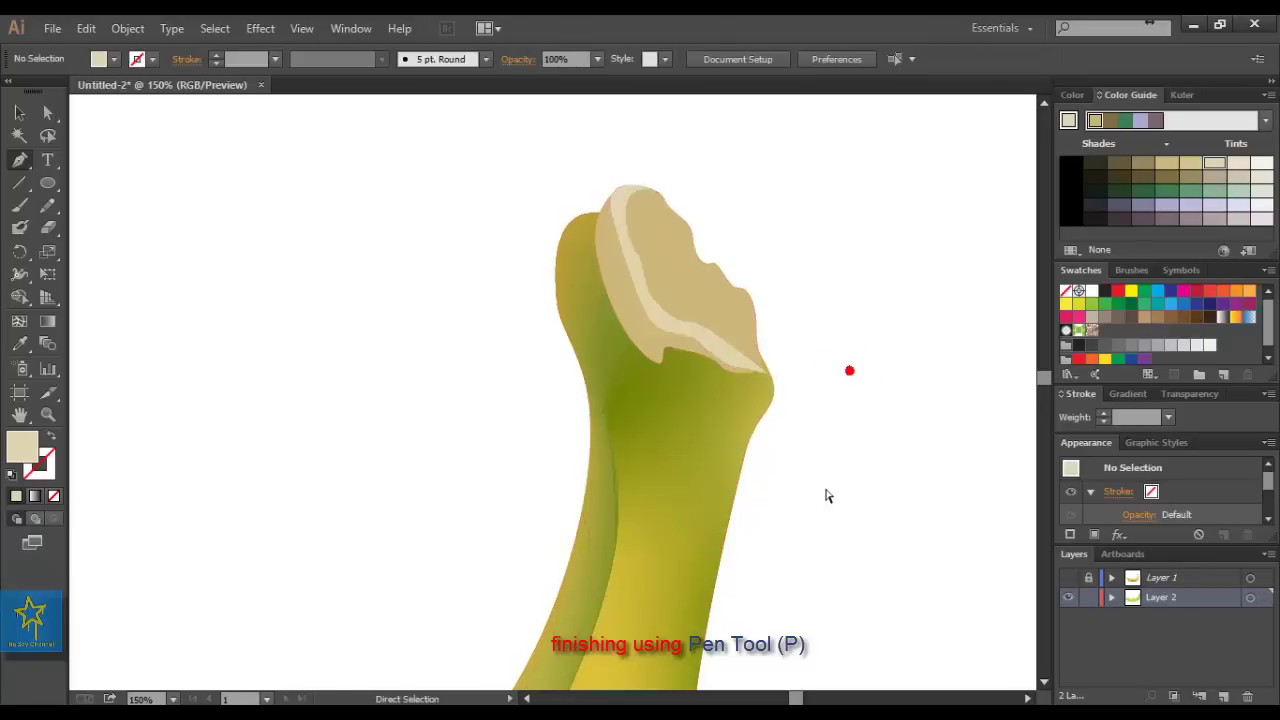
key(ctrl+minus)
key(ctrl+minus)
mouse_move(811, 494)
mouse_down()
mouse_move(486, 415)
mouse_move(537, 449)
mouse_move(600, 371)
mouse_move(597, 351)
mouse_move(876, 458)
mouse_up()
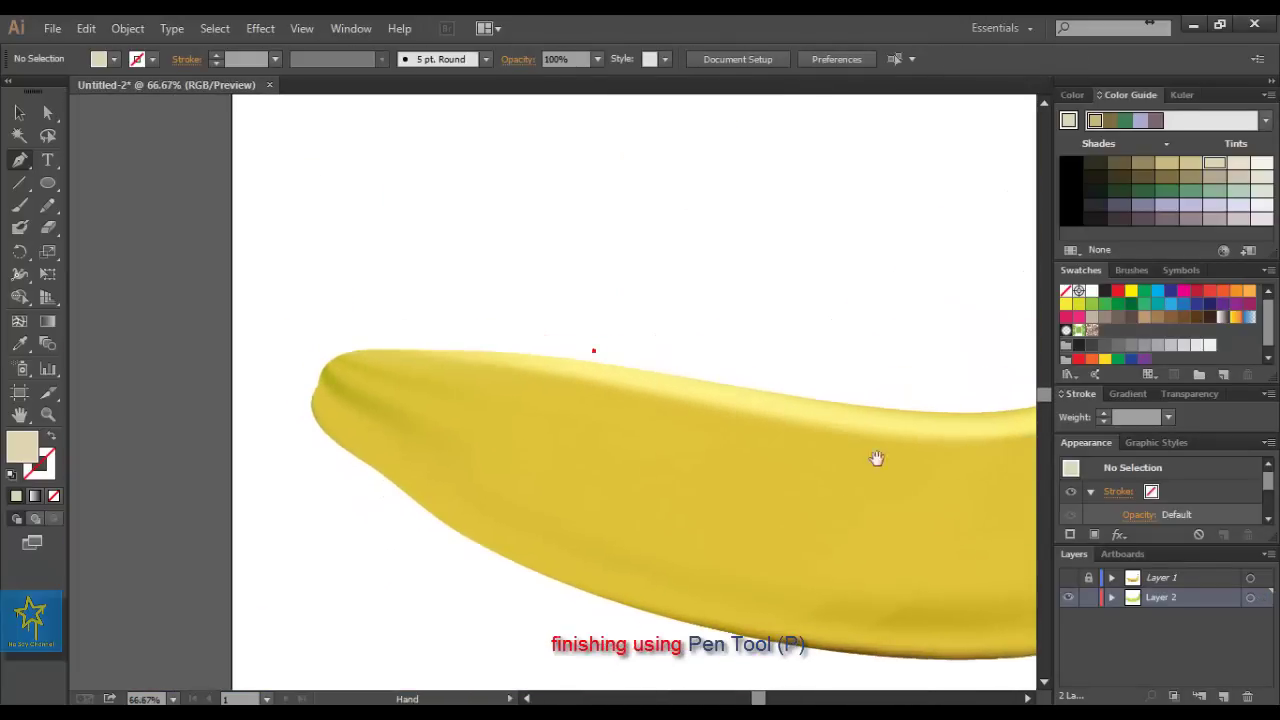
Recolour the mesh point at the banana's blunt tip to green-olive 92a835
click(1068, 577)
key(z)
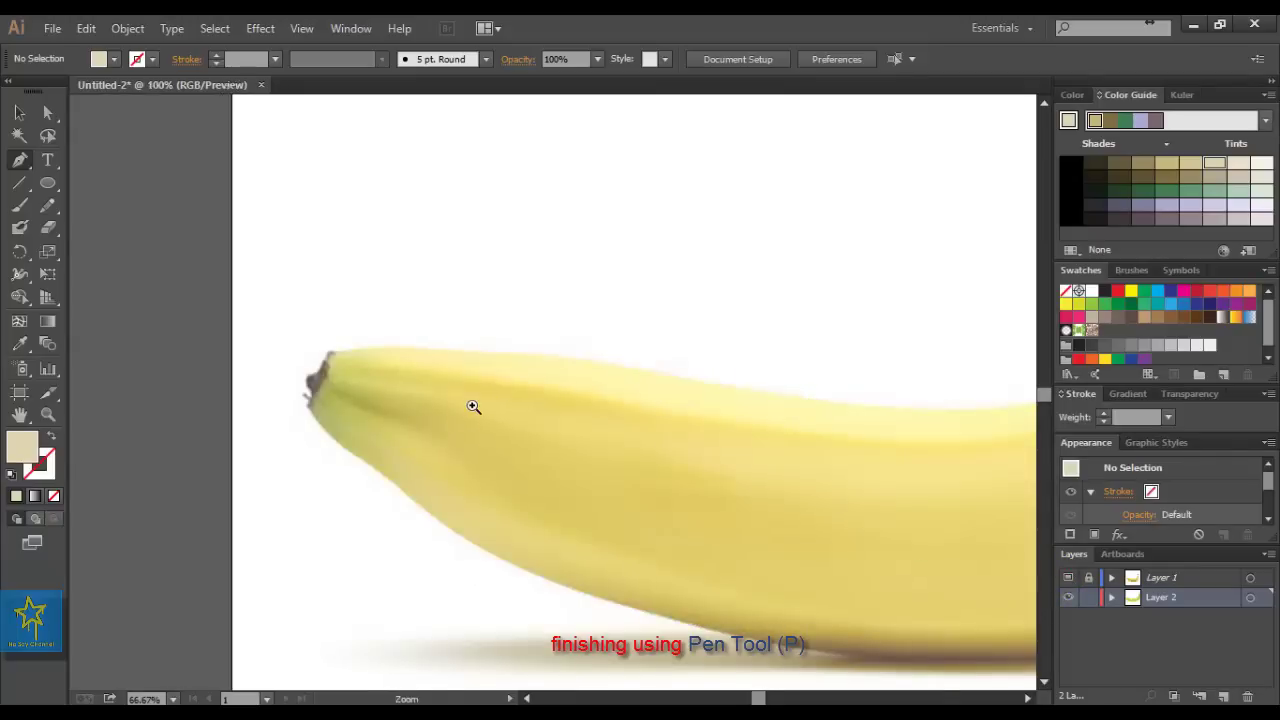
click(473, 406)
key(p)
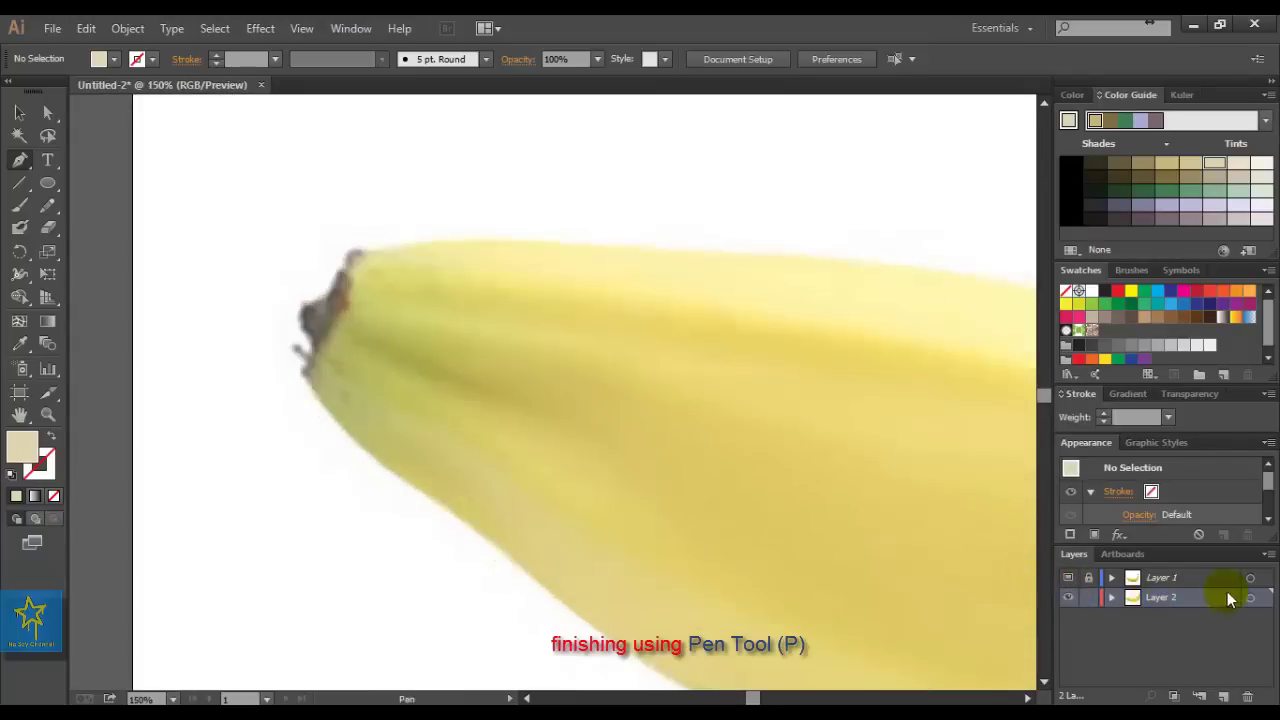
click(1250, 597)
drag(320, 337, 312, 388)
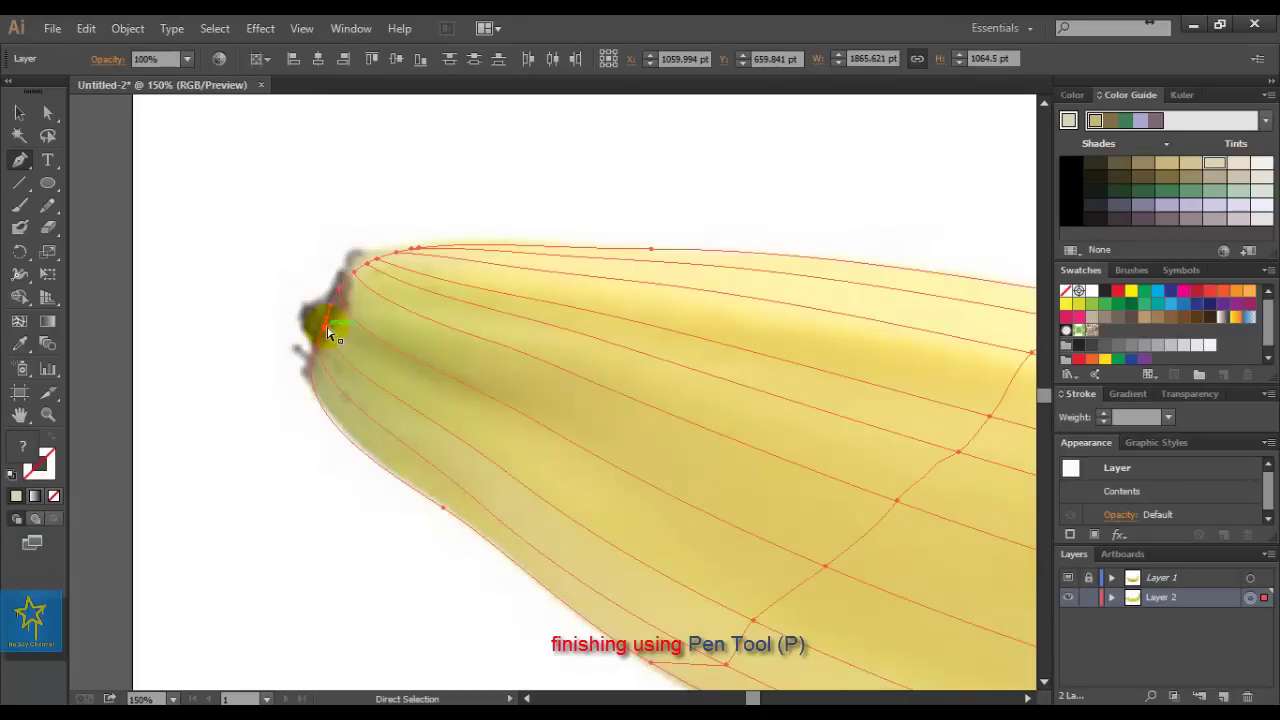
click(330, 335)
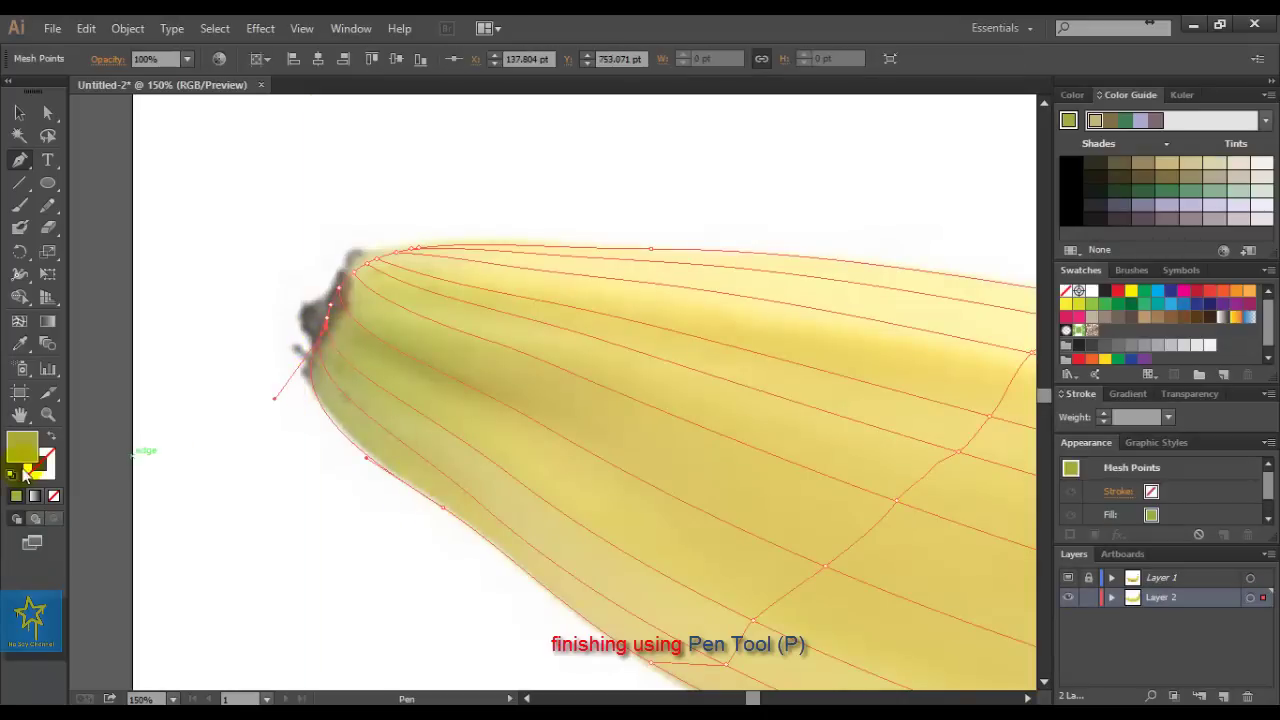
double_click(21, 452)
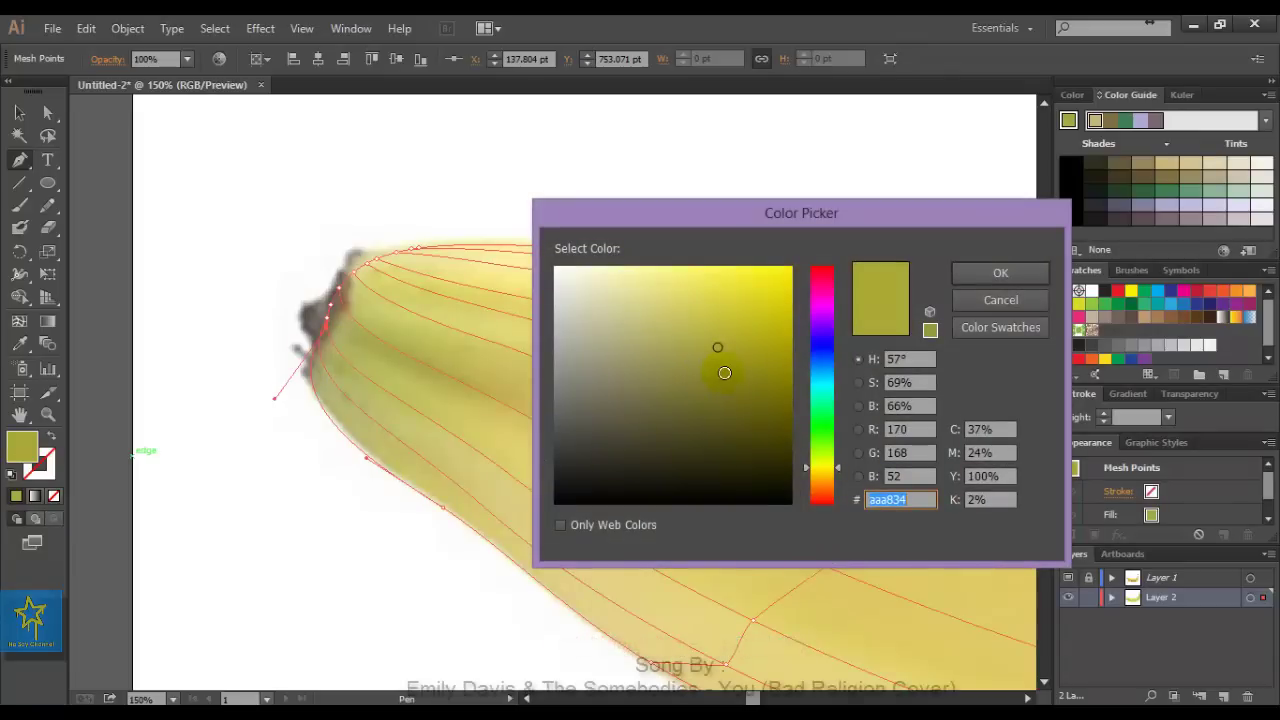
drag(843, 467, 840, 458)
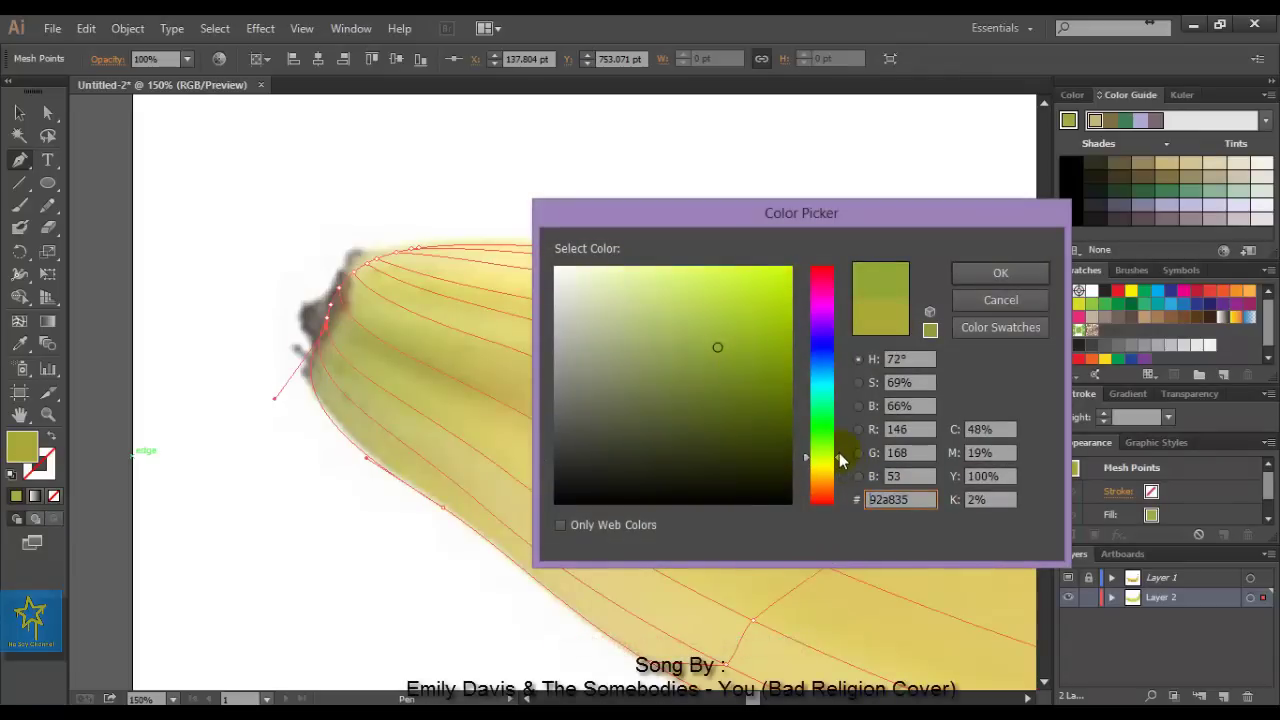
click(1001, 273)
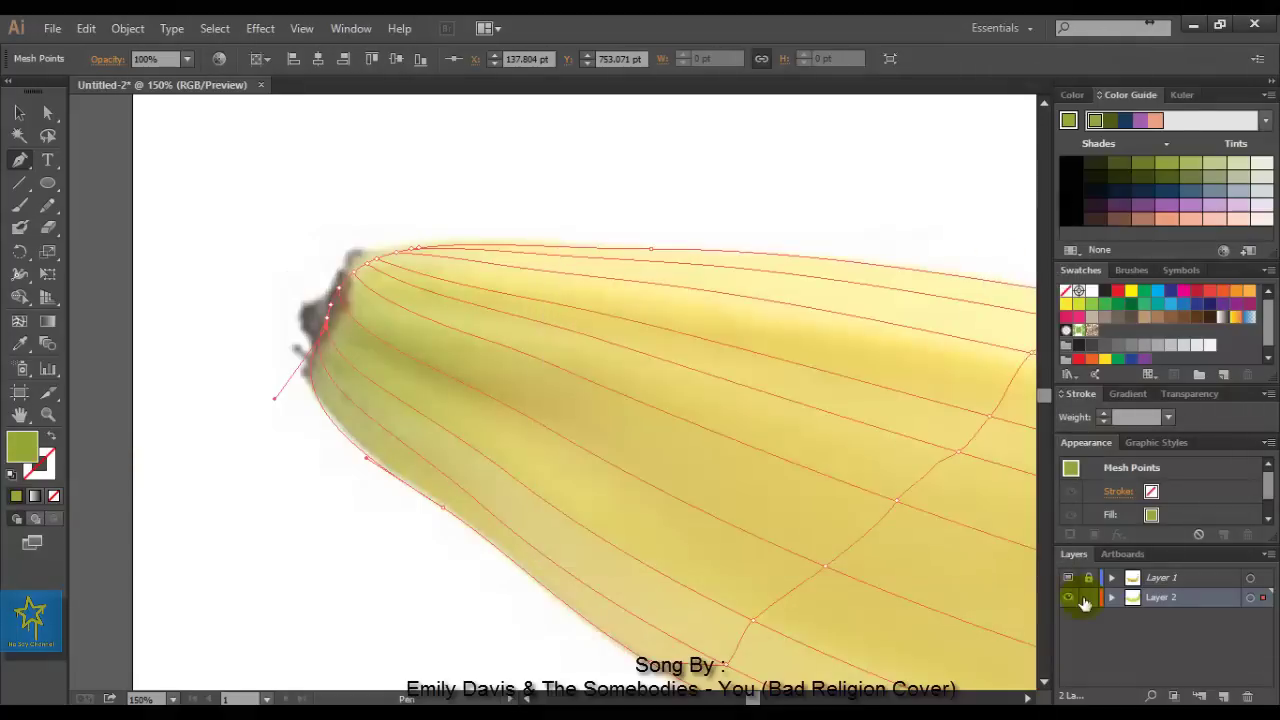
click(1069, 578)
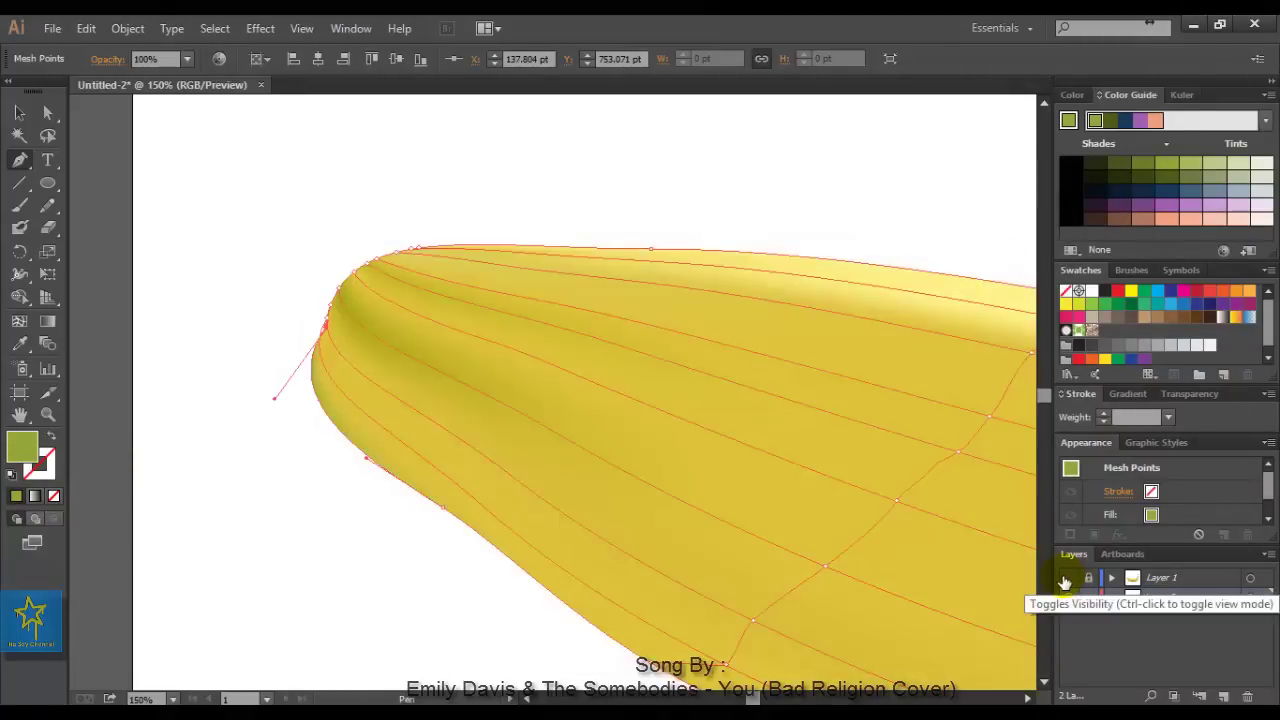
click(1066, 578)
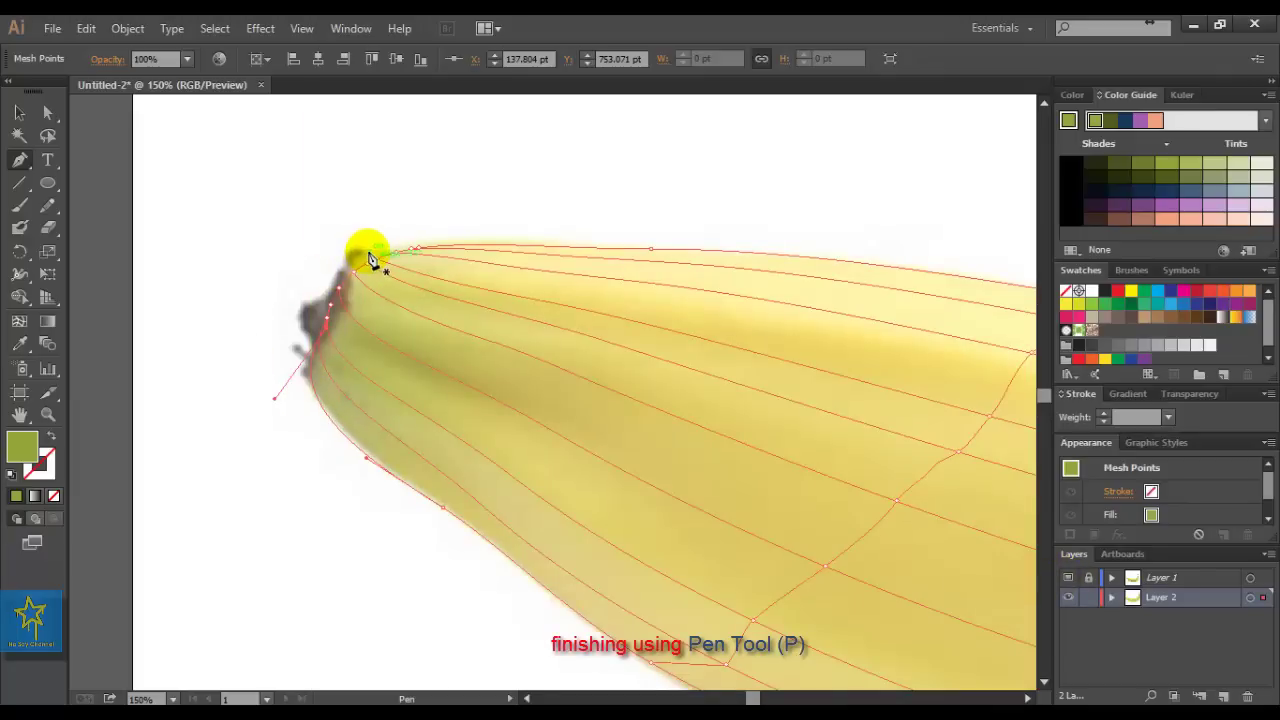
Draw a closed pen shape over the banana's blunt tip and fill it dark olive
click(301, 296)
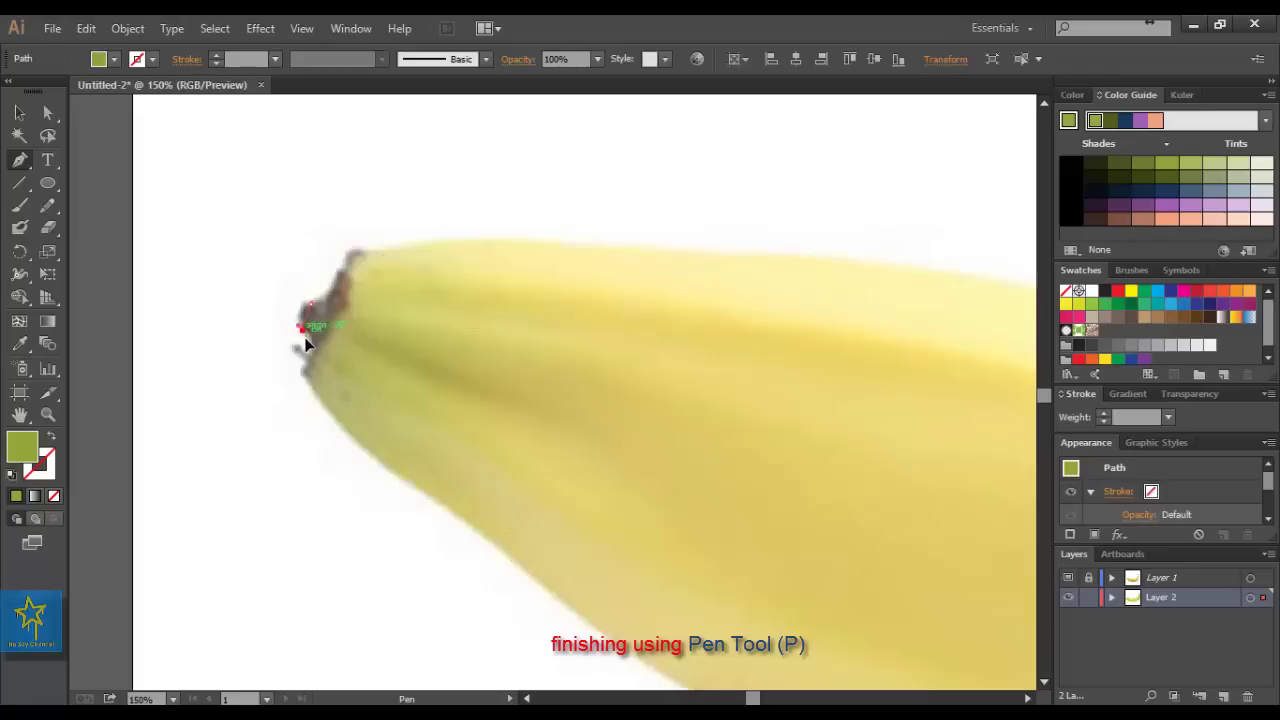
click(305, 343)
click(1068, 578)
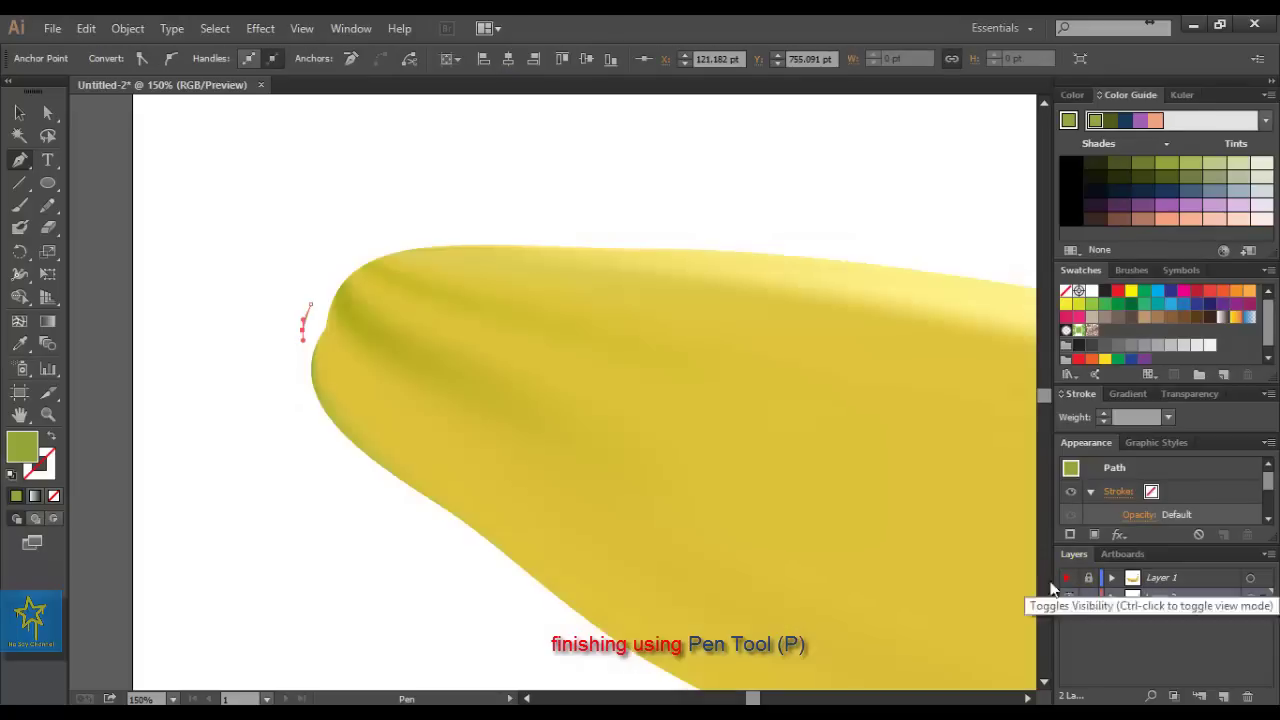
drag(312, 368, 313, 378)
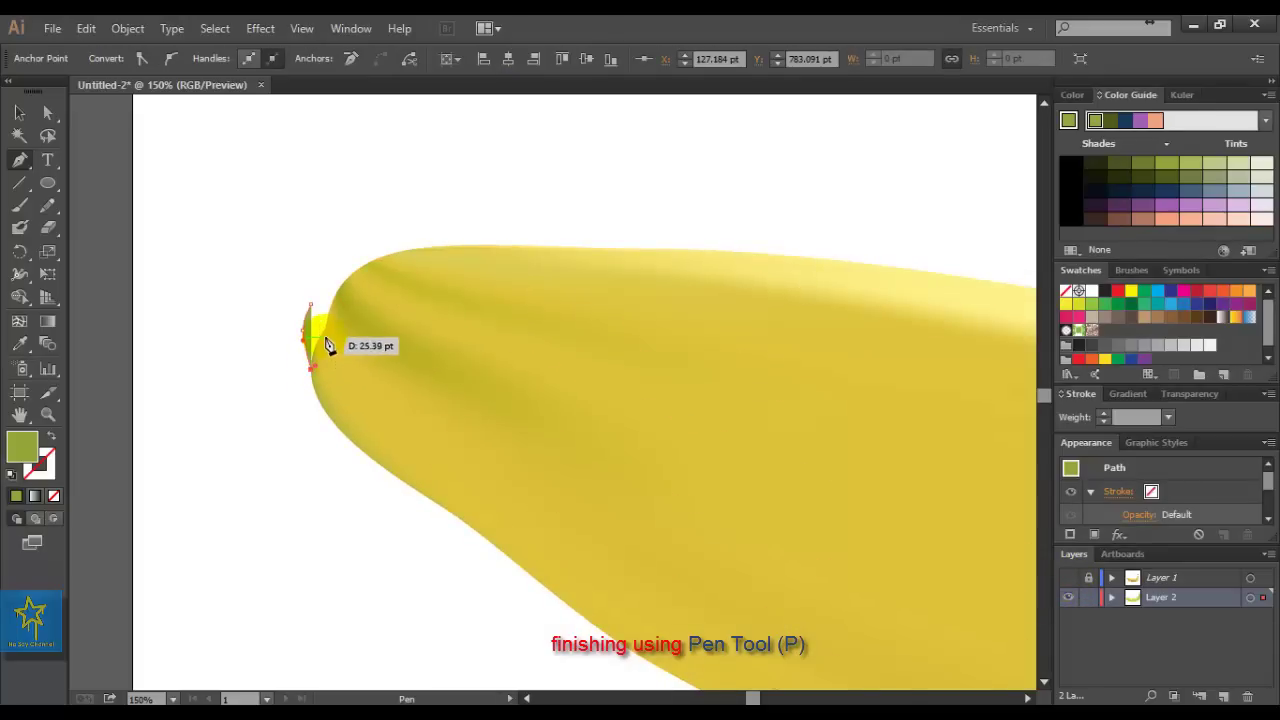
drag(314, 367, 338, 318)
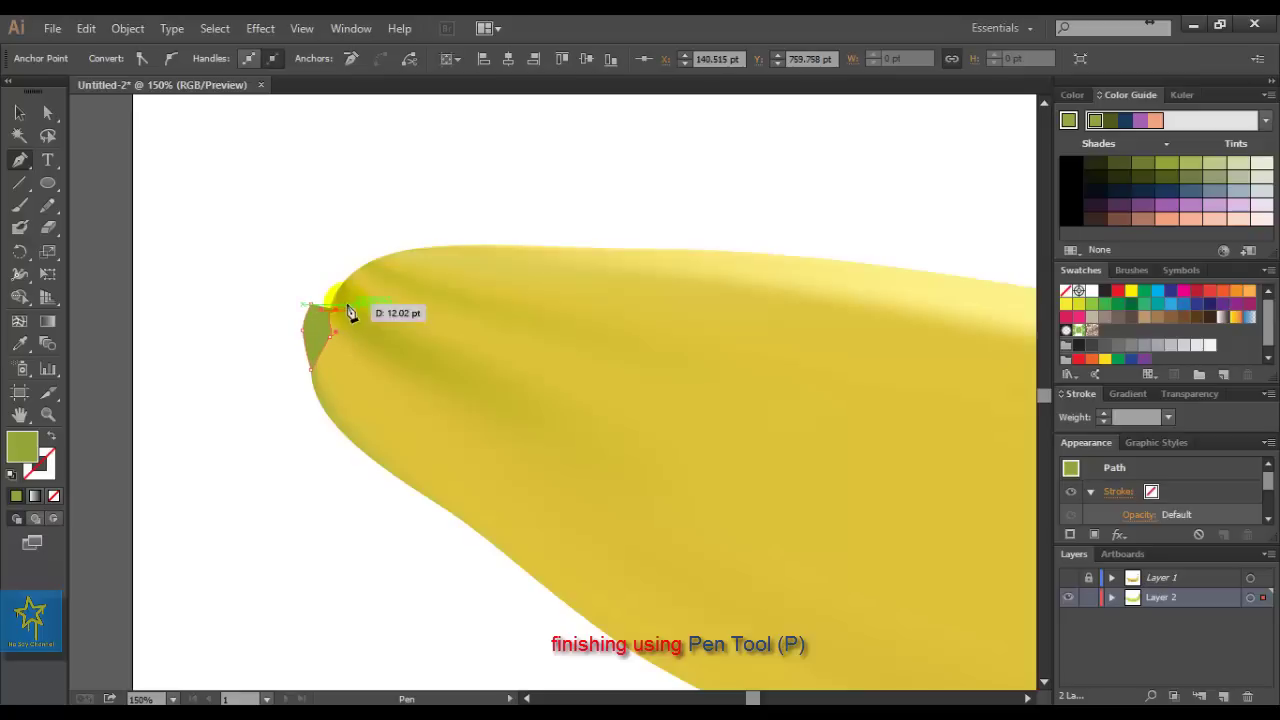
mouse_move(355, 270)
mouse_down()
mouse_move(374, 277)
mouse_move(385, 258)
mouse_up()
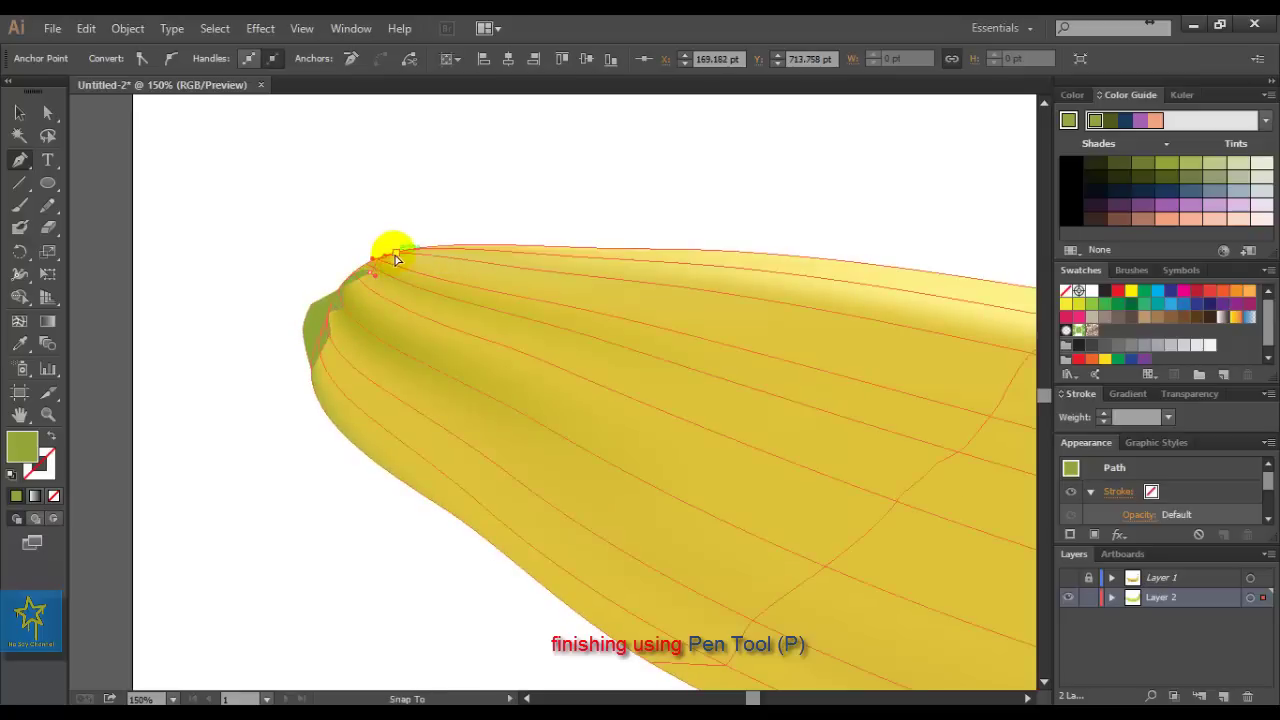
drag(325, 280, 313, 315)
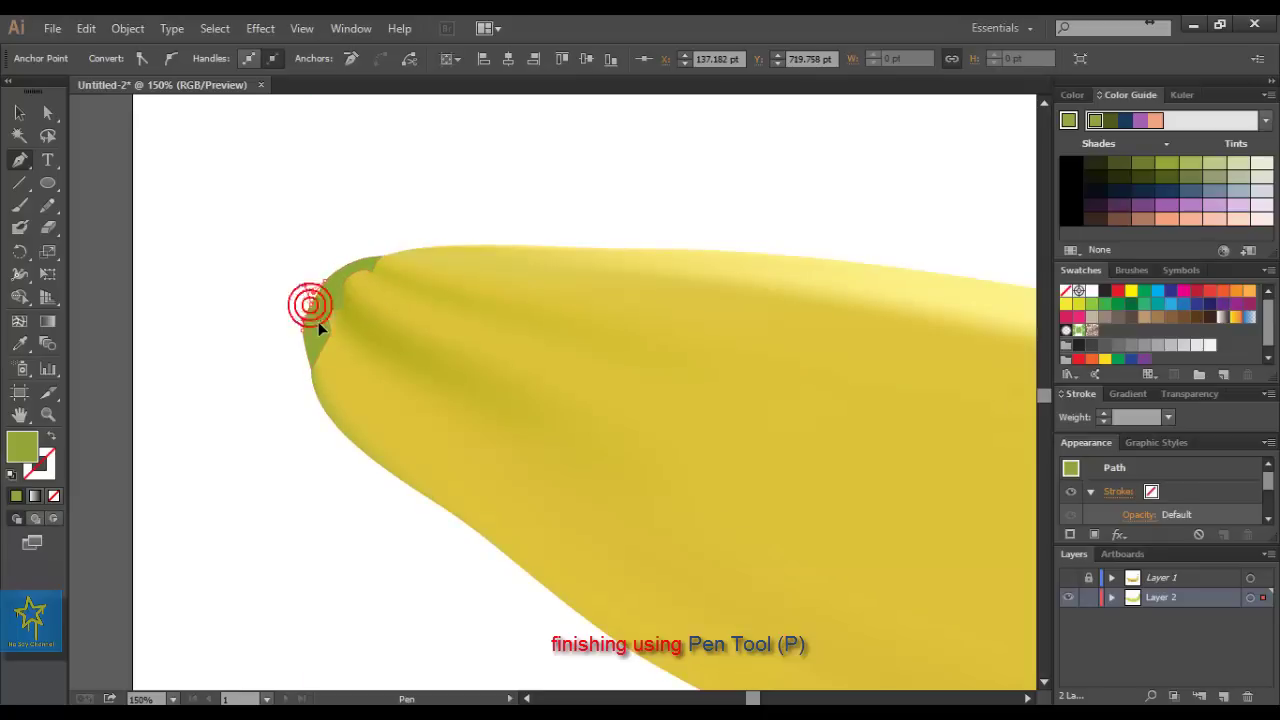
click(314, 366)
click(1143, 178)
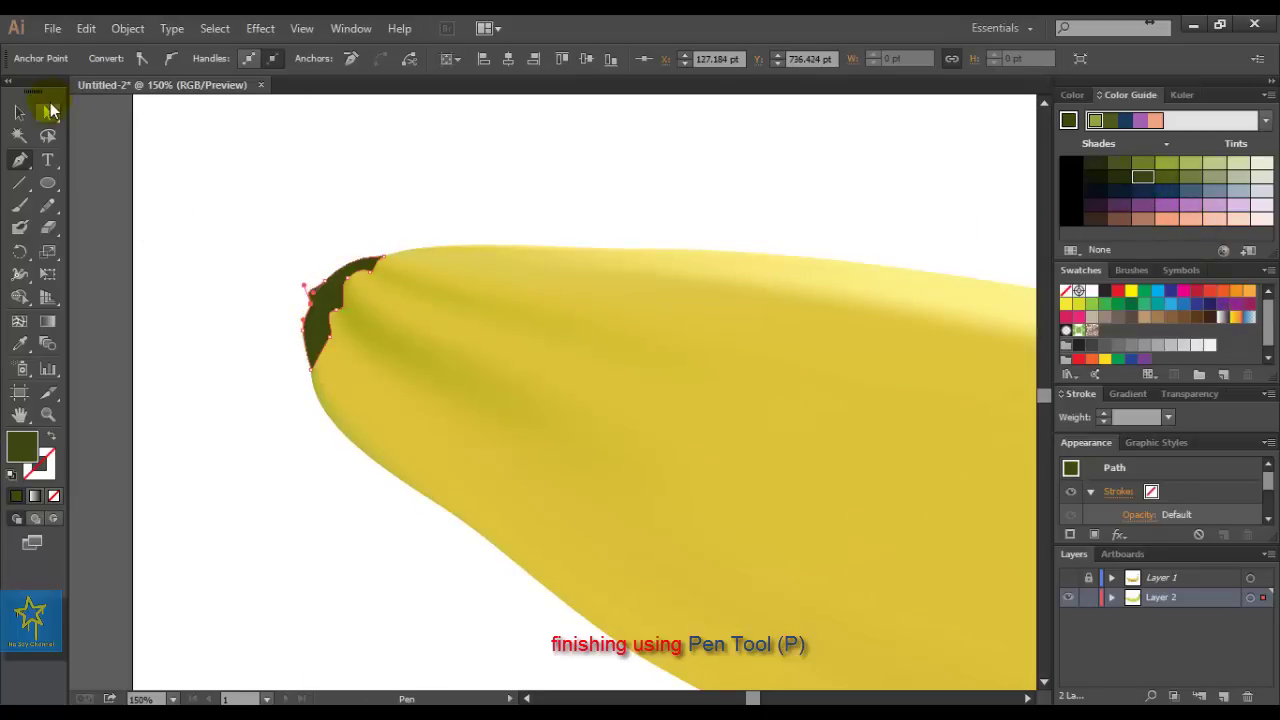
Sharpen and move the tip shape's anchors to give it a jagged, bitten edge
click(326, 348)
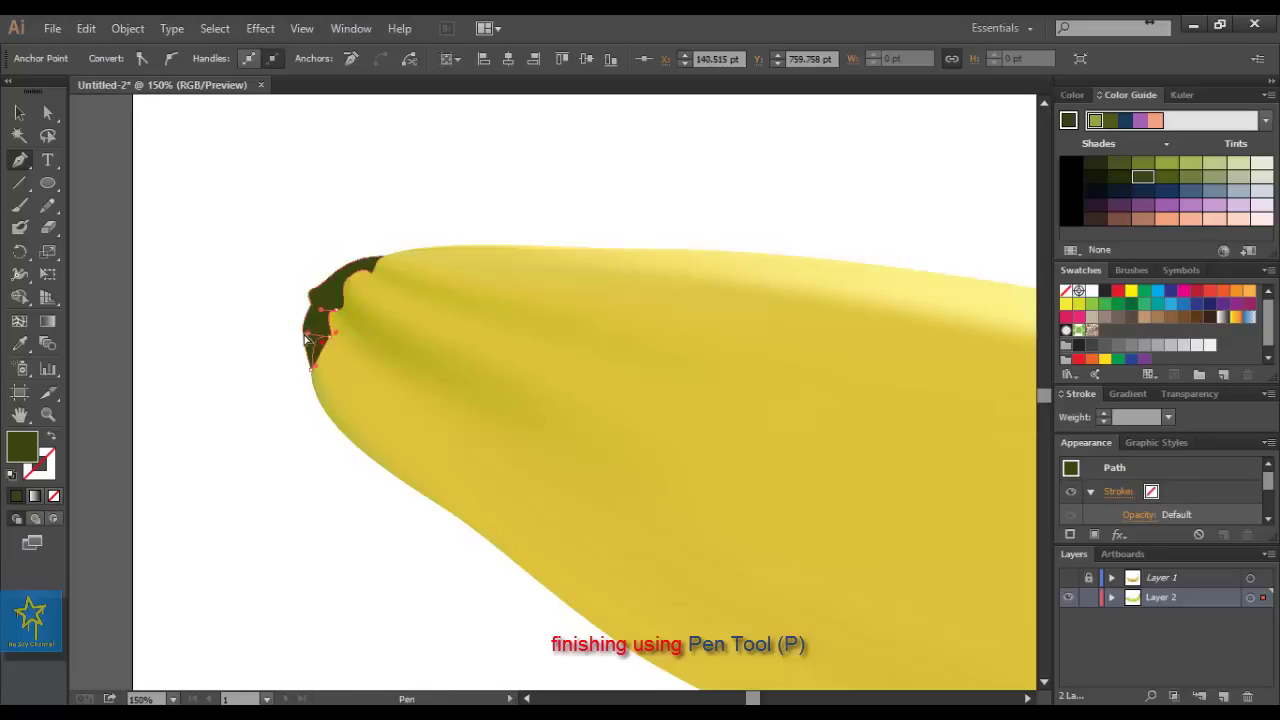
click(294, 329)
click(294, 380)
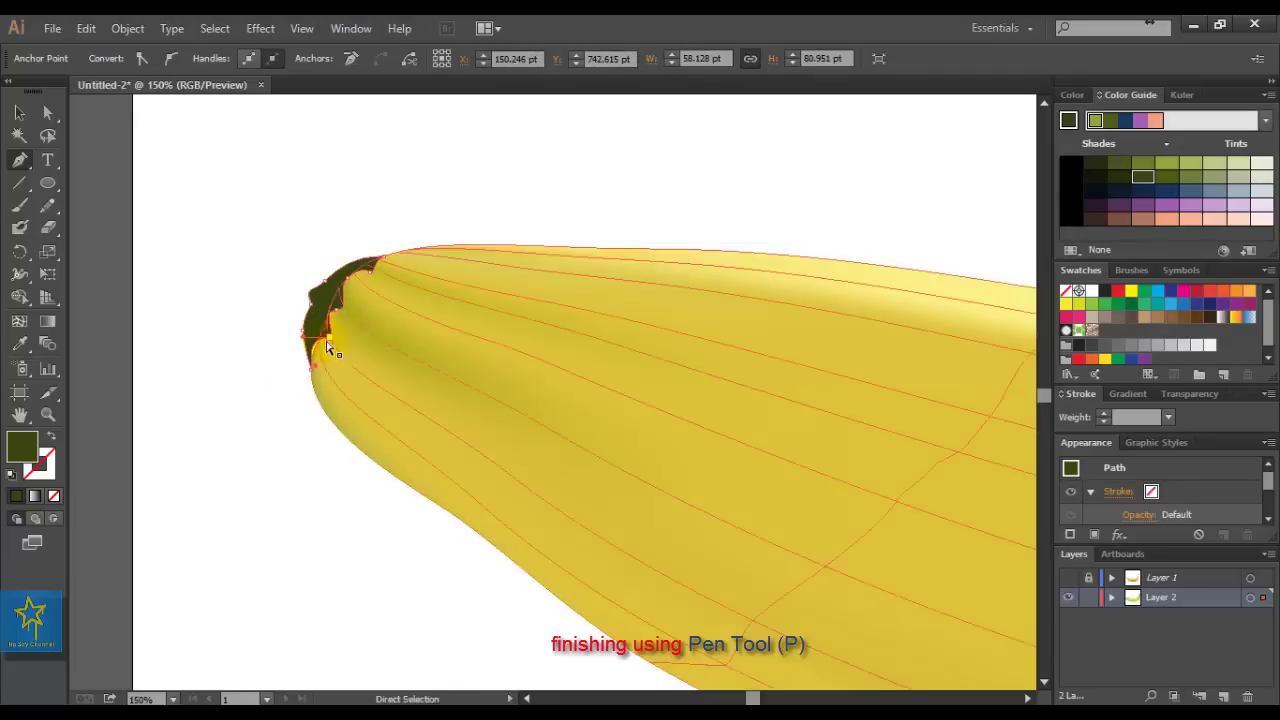
ctrl+click(300, 343)
ctrl+click(309, 386)
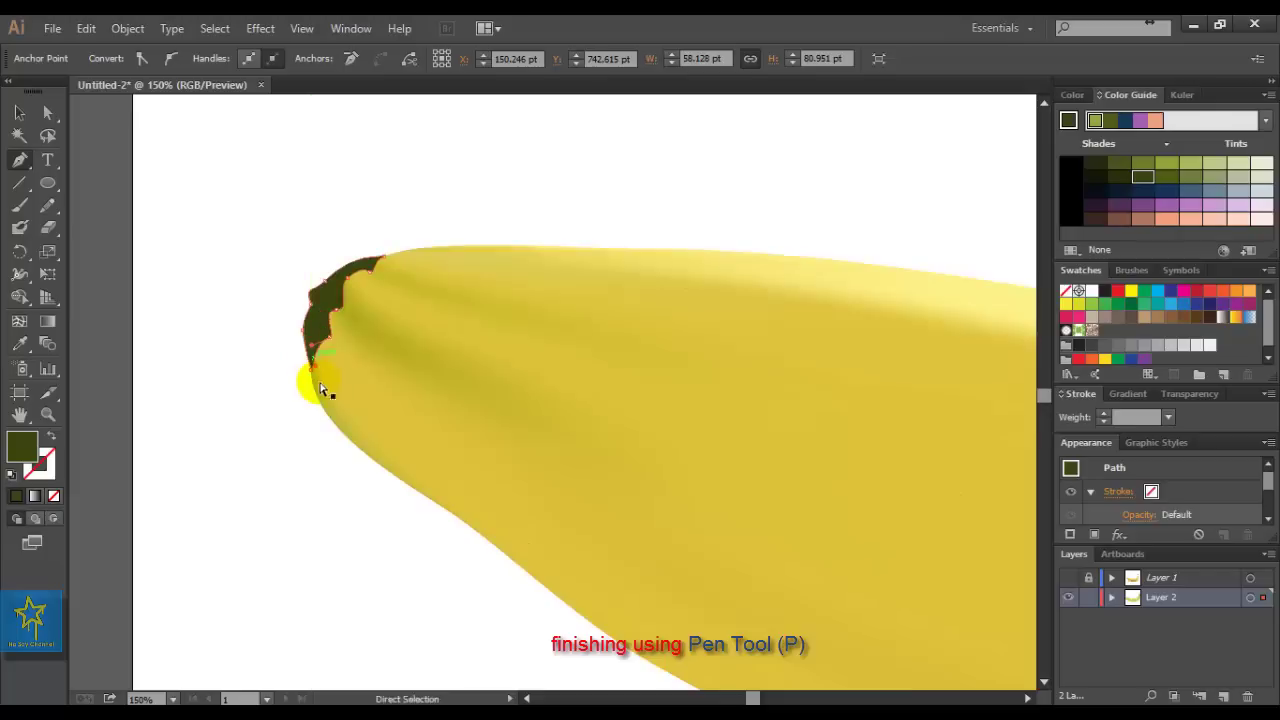
ctrl+click(350, 270)
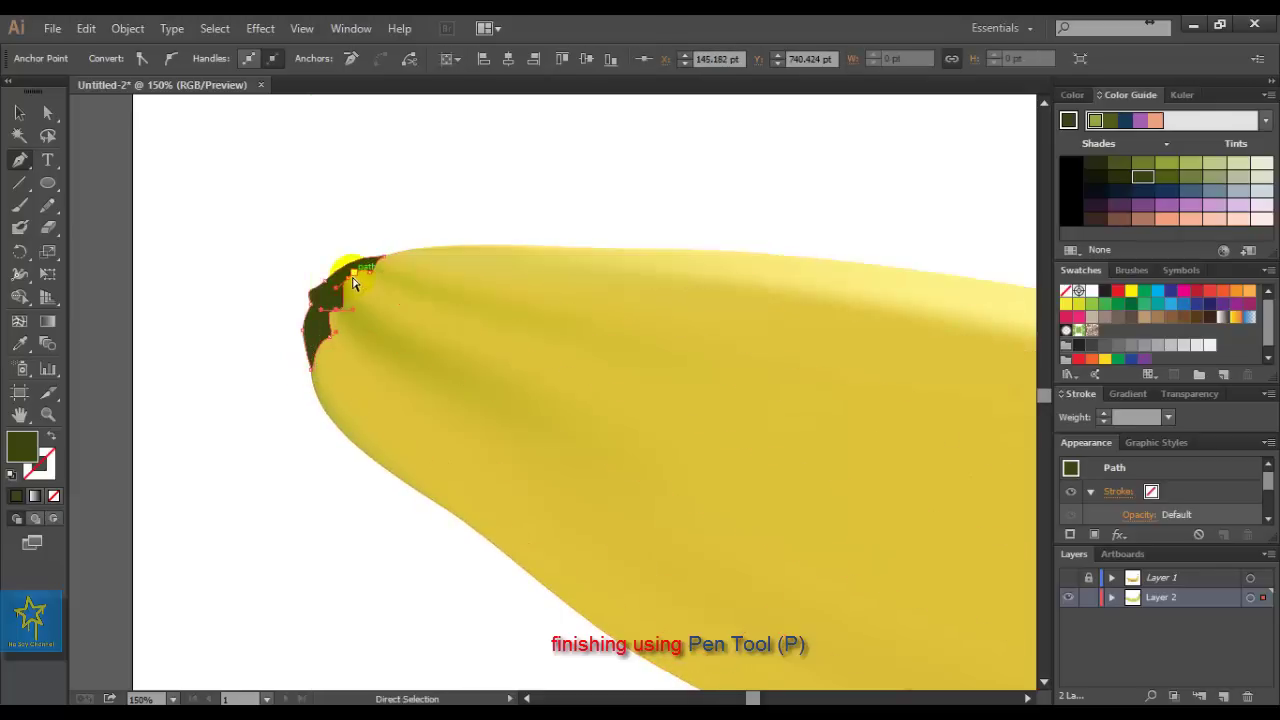
ctrl+click(410, 245)
ctrl+click(354, 256)
ctrl+click(331, 274)
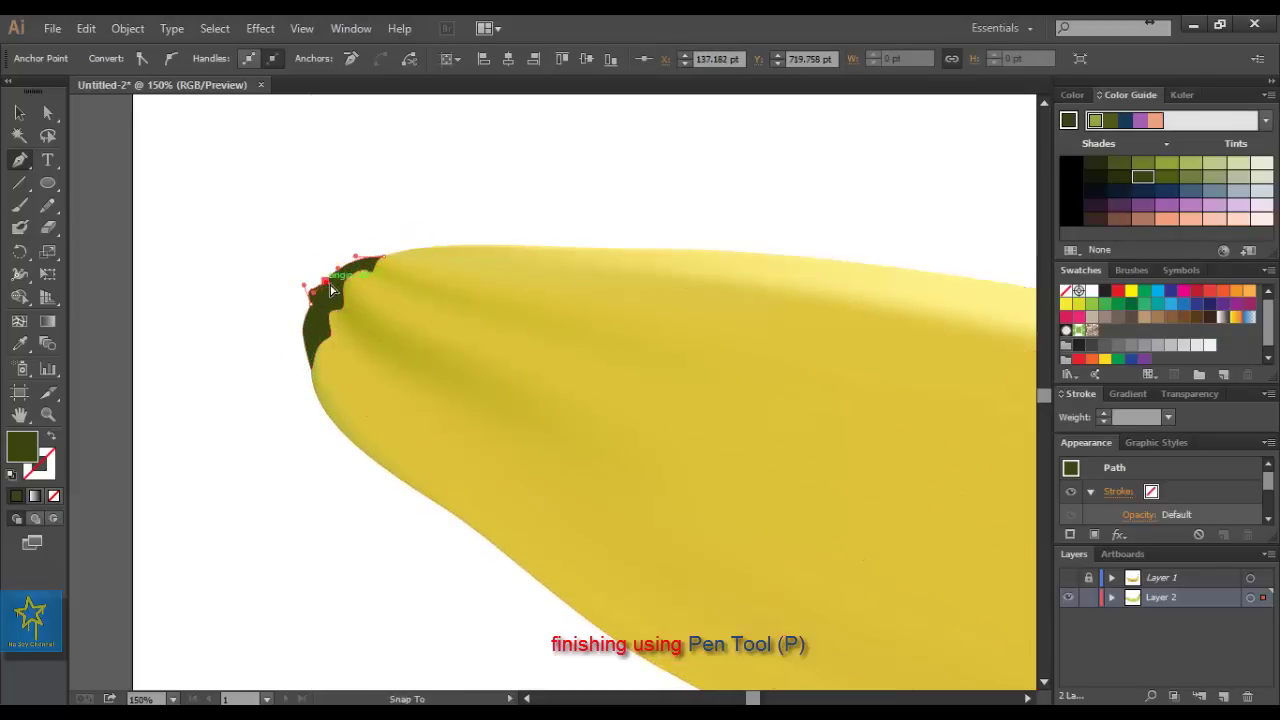
drag(331, 290, 294, 357)
Drag three anchors of the dark tip cap so its wavy edge hugs the peel
click(282, 354)
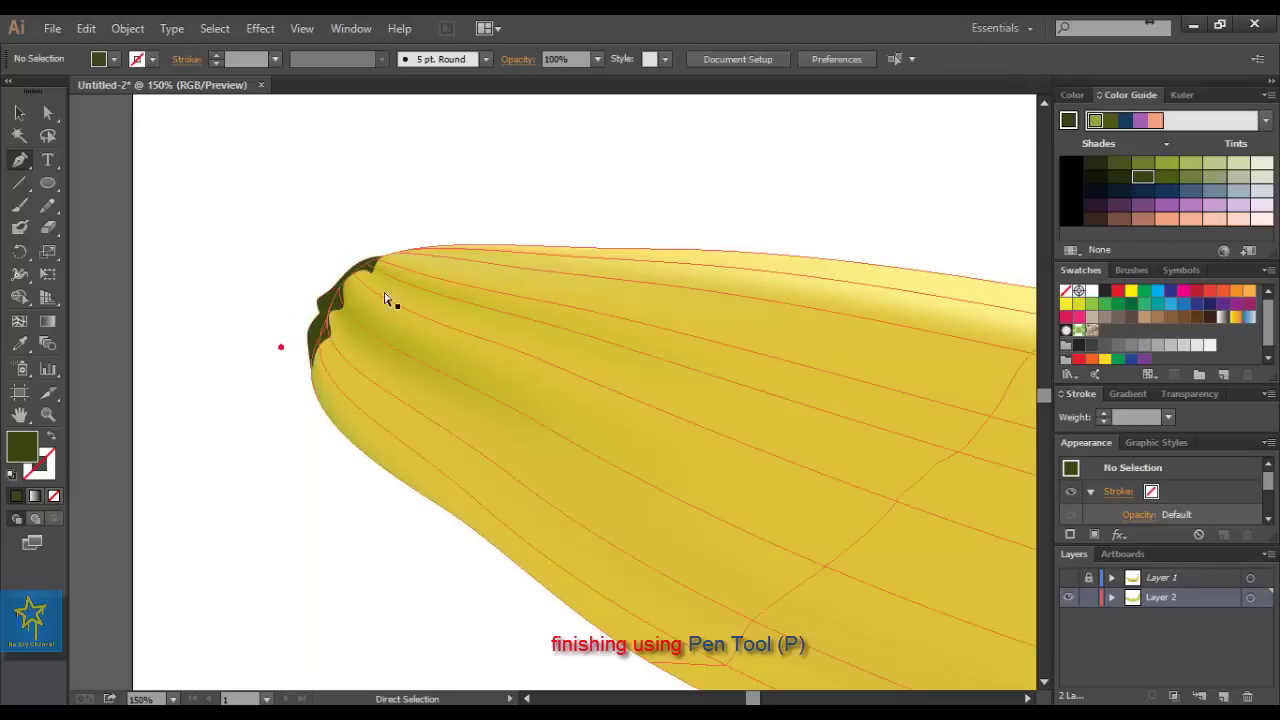
key(ctrl+plus)
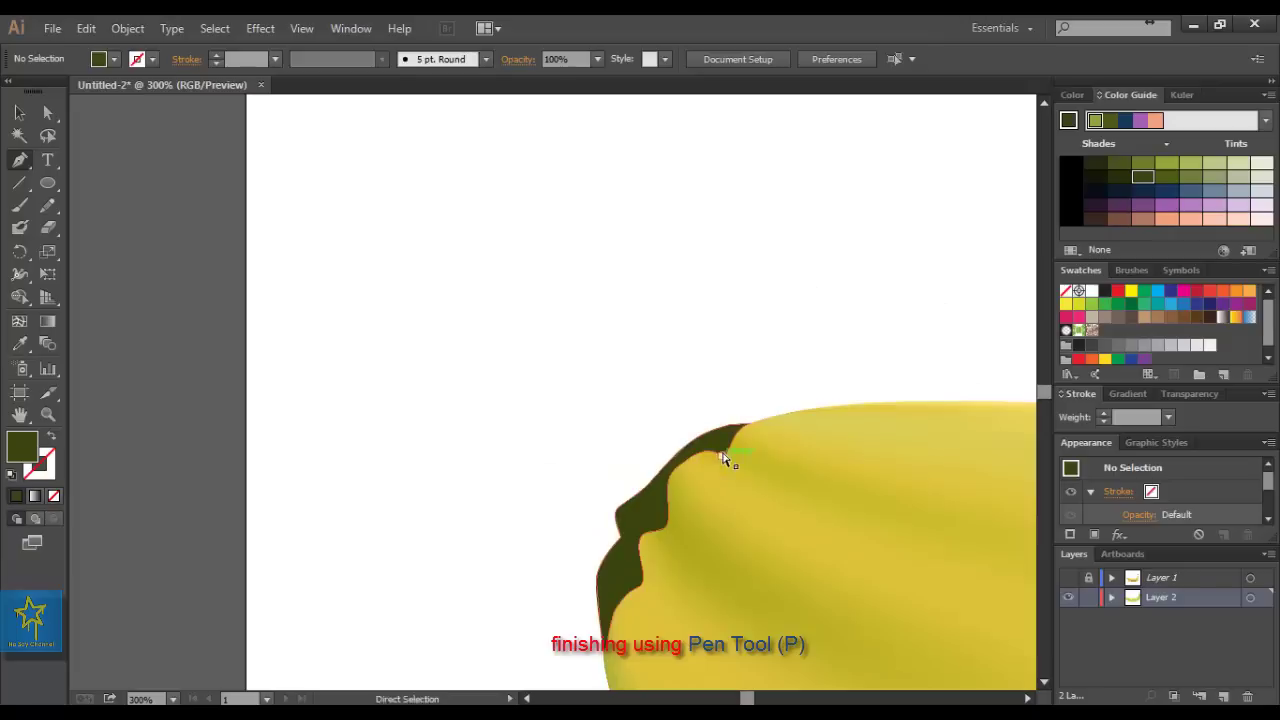
click(725, 452)
mouse_move(675, 476)
mouse_down()
mouse_move(630, 510)
mouse_move(650, 490)
mouse_up()
click(638, 500)
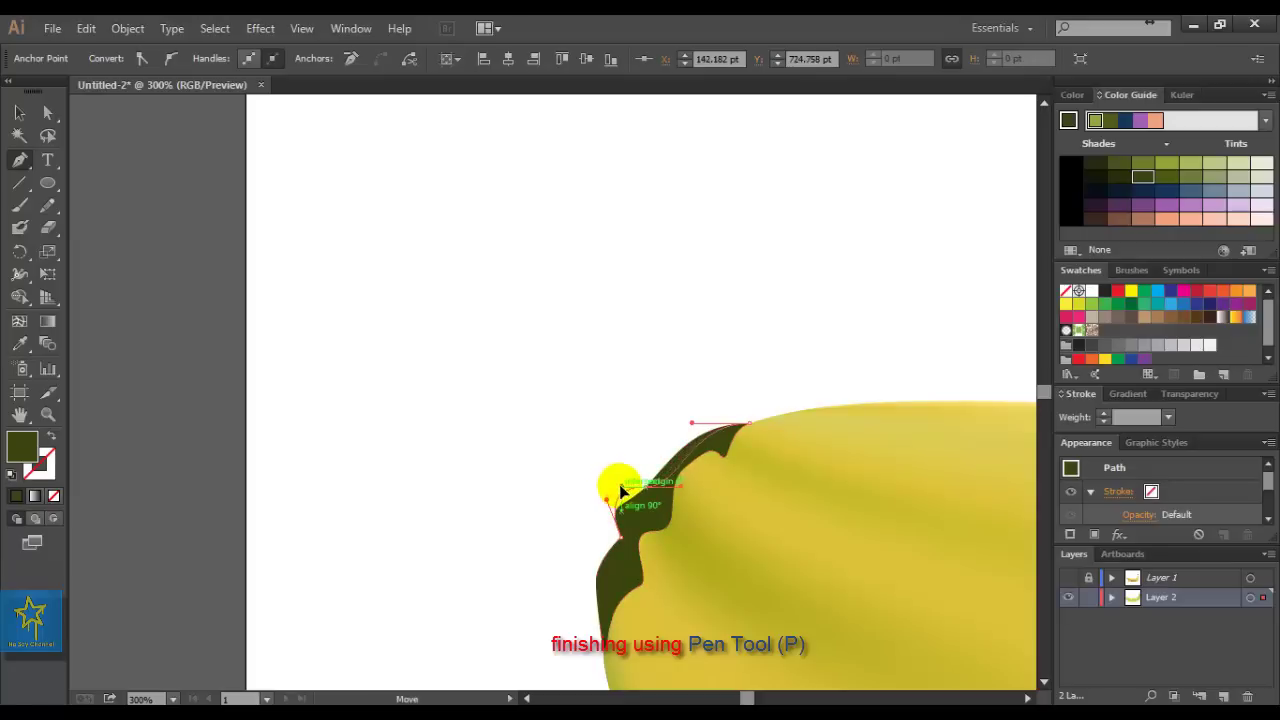
drag(648, 490, 615, 481)
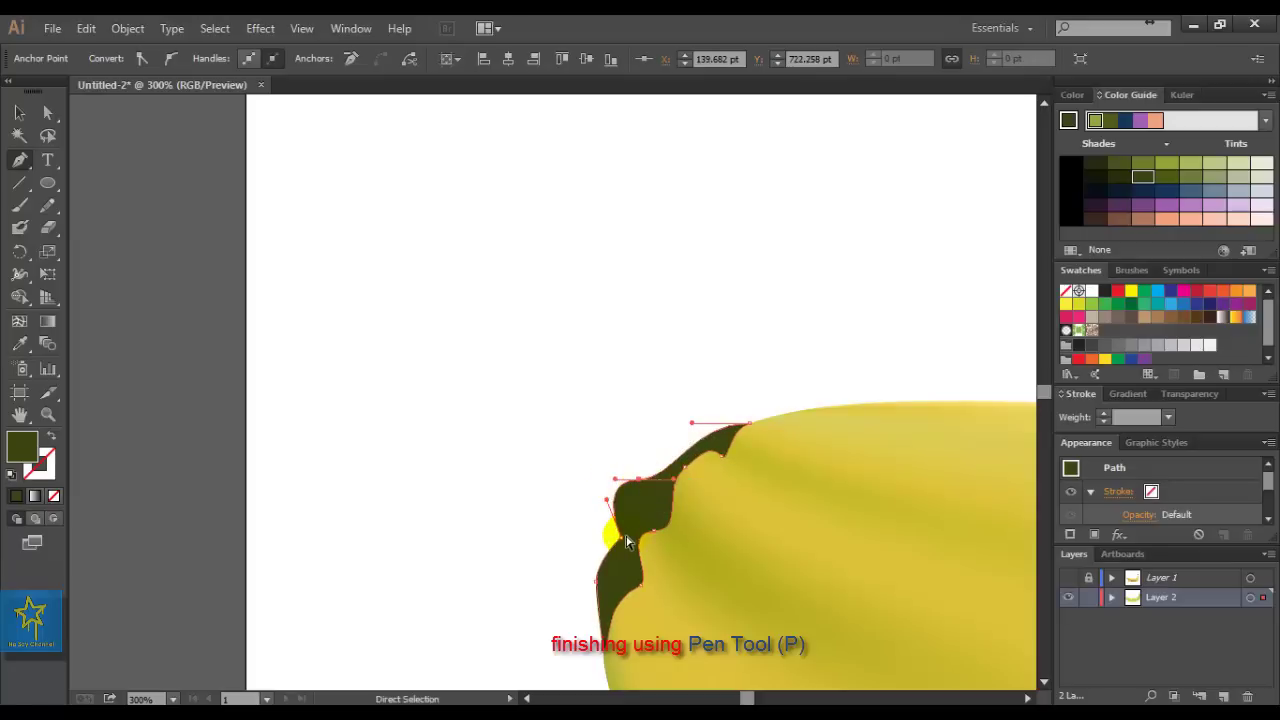
click(620, 536)
drag(628, 549, 620, 572)
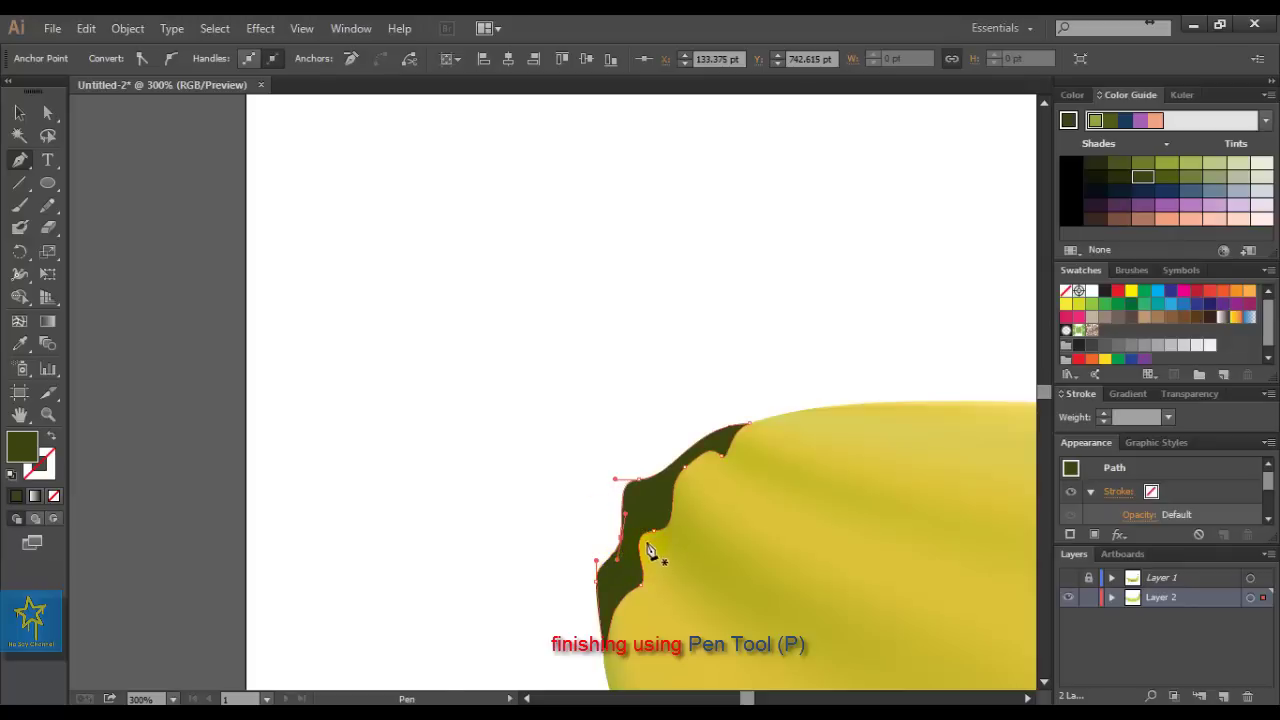
ctrl+click(571, 471)
ctrl+alt+click(710, 518)
ctrl+alt+click(704, 513)
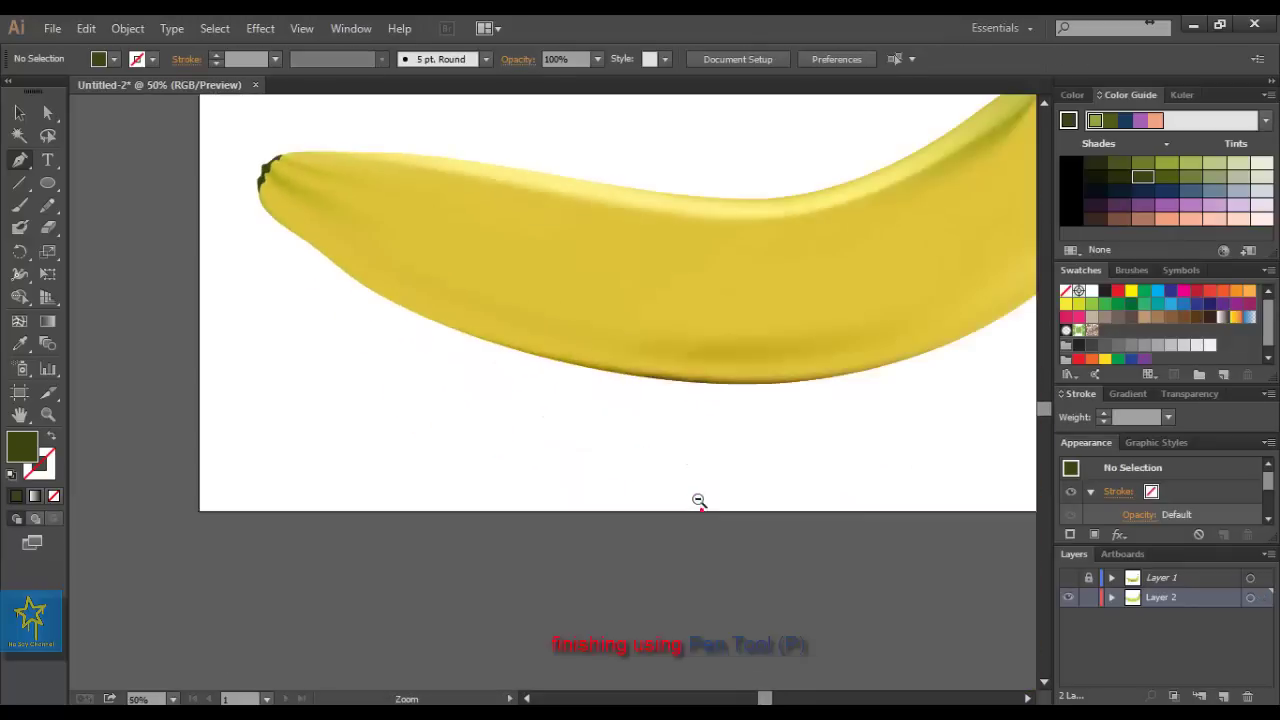
Zoom out to 33.33% so the entire banana is visible
ctrl+alt+click(743, 391)
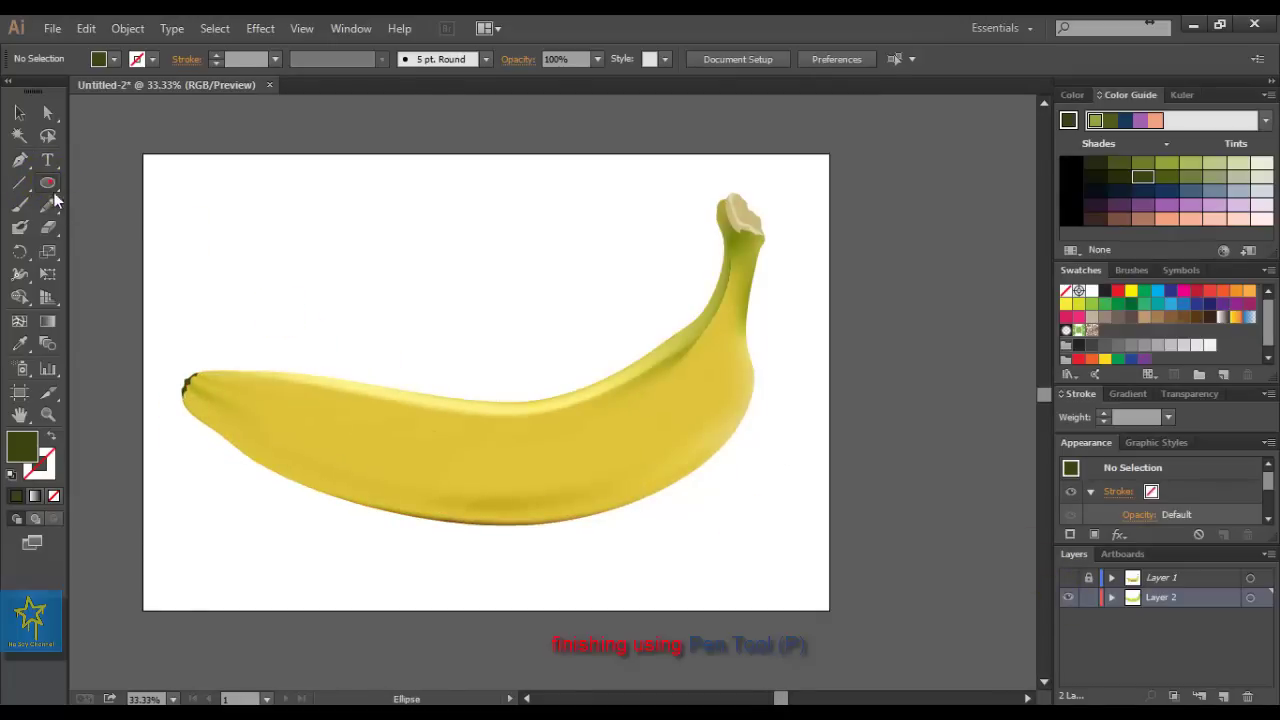
Draw a wide, flat black-filled ellipse beneath the banana
click(1071, 163)
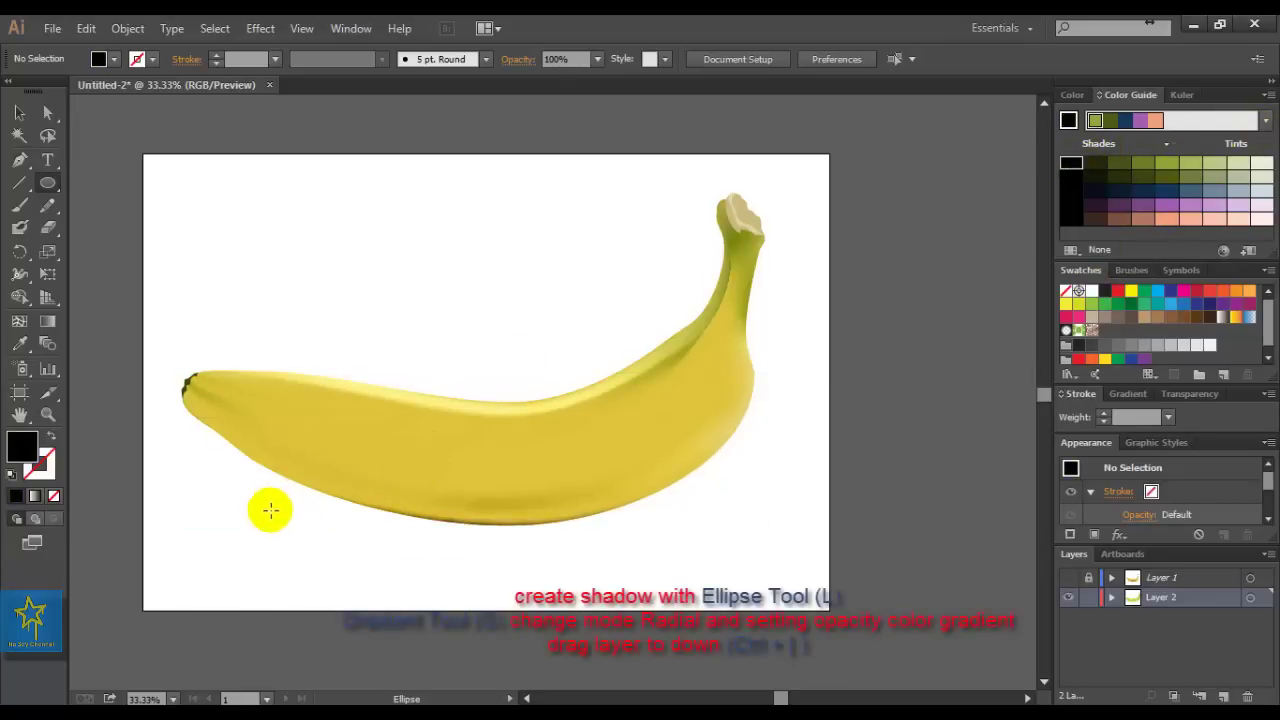
mouse_move(247, 496)
mouse_down()
mouse_move(761, 557)
mouse_move(745, 553)
mouse_up()
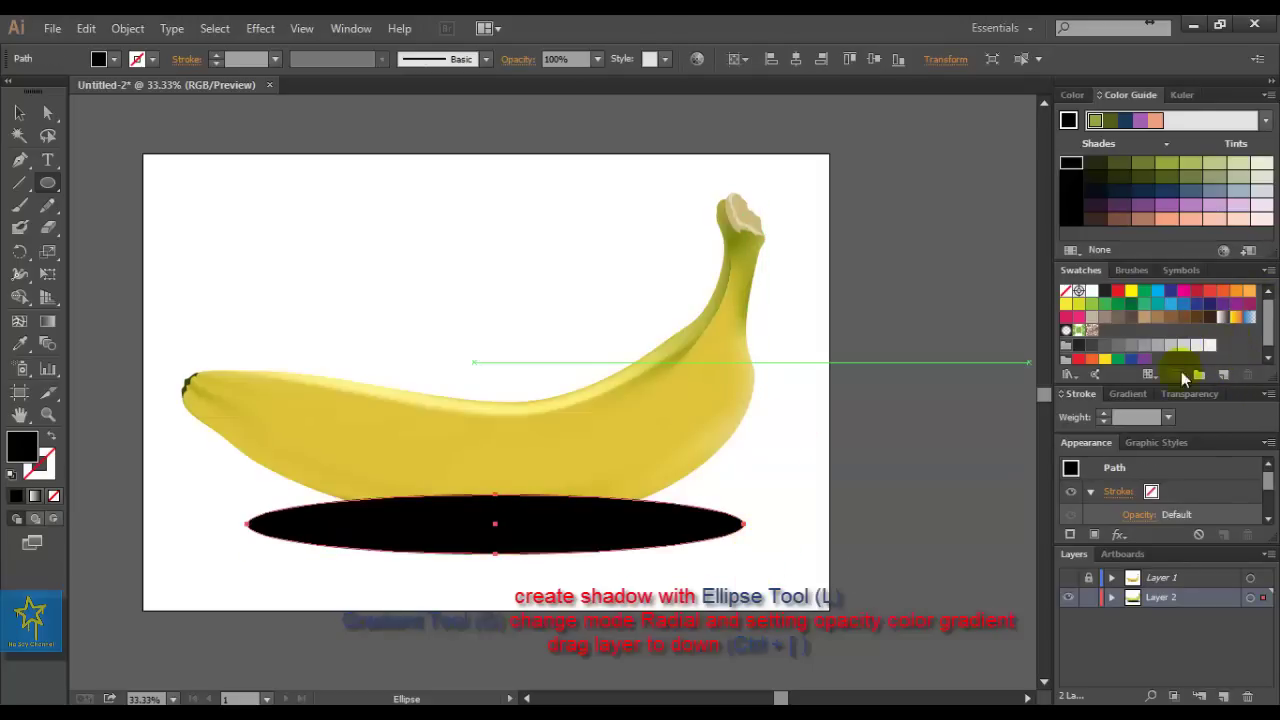
click(1134, 398)
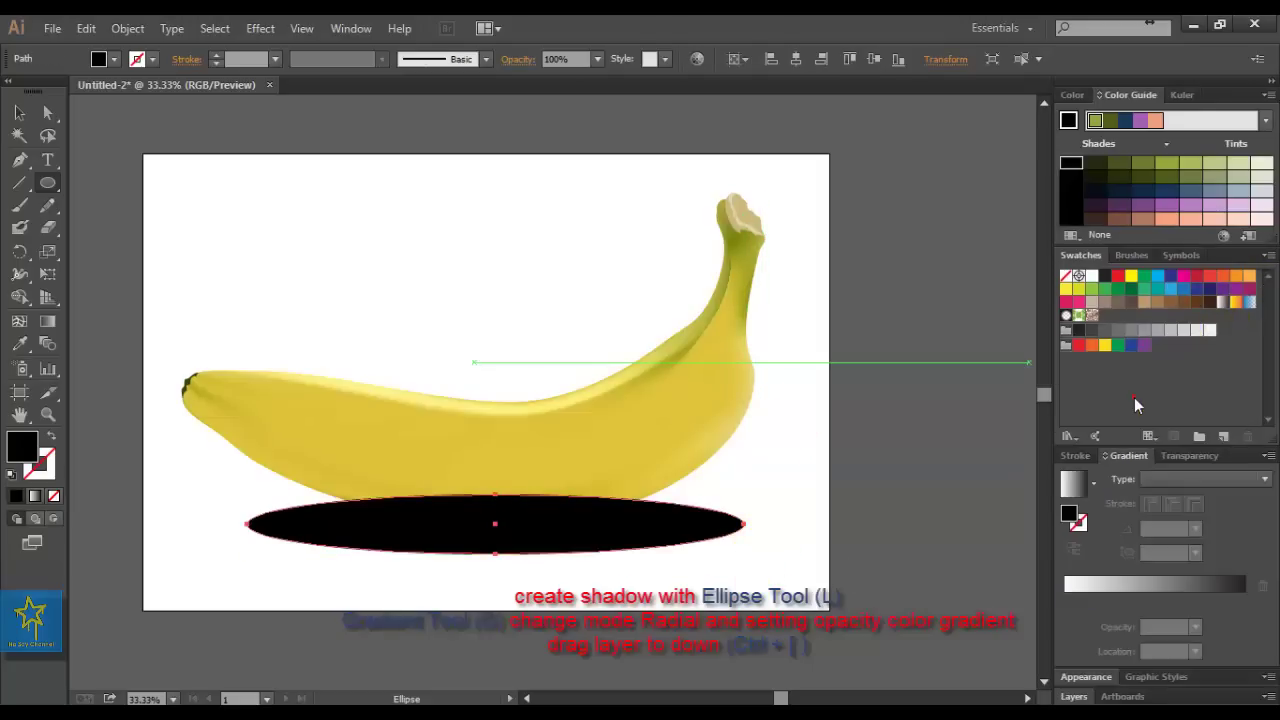
Give the ellipse a radial gradient and reverse its stops so the centre is dark
click(1157, 584)
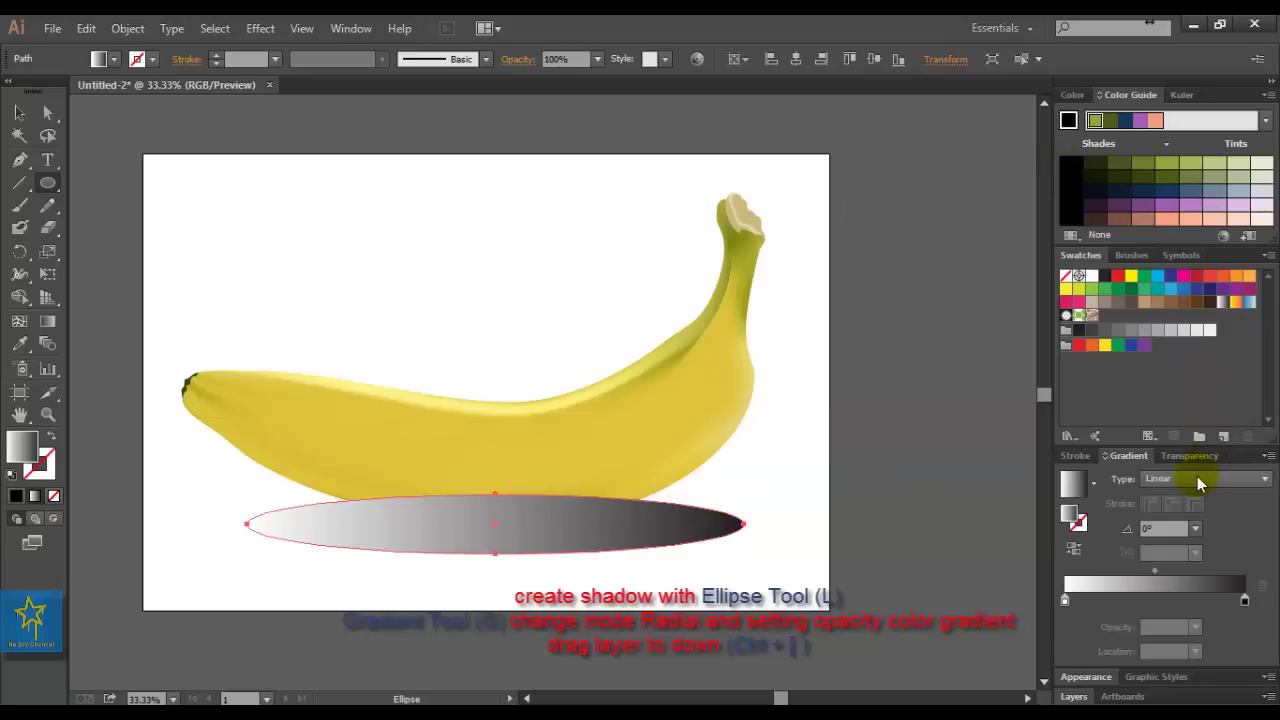
click(1197, 476)
click(1192, 517)
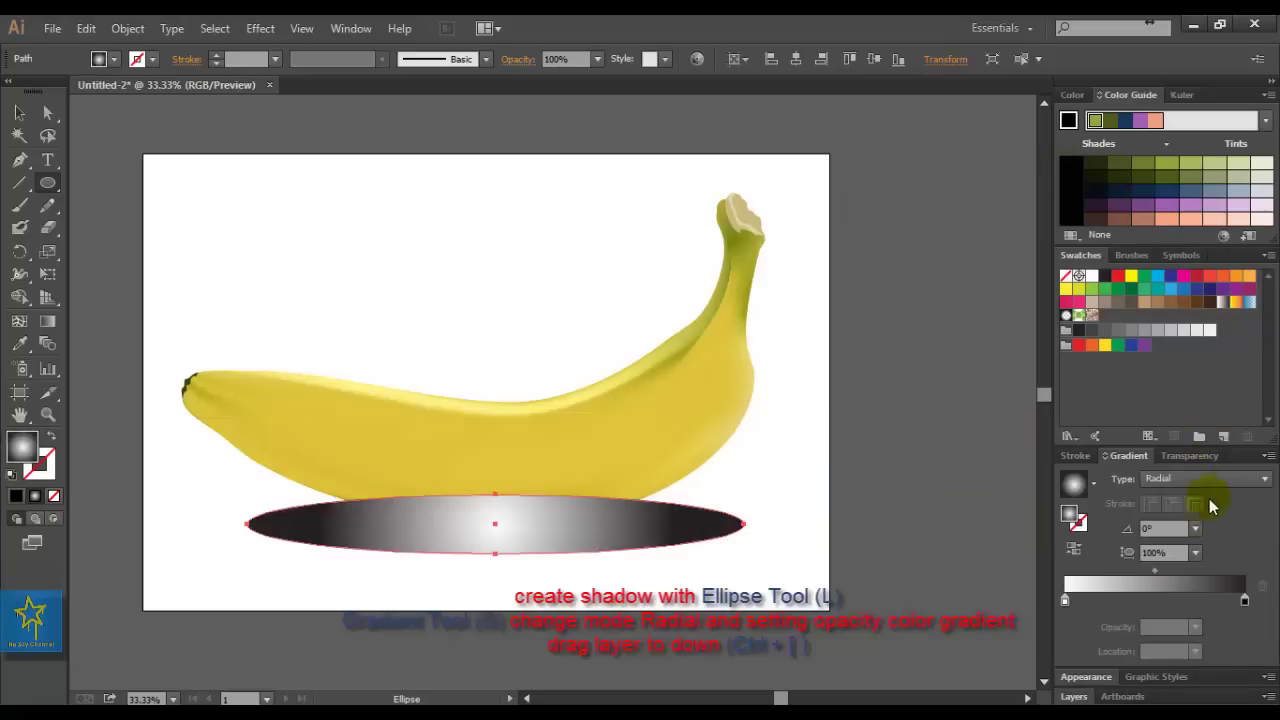
mouse_move(1065, 600)
mouse_down()
mouse_move(1201, 600)
mouse_move(1065, 600)
mouse_up()
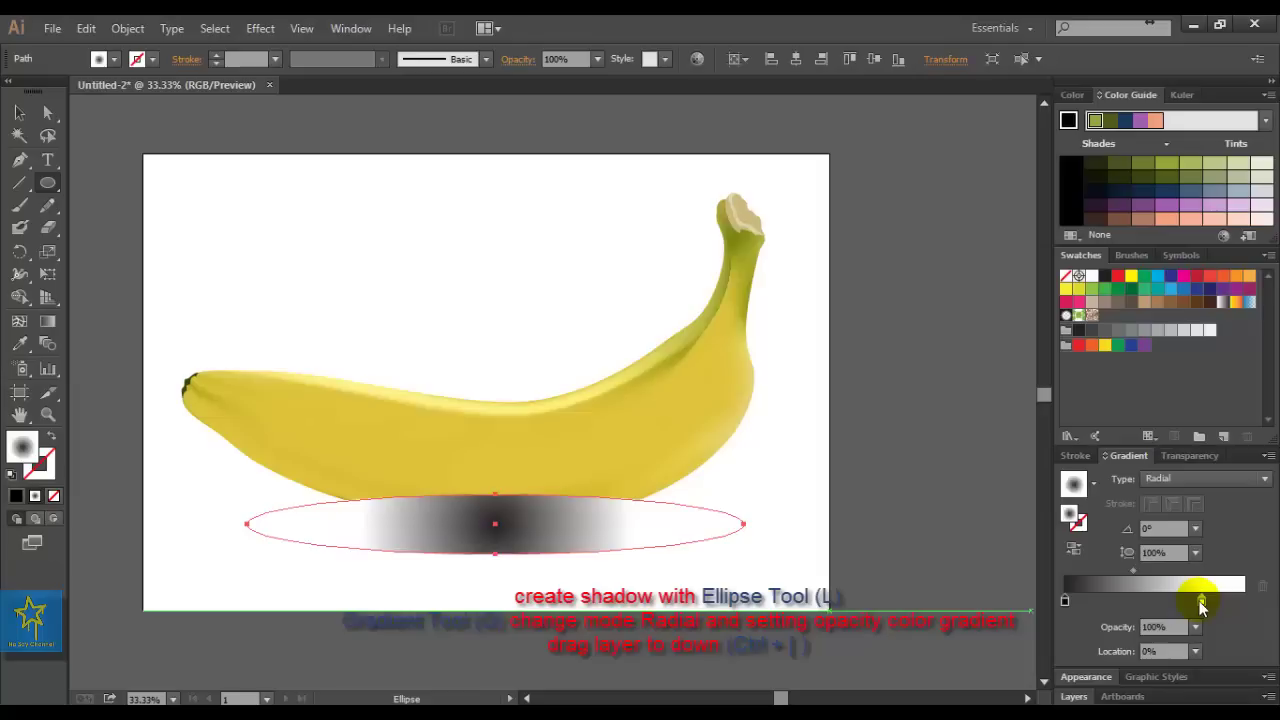
drag(1201, 600, 1244, 600)
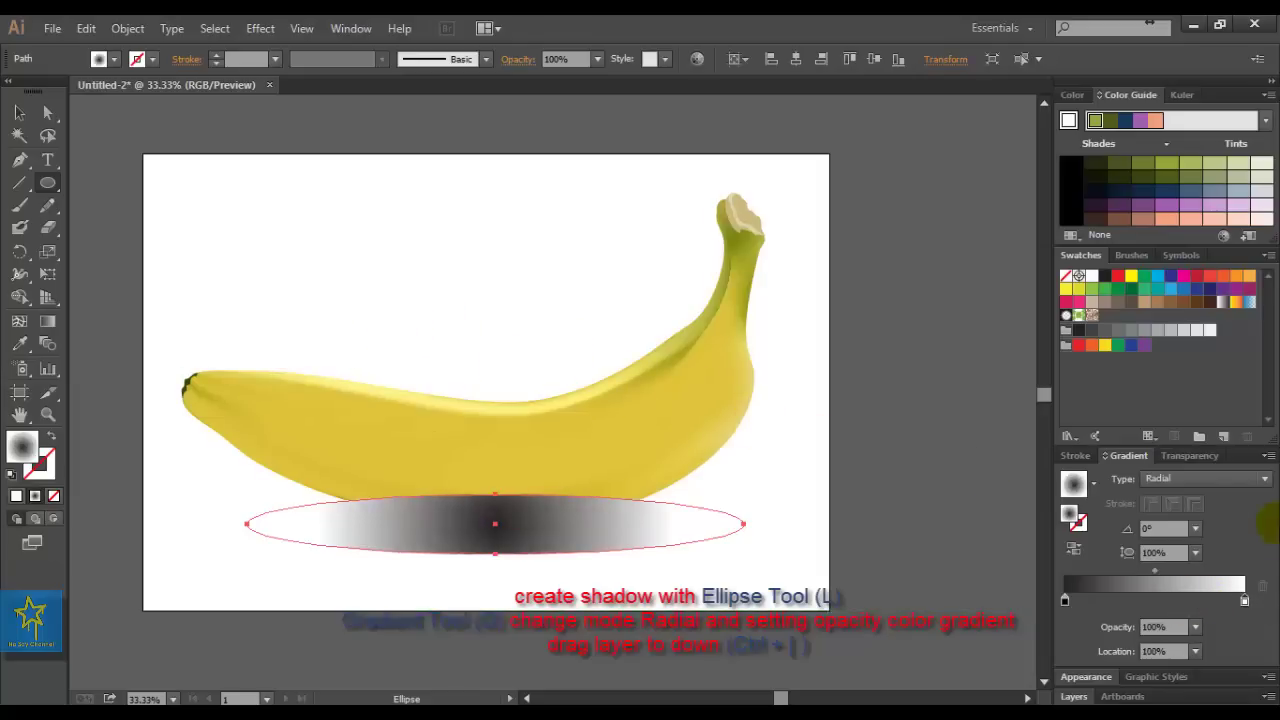
Set the outer gradient stop to black with 0% opacity
click(1245, 601)
double_click(1245, 601)
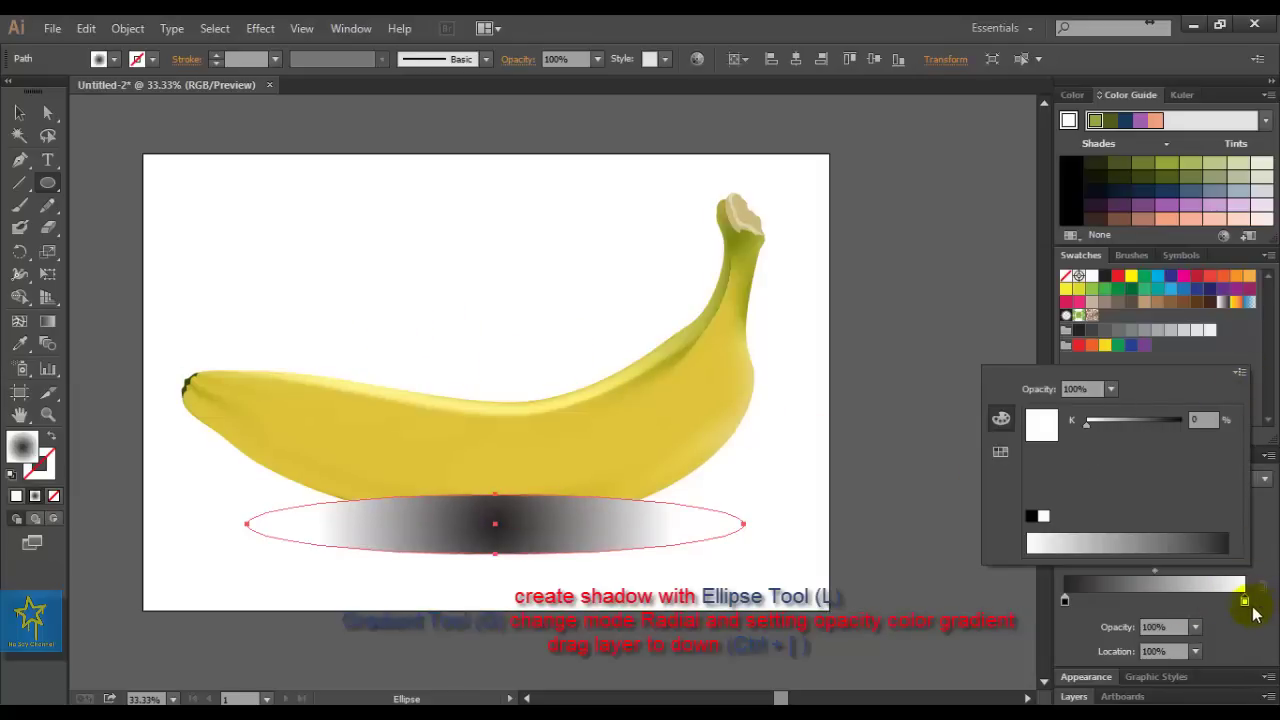
click(1145, 596)
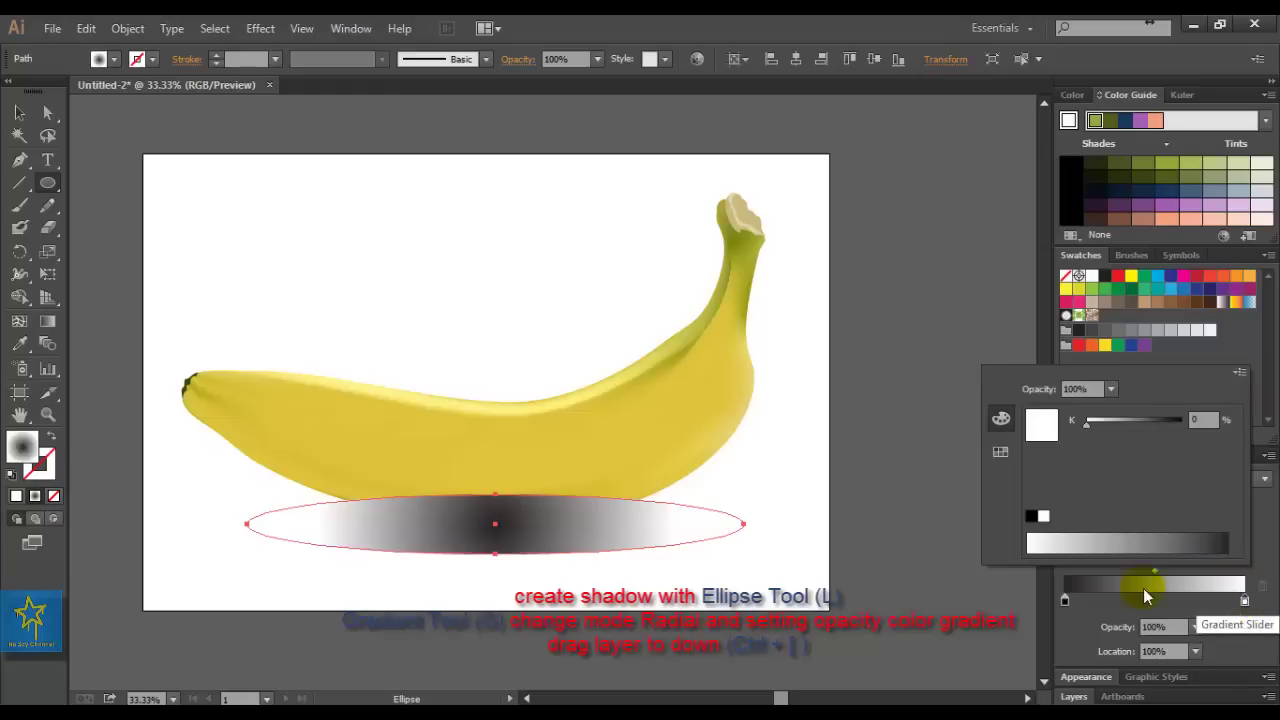
click(1024, 521)
click(1031, 518)
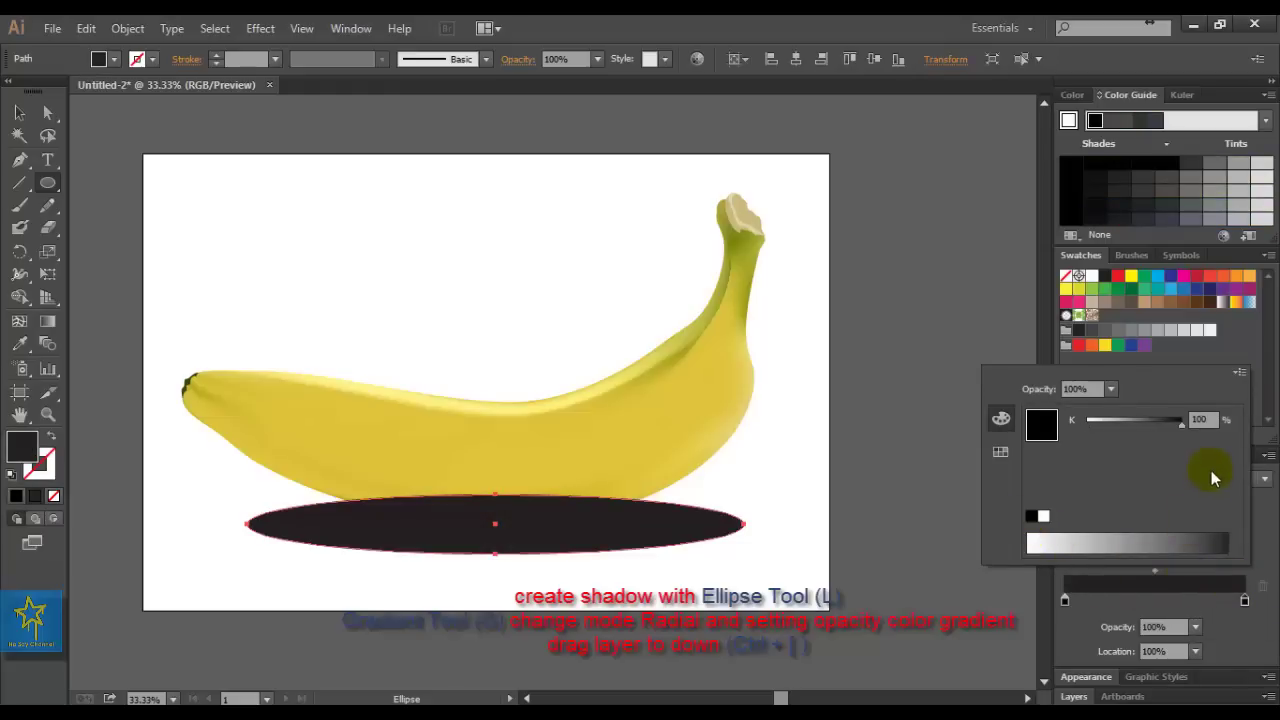
click(1110, 389)
click(1133, 420)
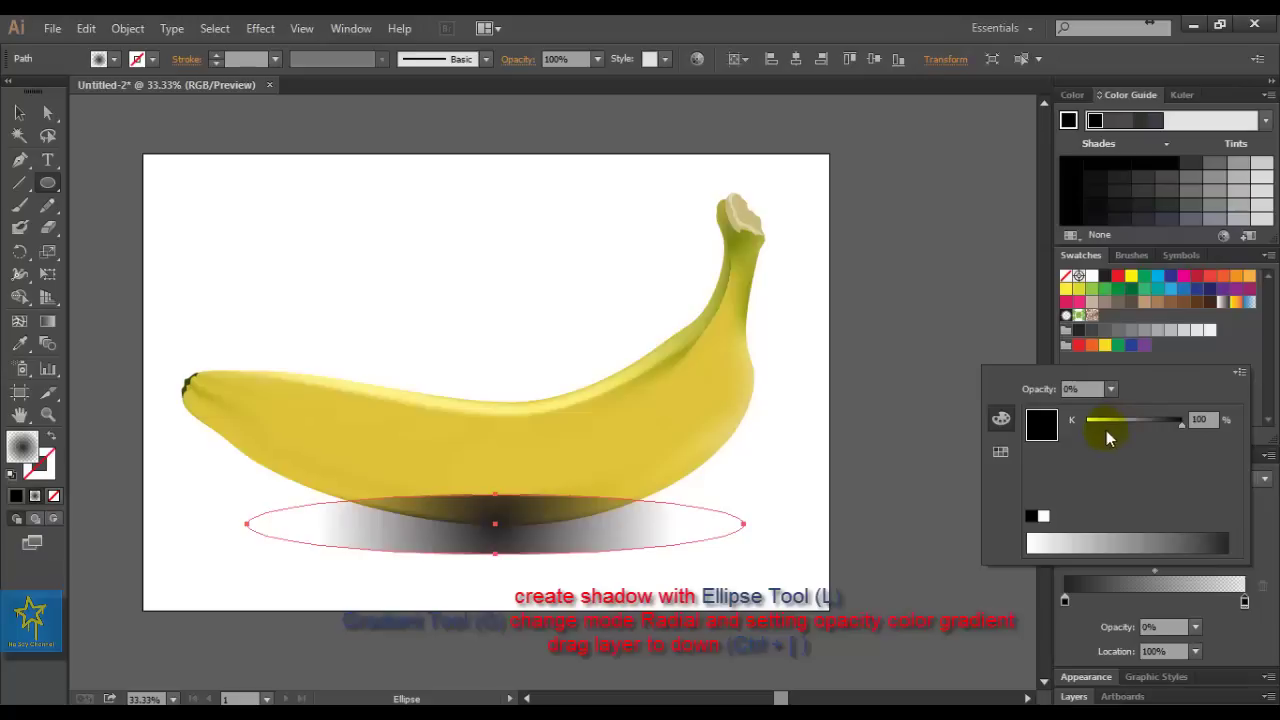
Stretch the radial gradient across the shadow and flatten it to an 11.9% aspect ratio
click(46, 322)
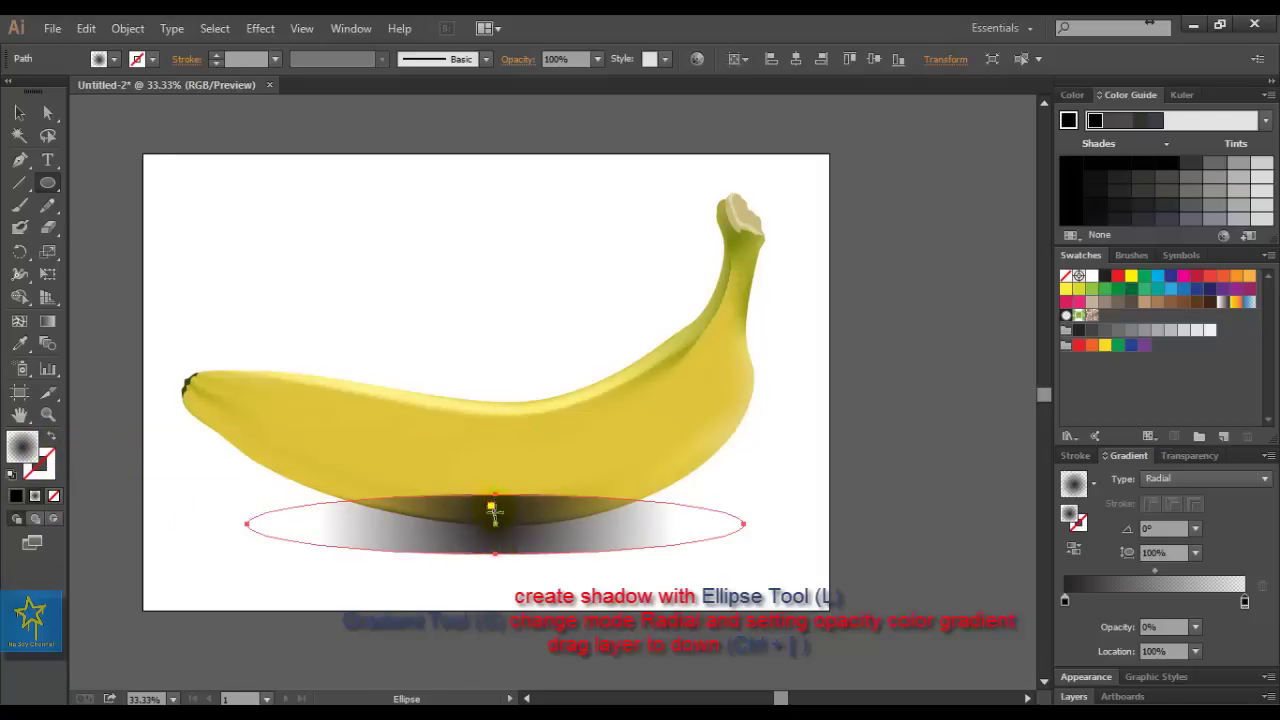
drag(494, 520, 709, 526)
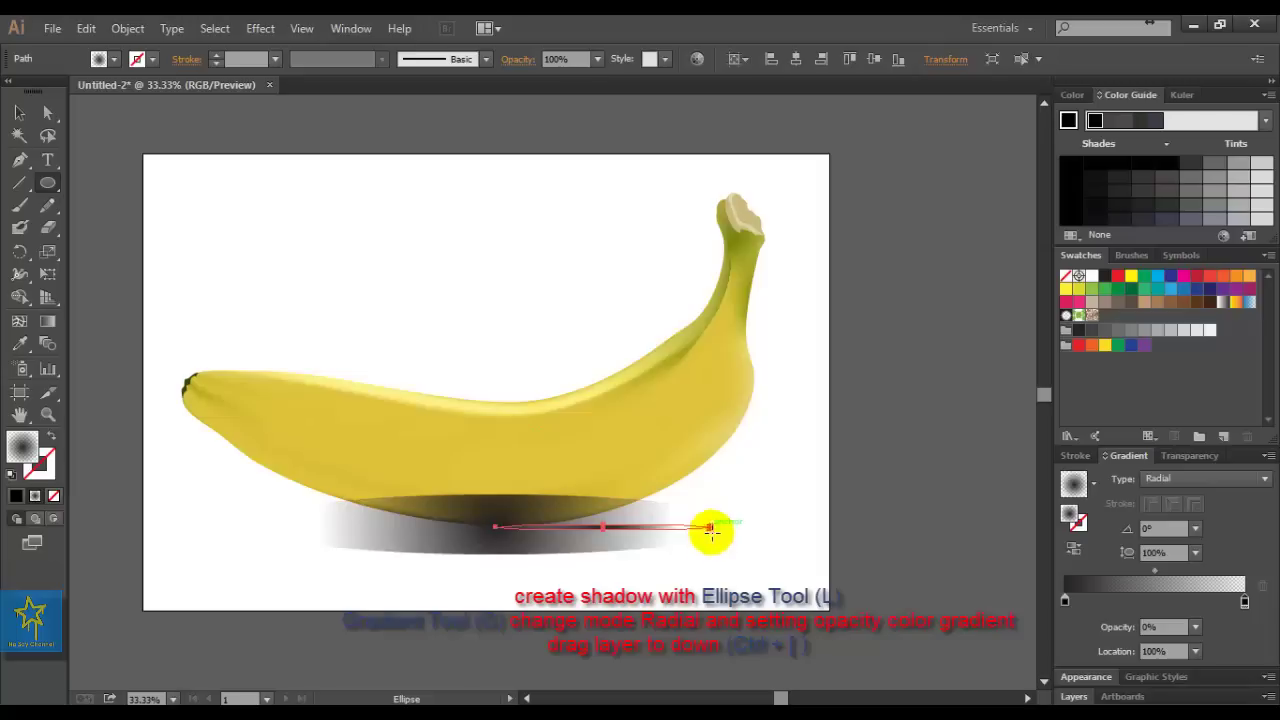
click(52, 327)
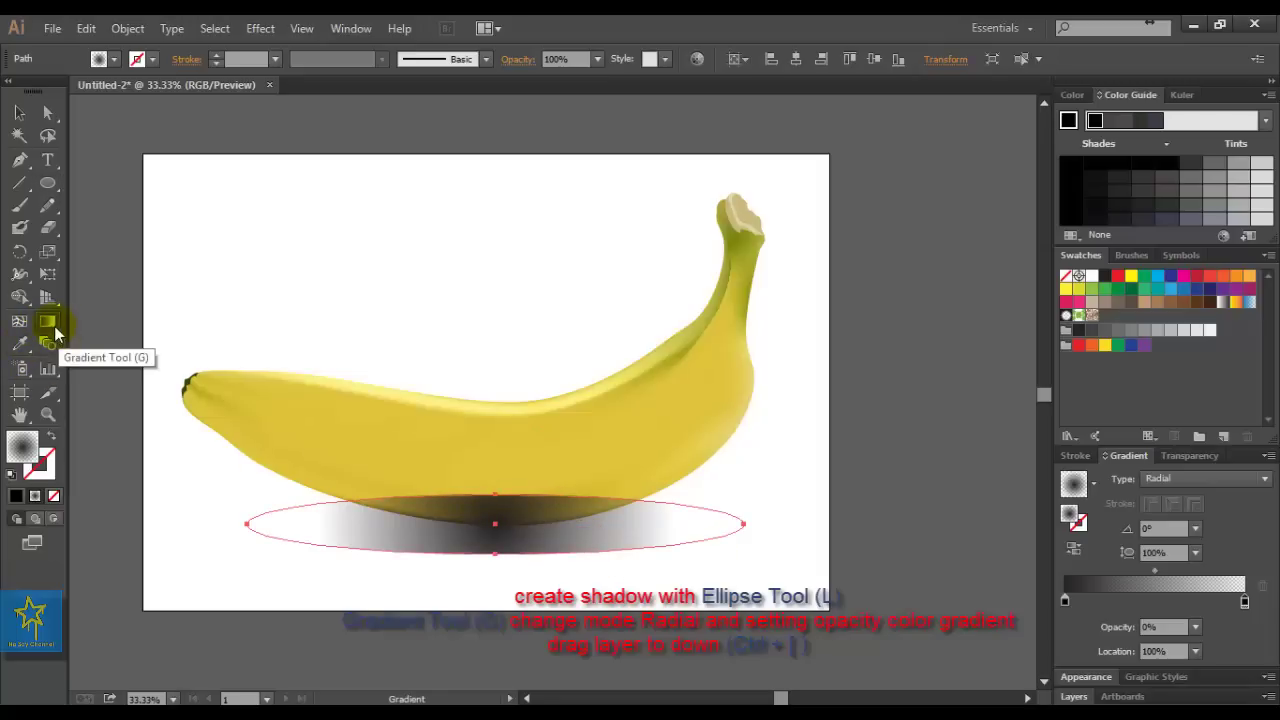
mouse_move(625, 533)
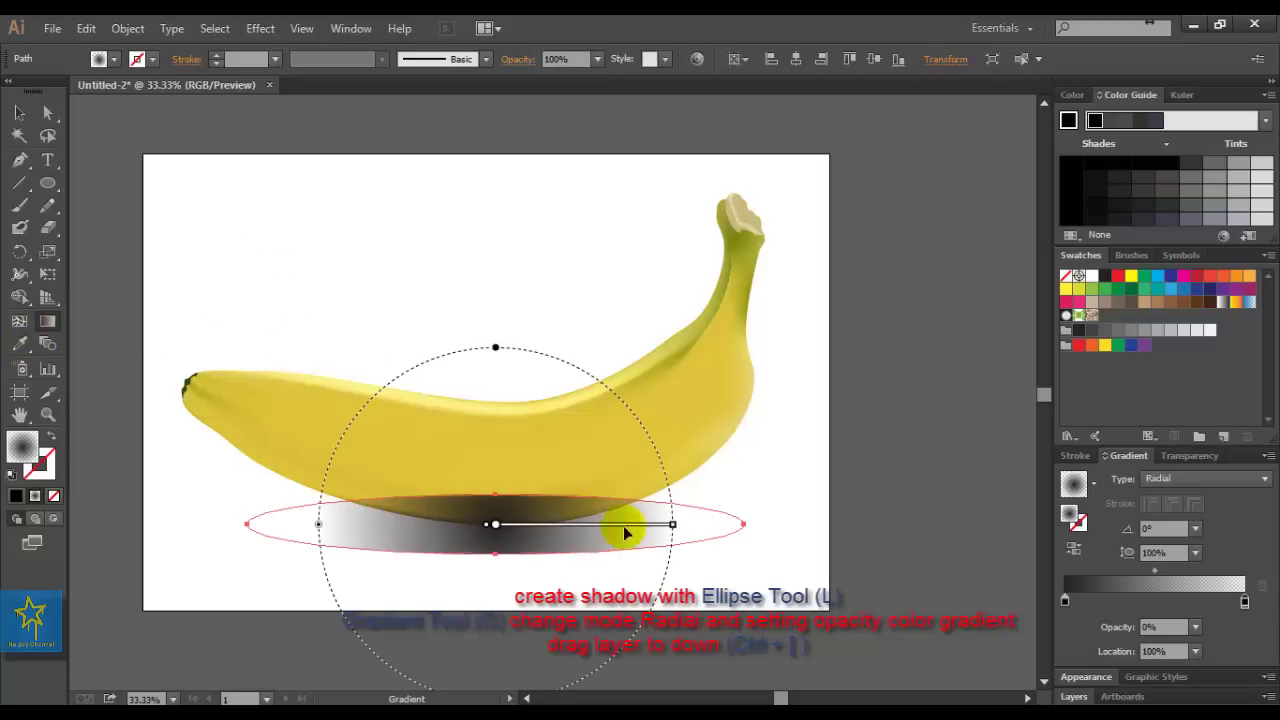
drag(674, 525, 716, 524)
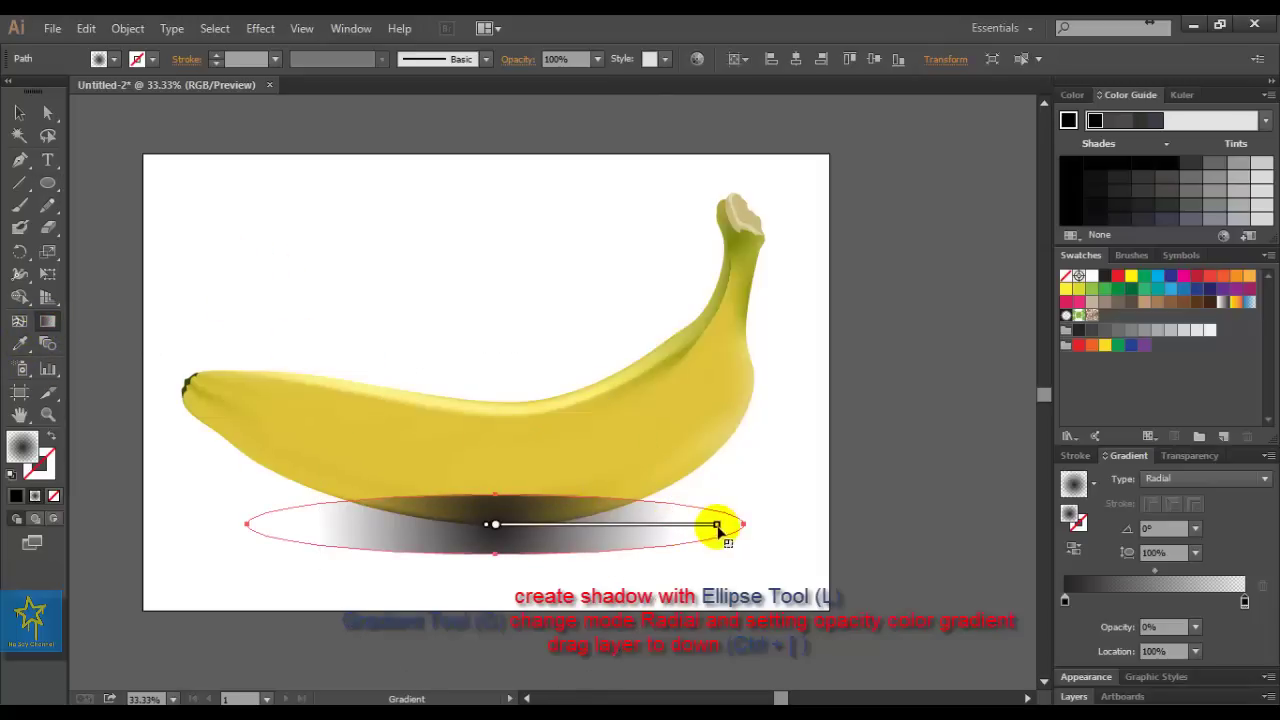
drag(496, 303, 500, 496)
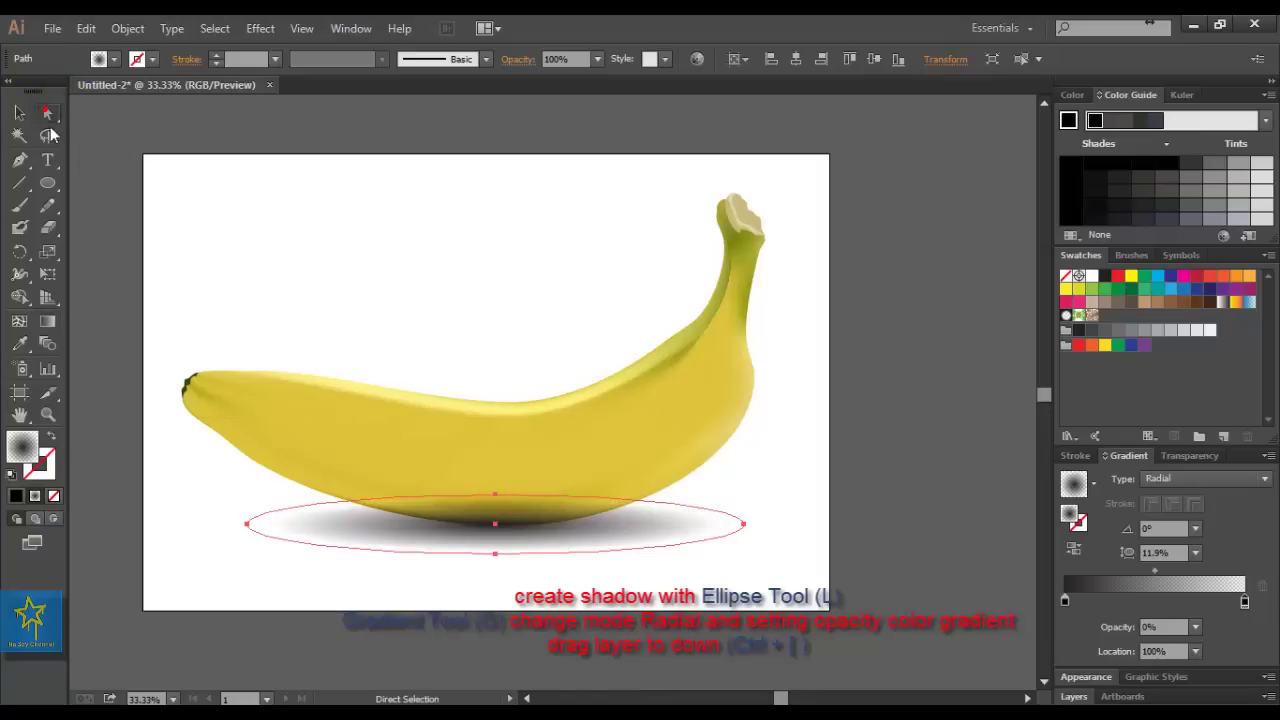
click(47, 115)
click(105, 195)
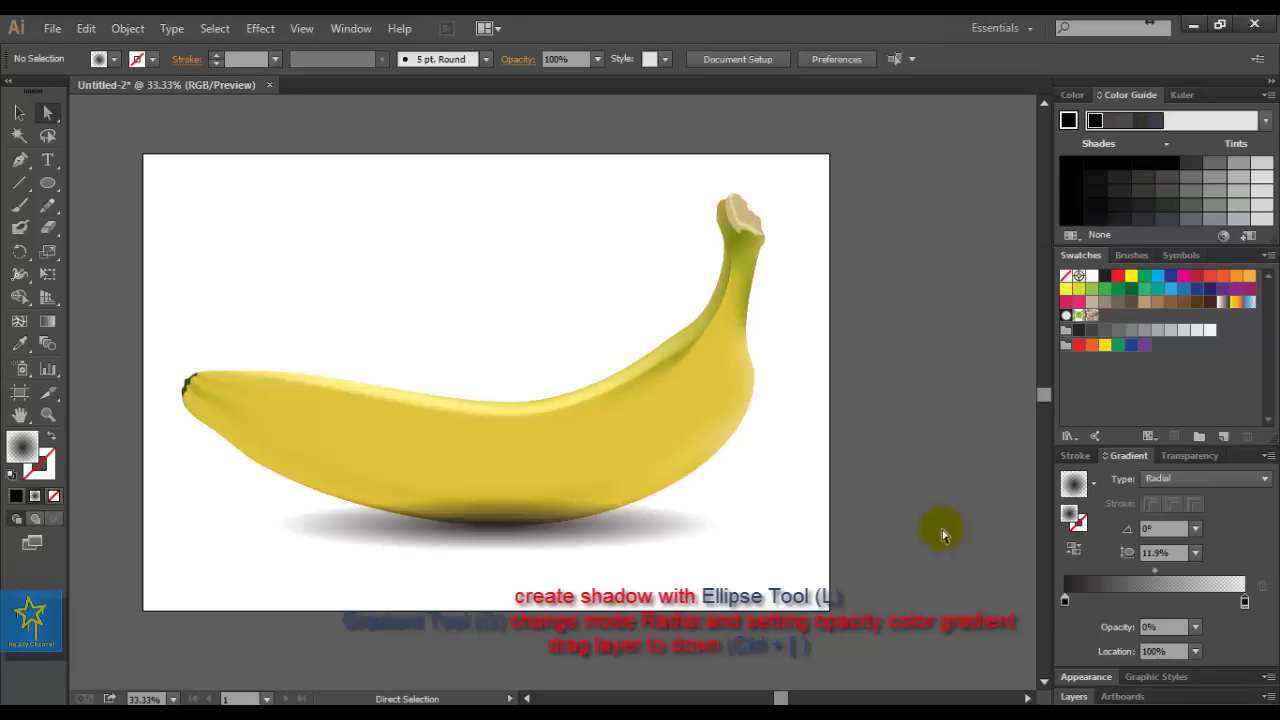
Move the shadow ellipse to the bottom of Layer 2, behind the mesh banana, then deselect it
click(598, 540)
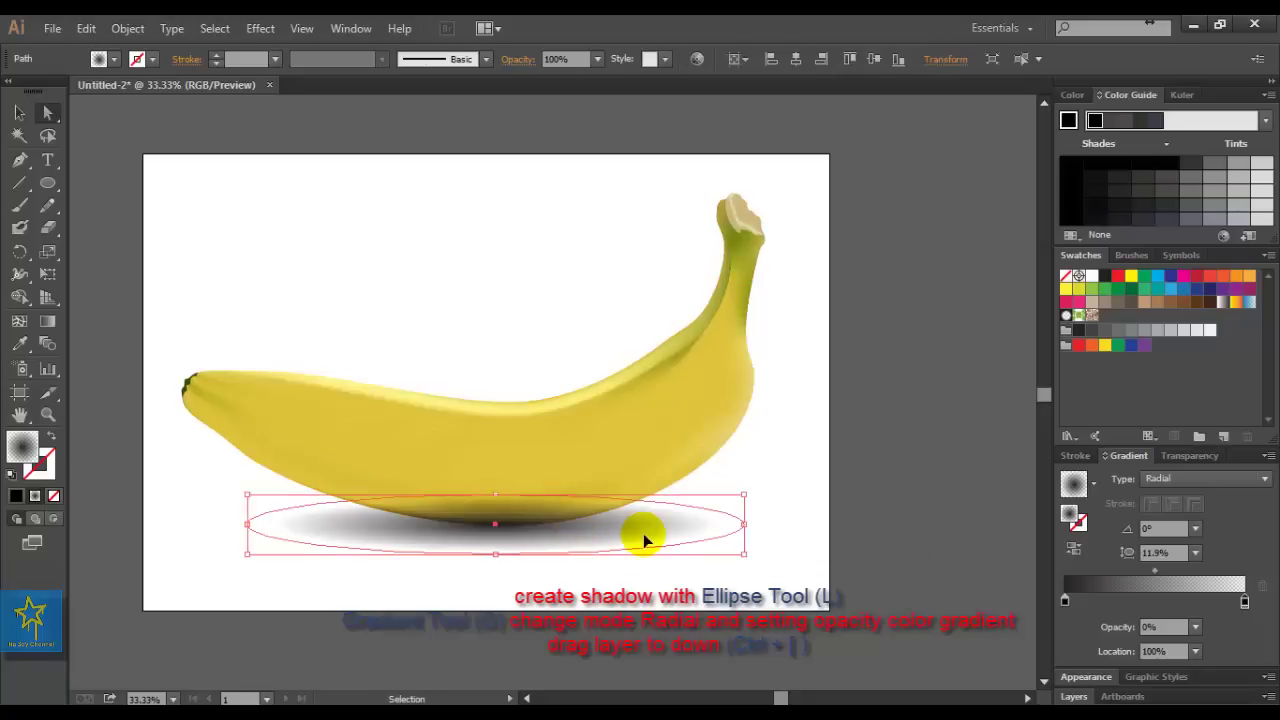
key(a)
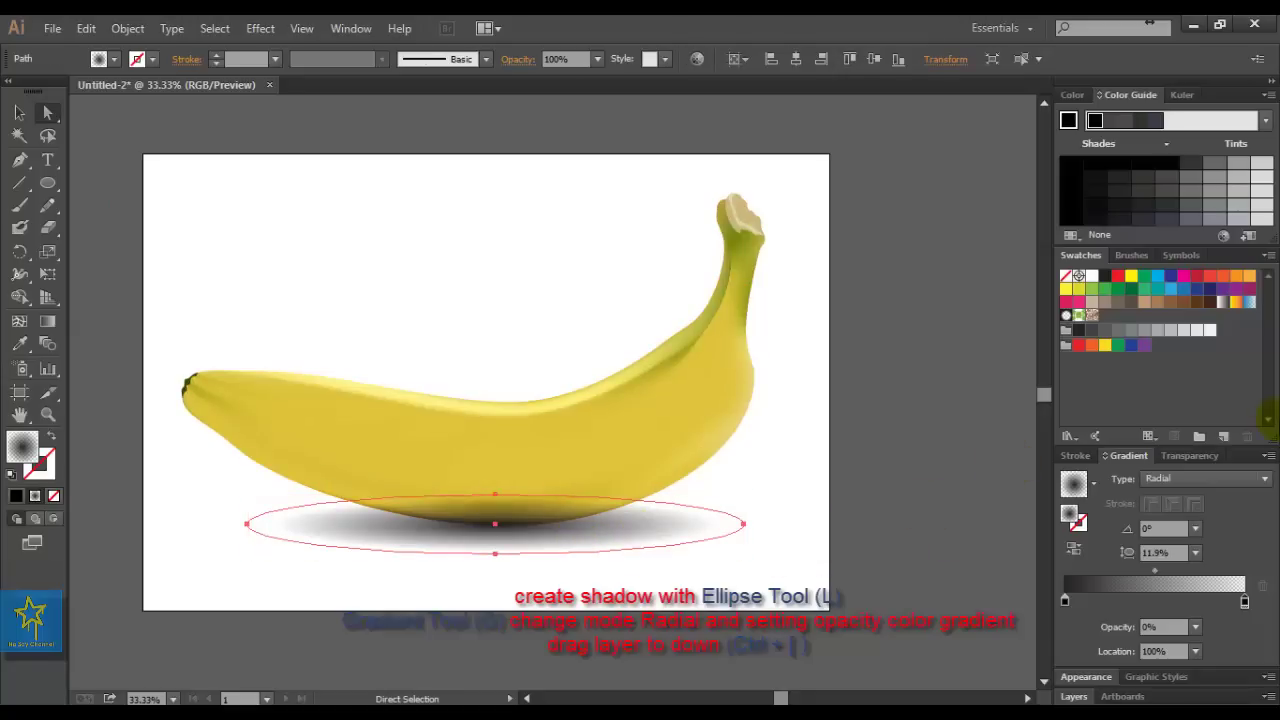
click(1078, 697)
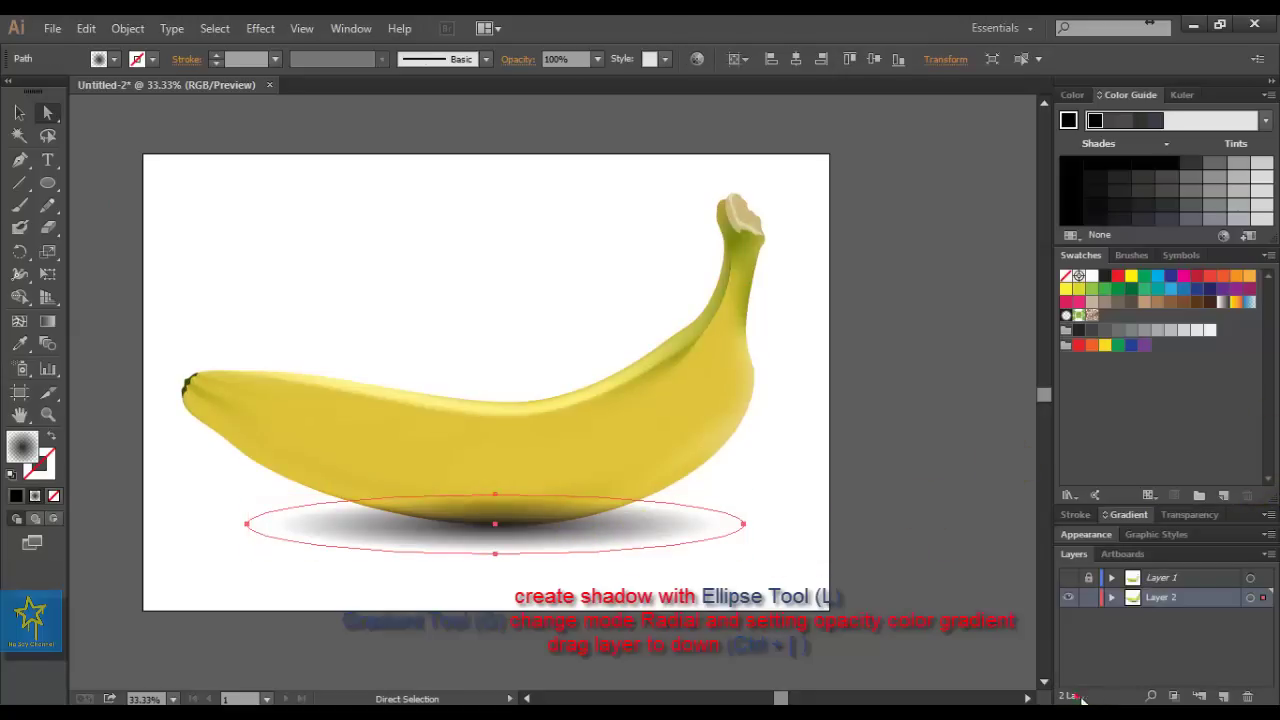
click(1111, 597)
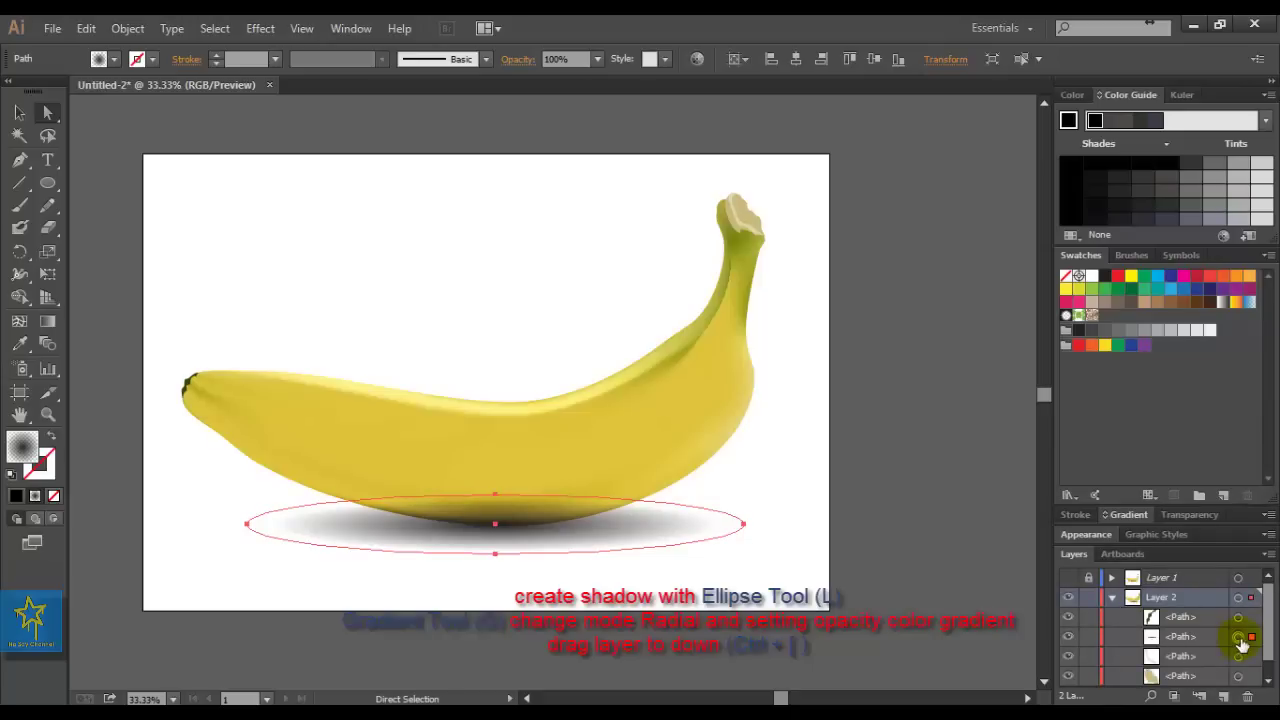
click(1240, 639)
key(ctrl+bracketleft)
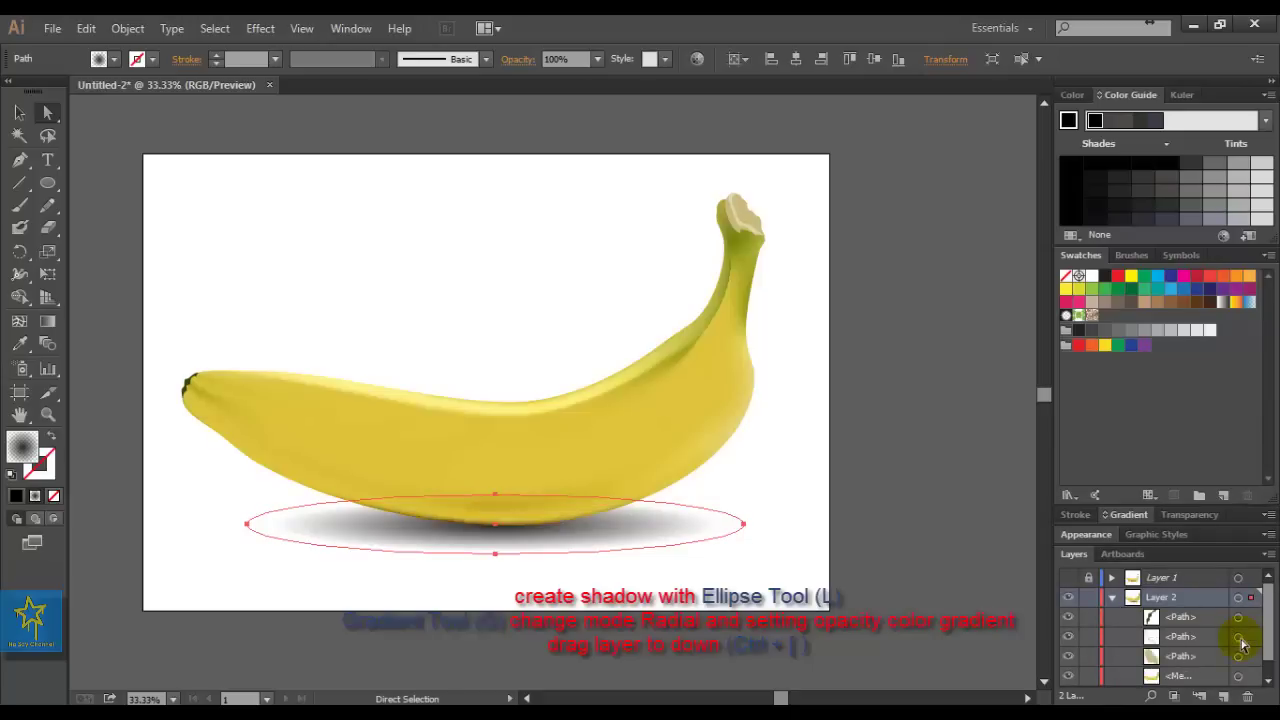
scroll(1236, 662, down, 1)
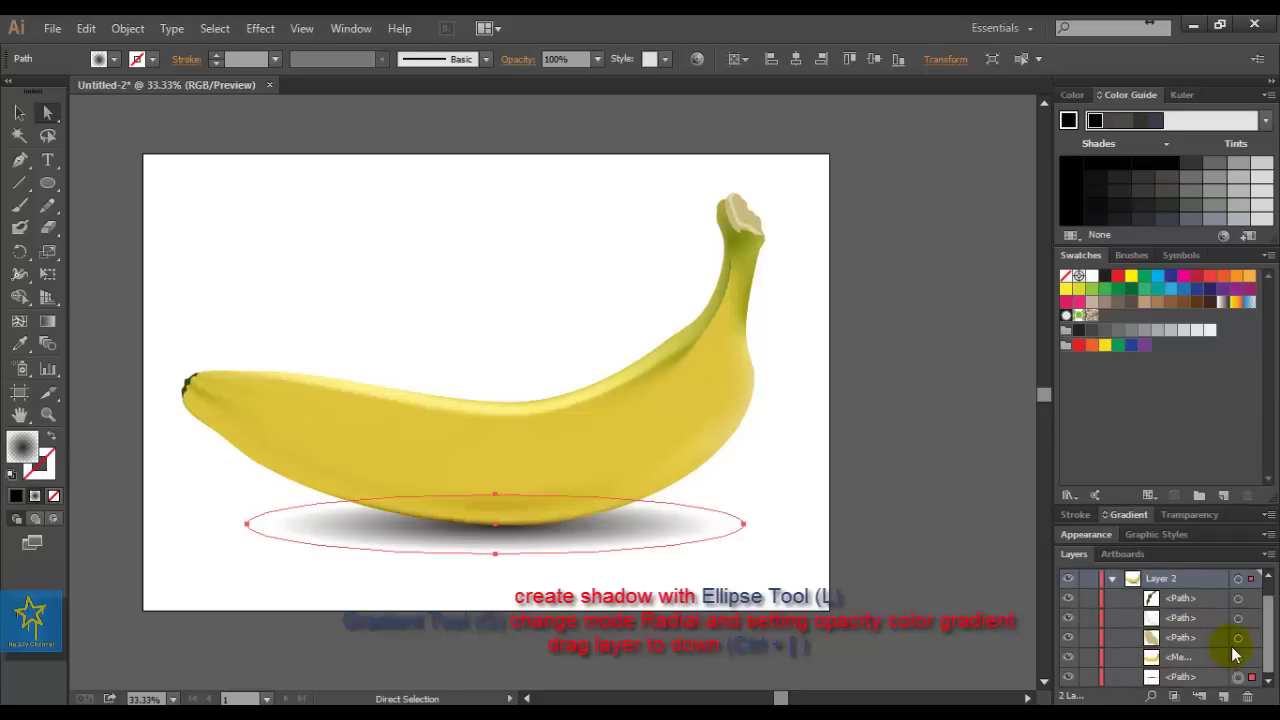
click(929, 523)
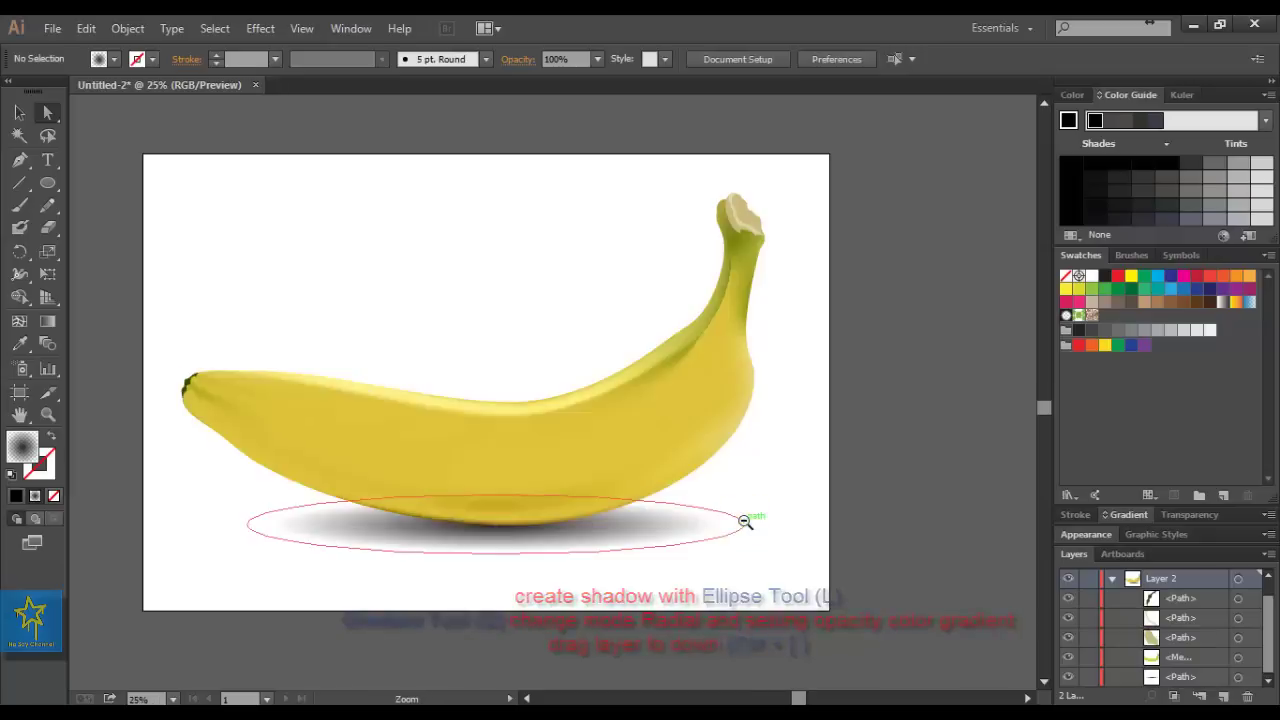
key(ctrl+minus)
drag(618, 402, 737, 458)
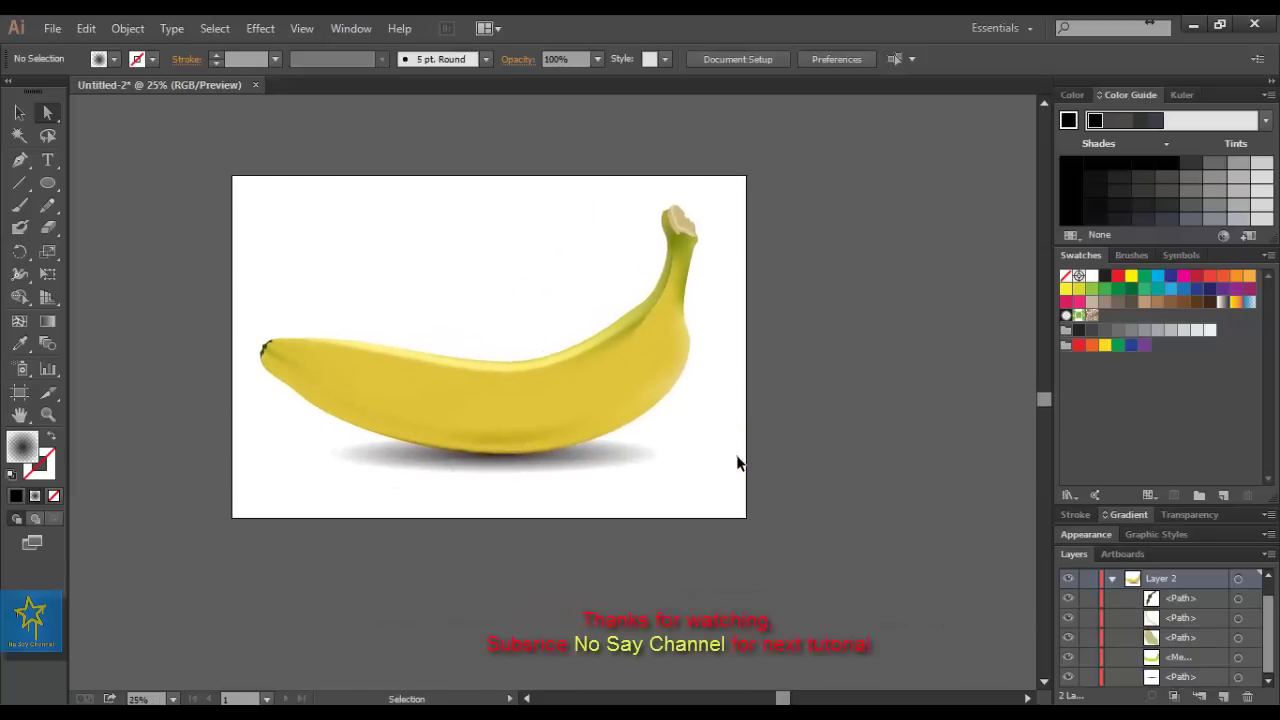
scroll(737, 462, up, 3)
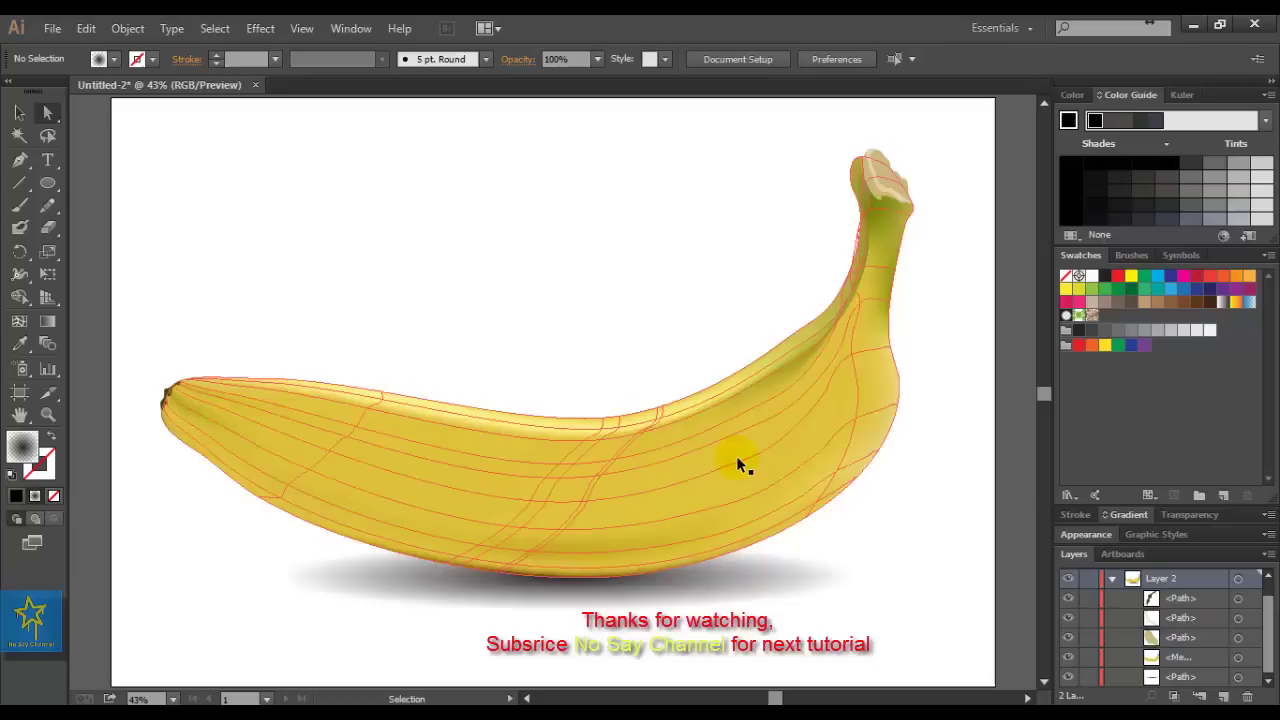